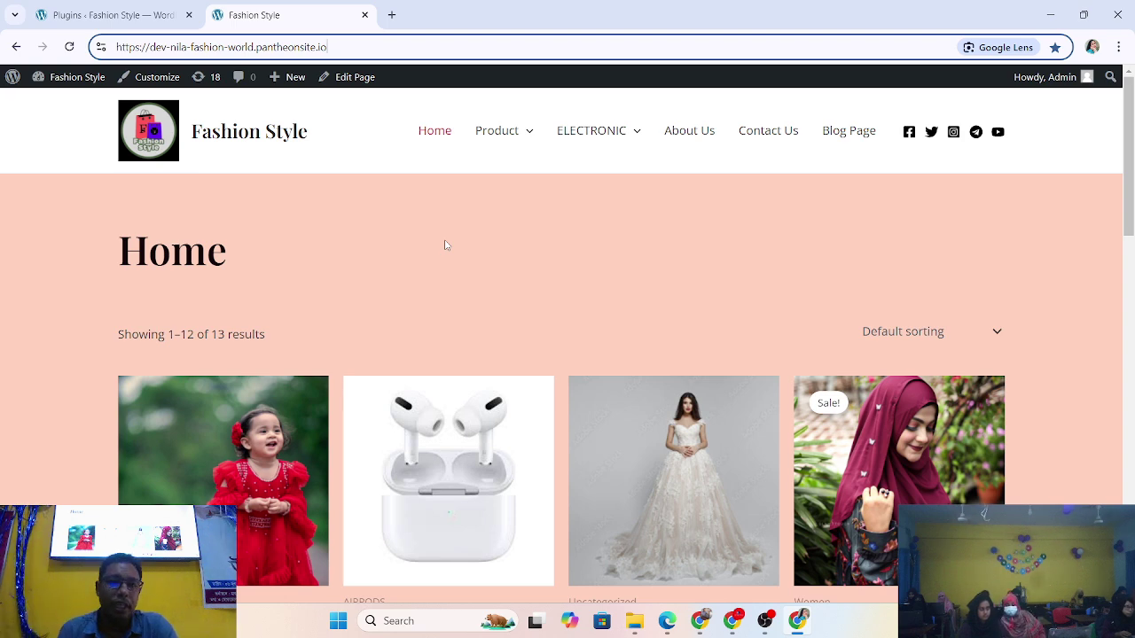
# Close the Plugins admin tab so that only the Fashion Style storefront remains open.
pyautogui.click(126, 16)
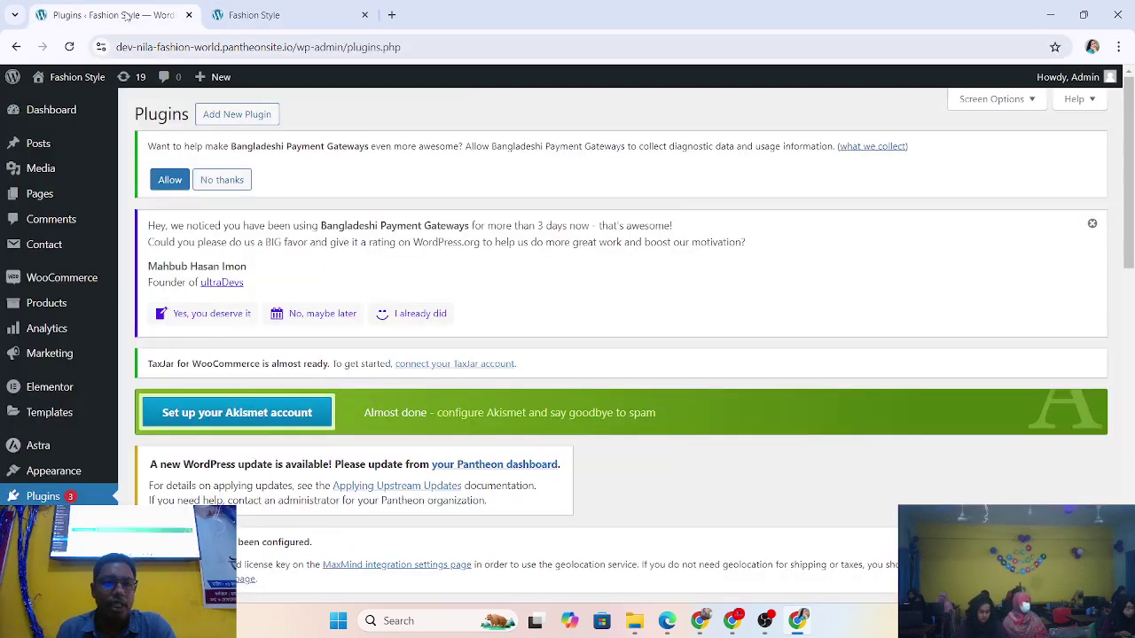
pyautogui.click(254, 15)
pyautogui.click(122, 10)
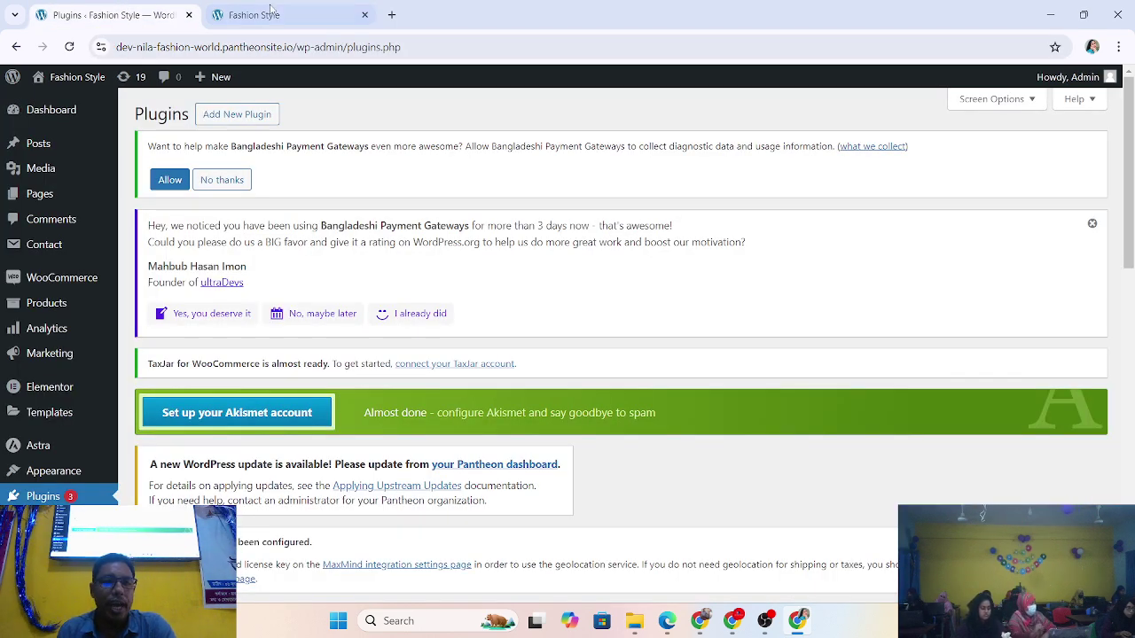
pyautogui.click(189, 15)
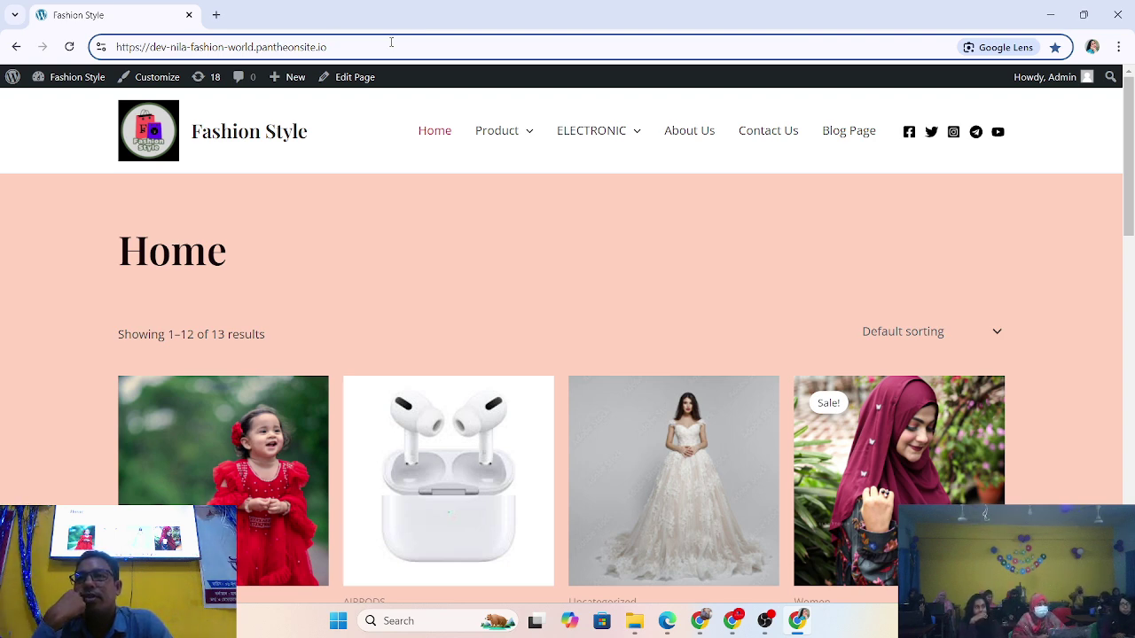
# Open the site's admin dashboard by extending the current site address with /wp-admin.
pyautogui.write('/')
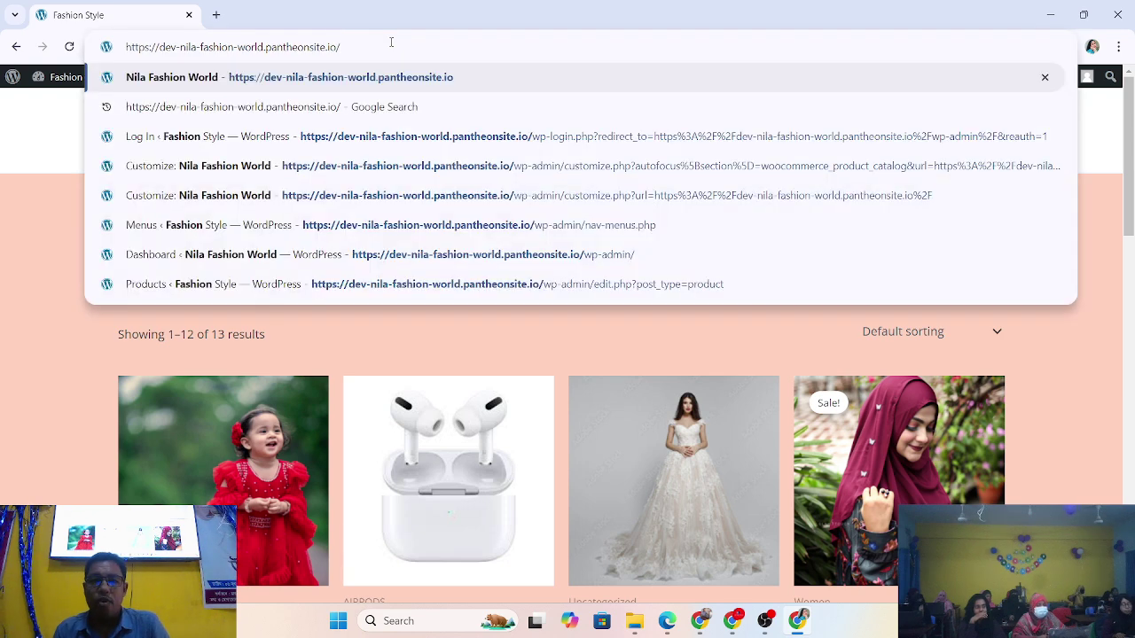
pyautogui.write('w')
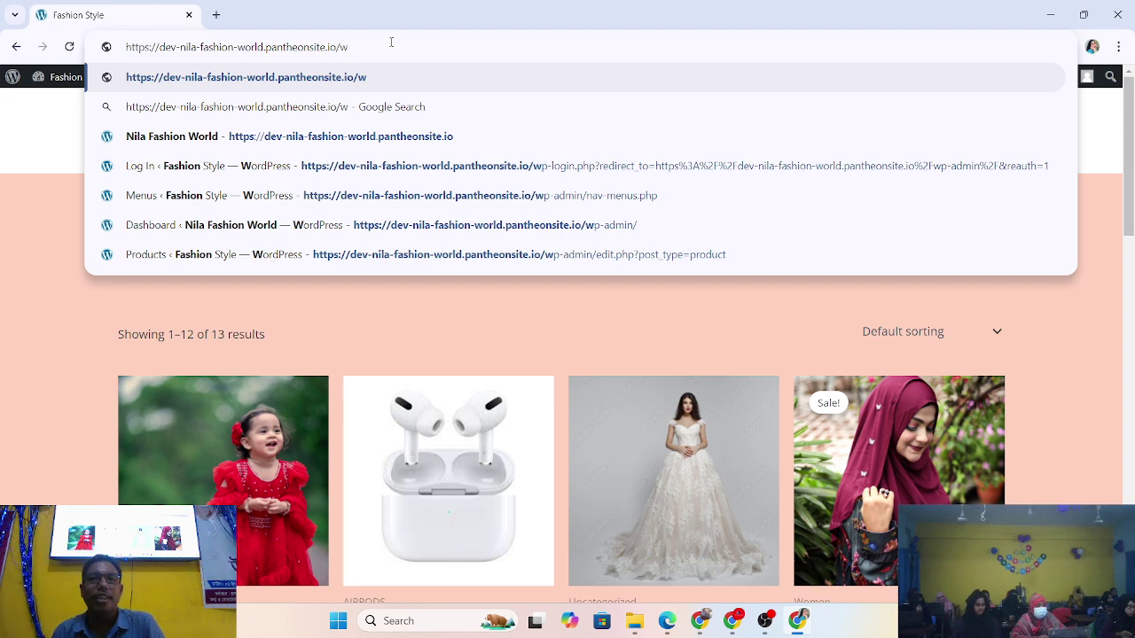
pyautogui.write('p')
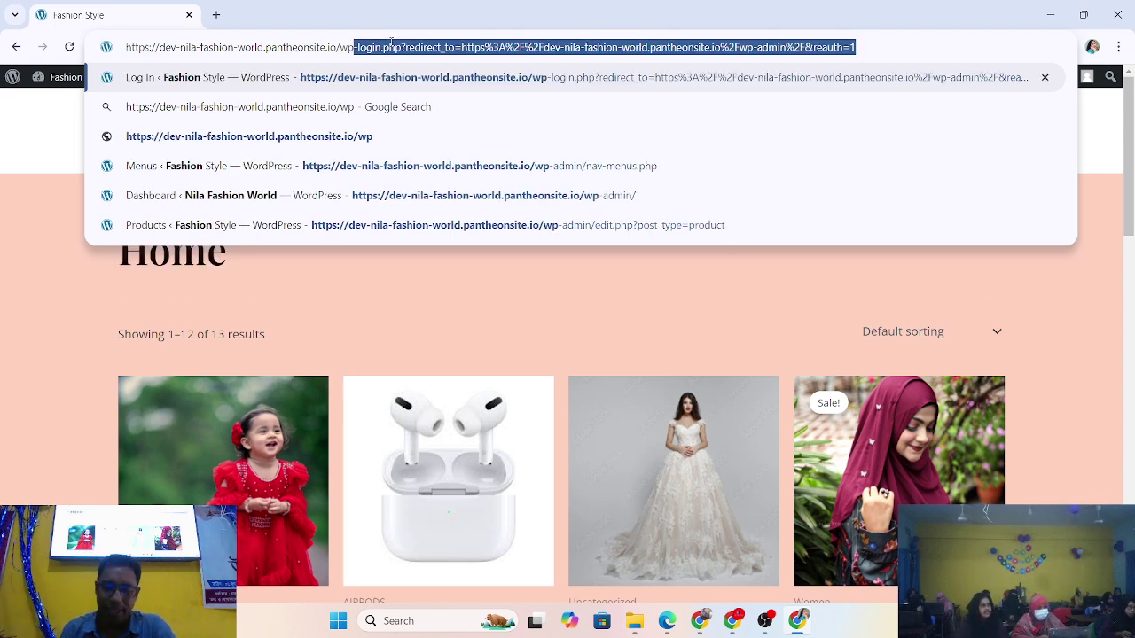
pyautogui.write('-a')
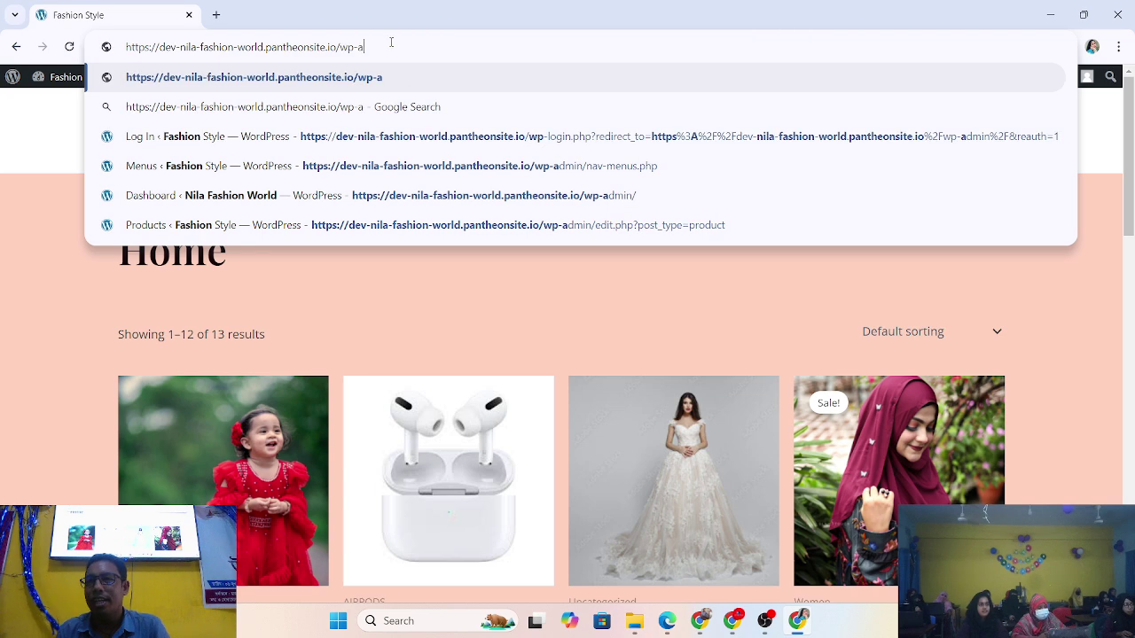
pyautogui.write('d,om')
pyautogui.press('BackSpace')
pyautogui.press('BackSpace')
pyautogui.press('BackSpace')
pyautogui.press('BackSpace')
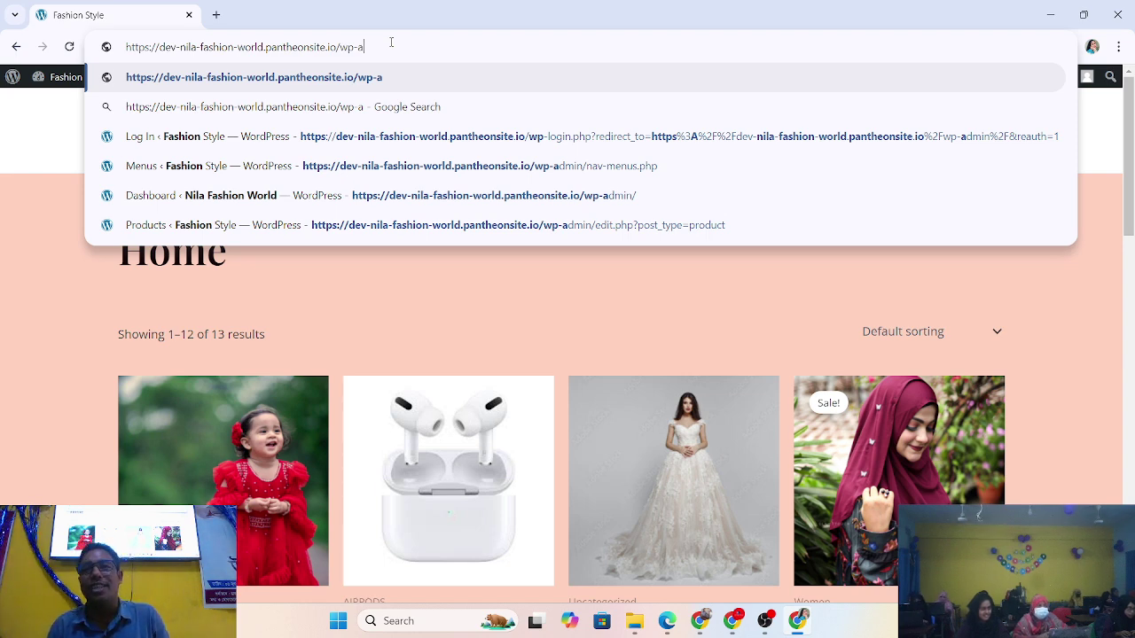
pyautogui.write('damin')
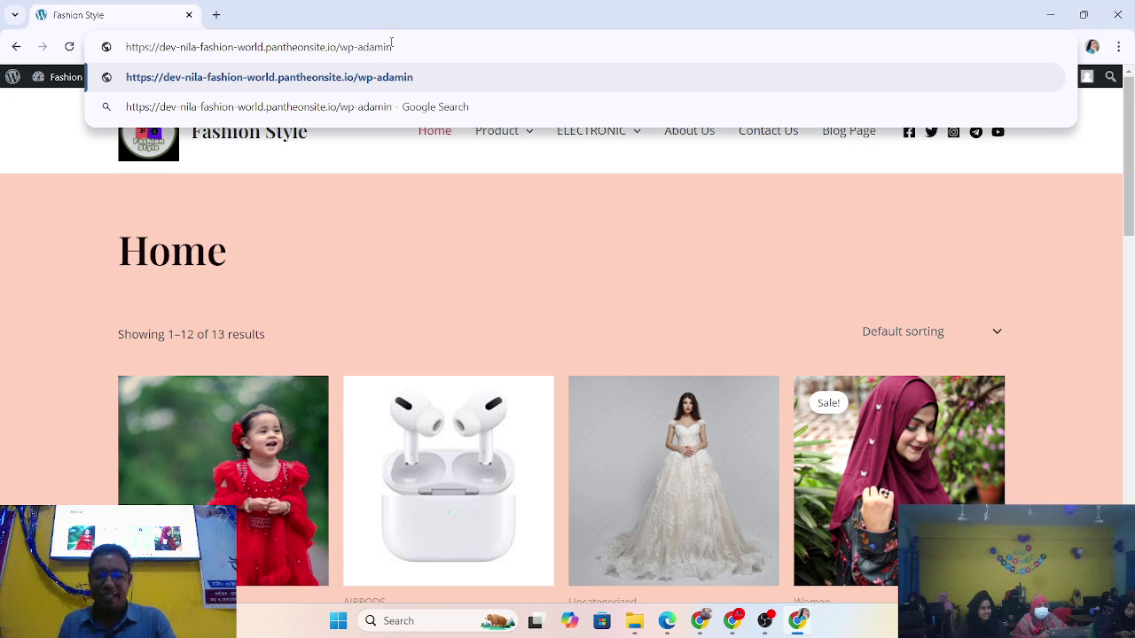
pyautogui.press('BackSpace')
pyautogui.press('BackSpace')
pyautogui.press('BackSpace')
pyautogui.press('BackSpace')
pyautogui.press('BackSpace')
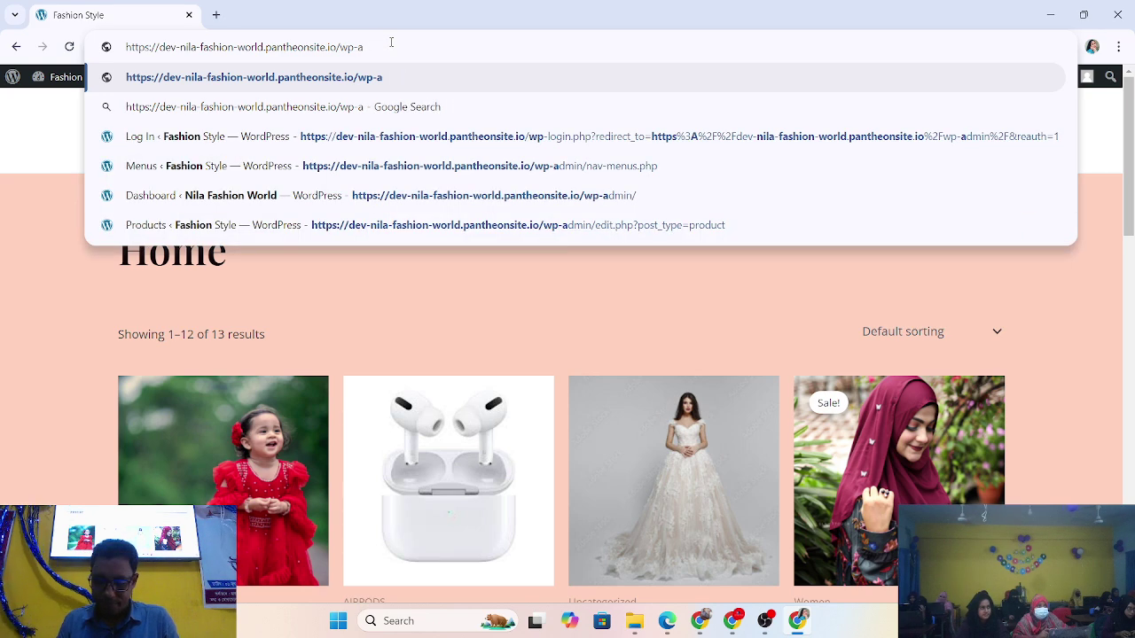
pyautogui.write('dmin')
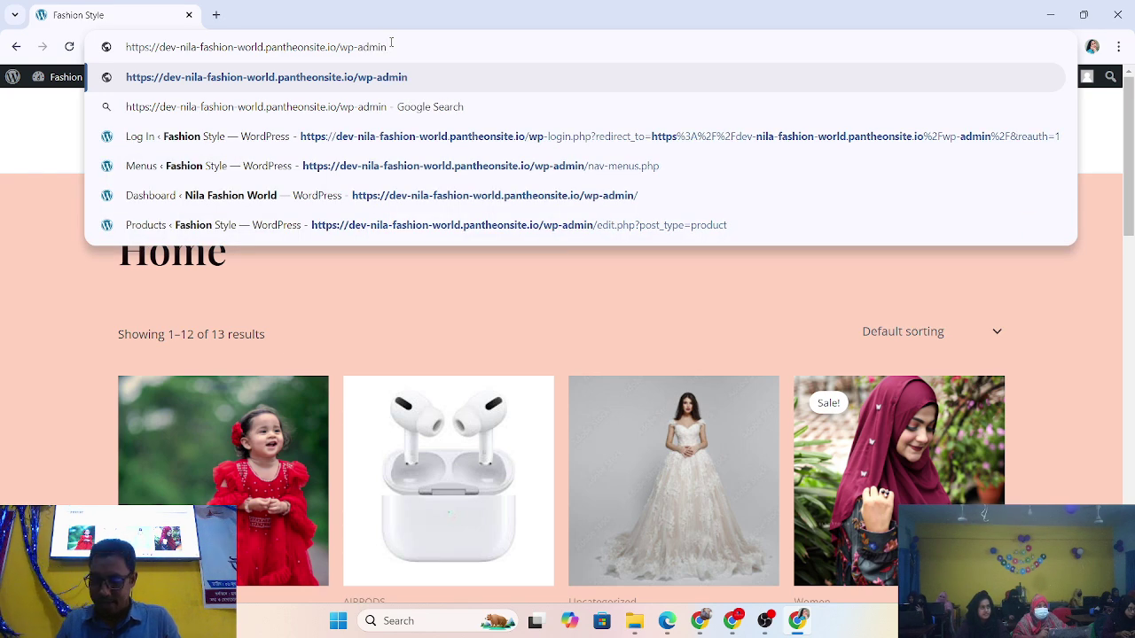
pyautogui.press('Return')
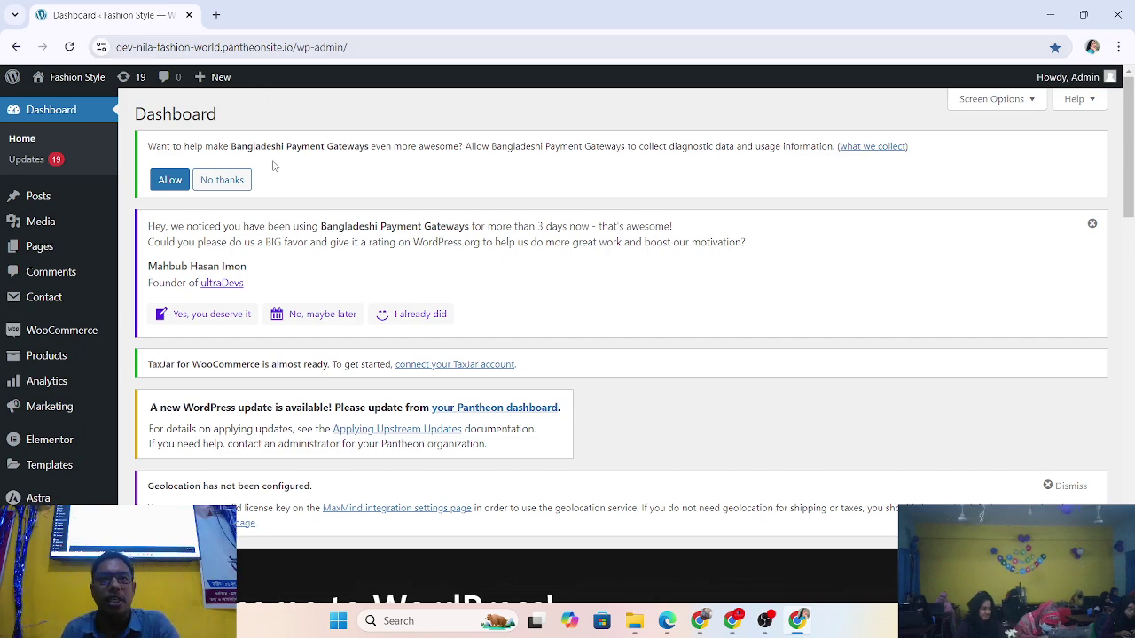
# Open the live Fashion Style site from the dashboard in a separate browser tab and switch to it.
pyautogui.scroll(-8, 274, 166)
pyautogui.scroll(10, 274, 162)
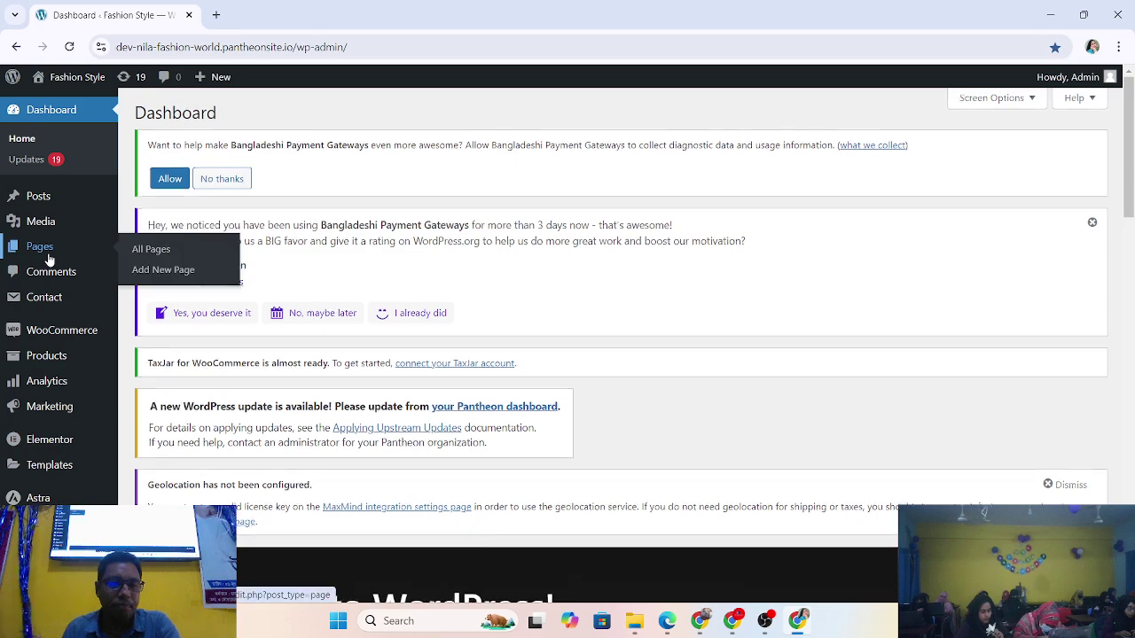
pyautogui.scroll(-3, 53, 275)
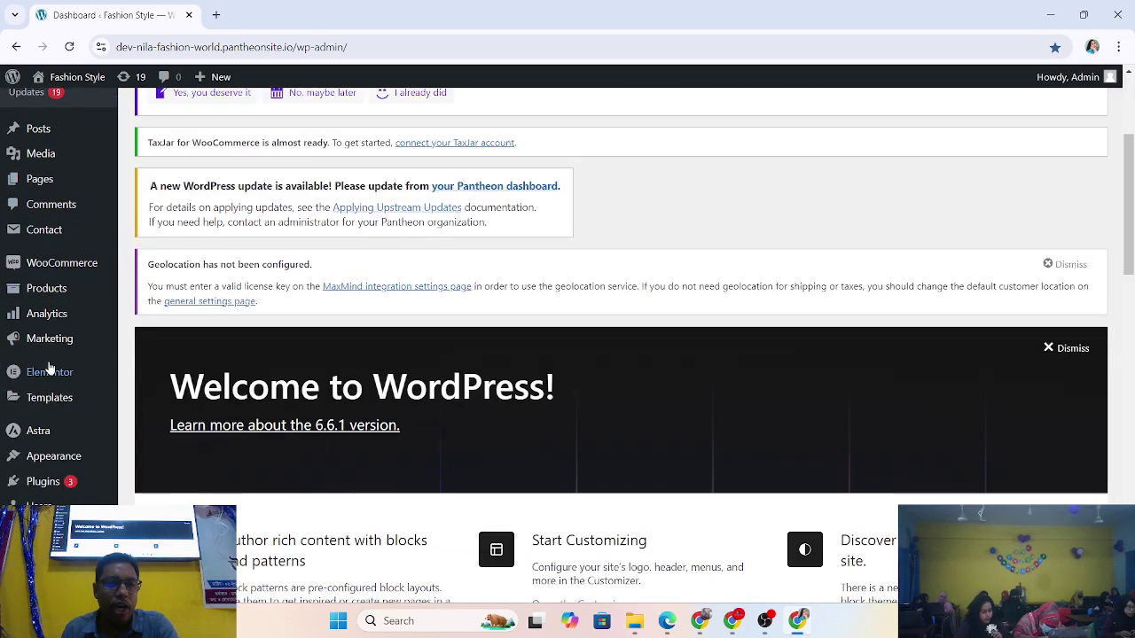
pyautogui.scroll(3, 195, 202)
pyautogui.moveTo(52, 250)
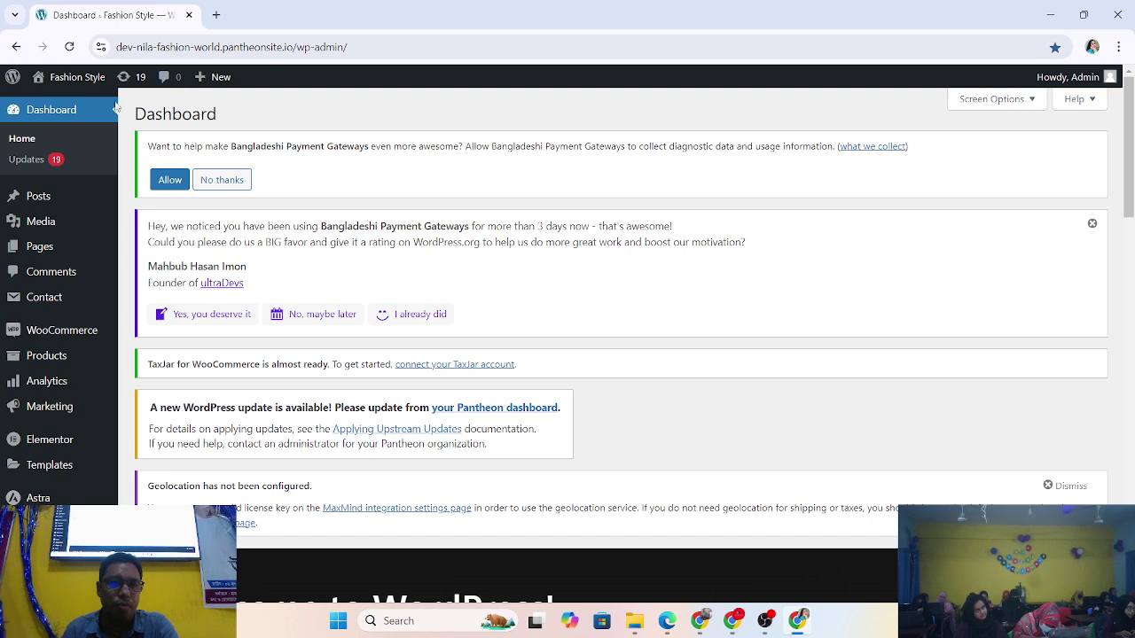
pyautogui.moveTo(85, 85)
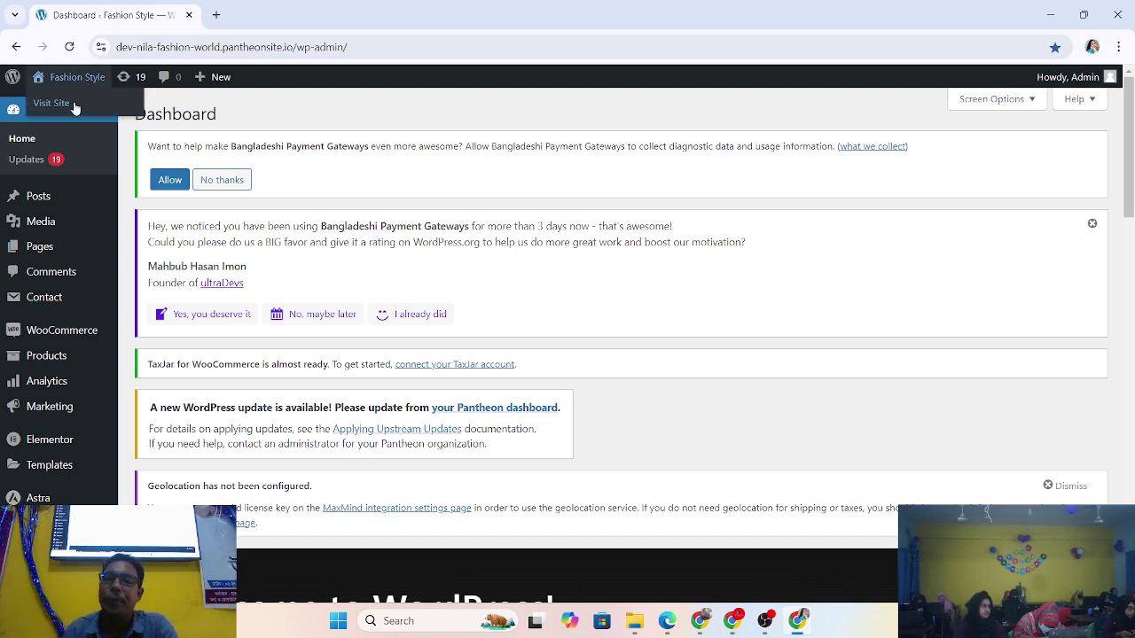
pyautogui.rightClick(75, 107)
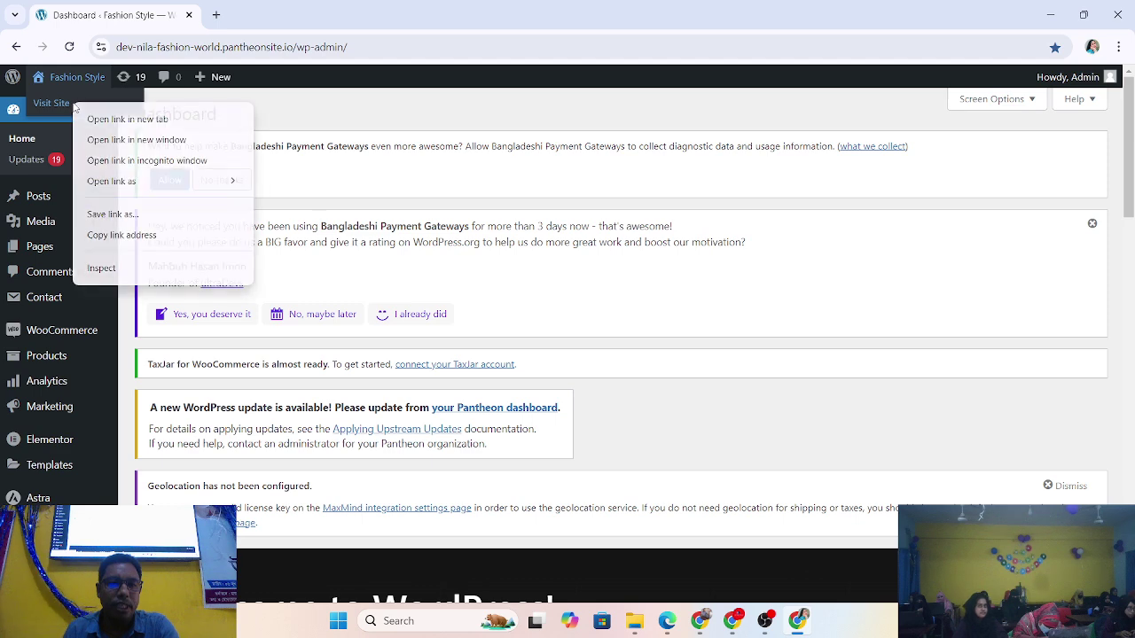
pyautogui.click(104, 117)
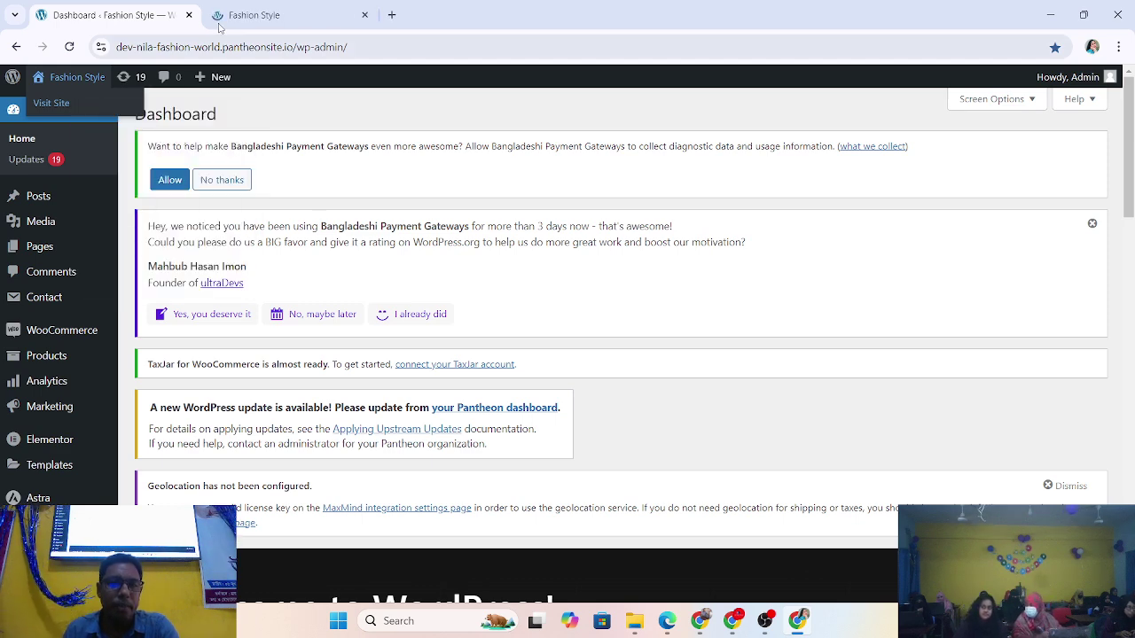
pyautogui.click(251, 16)
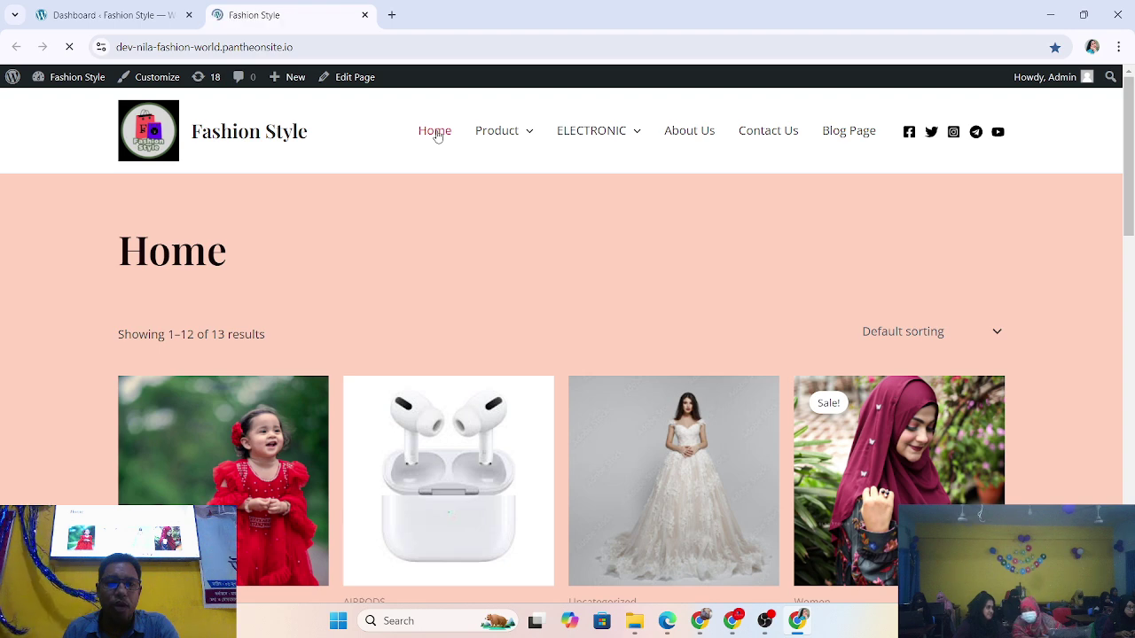
# Visit the storefront's Product page, return to Home and look over its product listing.
pyautogui.click(494, 139)
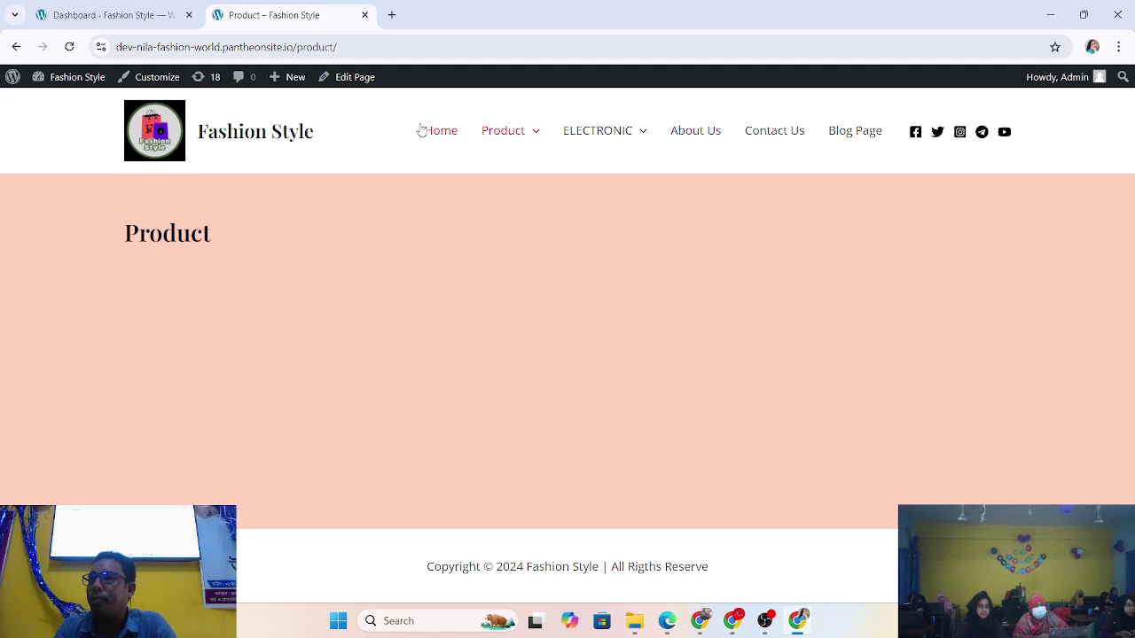
pyautogui.click(425, 130)
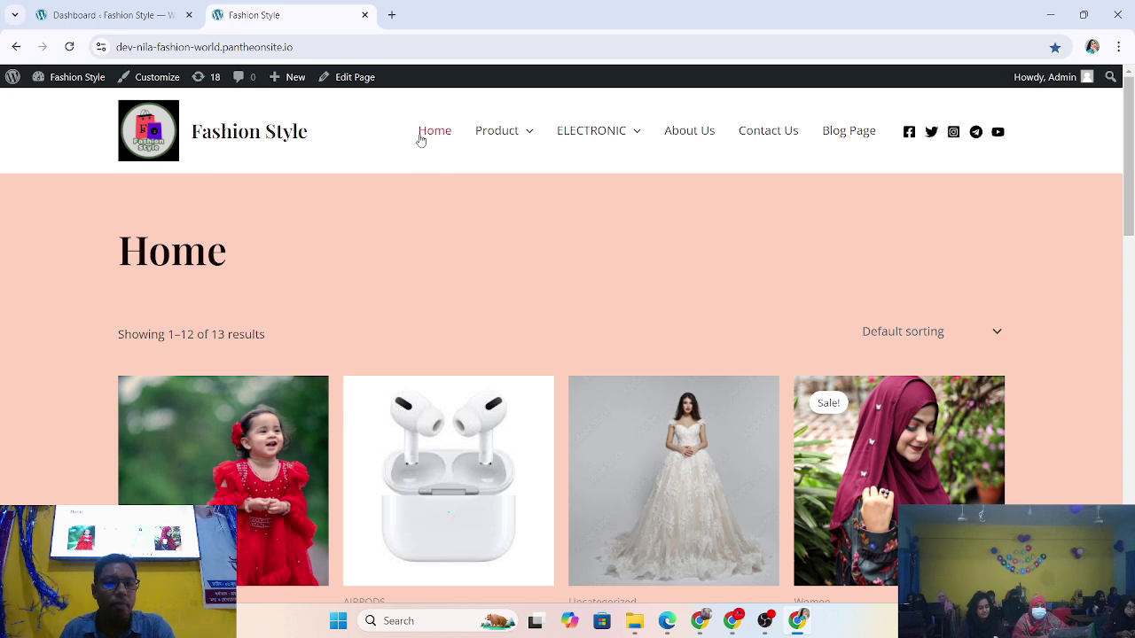
pyautogui.moveTo(512, 143)
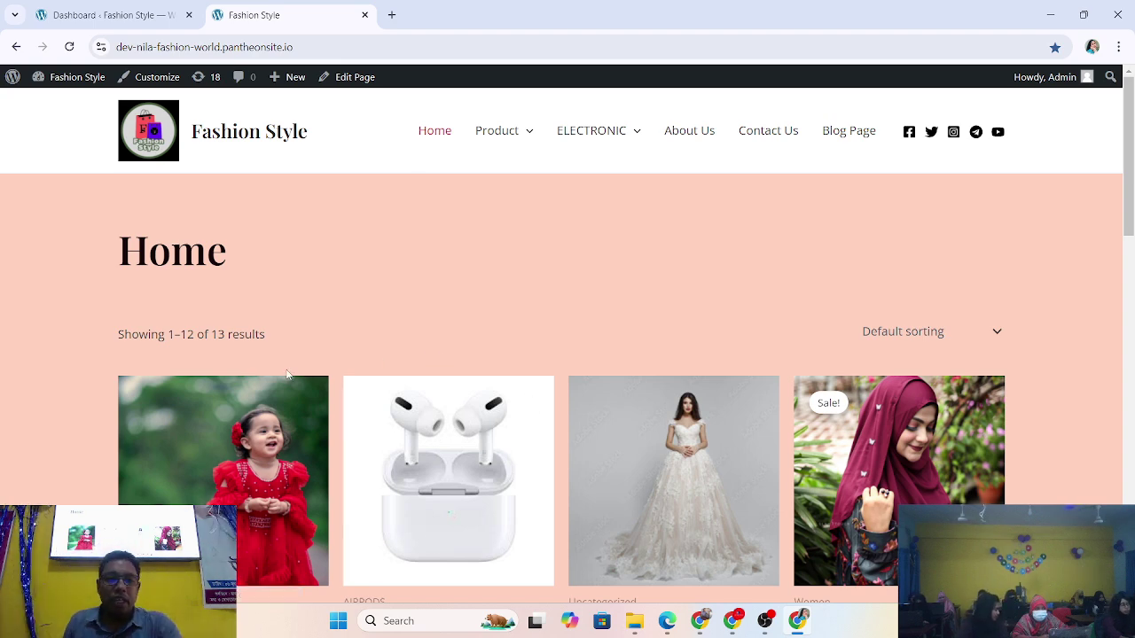
pyautogui.scroll(-2, 286, 375)
pyautogui.scroll(2, 287, 375)
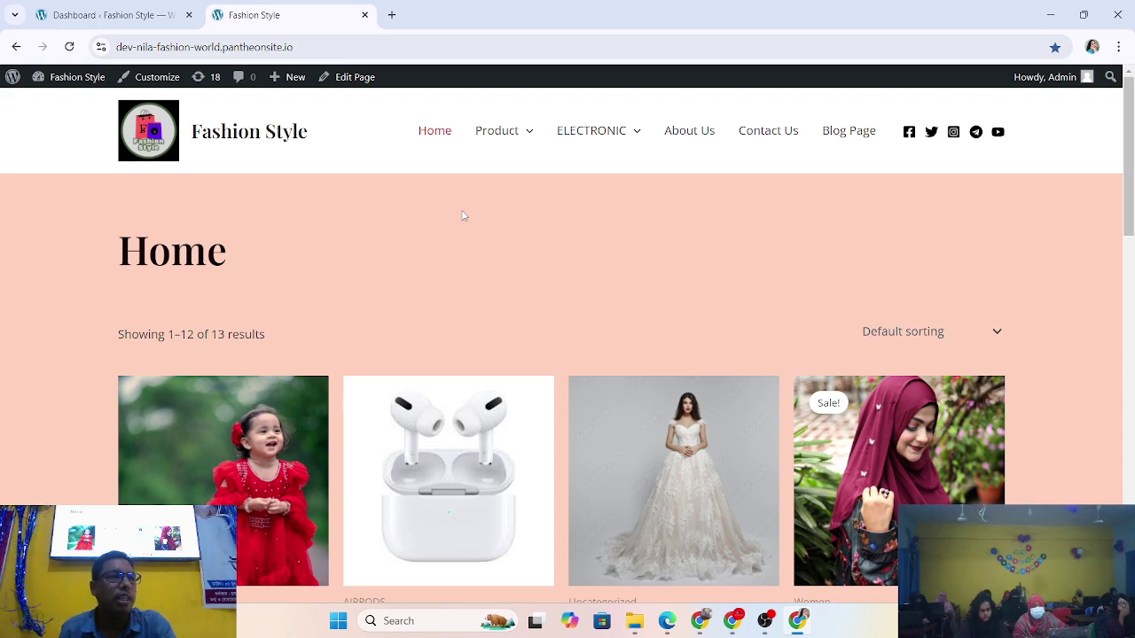
# Return to the admin dashboard, comparing it once more with the storefront's Home page.
pyautogui.click(107, 15)
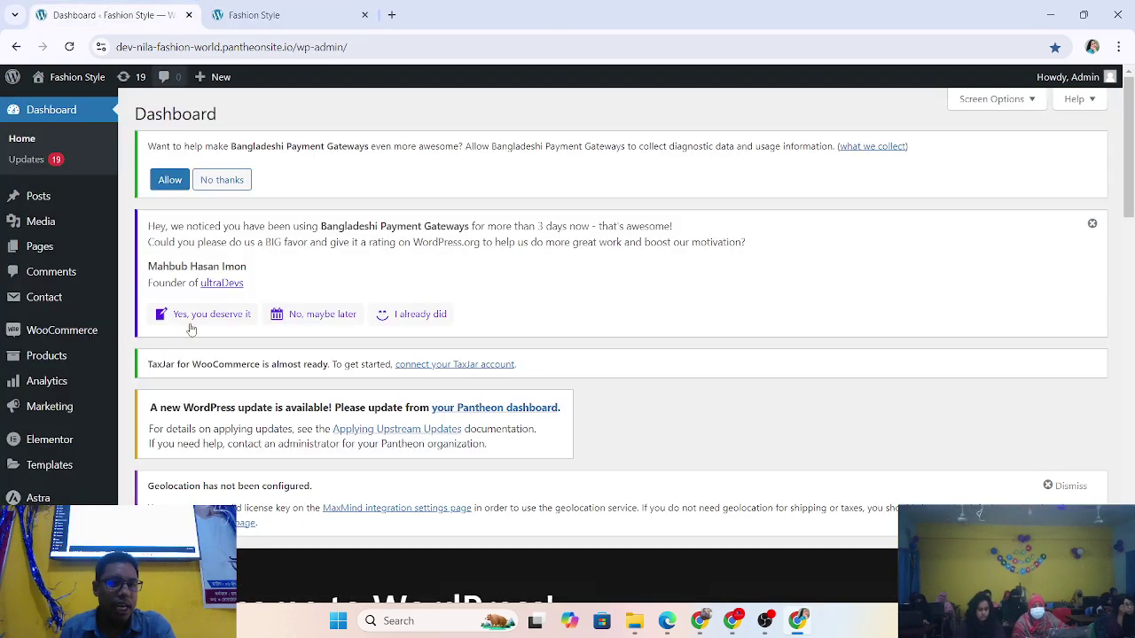
pyautogui.scroll(-2, 142, 432)
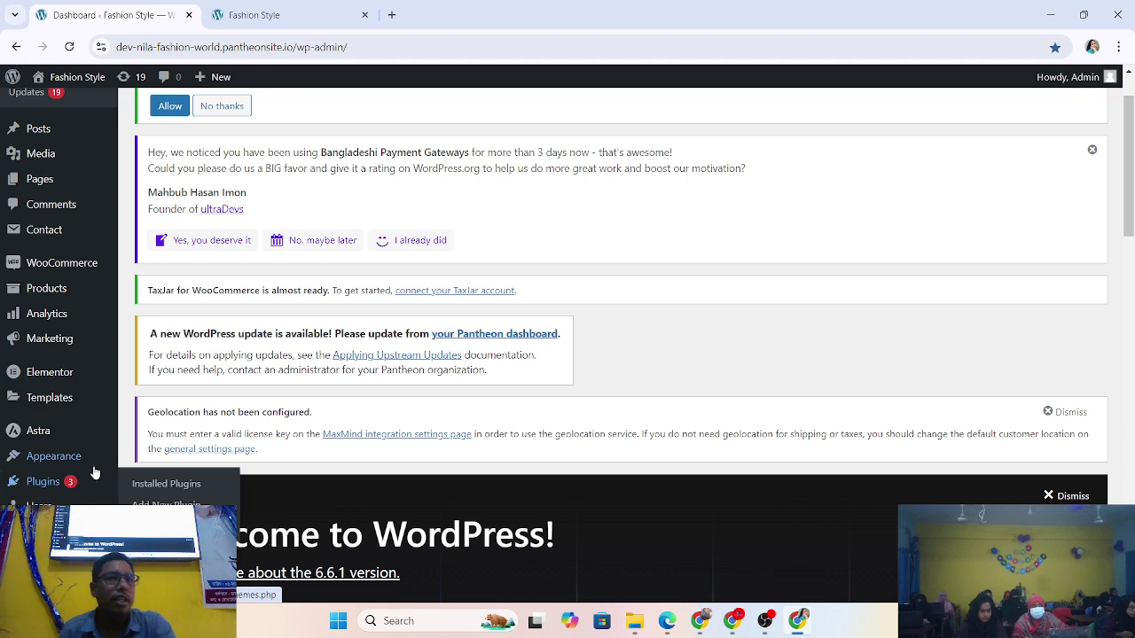
pyautogui.moveTo(102, 467)
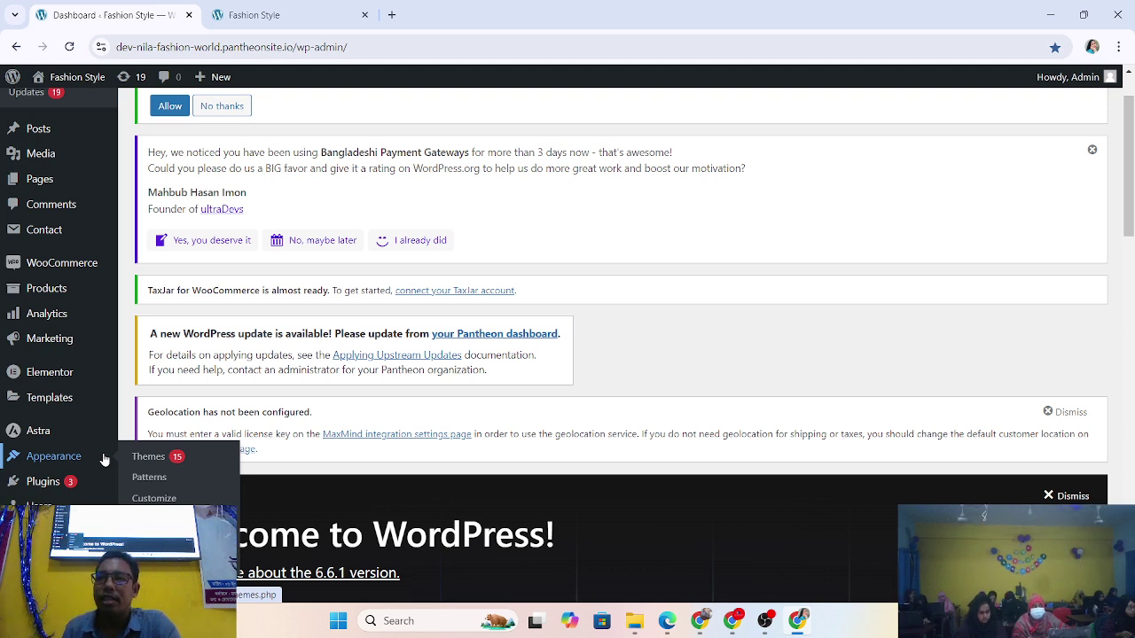
pyautogui.click(266, 14)
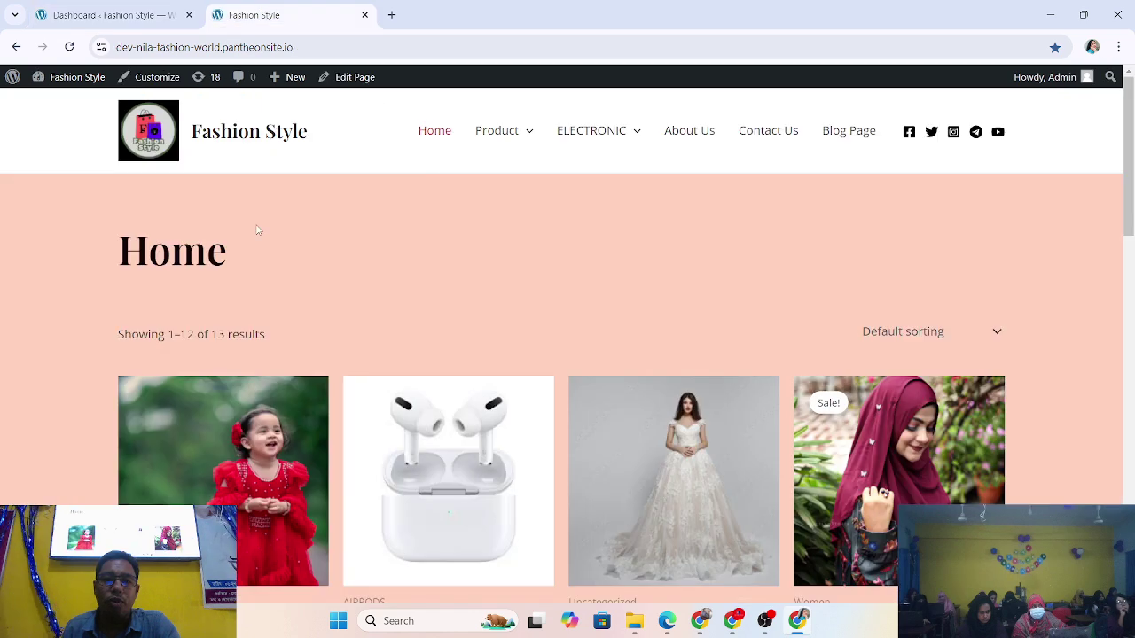
pyautogui.click(139, 5)
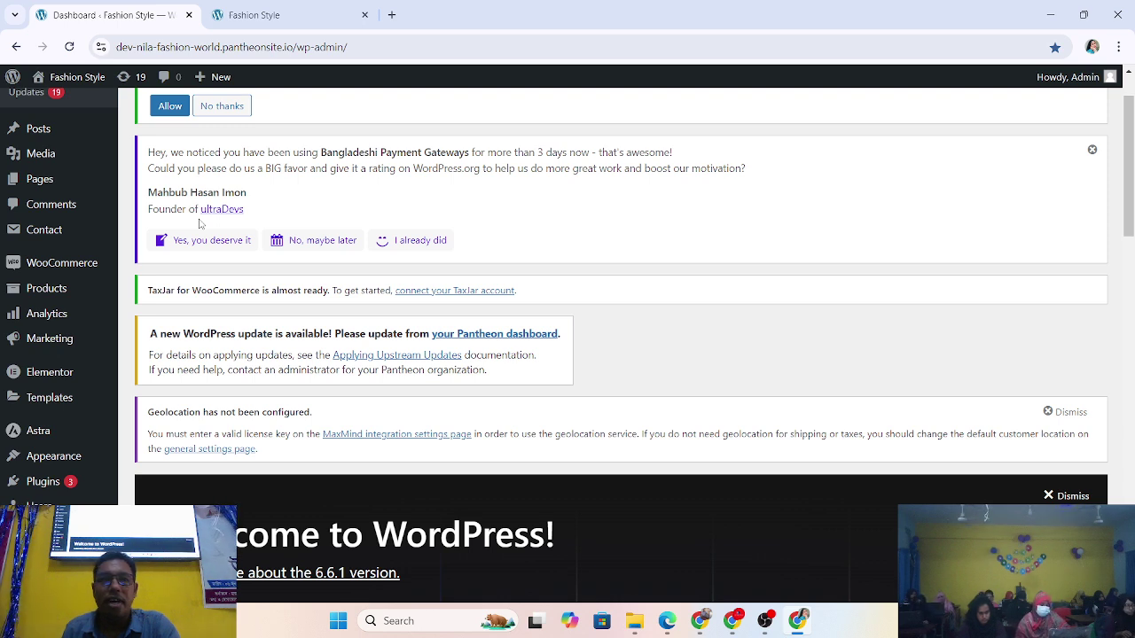
# Open the WooCommerce product settings and bring up the general options for shop pages and measurements.
pyautogui.moveTo(71, 455)
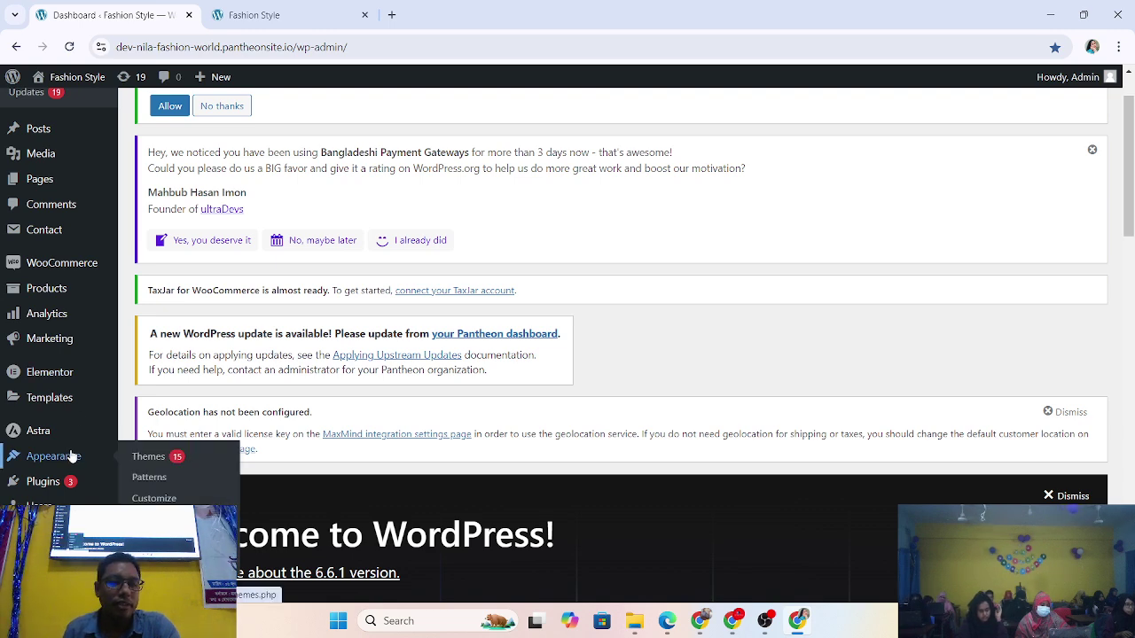
pyautogui.scroll(-2, 70, 456)
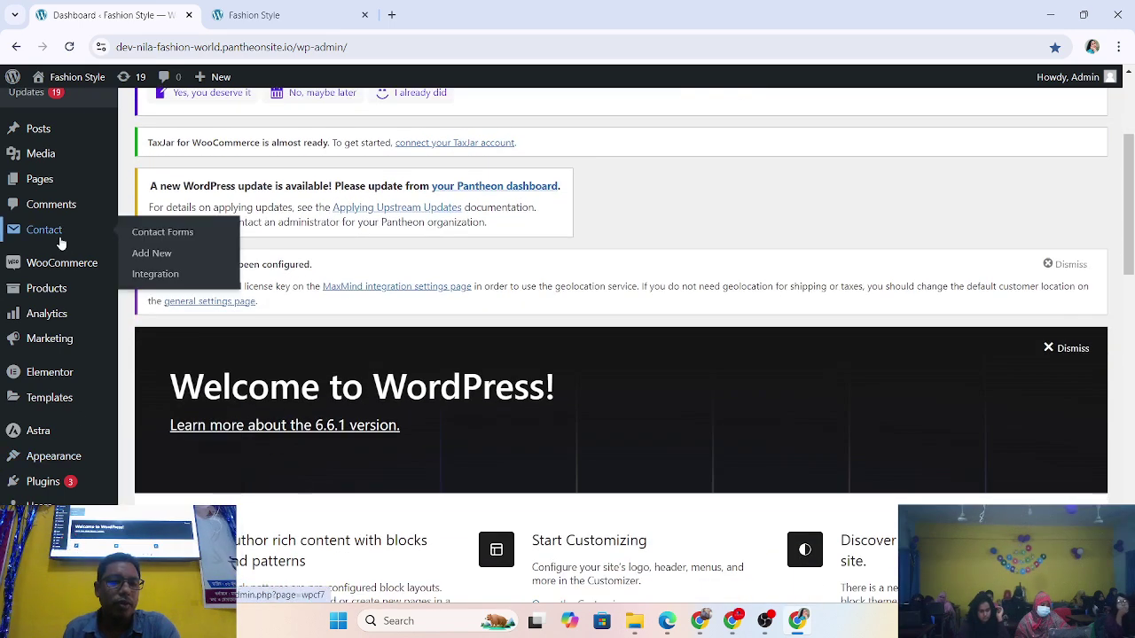
pyautogui.moveTo(66, 266)
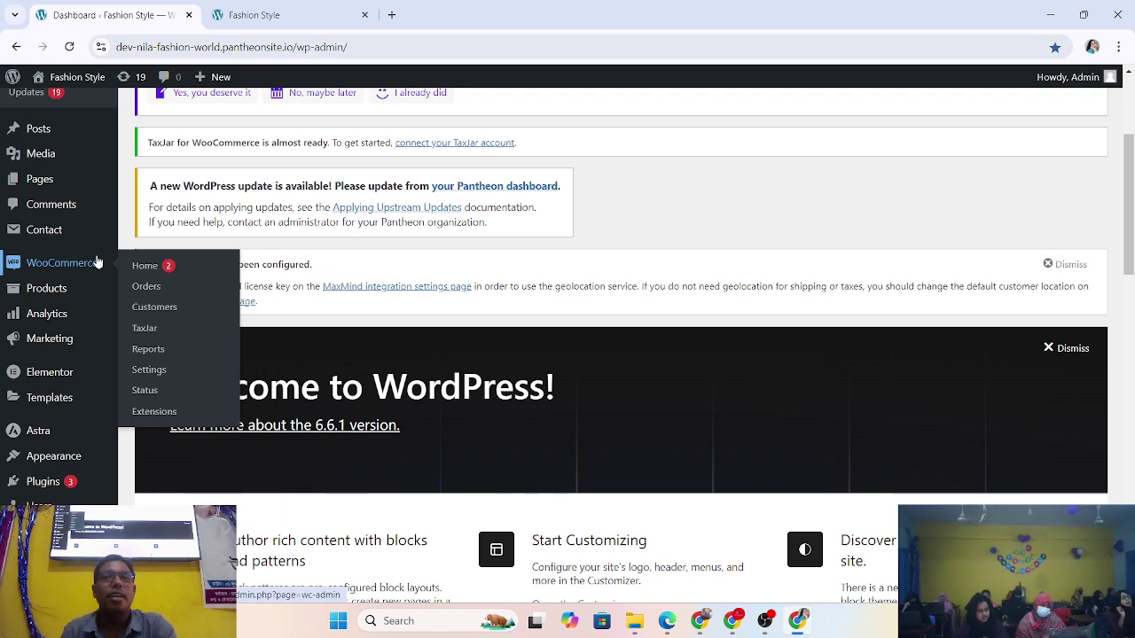
pyautogui.moveTo(77, 290)
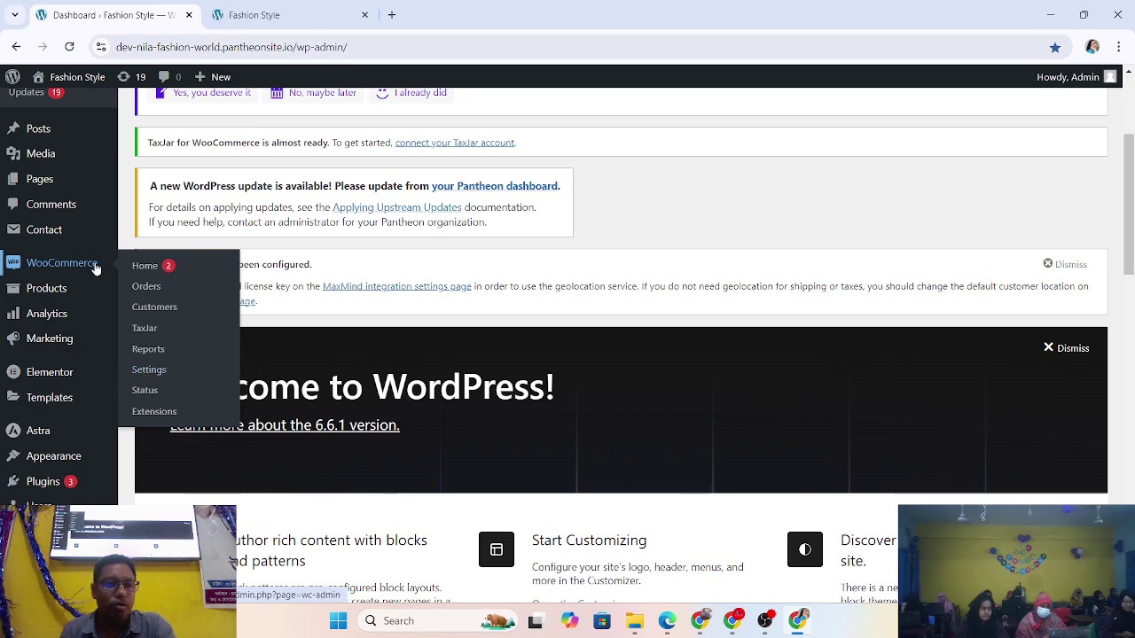
pyautogui.click(149, 370)
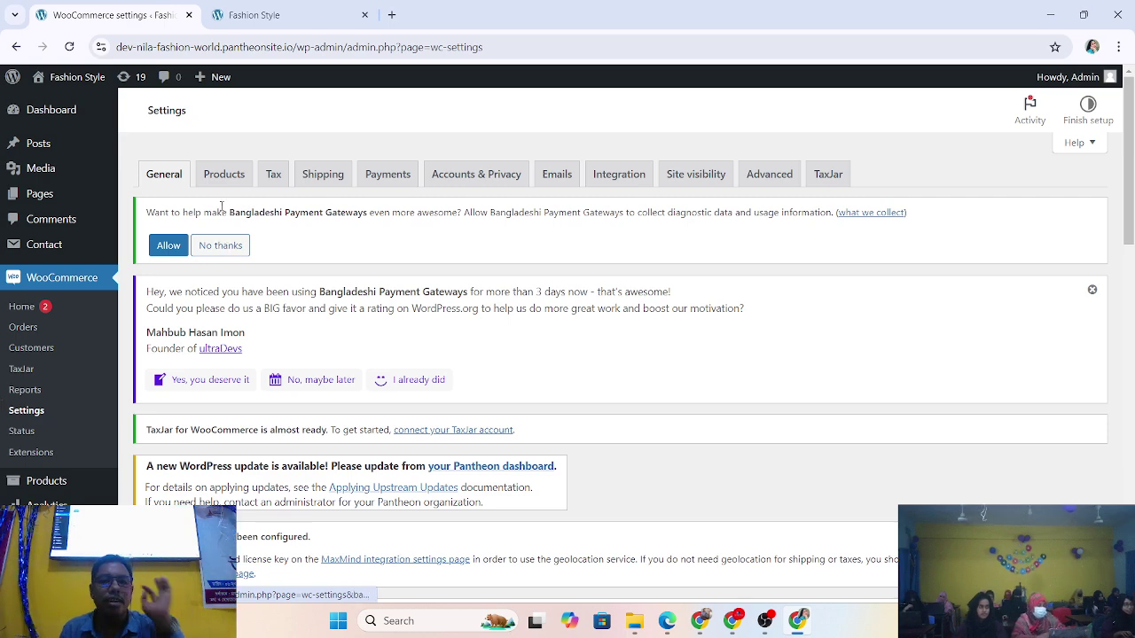
pyautogui.click(228, 177)
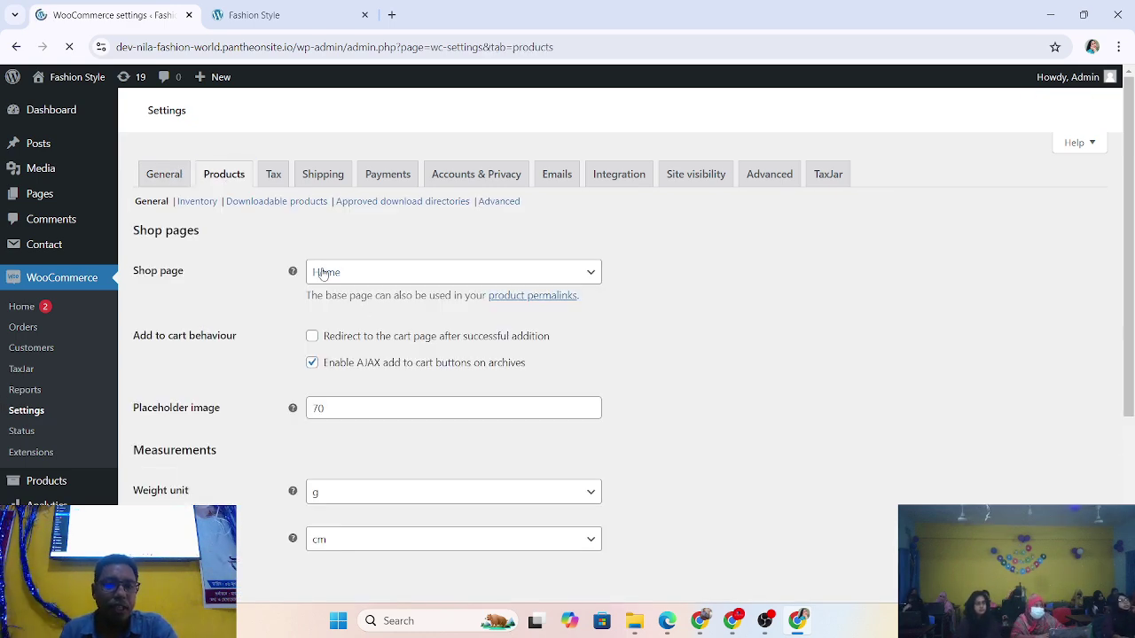
pyautogui.scroll(-6, 221, 332)
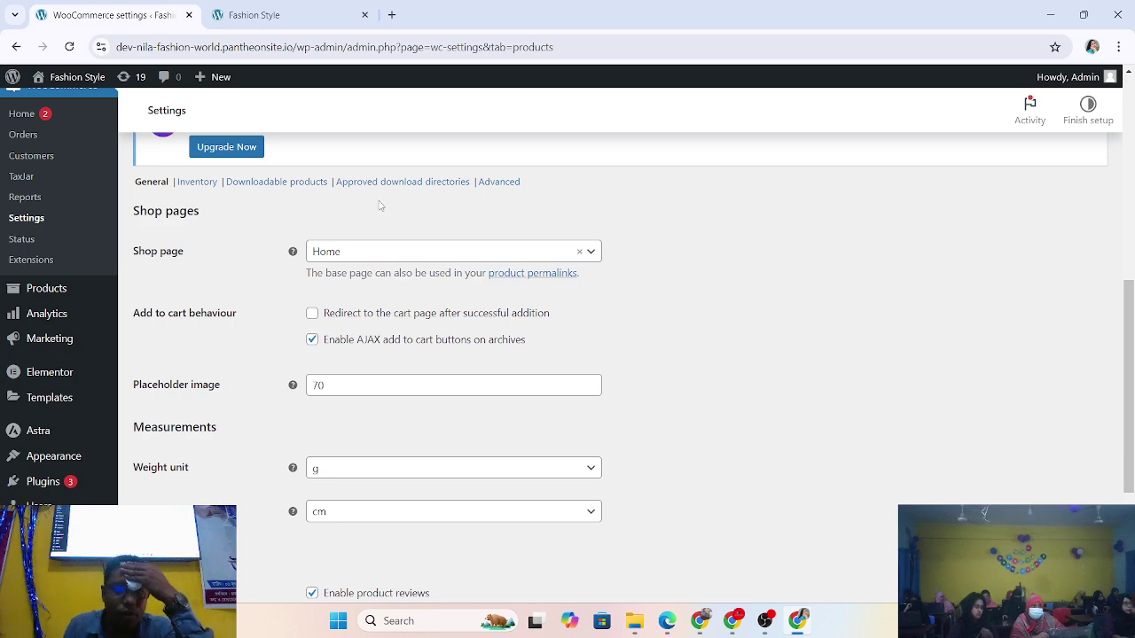
# Set the WooCommerce shop page to Product and save the product settings.
pyautogui.click(453, 255)
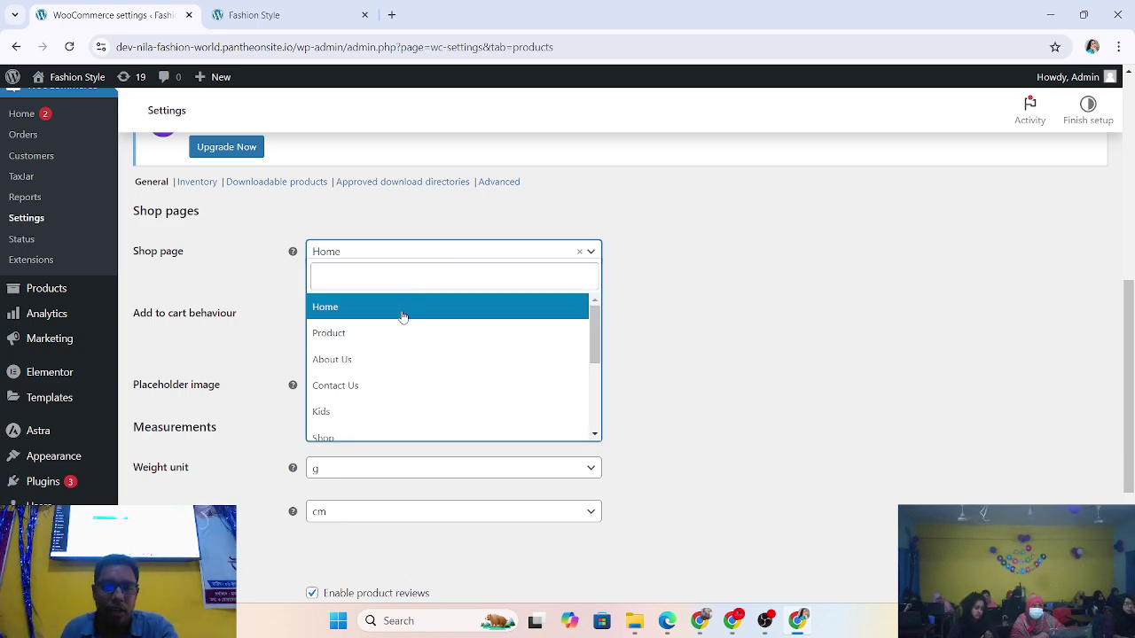
pyautogui.click(377, 334)
pyautogui.scroll(-3, 381, 337)
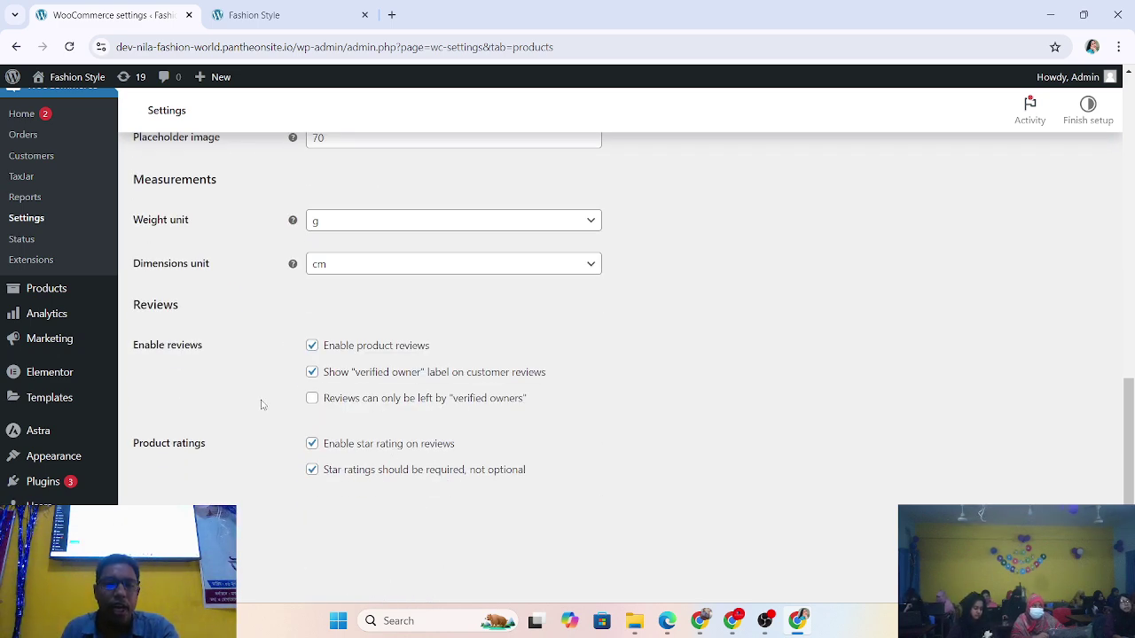
pyautogui.scroll(3, 366, 341)
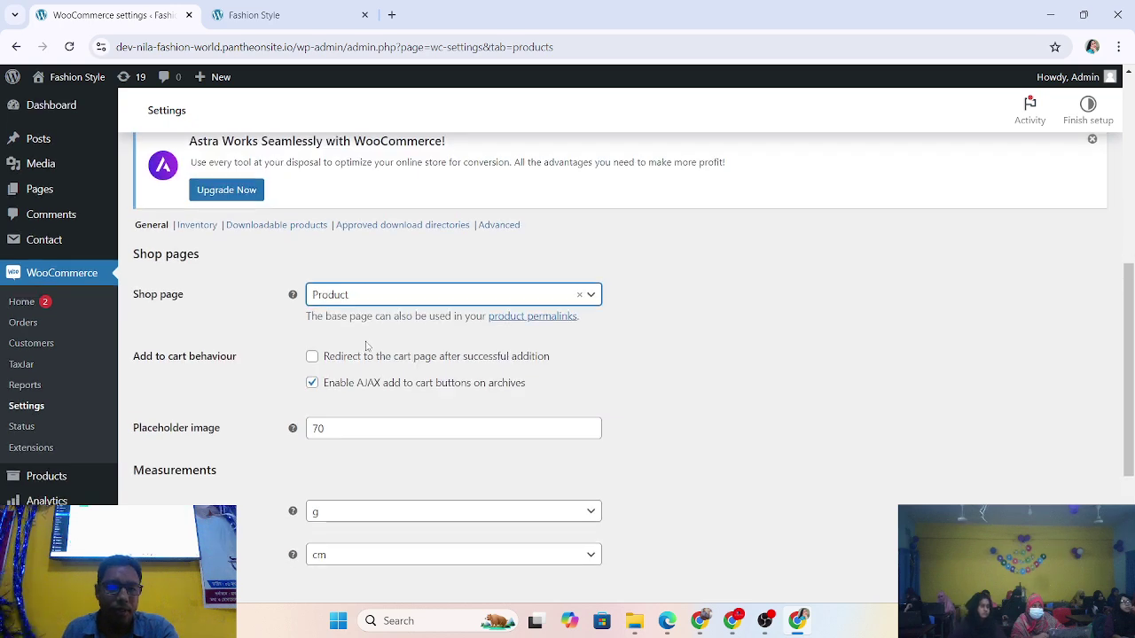
pyautogui.scroll(-3, 367, 346)
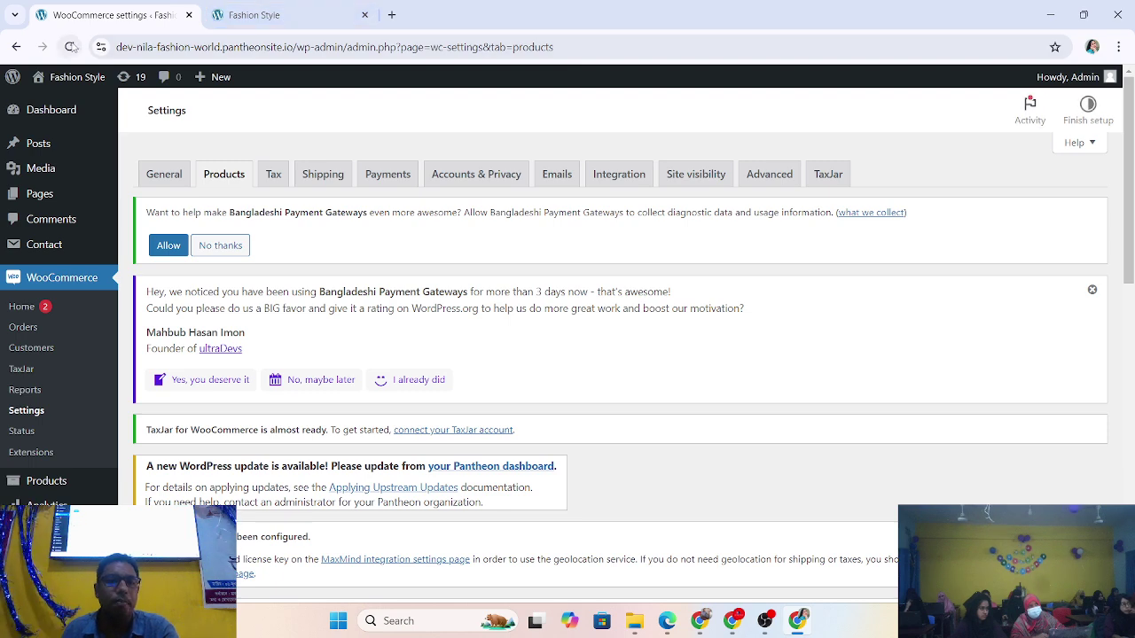
# Switch to the storefront and reload its Home page to check the effect of the shop page setting.
pyautogui.click(266, 15)
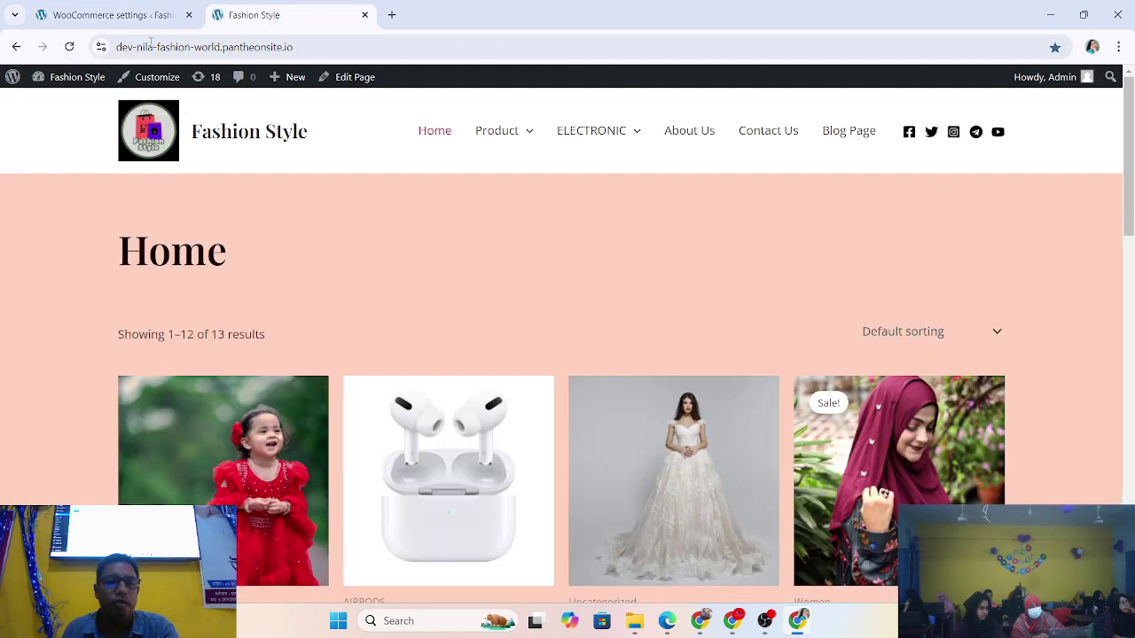
pyautogui.click(69, 47)
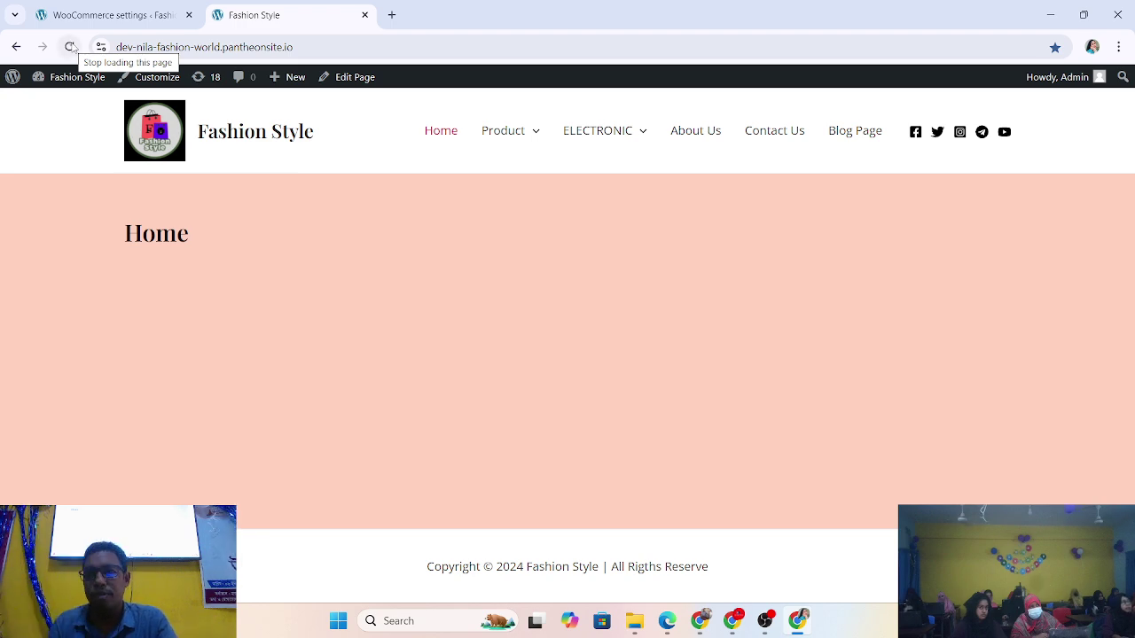
# Switch to OBS, hide the second Video Capture Device source listed in the scene, and minimize the window.
pyautogui.click(765, 620)
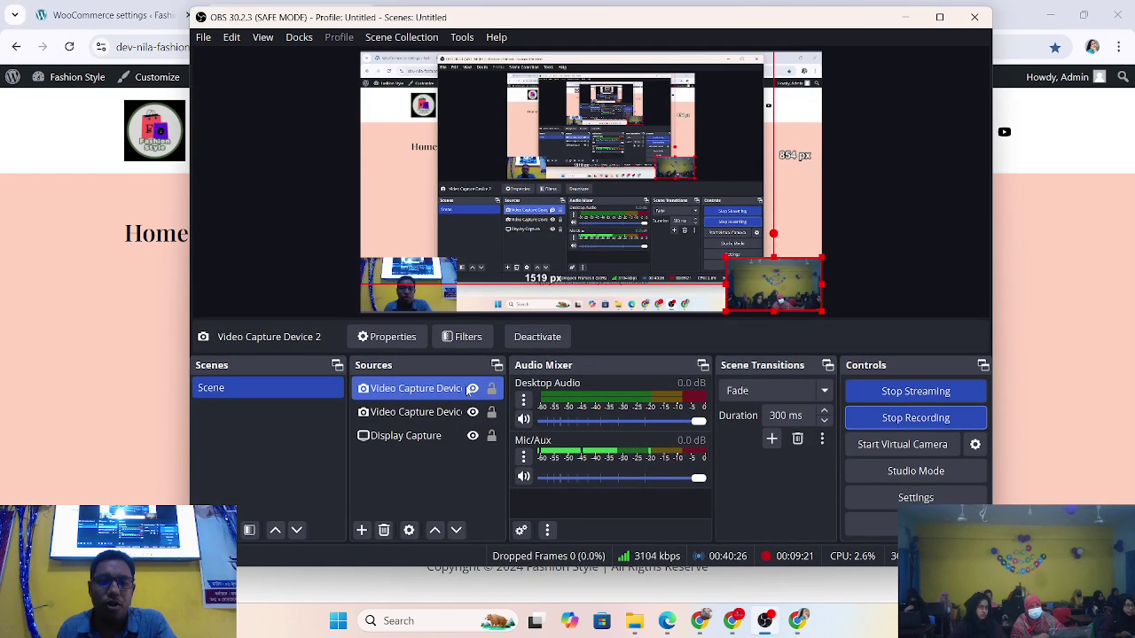
pyautogui.click(472, 412)
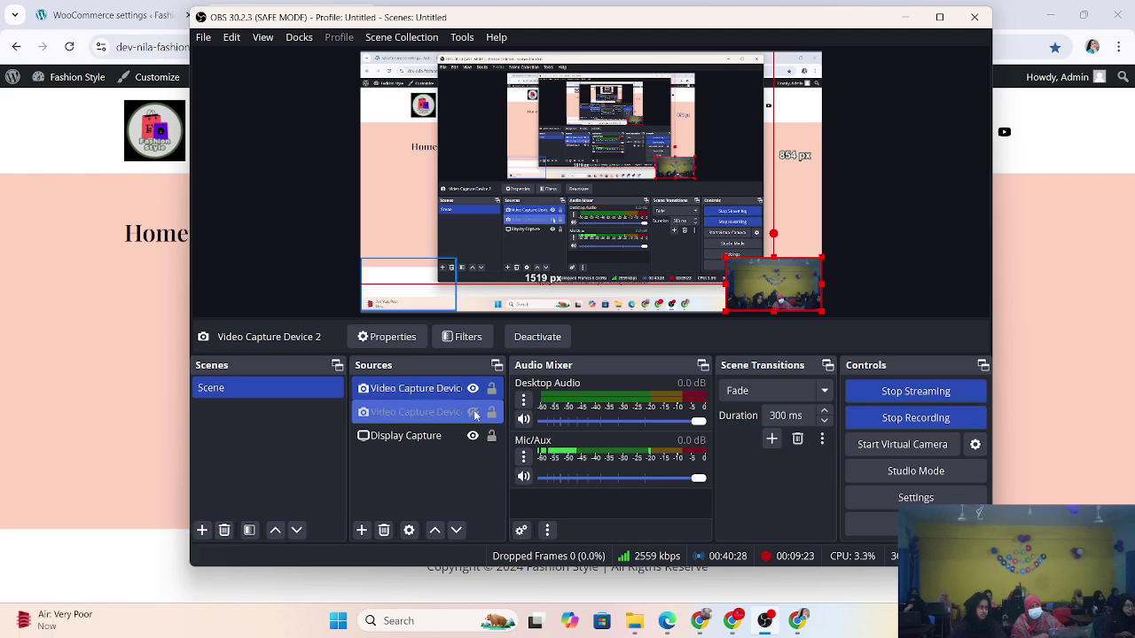
pyautogui.click(905, 16)
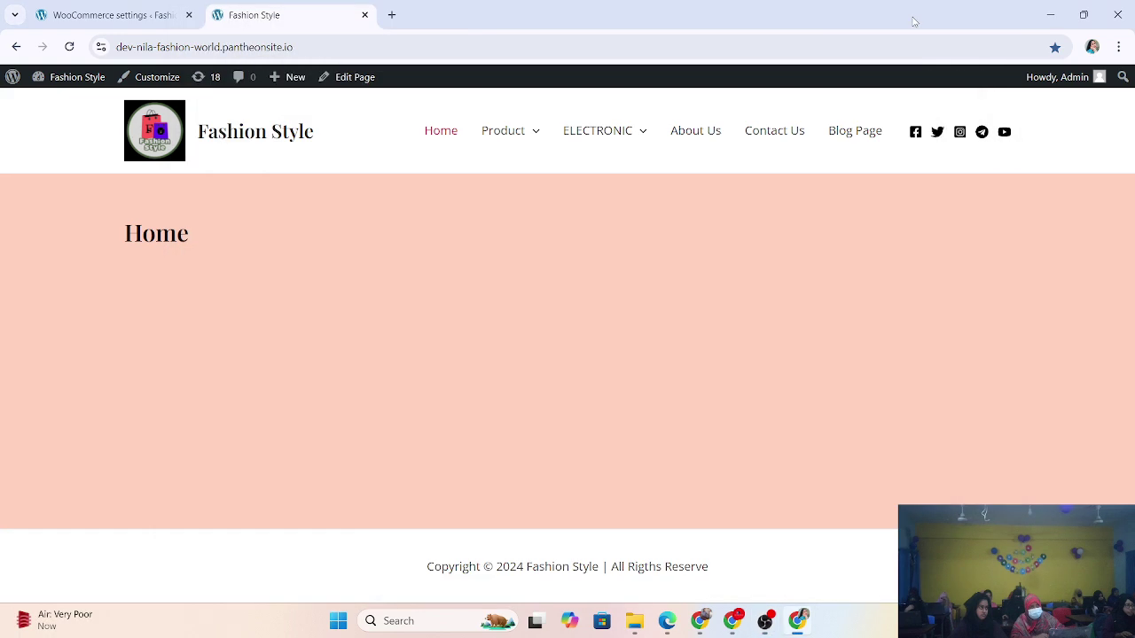
# Revisit the storefront's Home page, open the Product page and look over its product listing.
pyautogui.click(440, 133)
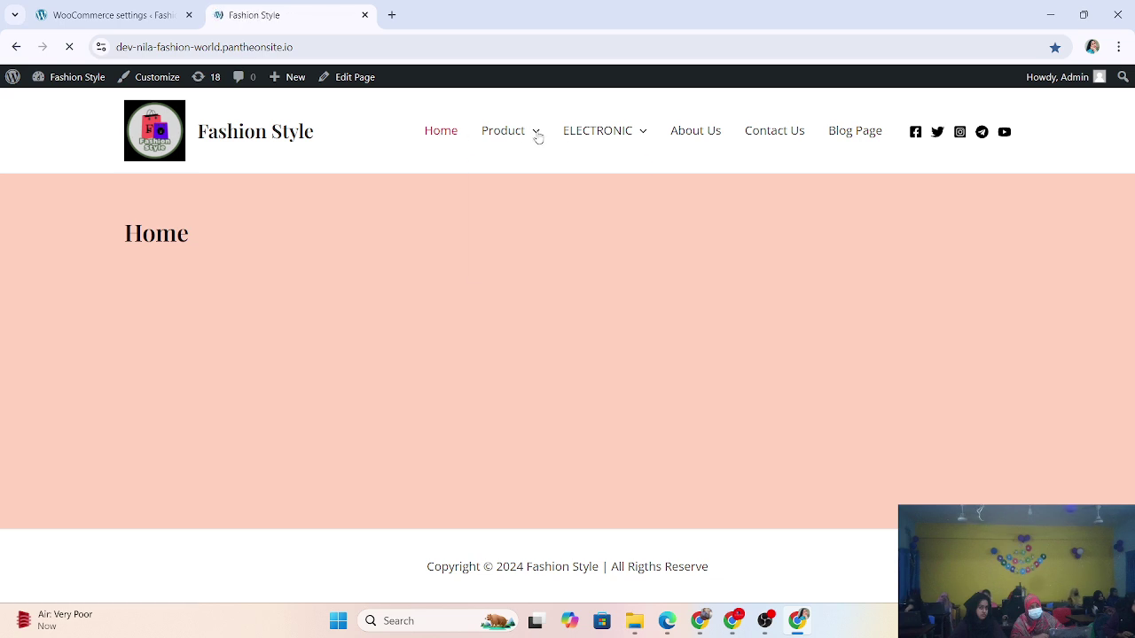
pyautogui.moveTo(516, 129)
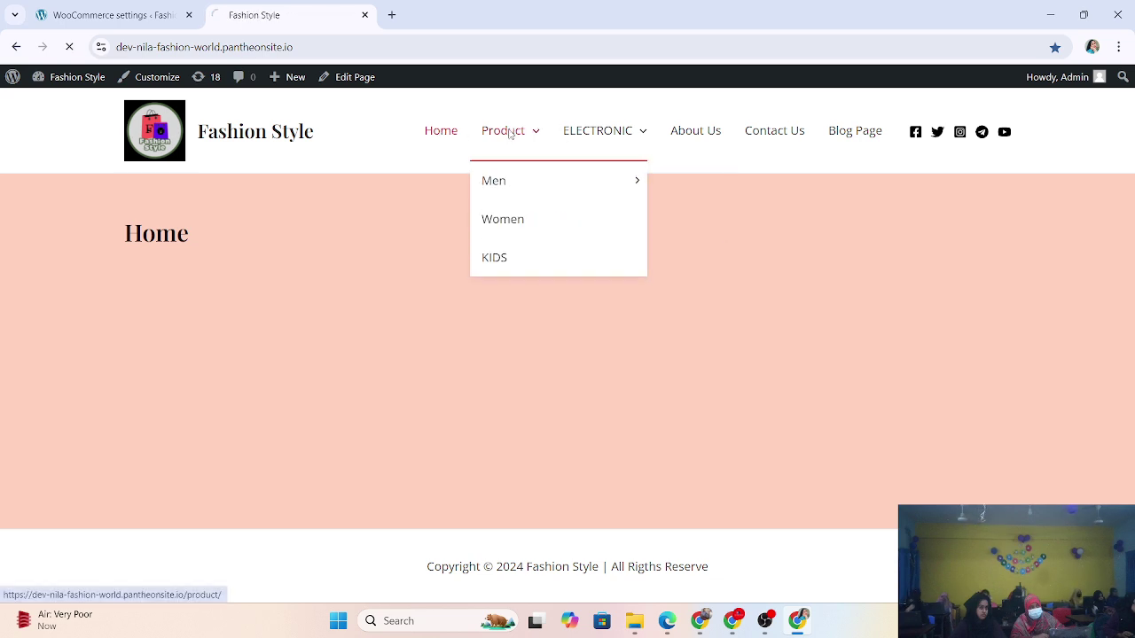
pyautogui.click(510, 133)
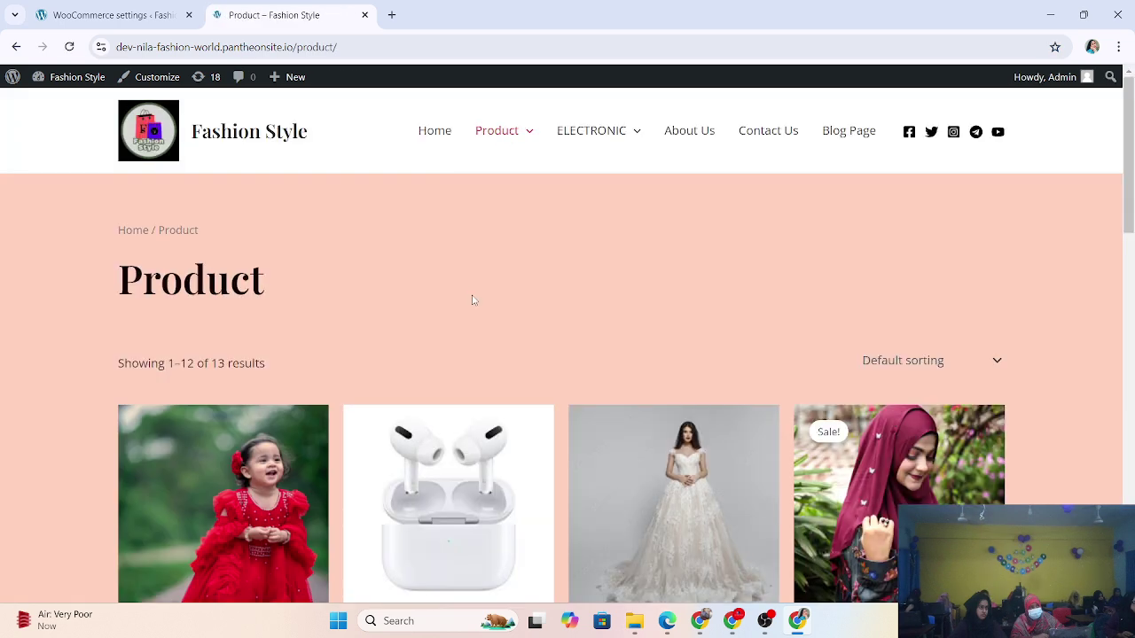
pyautogui.scroll(-10, 473, 299)
pyautogui.scroll(7, 469, 325)
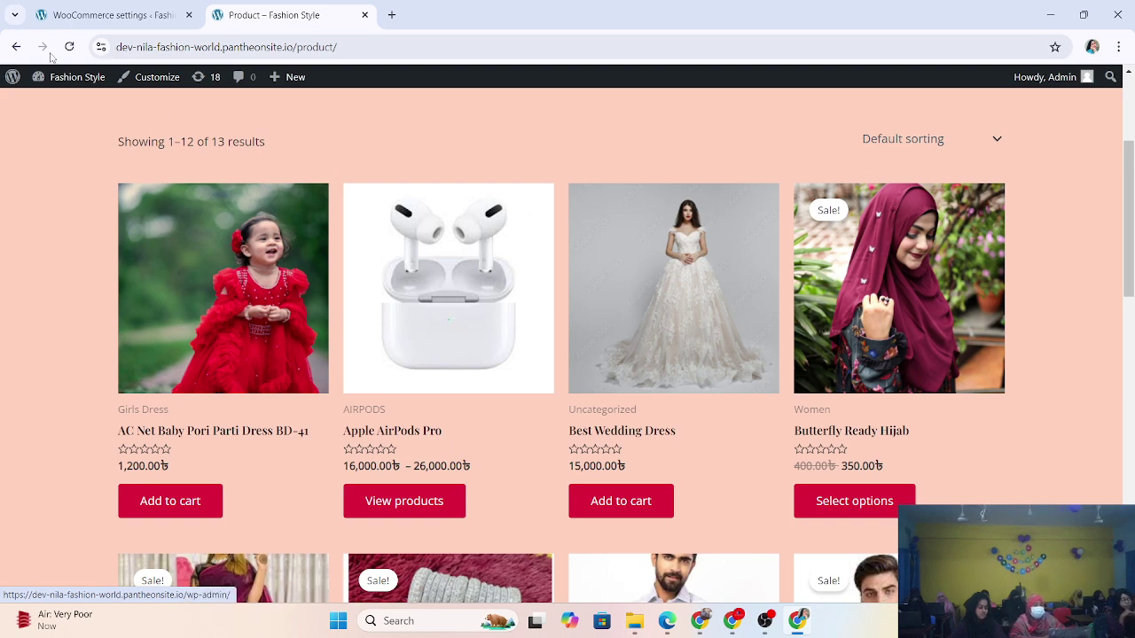
# Return to the WooCommerce product settings and review the measurement, review and rating options.
pyautogui.click(79, 7)
pyautogui.scroll(-10, 426, 385)
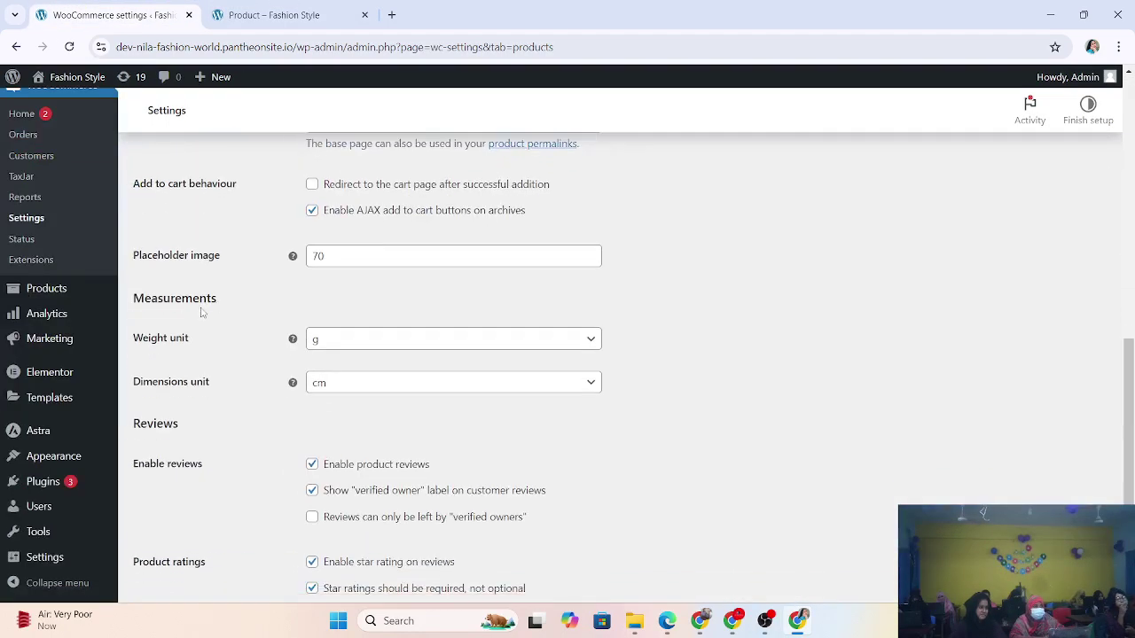
pyautogui.scroll(15, 133, 336)
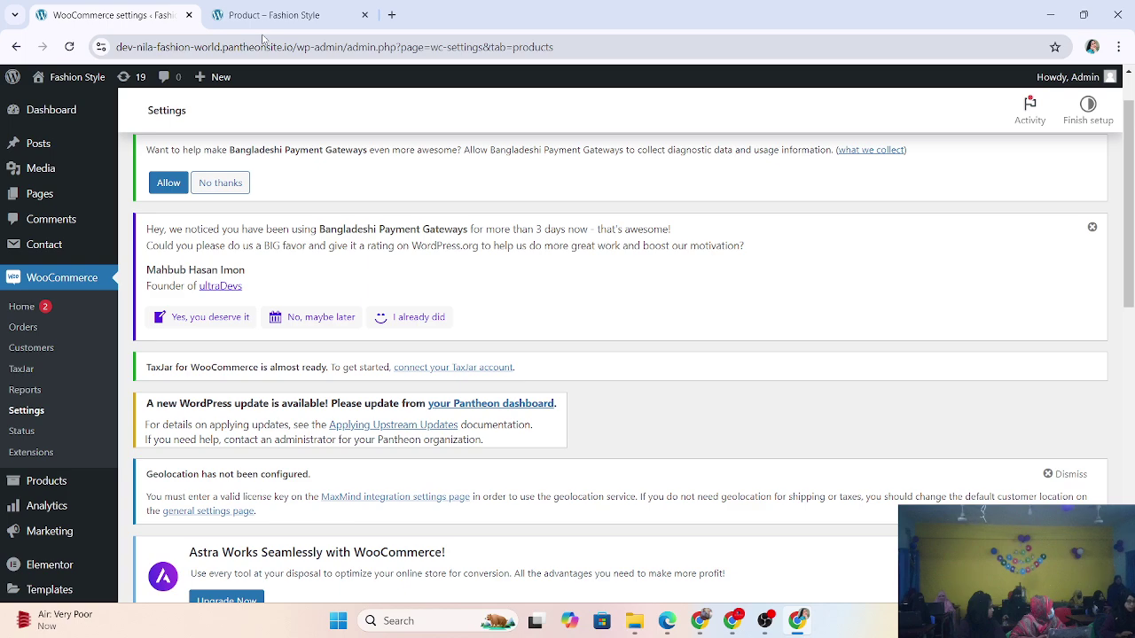
pyautogui.scroll(-15, 462, 459)
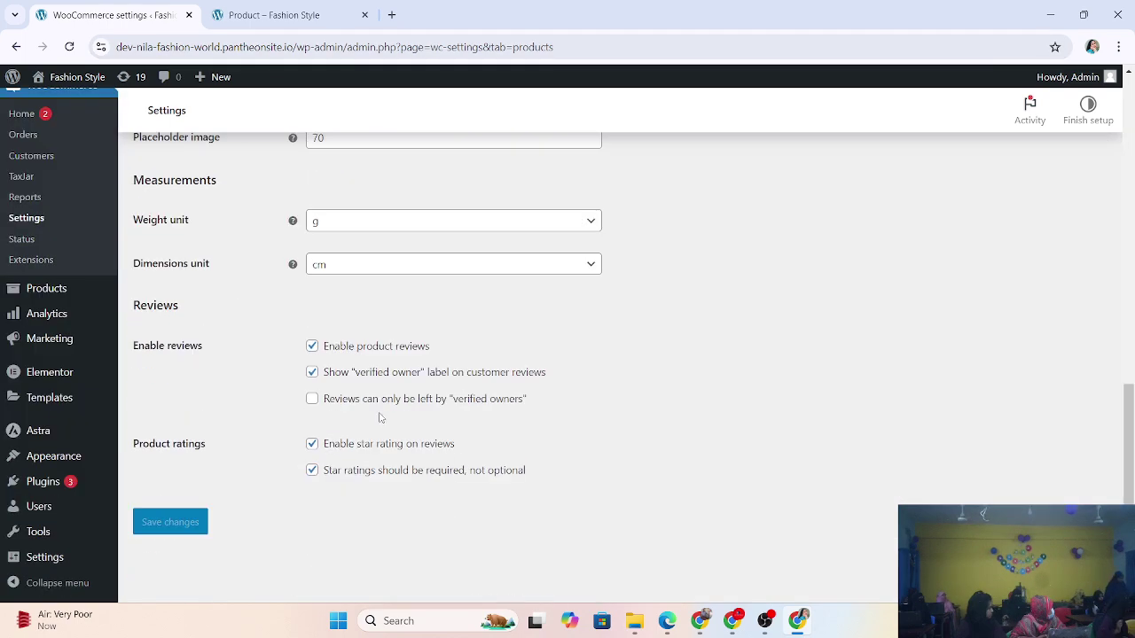
pyautogui.scroll(15, 379, 417)
# Bring up the general WooCommerce settings and look over the store address fields and the admin sections.
pyautogui.click(164, 174)
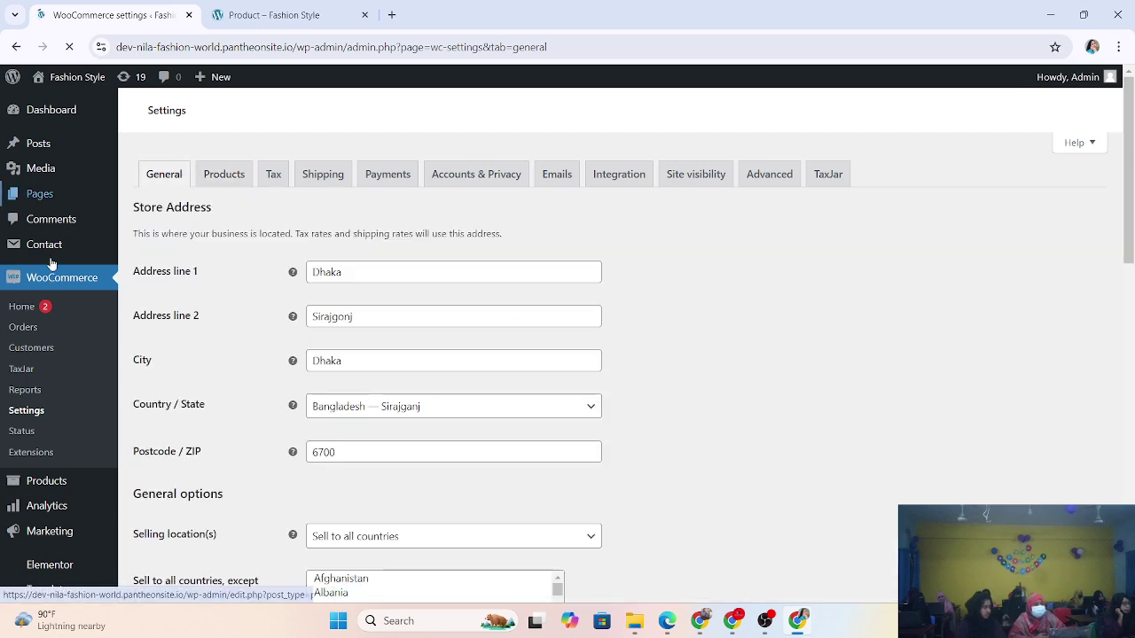
pyautogui.scroll(-3, 76, 444)
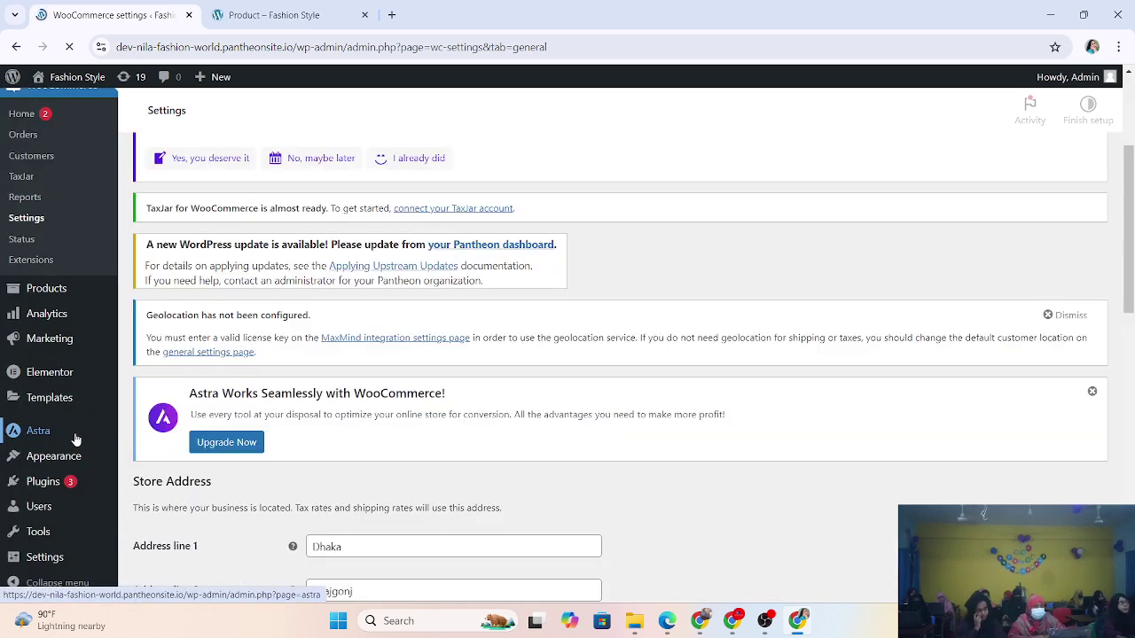
pyautogui.scroll(-3, 62, 496)
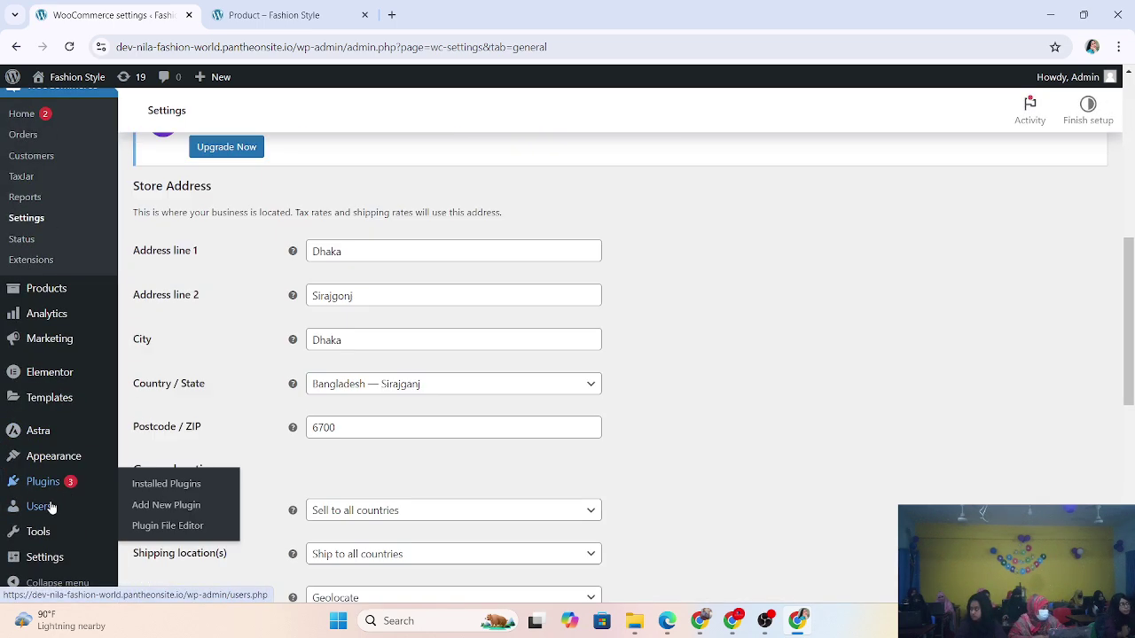
pyautogui.moveTo(69, 571)
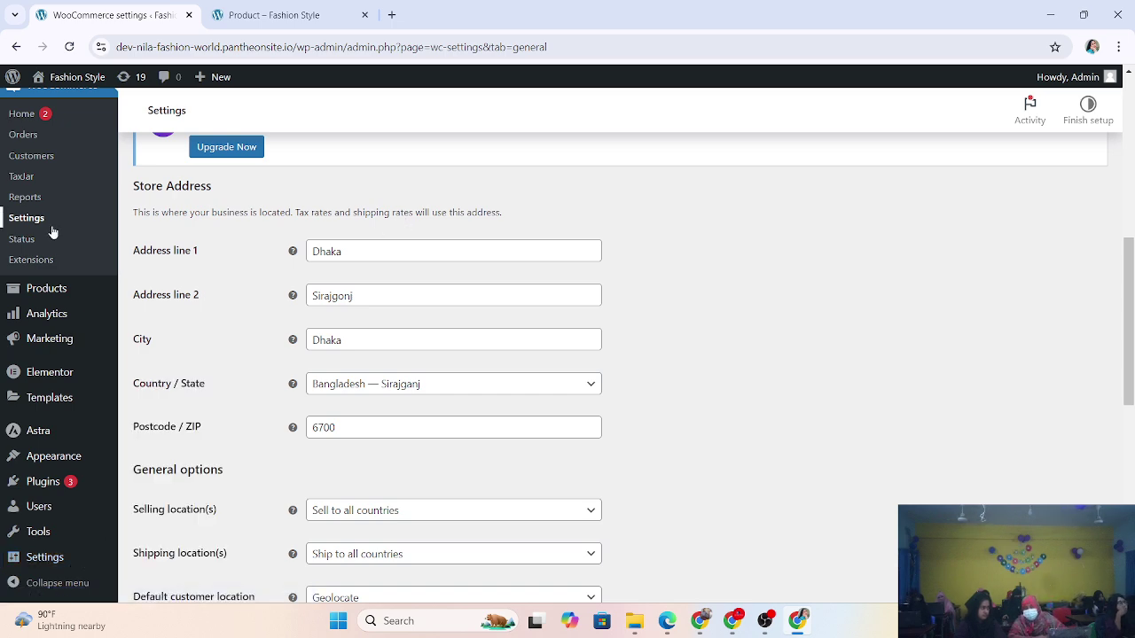
pyautogui.scroll(5, 53, 232)
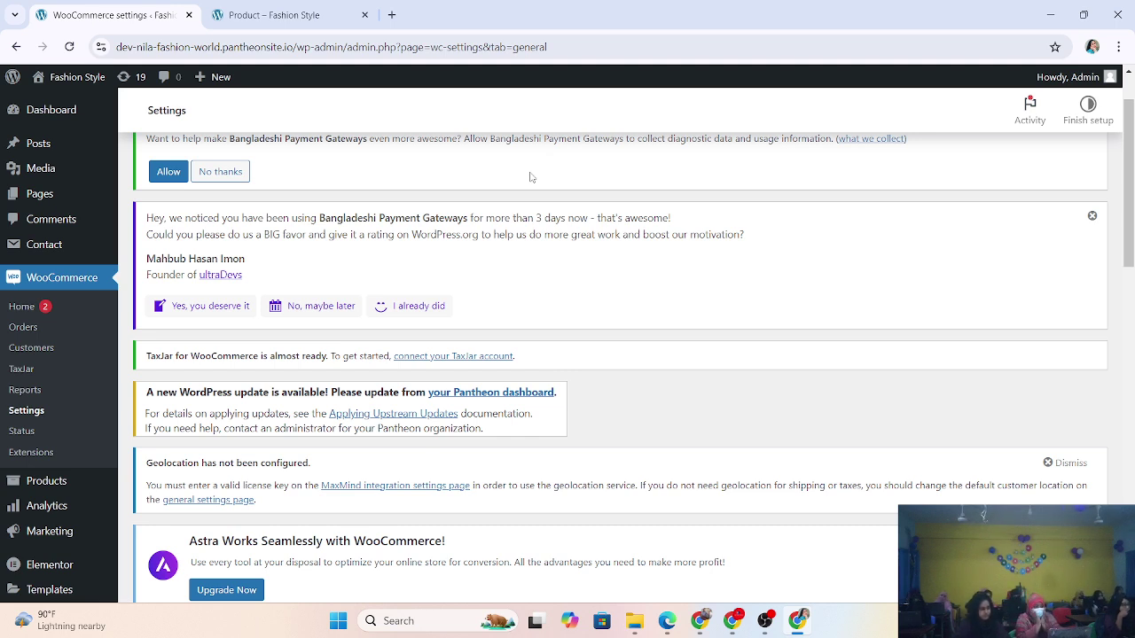
pyautogui.moveTo(64, 193)
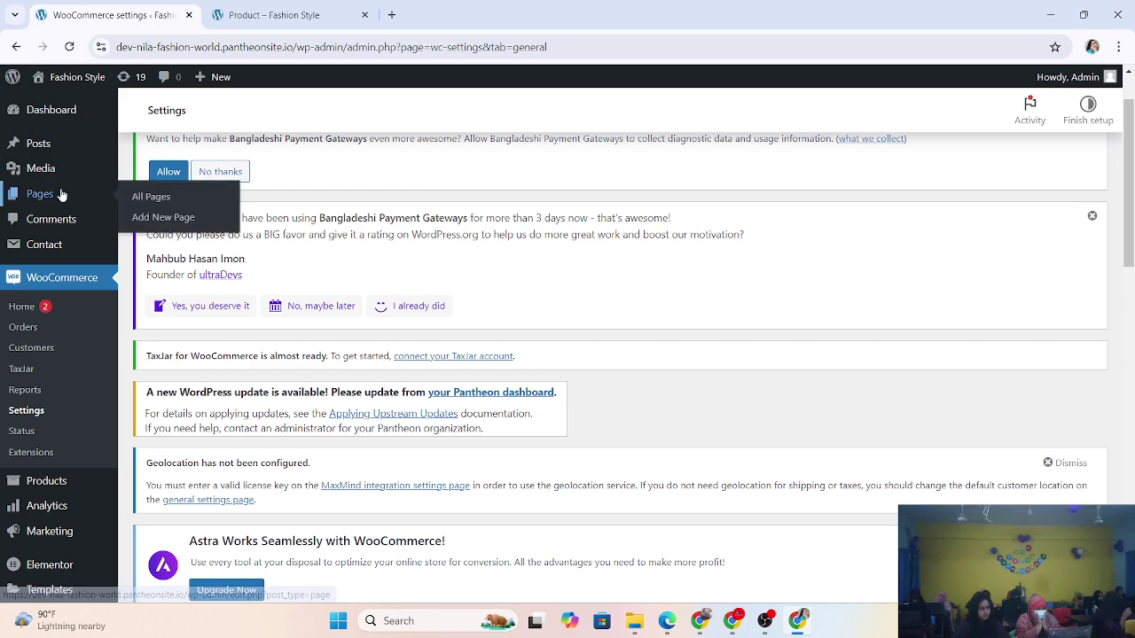
pyautogui.scroll(-5, 62, 193)
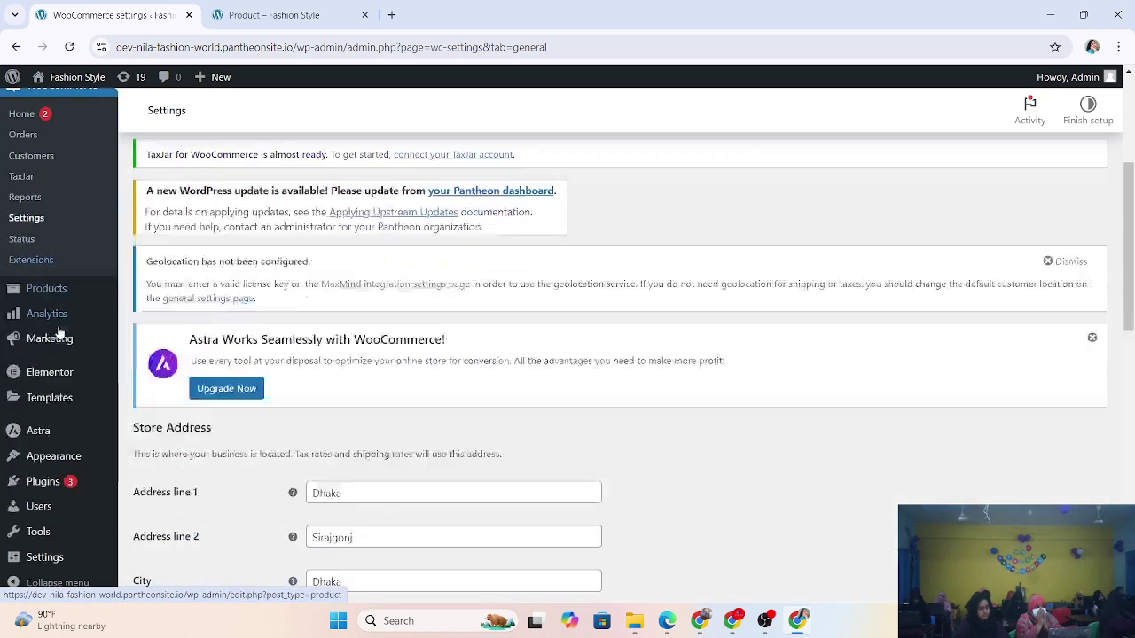
pyautogui.moveTo(62, 531)
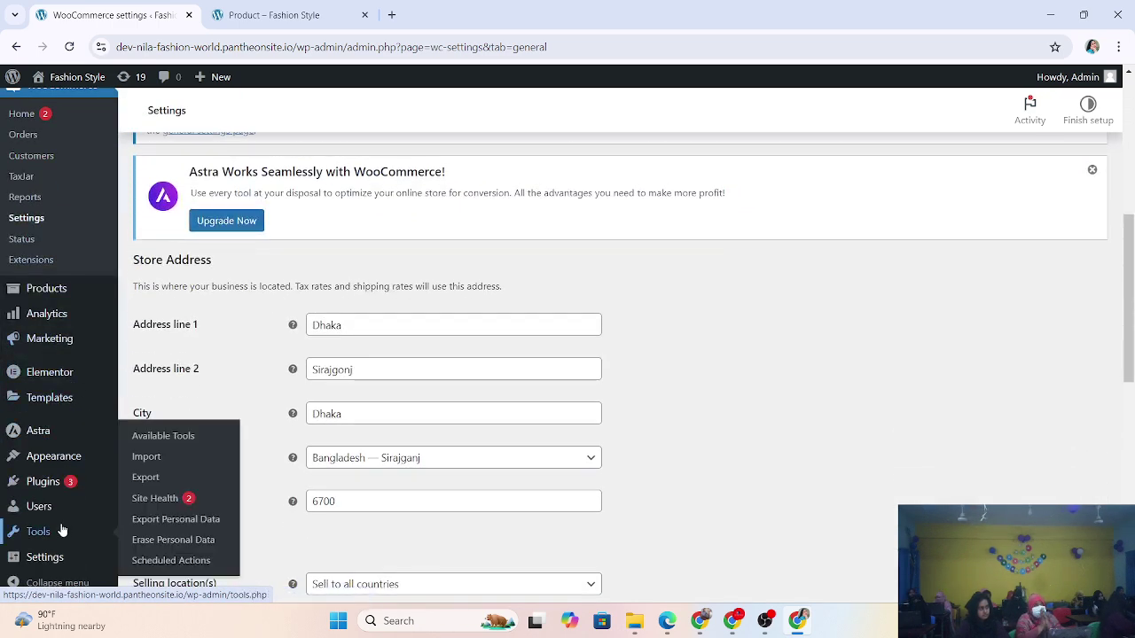
# Open the list of installed plugins and look through its entries.
pyautogui.click(46, 482)
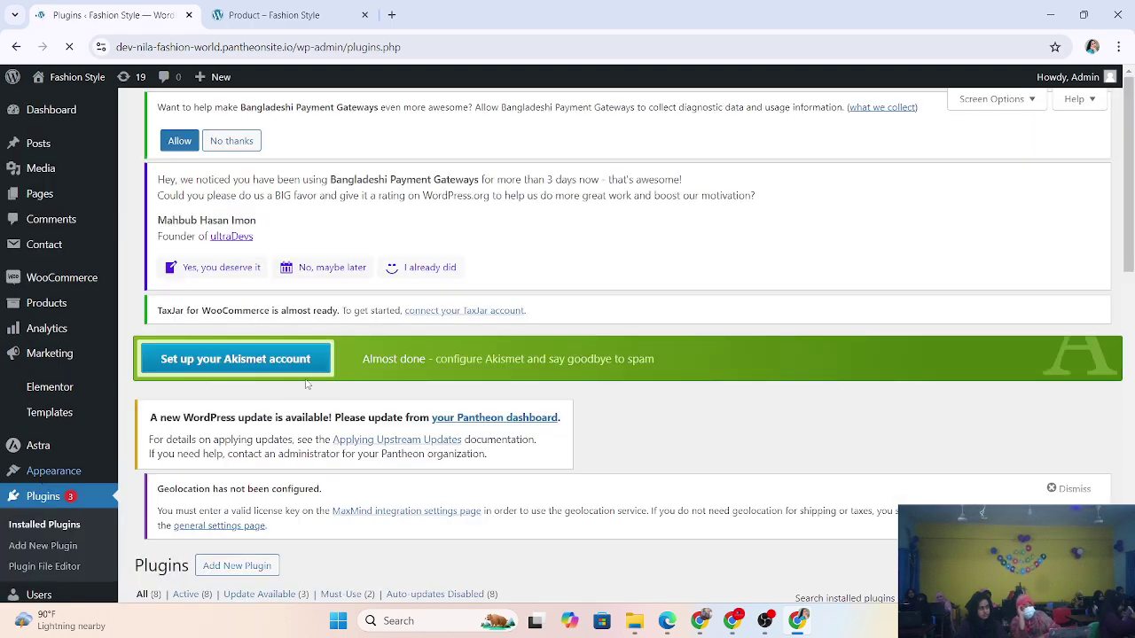
pyautogui.scroll(-3, 317, 373)
pyautogui.scroll(-2, 318, 374)
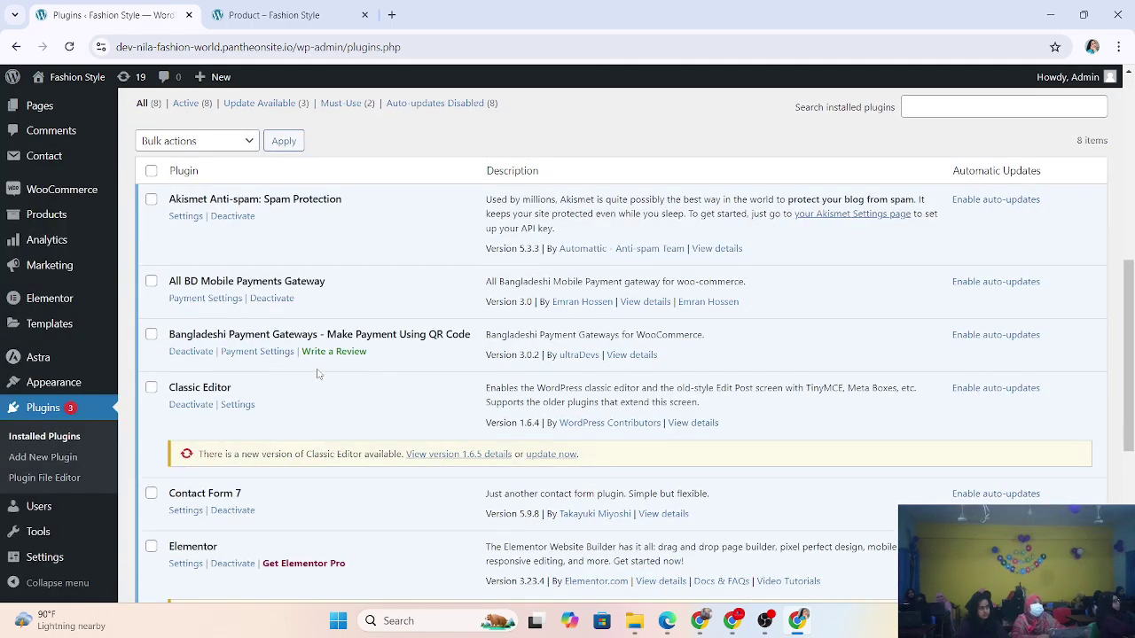
pyautogui.scroll(-3, 318, 374)
pyautogui.scroll(8, 221, 220)
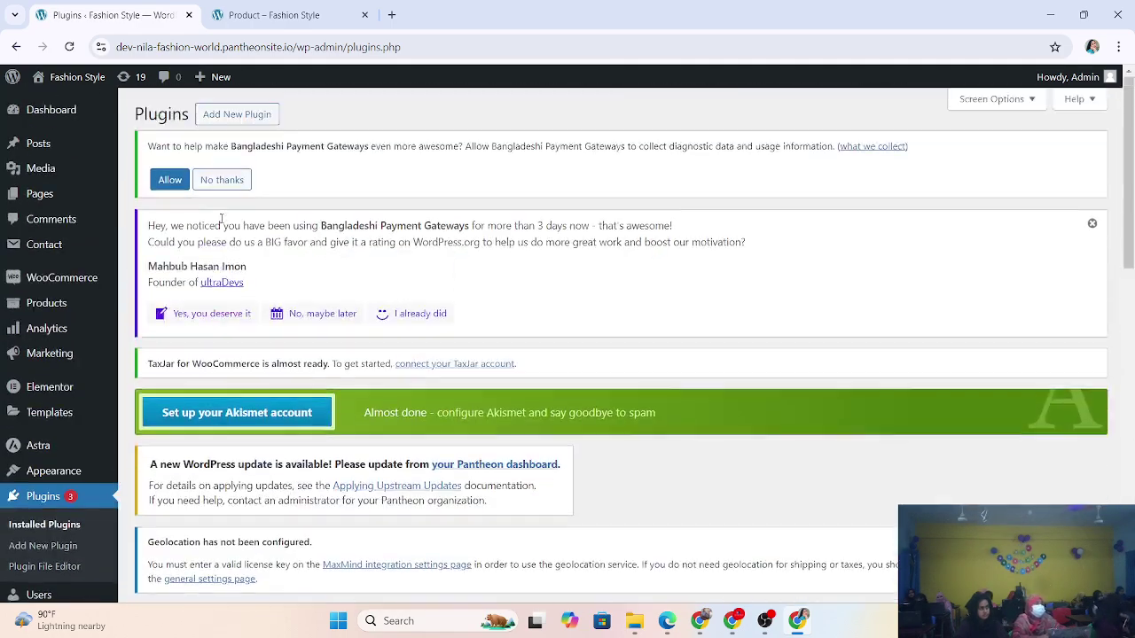
# Open the page for adding new plugins and look over the featured plugins.
pyautogui.click(241, 115)
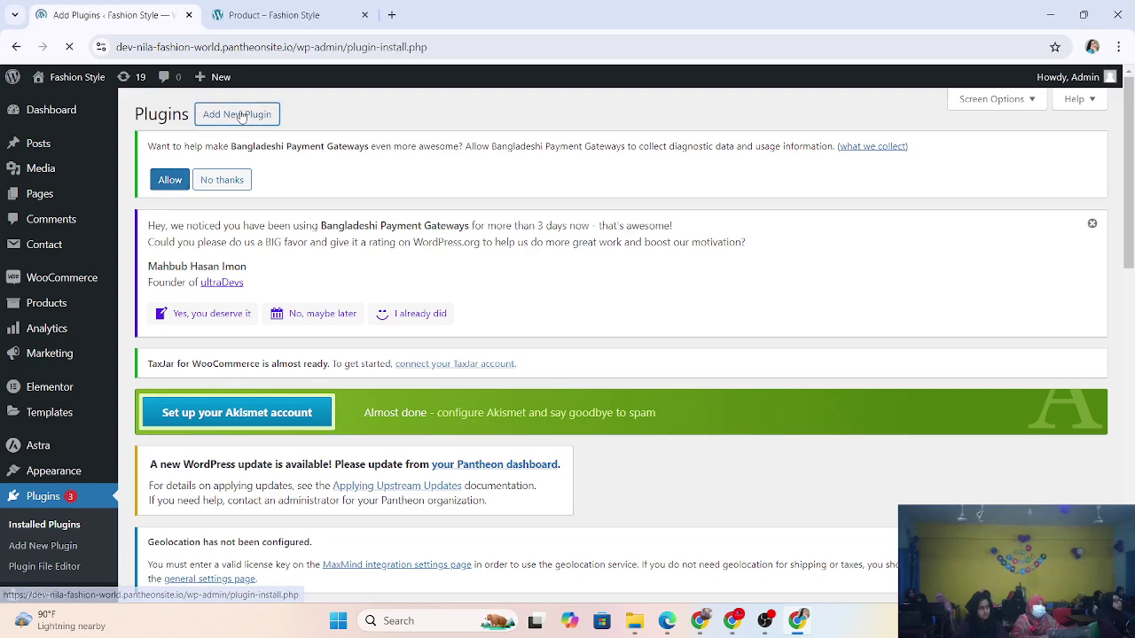
pyautogui.scroll(-1, 420, 480)
pyautogui.scroll(-2, 420, 479)
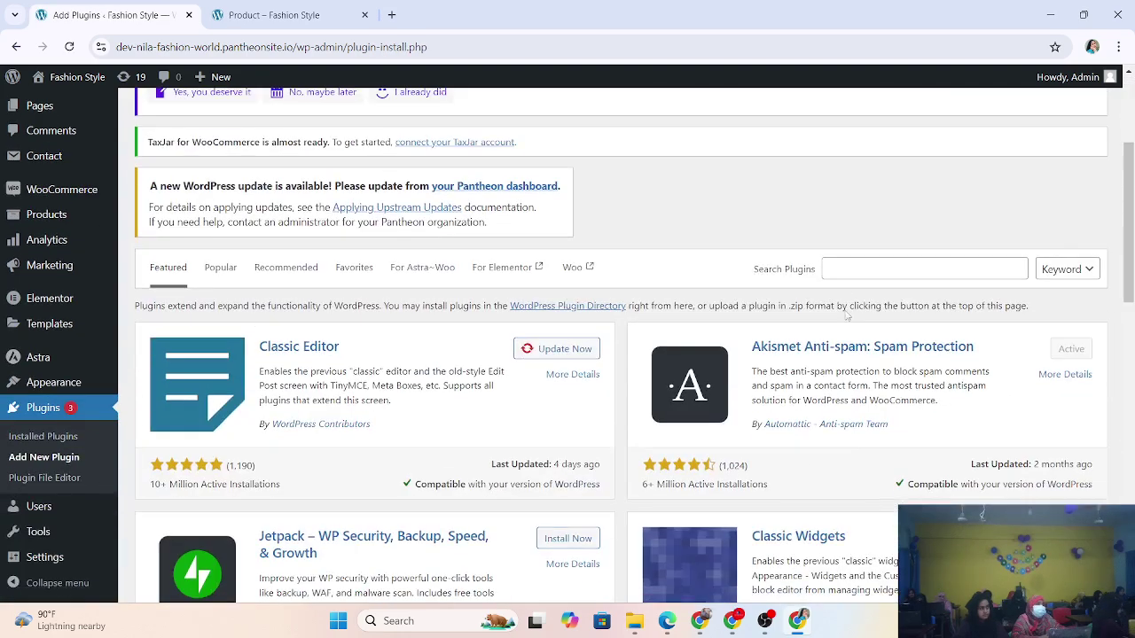
pyautogui.scroll(3, 310, 296)
pyautogui.scroll(-3, 301, 266)
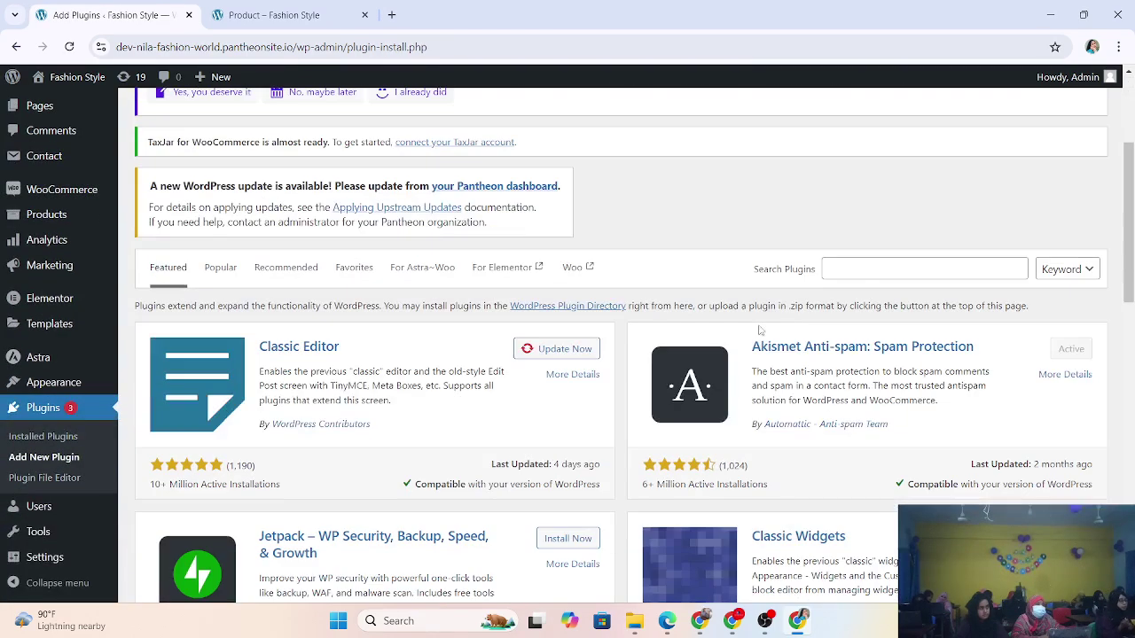
# Search the plugin directory for "elementor" and look over the matching plugins.
pyautogui.click(874, 270)
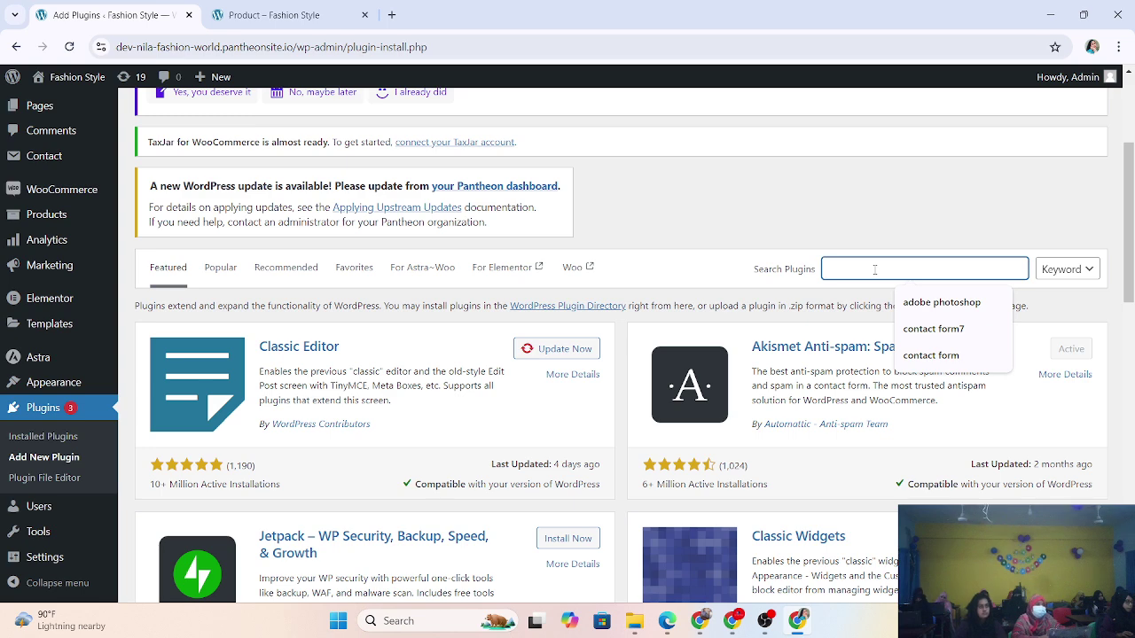
pyautogui.write('c')
pyautogui.write('le')
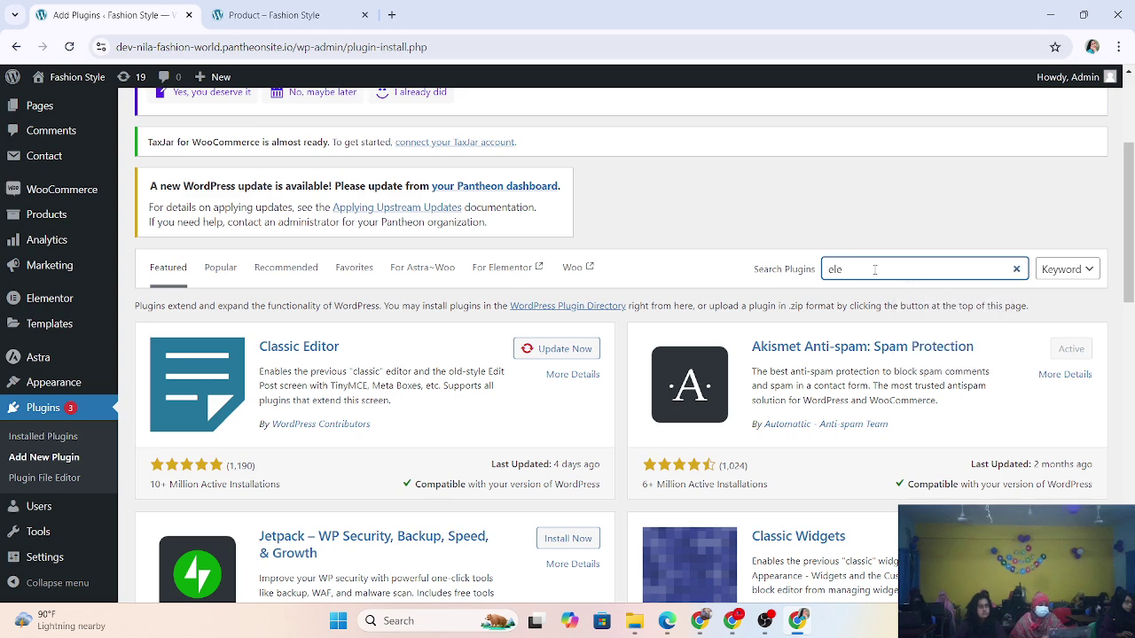
pyautogui.write('m')
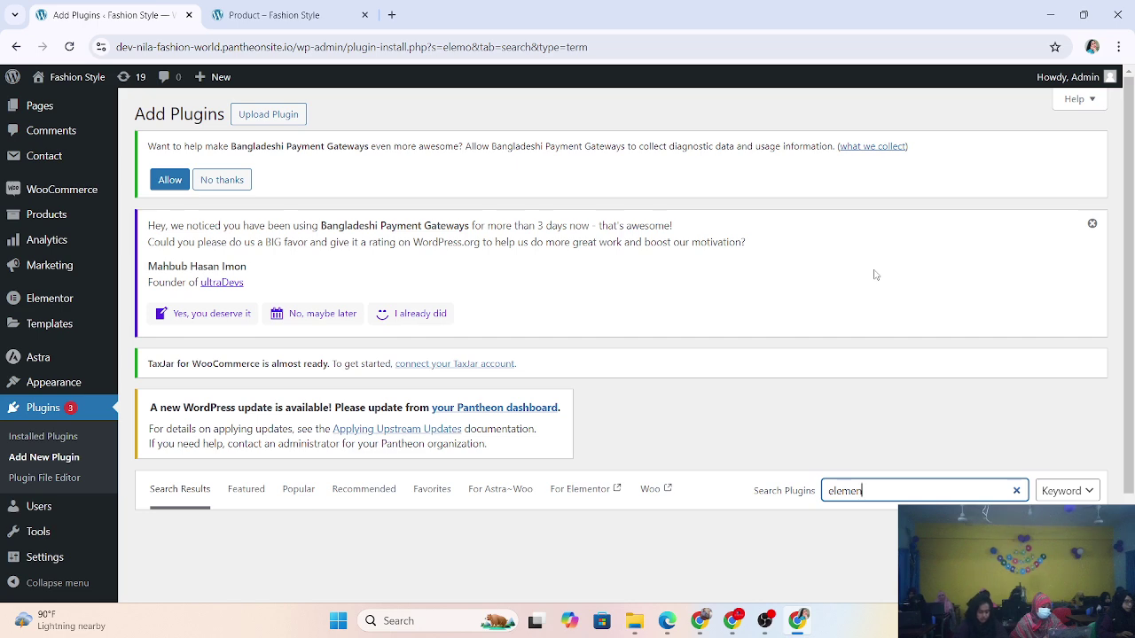
pyautogui.write('entor')
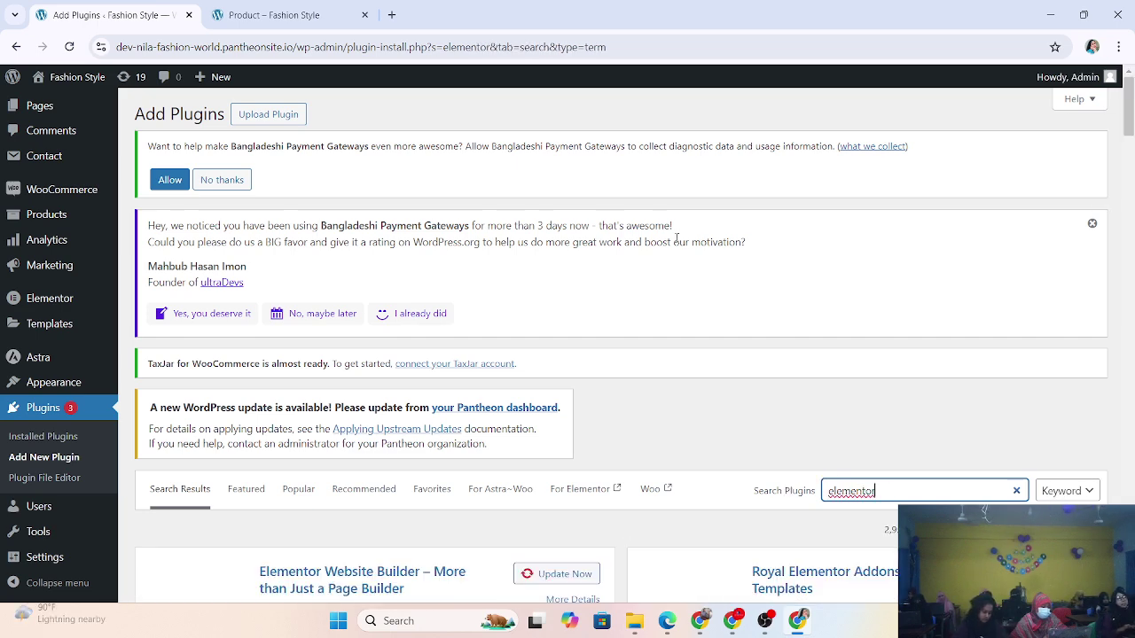
pyautogui.scroll(-3, 635, 285)
pyautogui.scroll(-2, 635, 286)
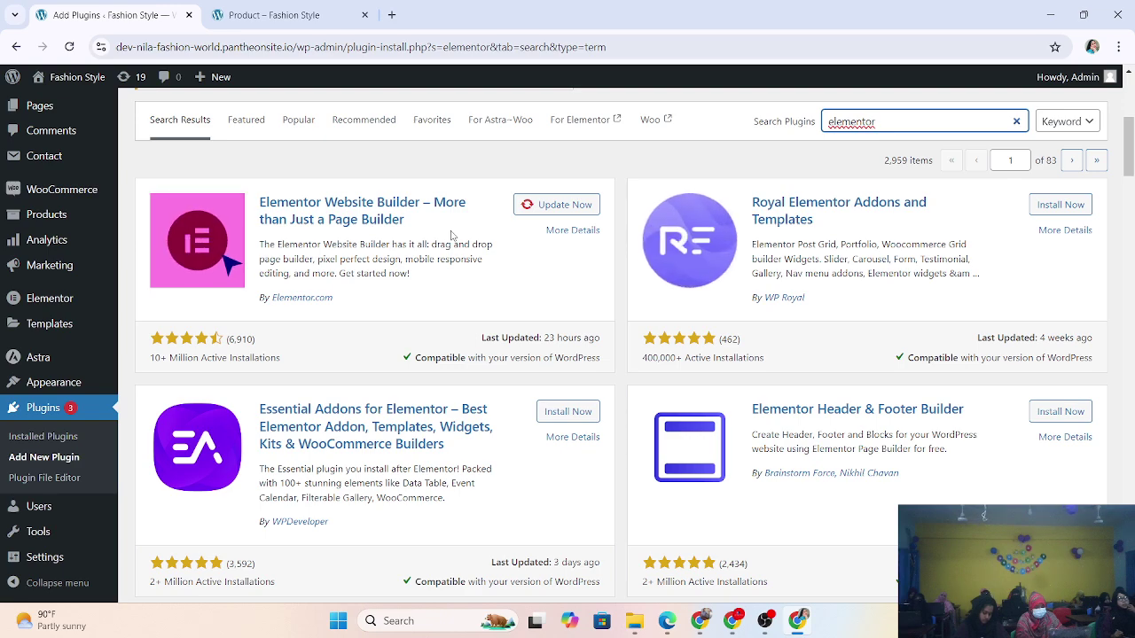
pyautogui.scroll(3, 444, 244)
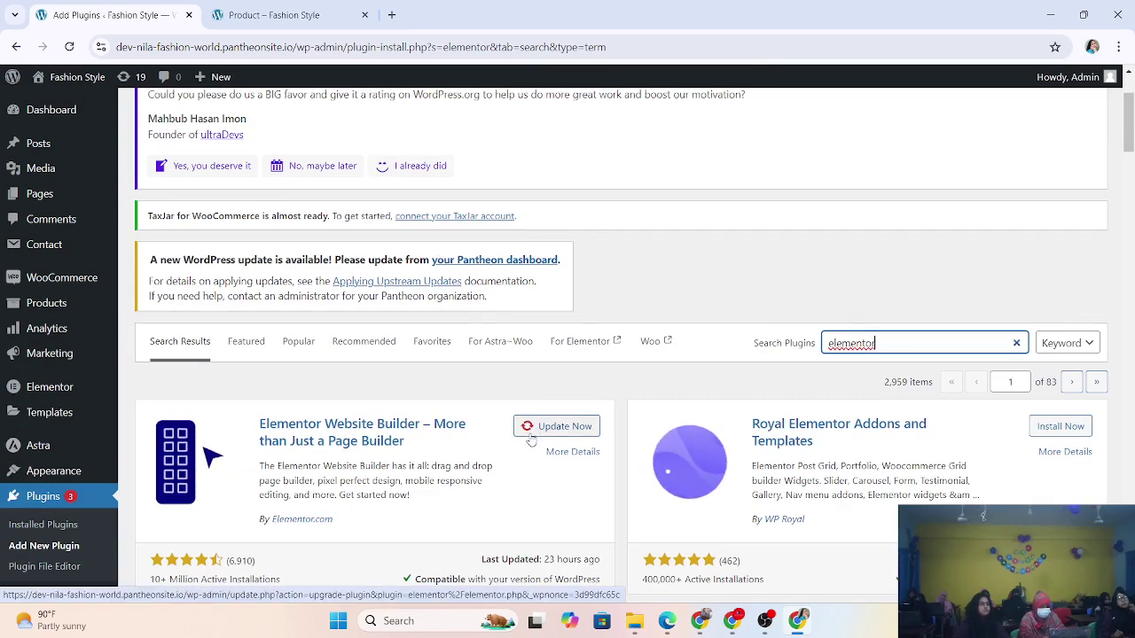
pyautogui.scroll(-2, 504, 379)
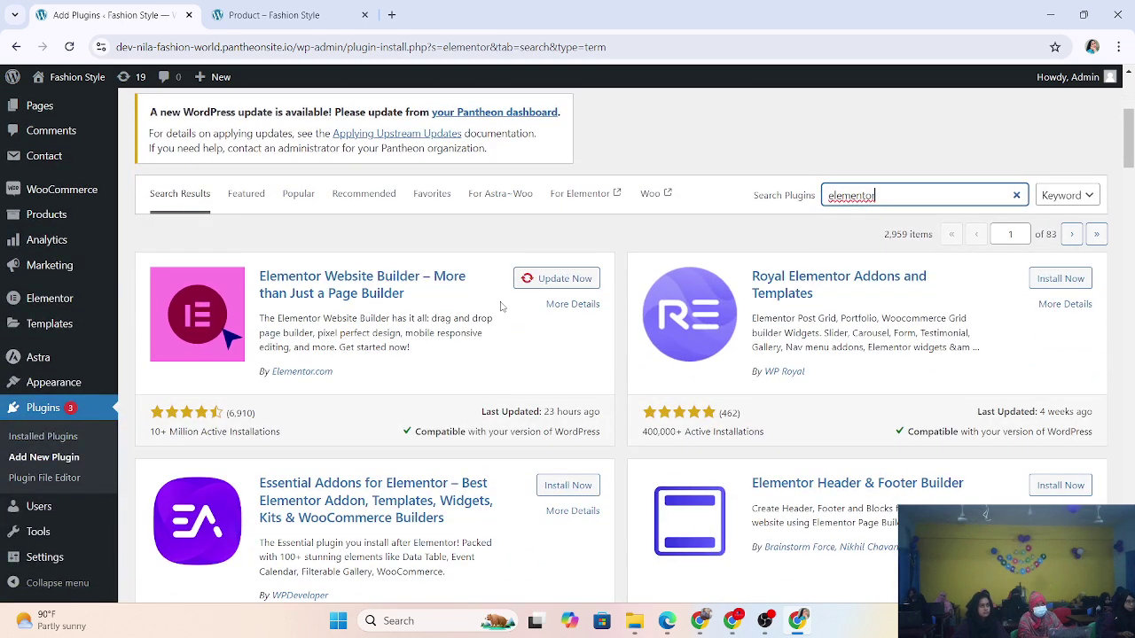
pyautogui.click(918, 621)
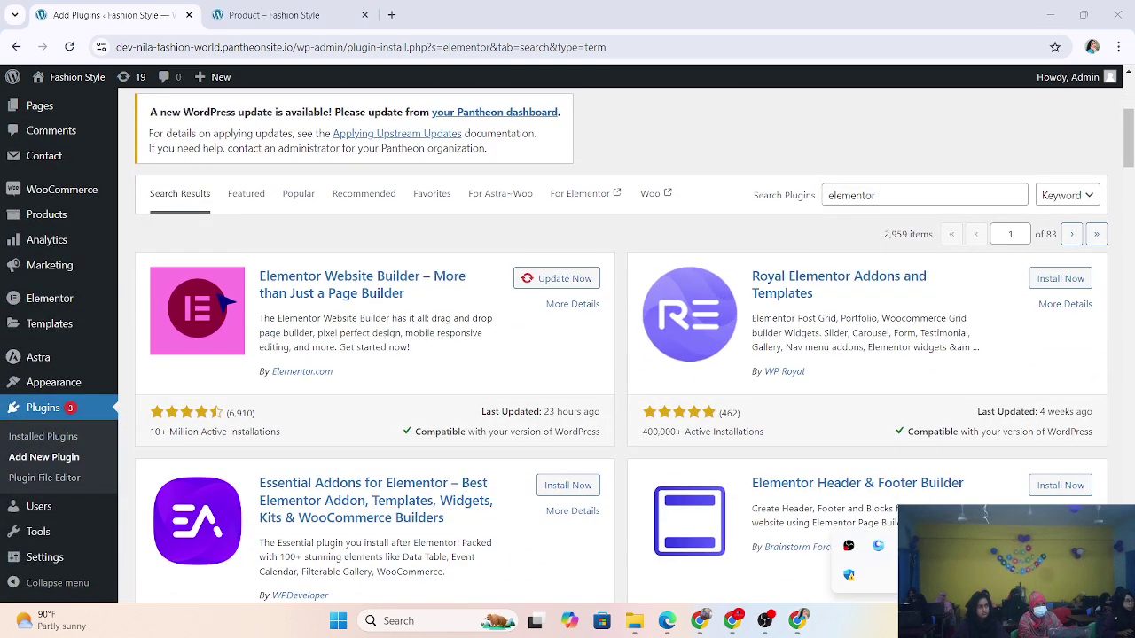
pyautogui.click(878, 545)
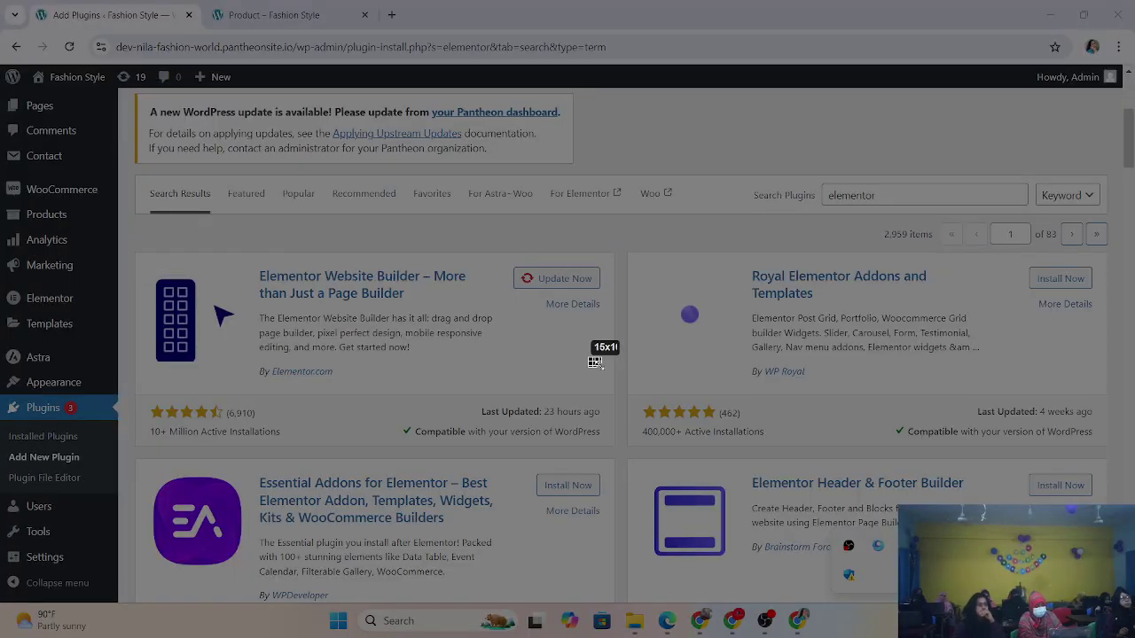
pyautogui.moveTo(594, 362); pyautogui.dragTo(344, 257)
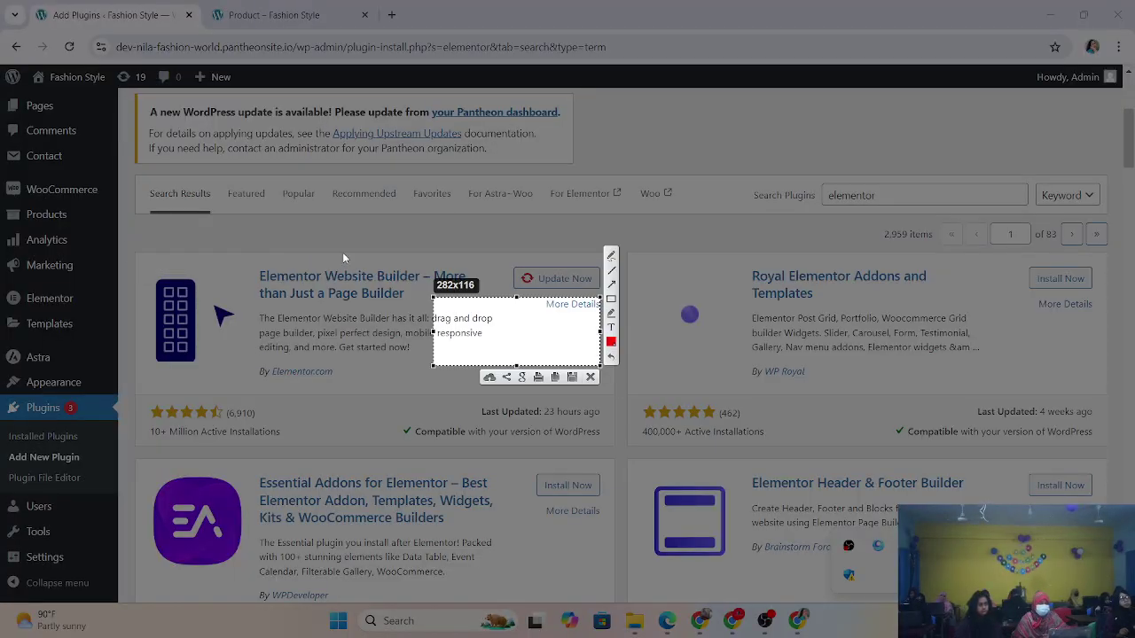
pyautogui.click(133, 241)
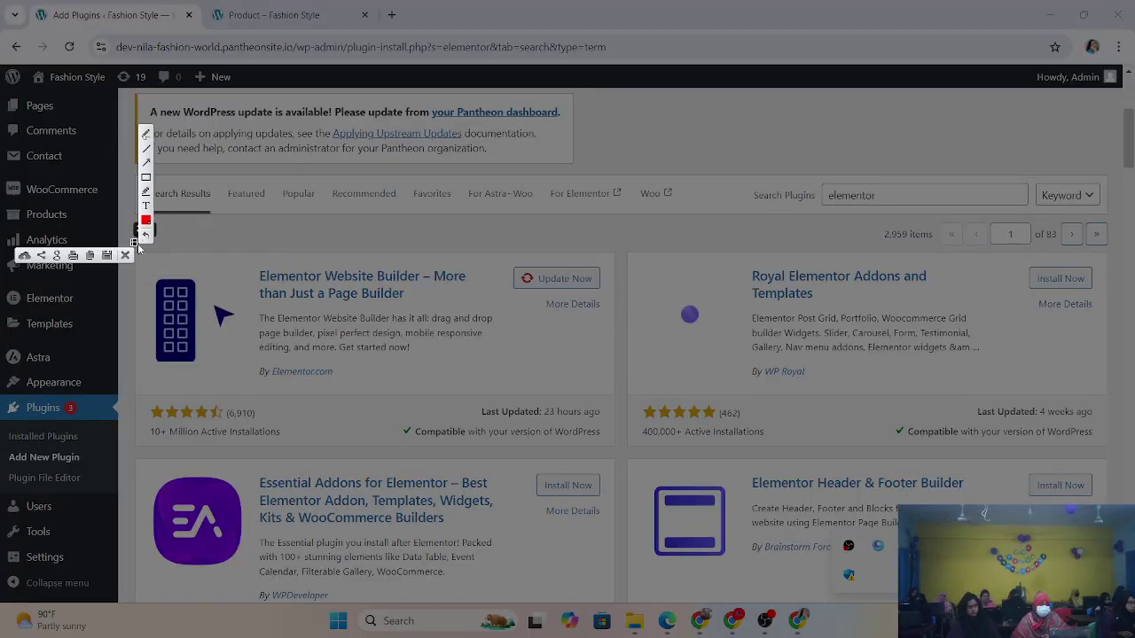
pyautogui.moveTo(134, 241); pyautogui.dragTo(525, 242)
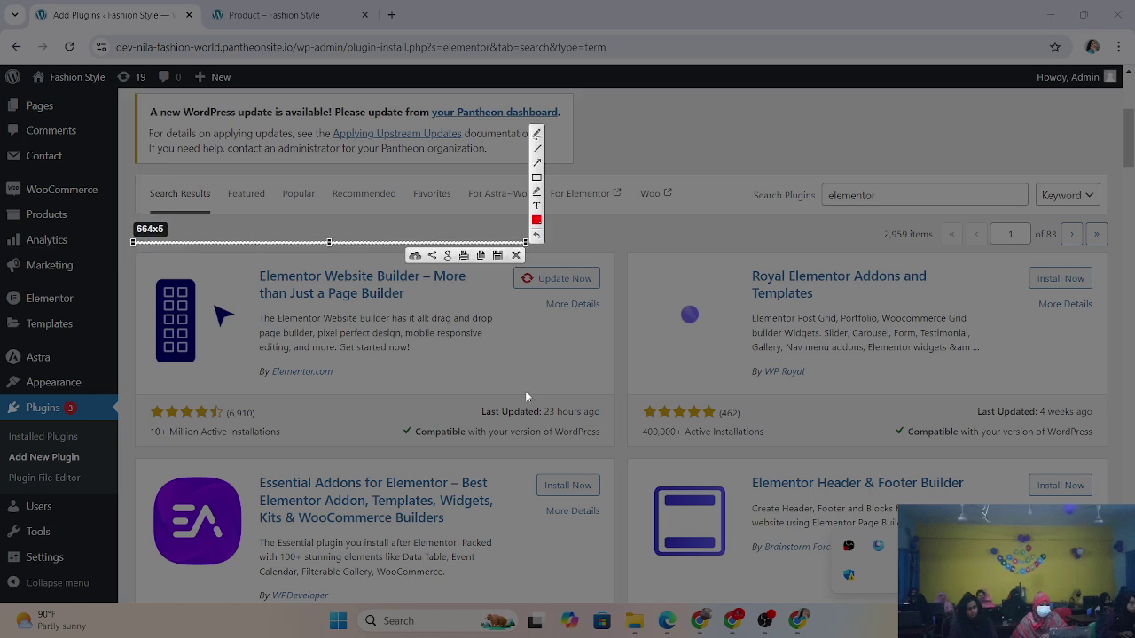
pyautogui.moveTo(329, 242); pyautogui.dragTo(354, 373)
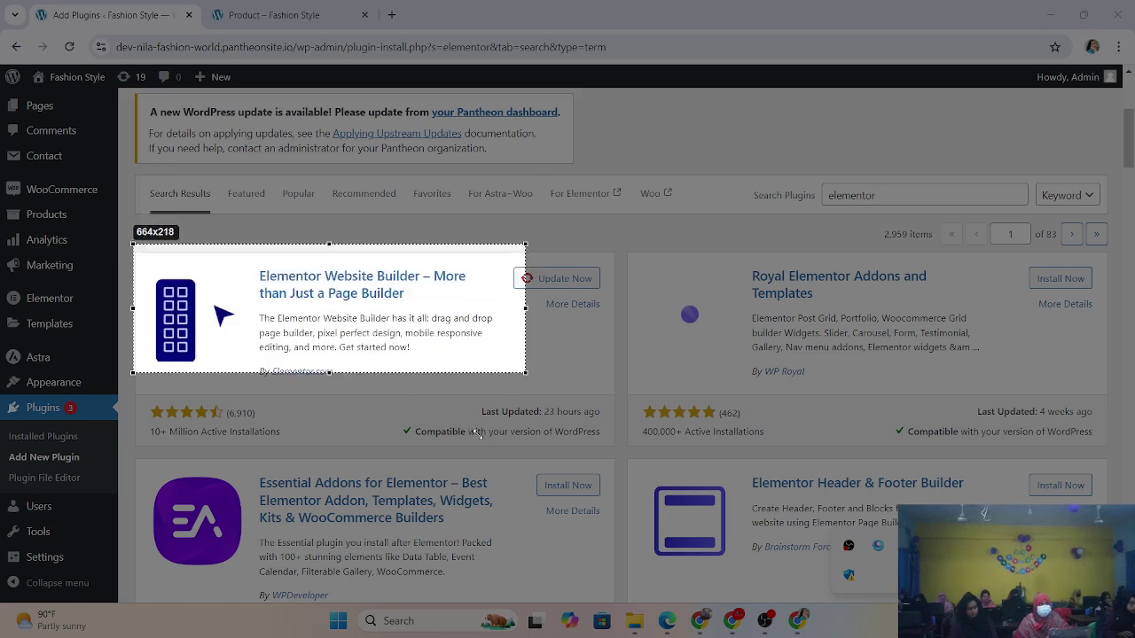
pyautogui.click(494, 442)
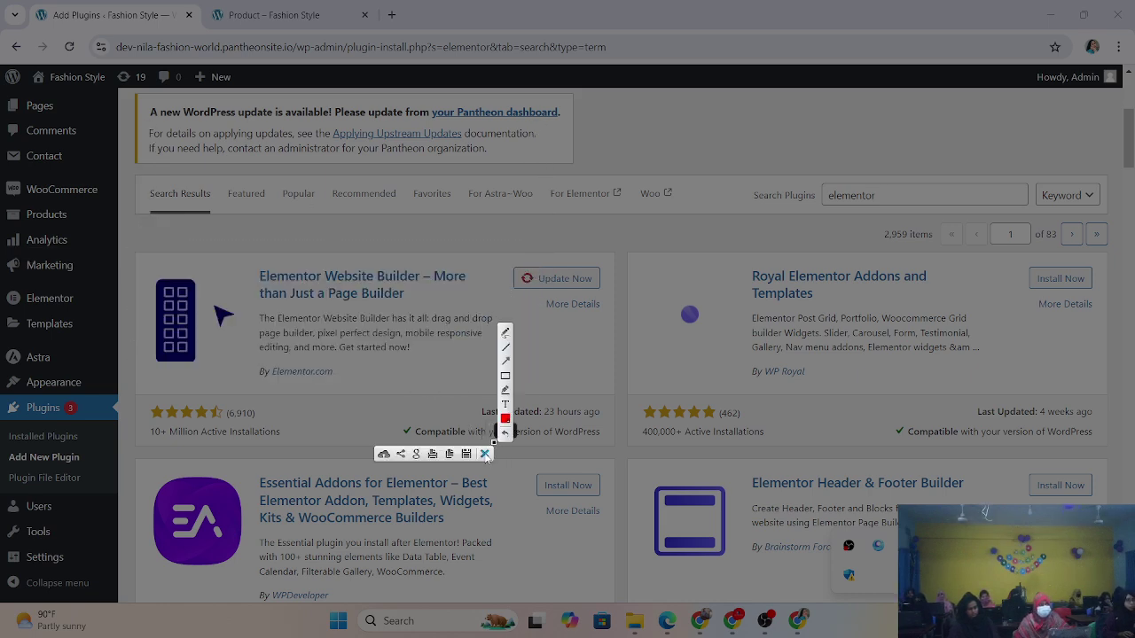
pyautogui.click(485, 454)
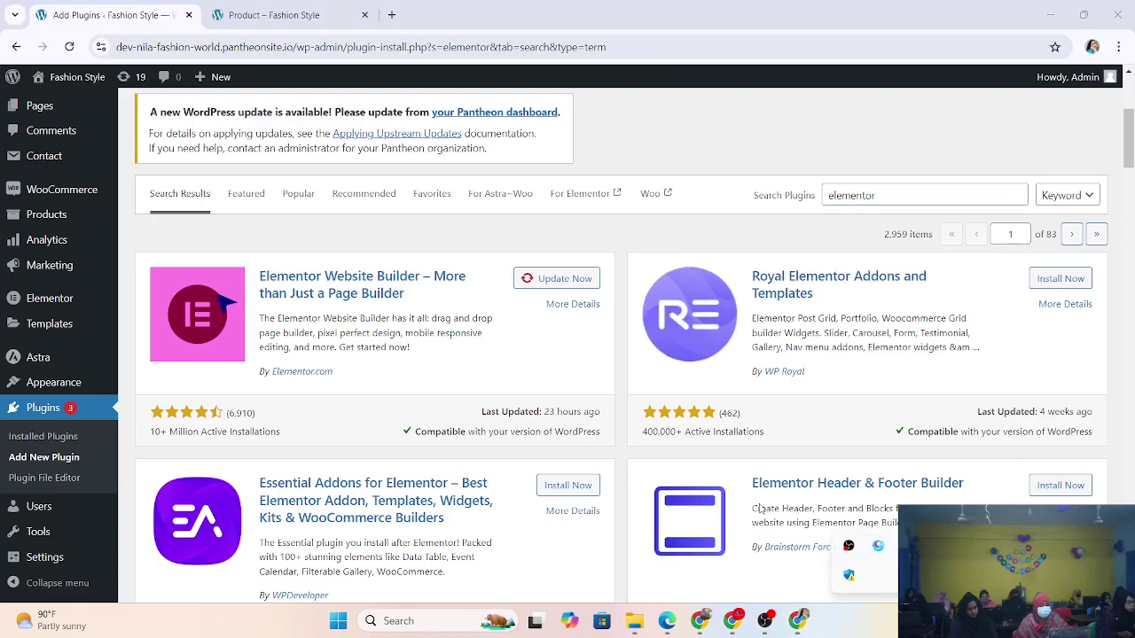
# Mark Update Now on the Elementor Website Builder card with a red rectangle and arrow in a screen capture, and discard the capture.
pyautogui.press('super+shift+s')
pyautogui.moveTo(119, 246); pyautogui.dragTo(630, 403)
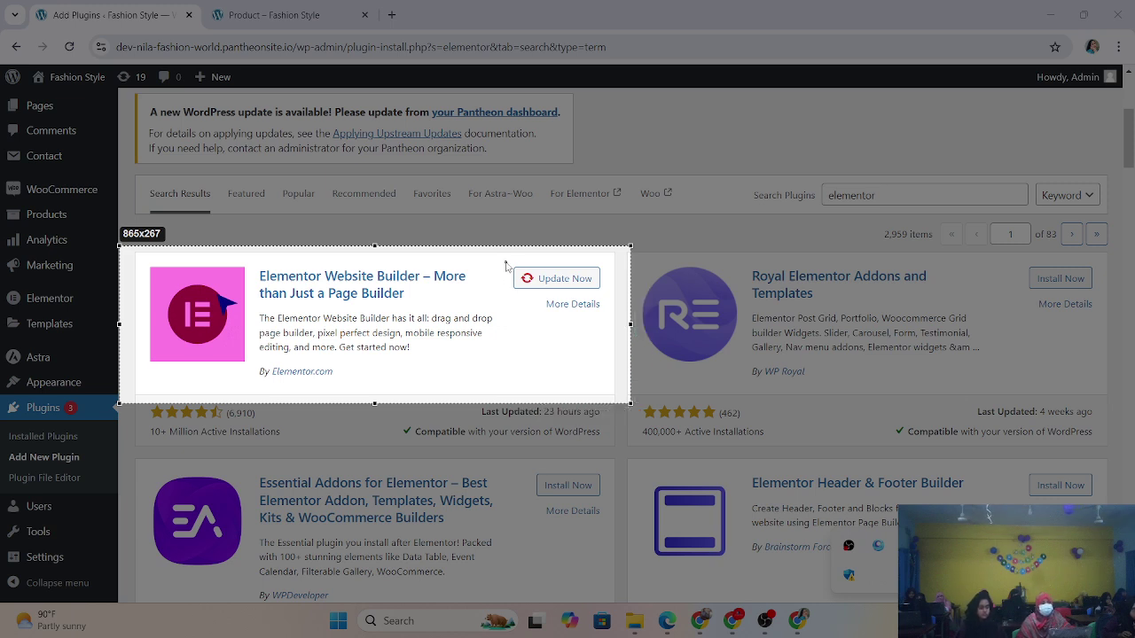
pyautogui.moveTo(505, 262)
pyautogui.mouseDown()
pyautogui.moveTo(625, 325)
pyautogui.moveTo(612, 298)
pyautogui.mouseUp()
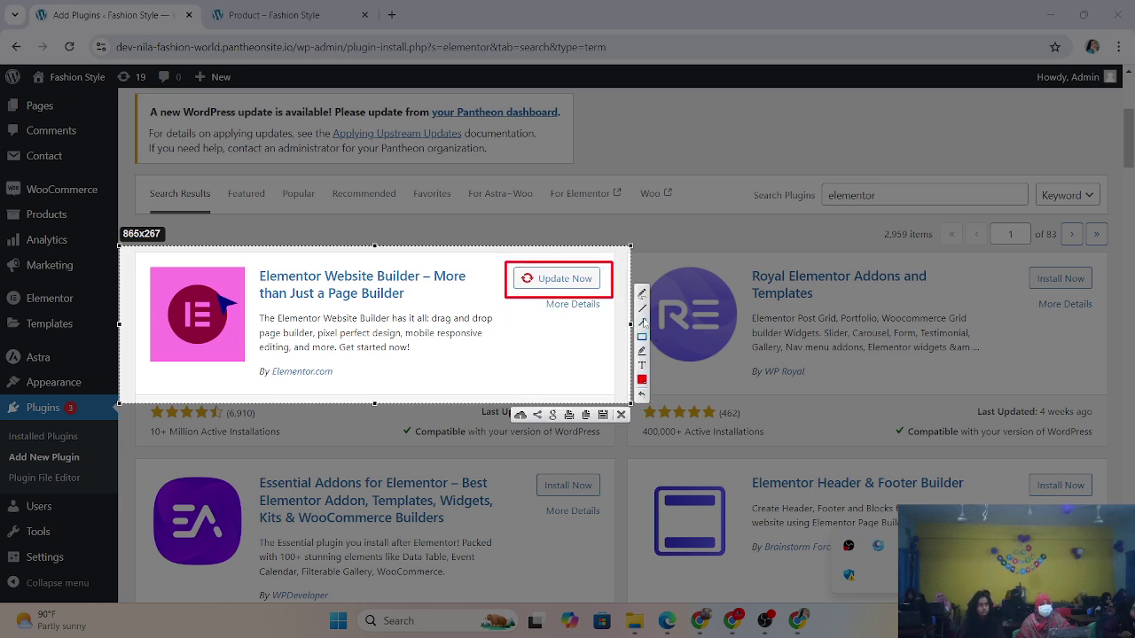
pyautogui.moveTo(442, 373); pyautogui.dragTo(526, 282)
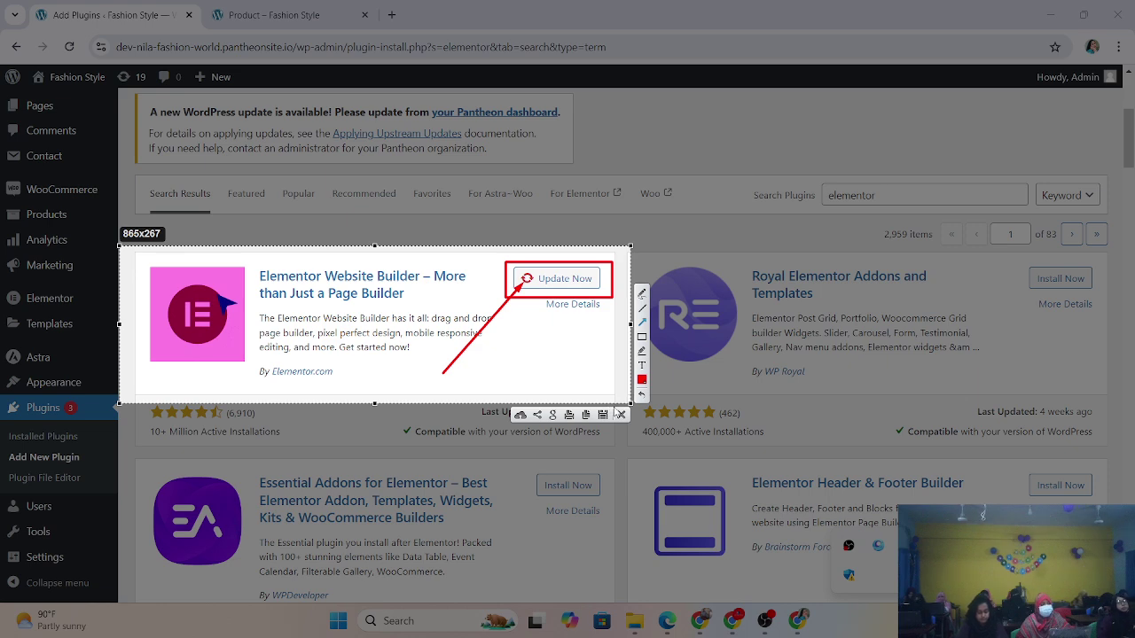
pyautogui.click(622, 414)
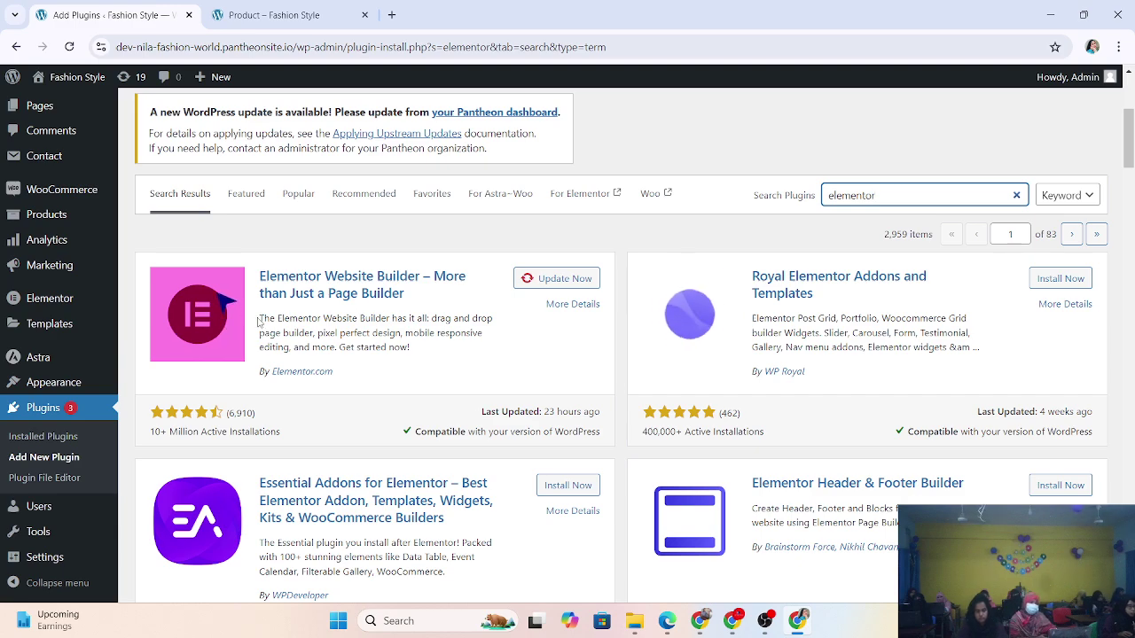
# Look through the Elementor search results, comparing the Elementor Website Builder plugin with the add-on plugins listed around and below it.
pyautogui.scroll(-2, 355, 317)
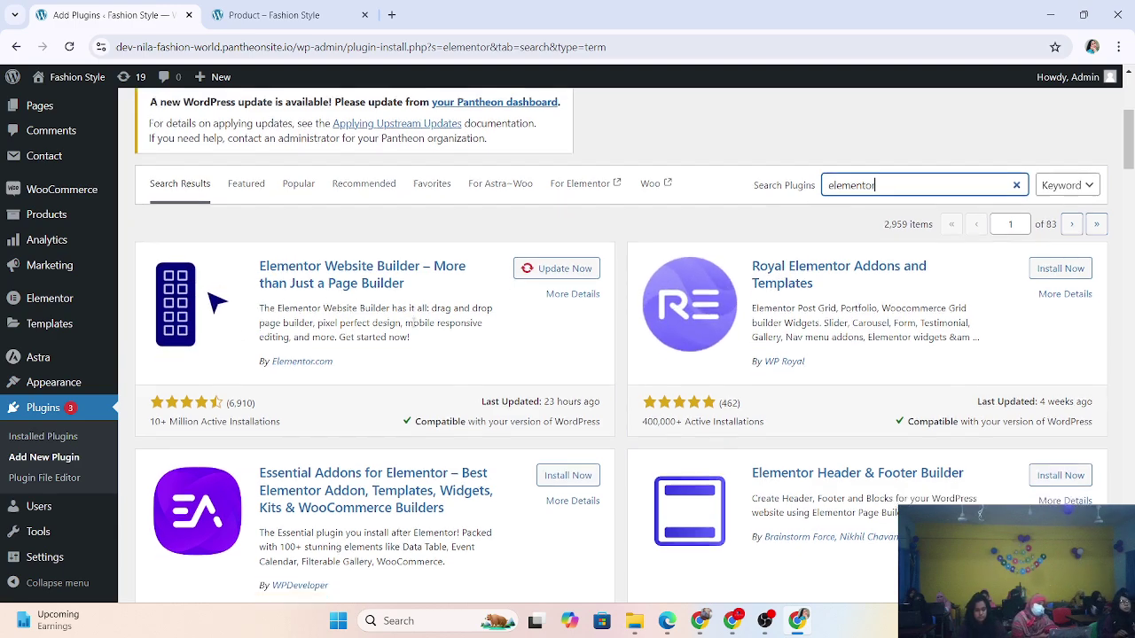
pyautogui.scroll(3, 413, 325)
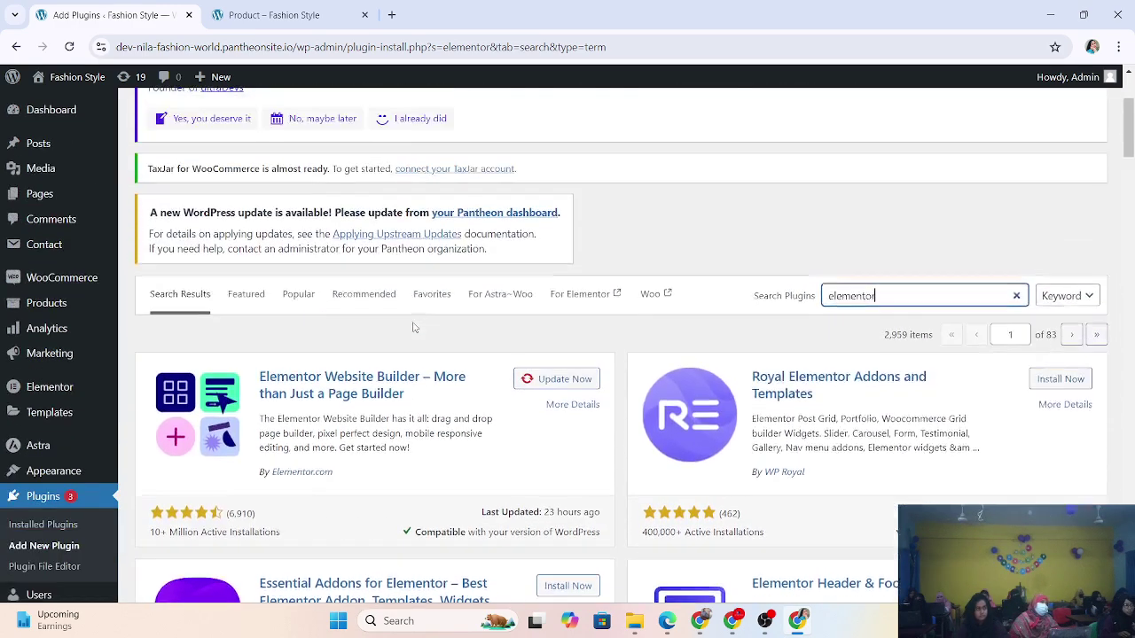
pyautogui.scroll(-2, 413, 327)
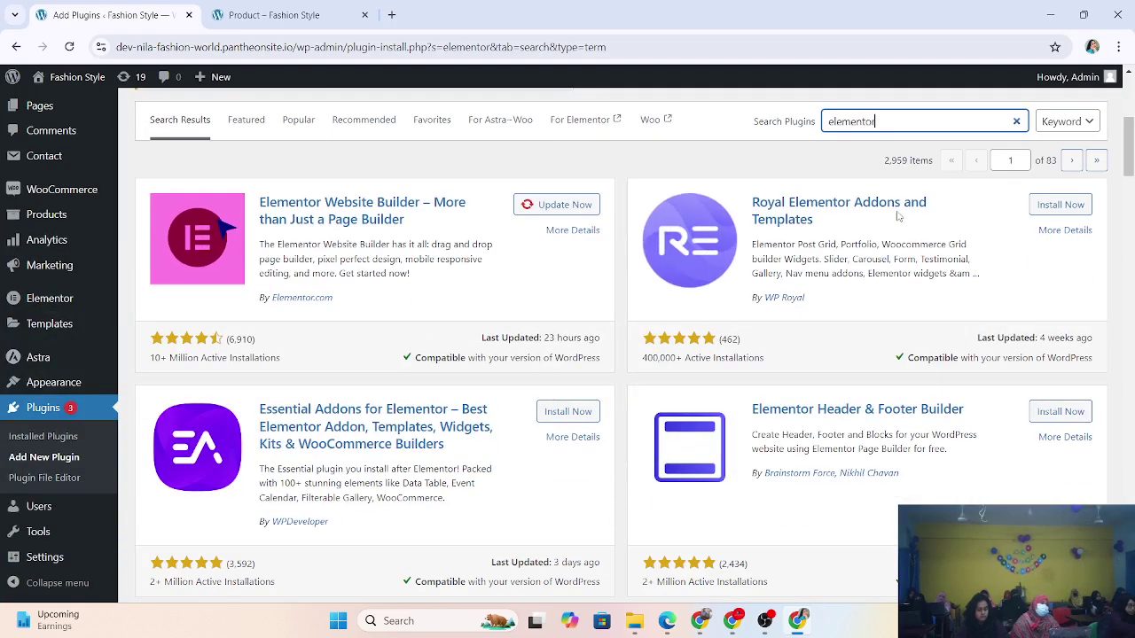
pyautogui.scroll(-2, 406, 225)
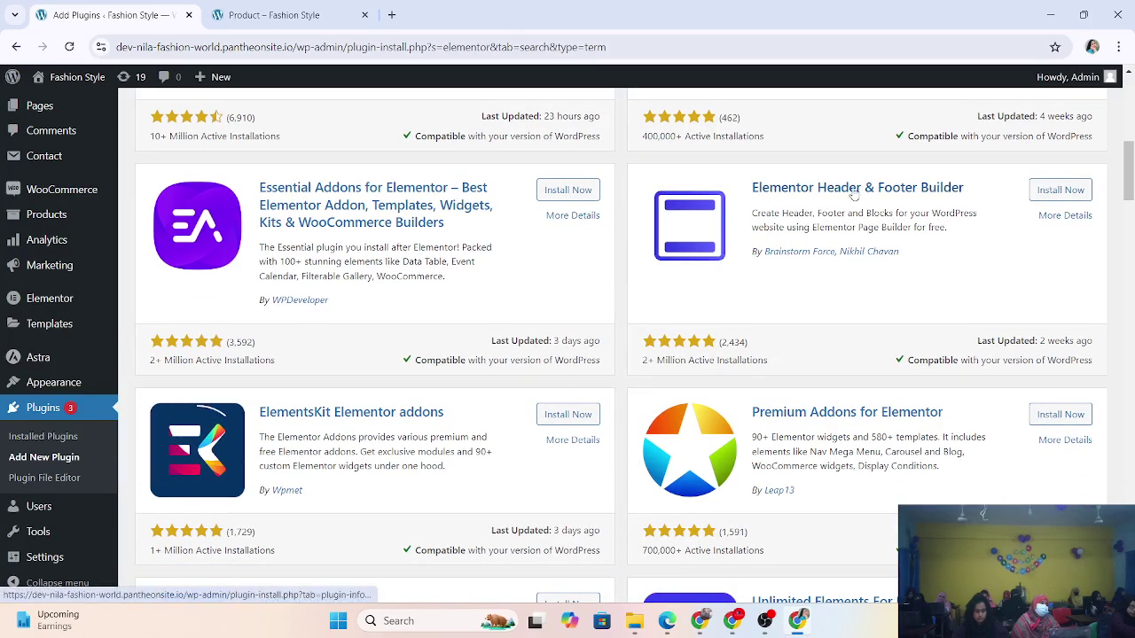
pyautogui.scroll(-1, 393, 358)
pyautogui.scroll(-2, 393, 358)
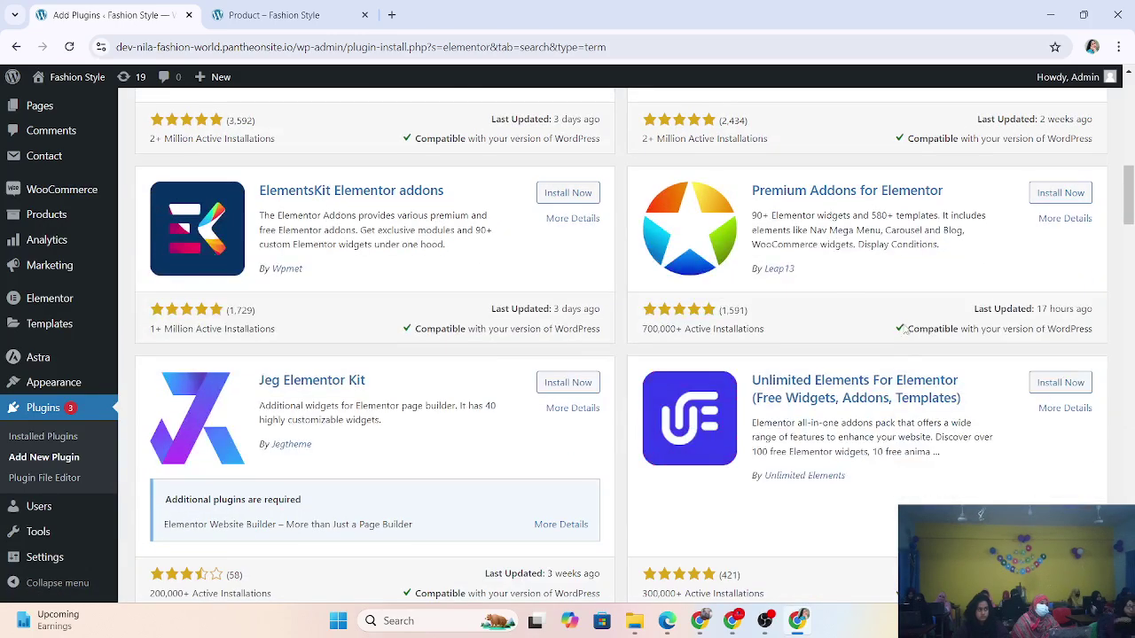
pyautogui.scroll(-6, 532, 466)
pyautogui.scroll(-5, 530, 464)
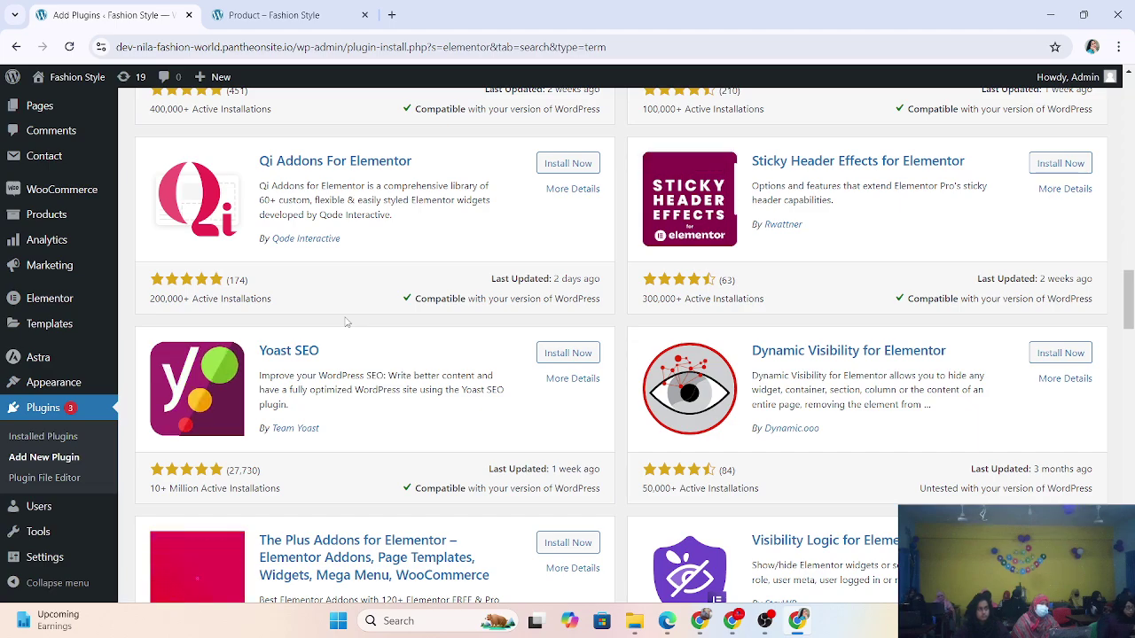
pyautogui.scroll(10, 345, 322)
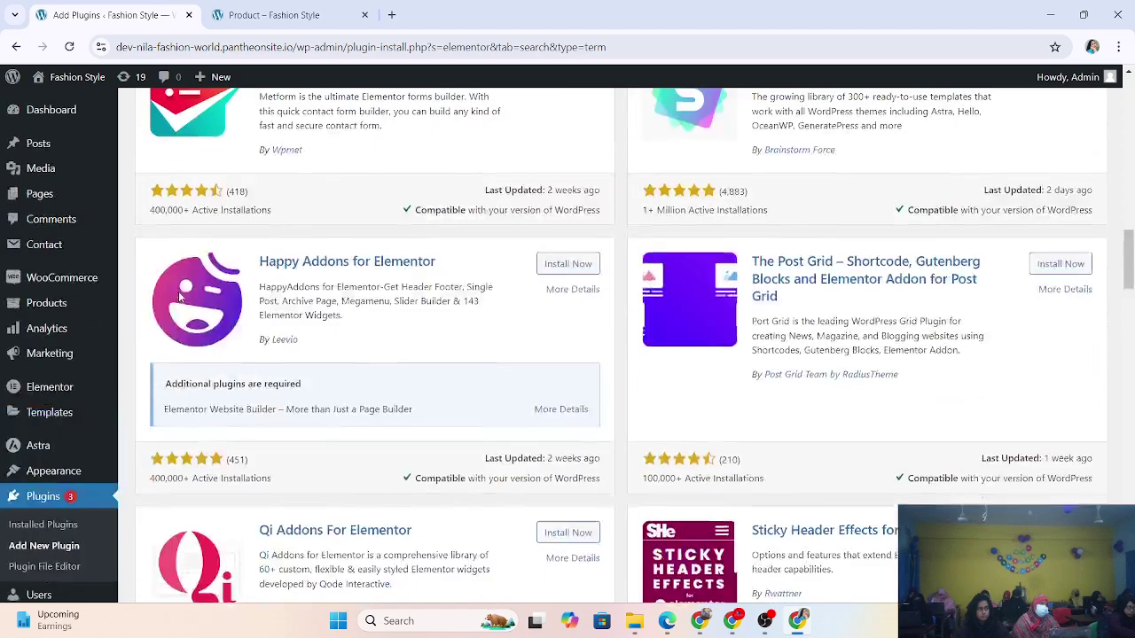
pyautogui.scroll(10, 179, 297)
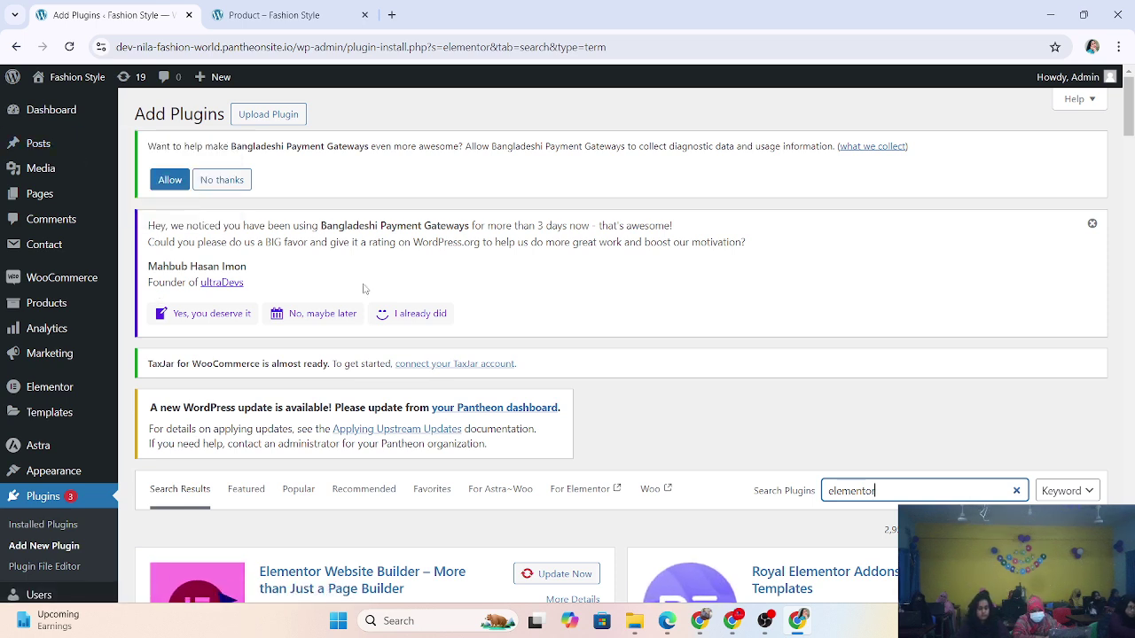
pyautogui.scroll(-5, 359, 302)
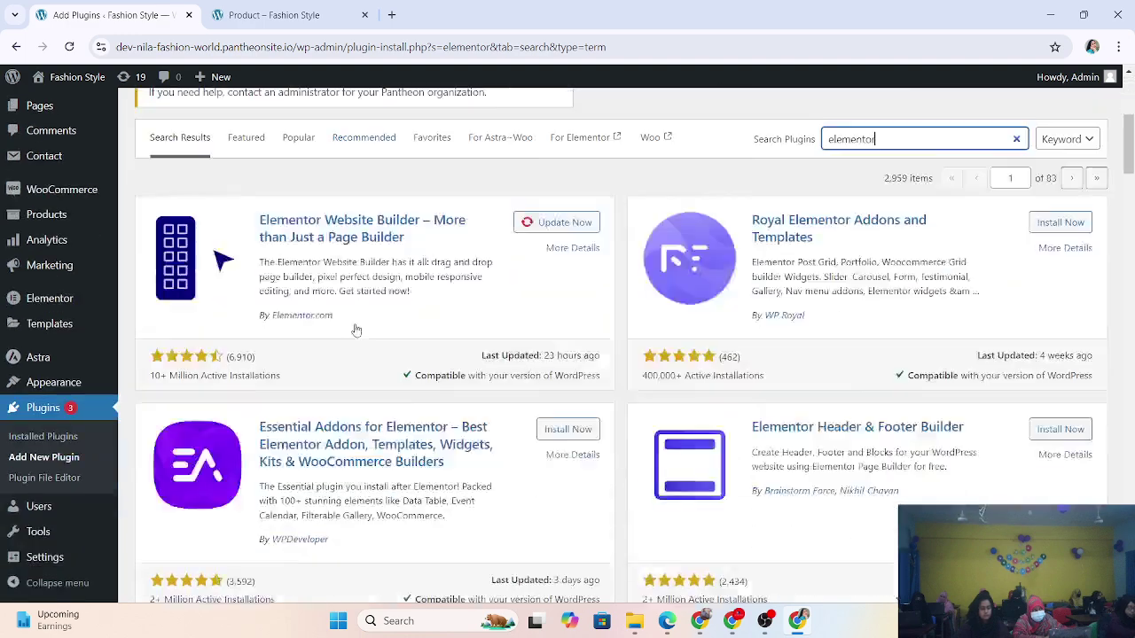
pyautogui.scroll(5, 255, 246)
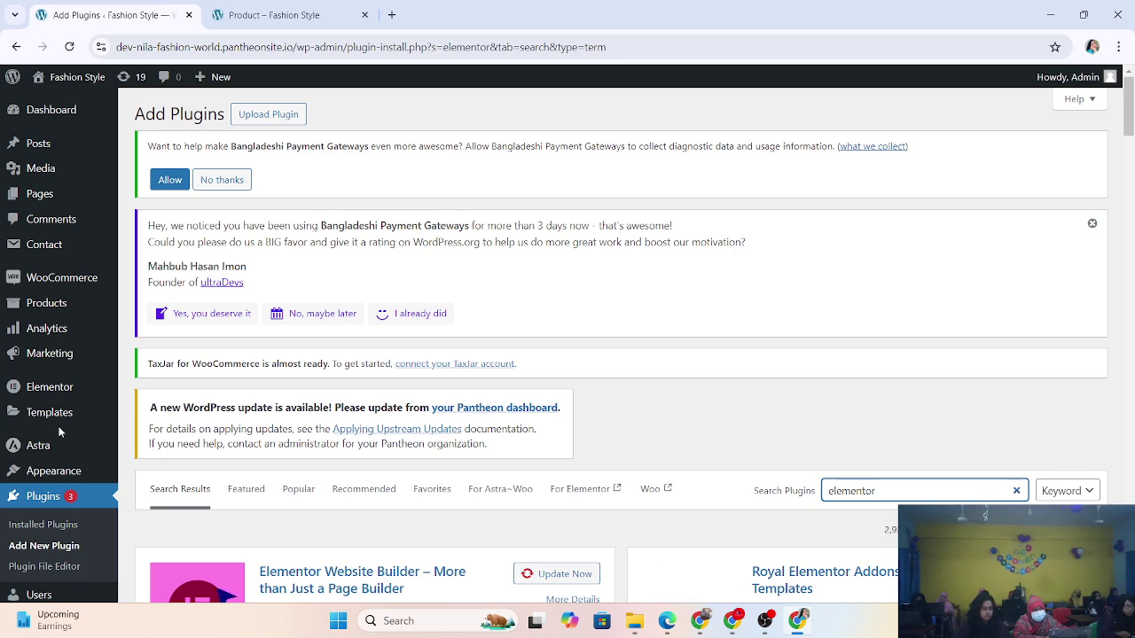
pyautogui.scroll(-3, 229, 401)
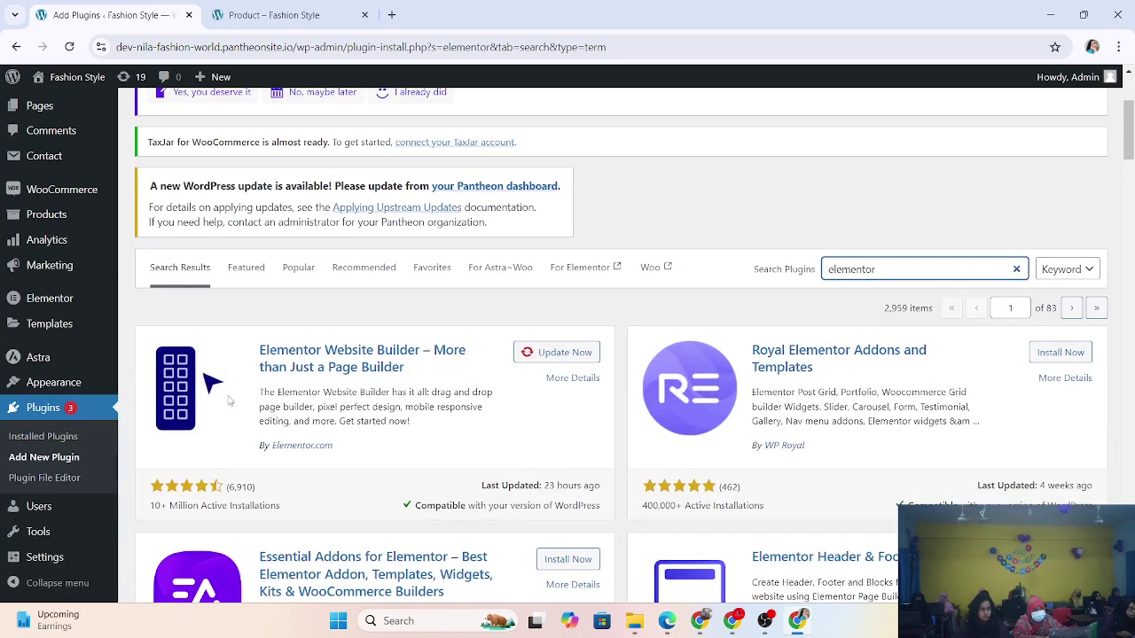
# Return to the installed plugins list and examine its status filters and each plugin's settings, deactivation and update options, down to WooCommerce.
pyautogui.moveTo(111, 352)
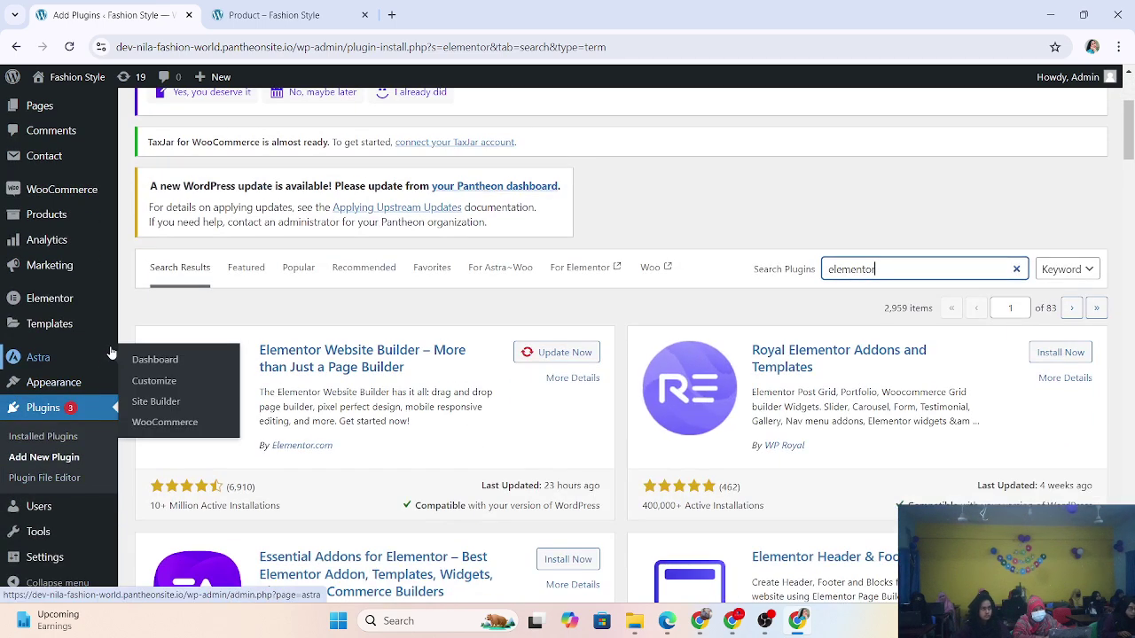
pyautogui.click(62, 447)
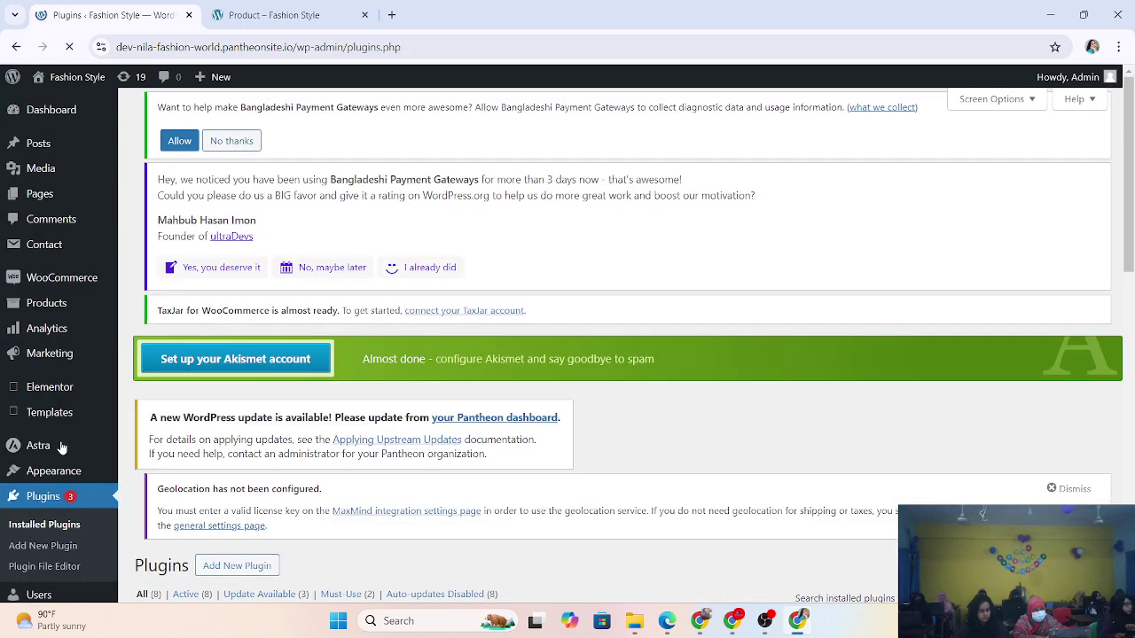
pyautogui.scroll(-6, 318, 393)
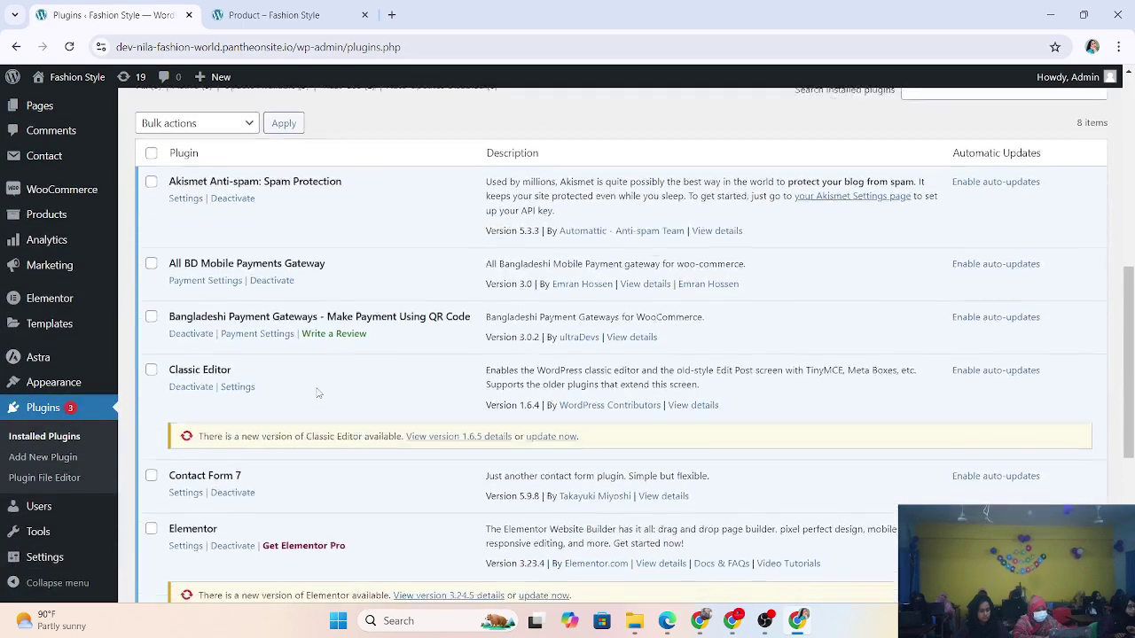
pyautogui.scroll(-1, 319, 393)
pyautogui.scroll(5, 311, 263)
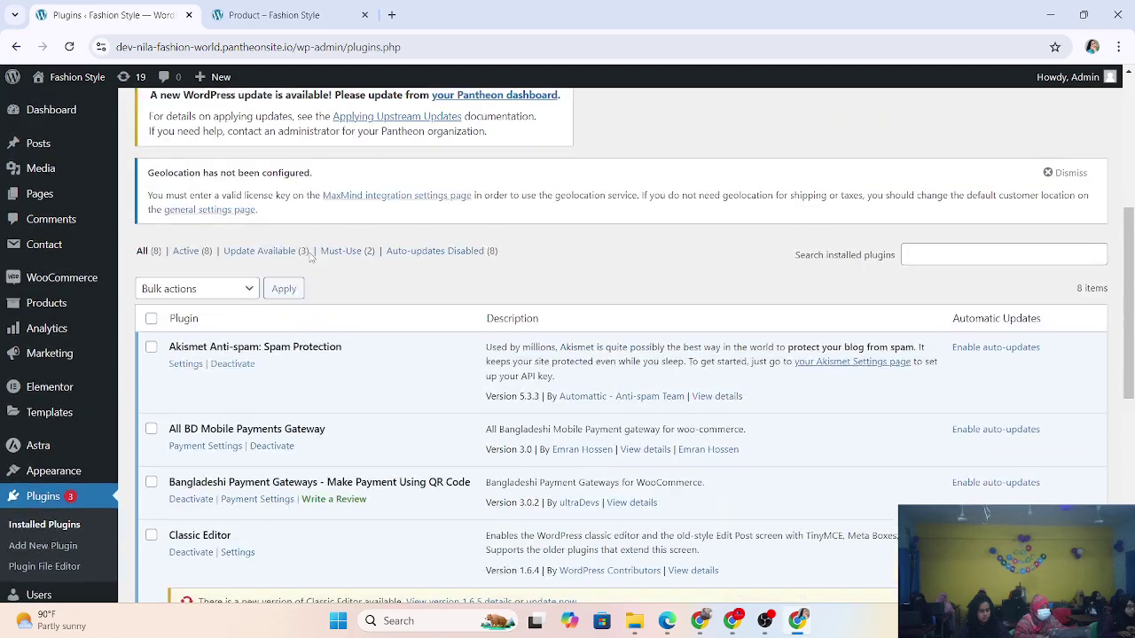
pyautogui.scroll(-1, 310, 260)
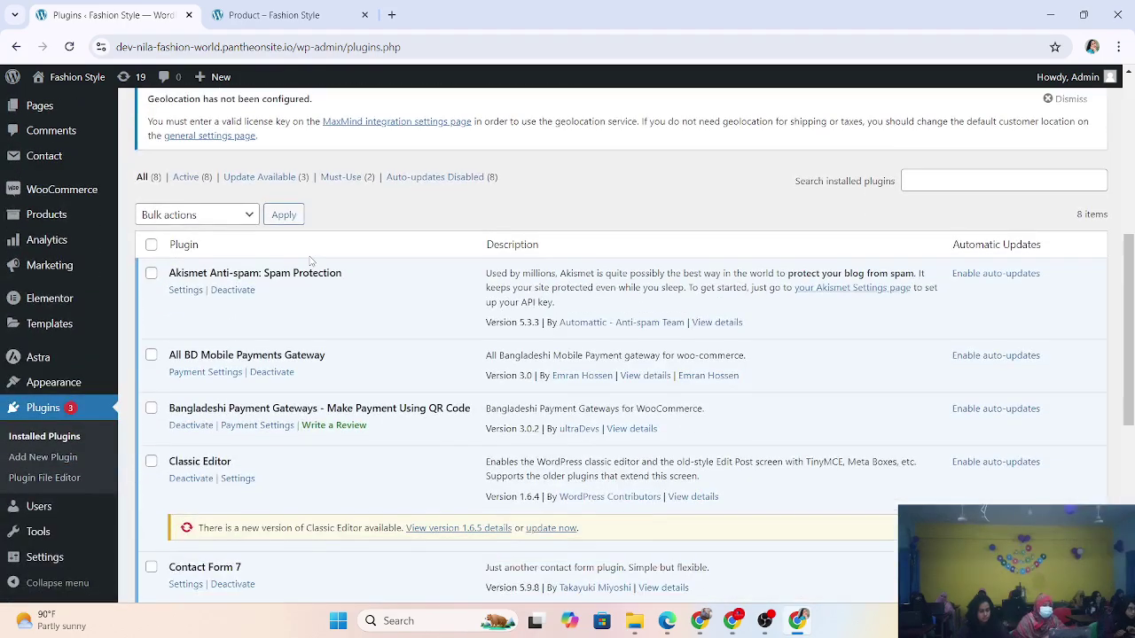
pyautogui.scroll(-1, 310, 260)
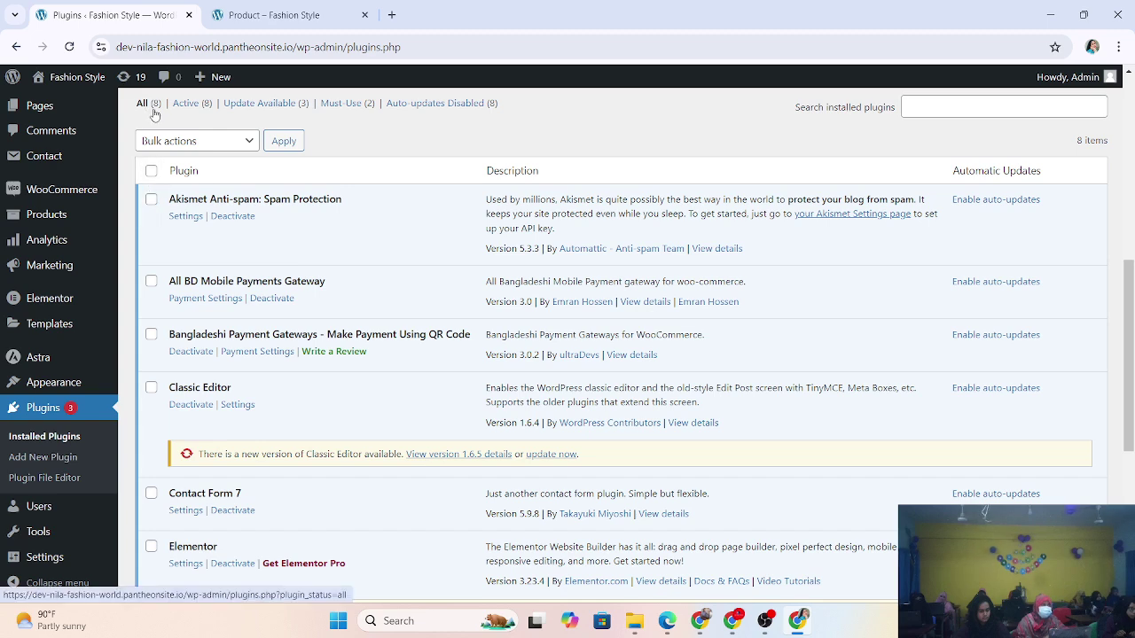
pyautogui.scroll(1, 148, 117)
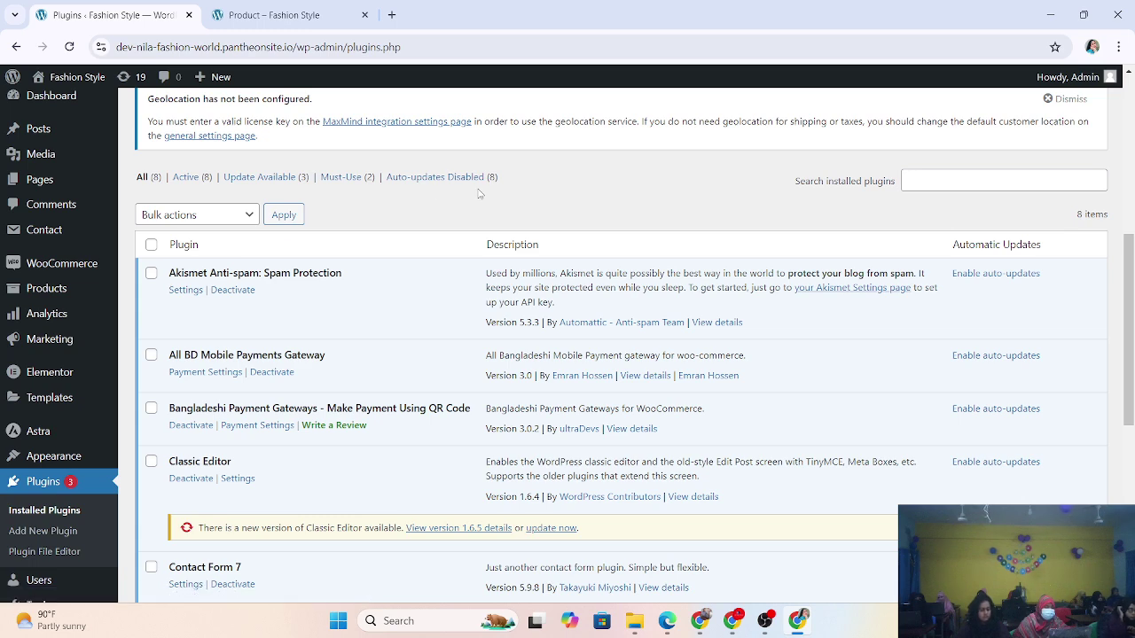
pyautogui.scroll(-2, 479, 194)
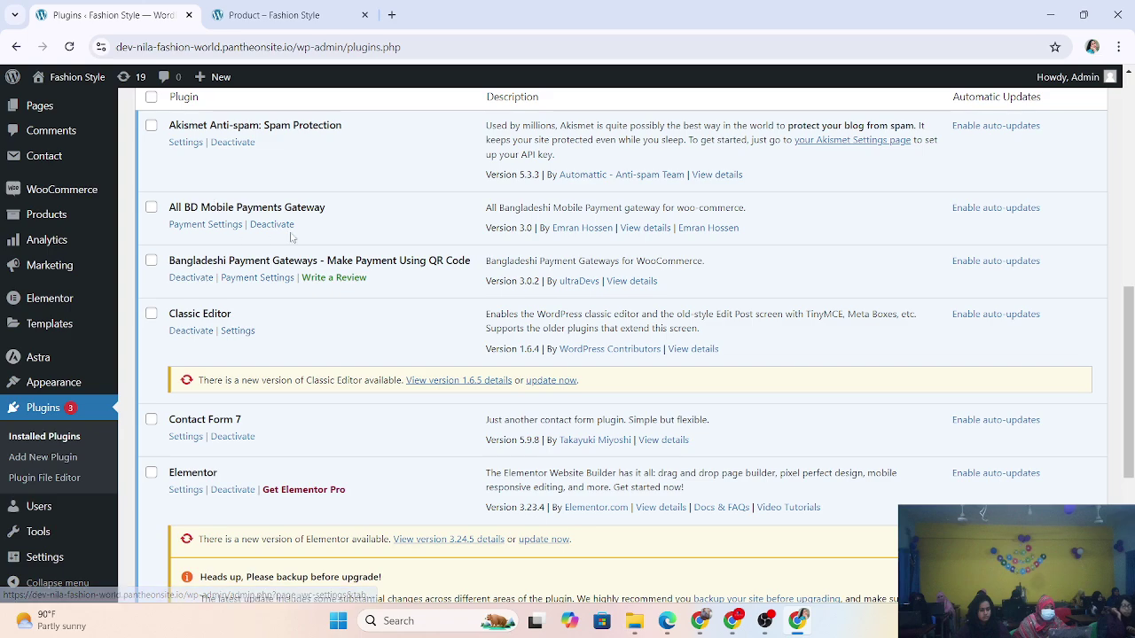
pyautogui.scroll(-1, 282, 301)
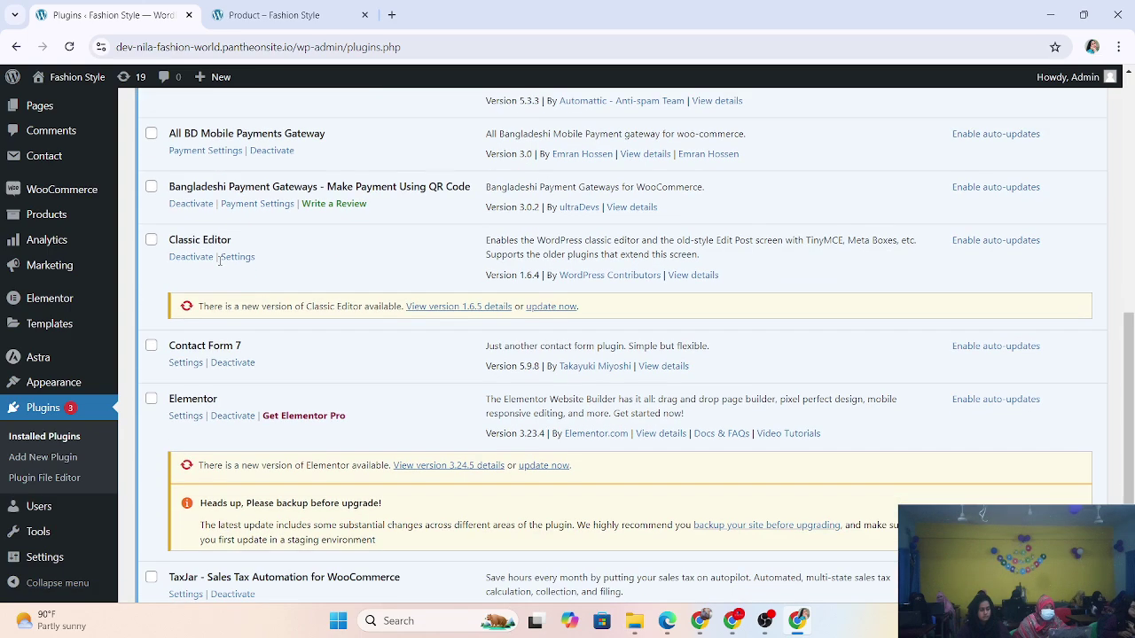
pyautogui.scroll(-2, 264, 299)
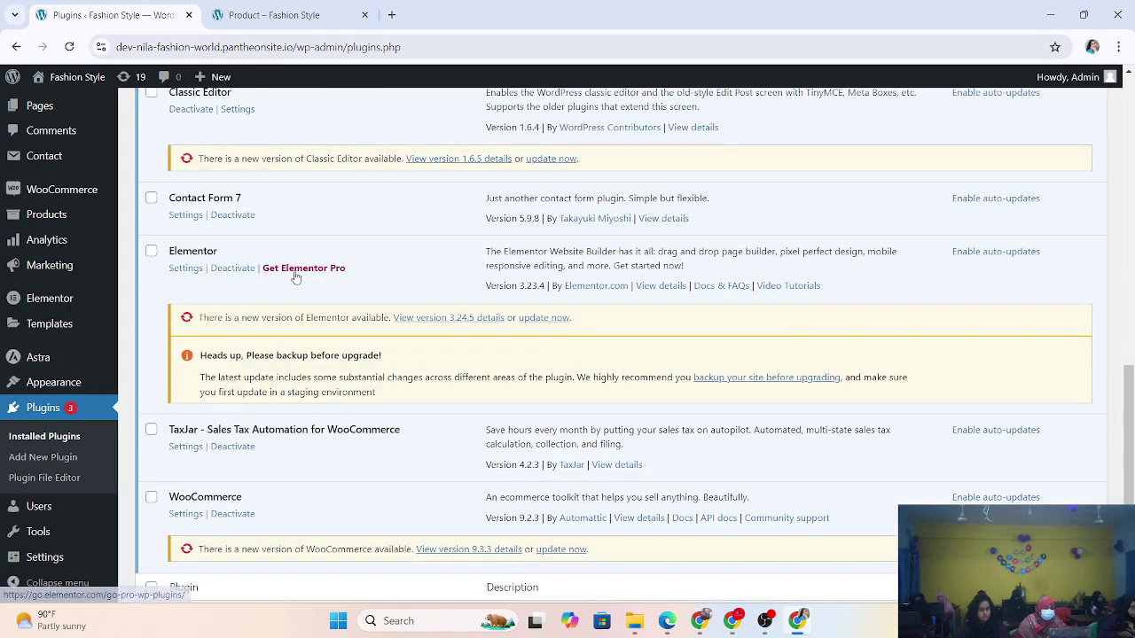
# Examine the Elementor entry in the installed plugins list, including its Settings, Deactivate, Get Elementor Pro and update links.
pyautogui.scroll(-1, 284, 276)
pyautogui.scroll(1, 257, 297)
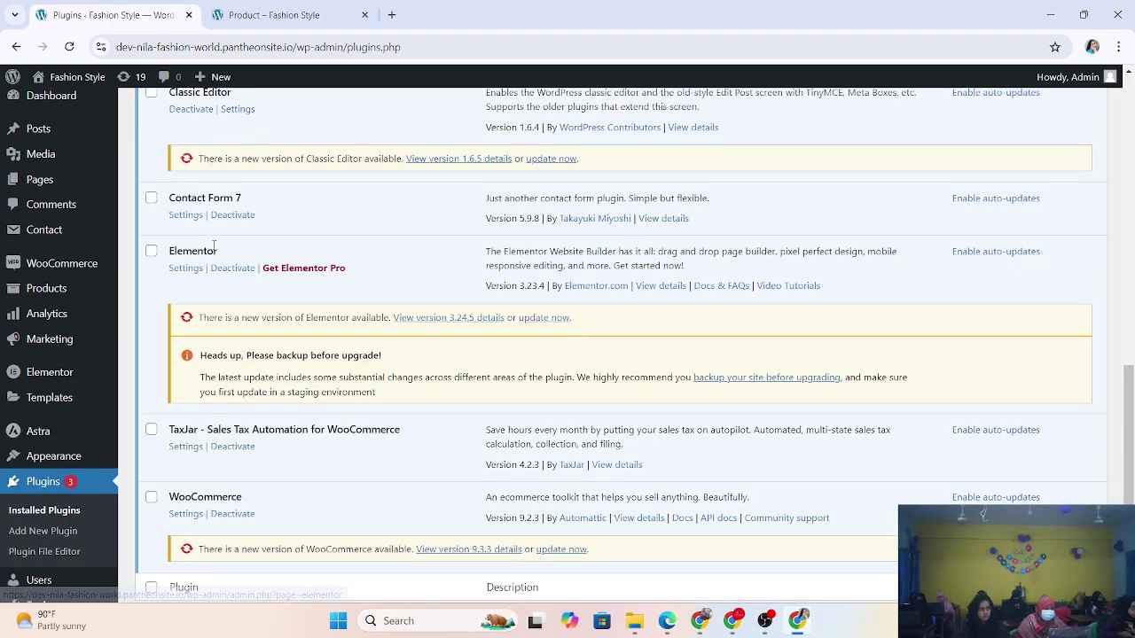
pyautogui.scroll(-2, 229, 276)
pyautogui.scroll(3, 287, 375)
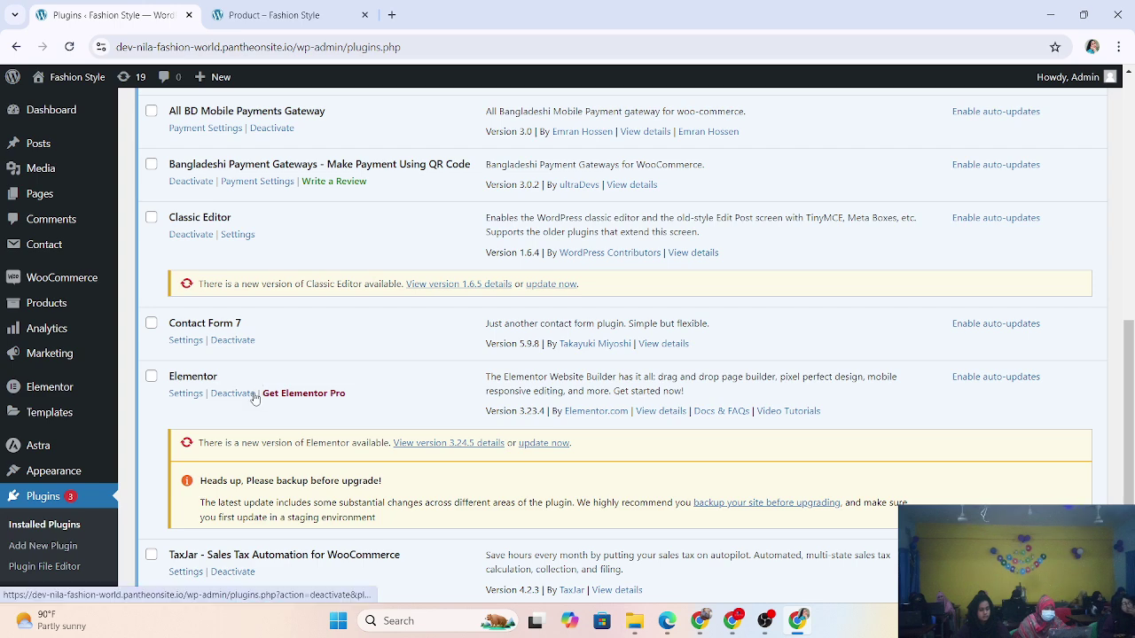
pyautogui.scroll(1, 255, 398)
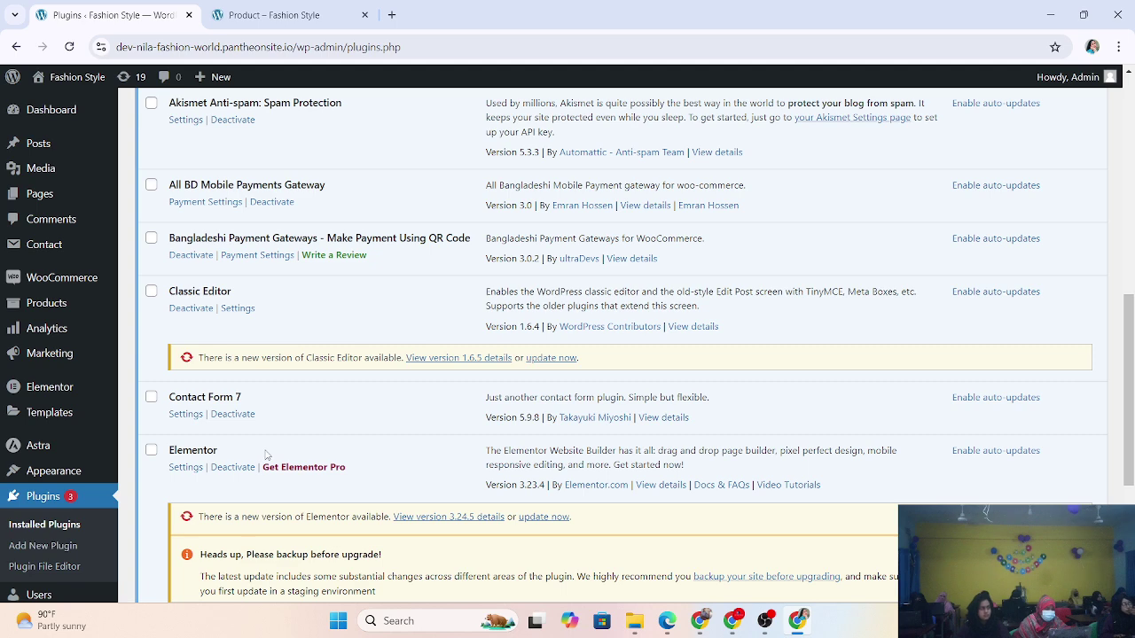
pyautogui.scroll(-2, 266, 454)
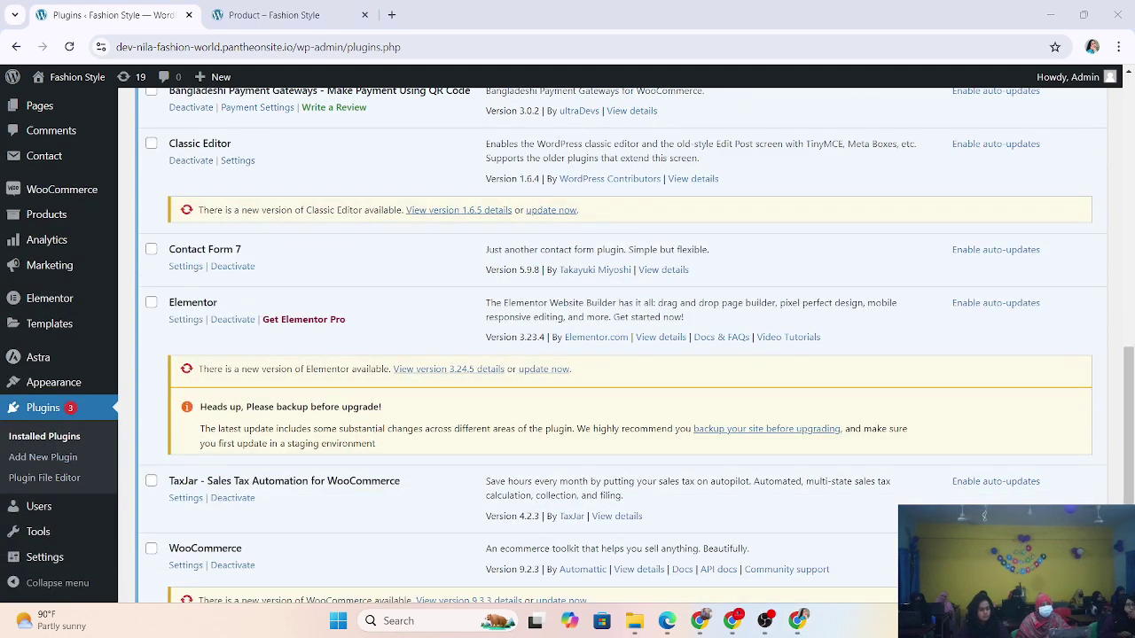
# Mark the Elementor plugin entry and its Deactivate link with red rectangles in a screen capture, and discard the capture.
pyautogui.click(910, 621)
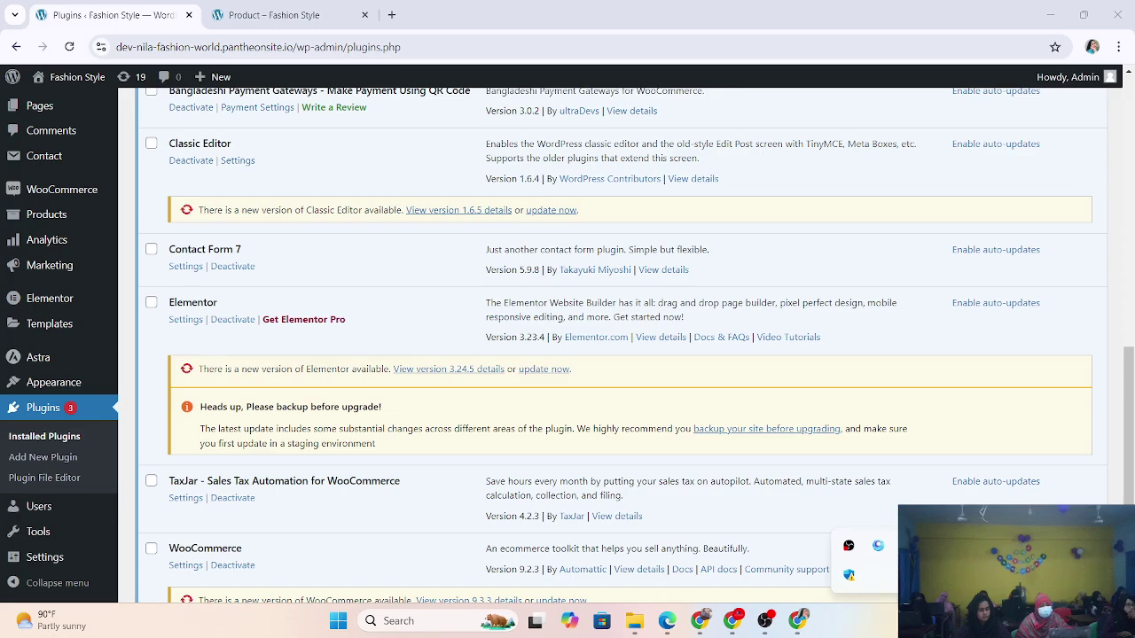
pyautogui.click(849, 575)
pyautogui.moveTo(130, 278); pyautogui.dragTo(1113, 358)
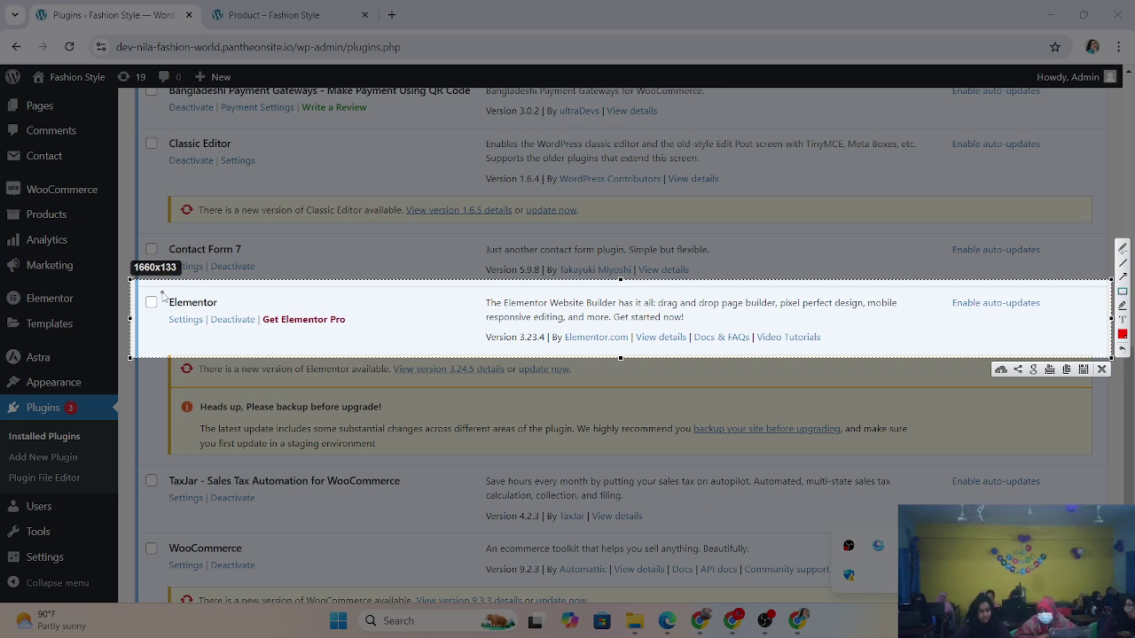
pyautogui.moveTo(163, 293); pyautogui.dragTo(383, 341)
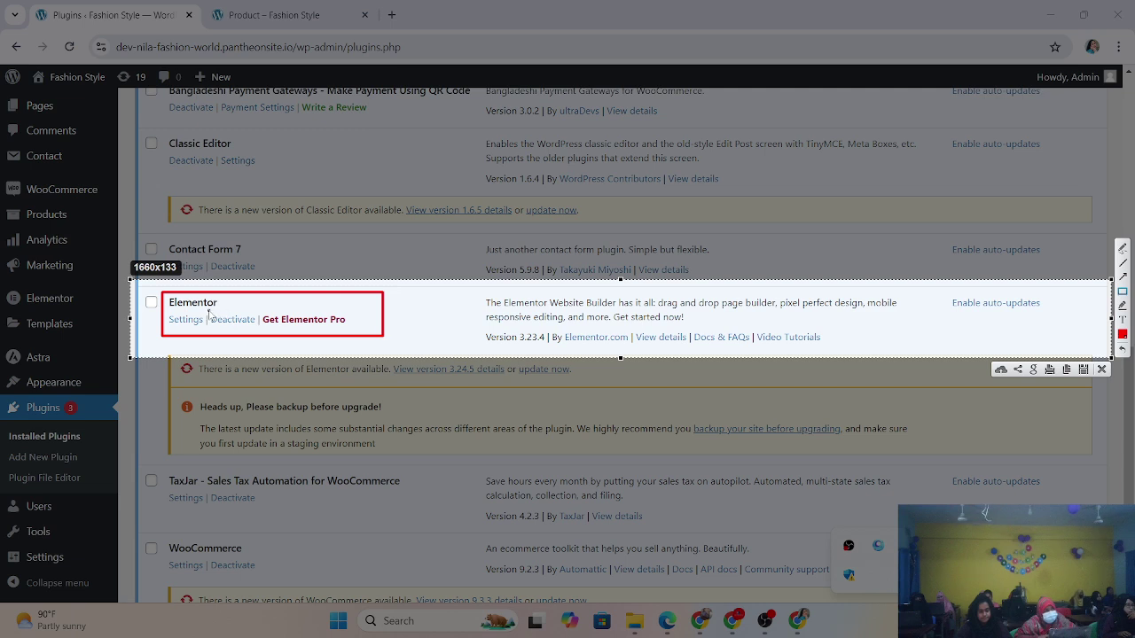
pyautogui.moveTo(206, 310)
pyautogui.mouseDown()
pyautogui.moveTo(271, 339)
pyautogui.moveTo(264, 333)
pyautogui.mouseUp()
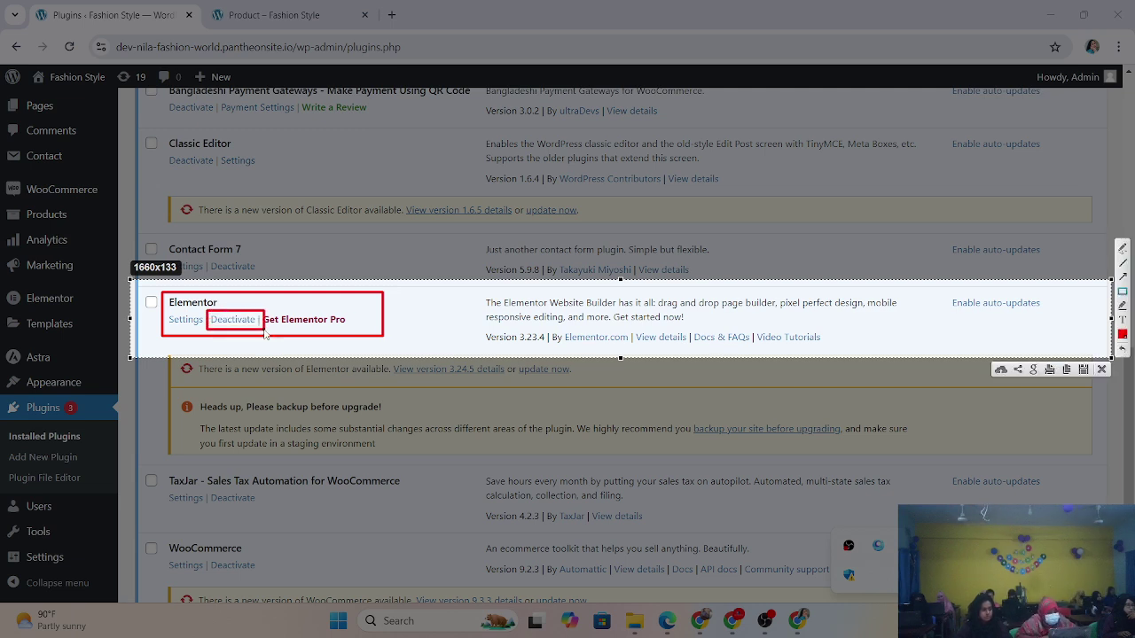
pyautogui.click(1102, 371)
# Open the list of all the site's pages.
pyautogui.scroll(10, 90, 378)
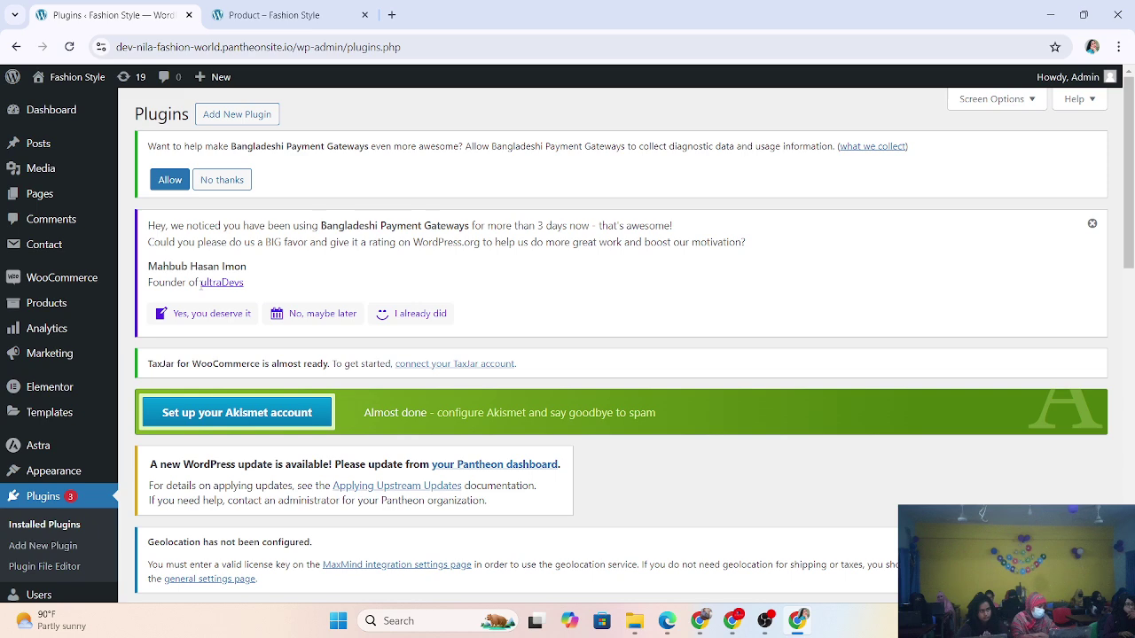
pyautogui.moveTo(75, 198)
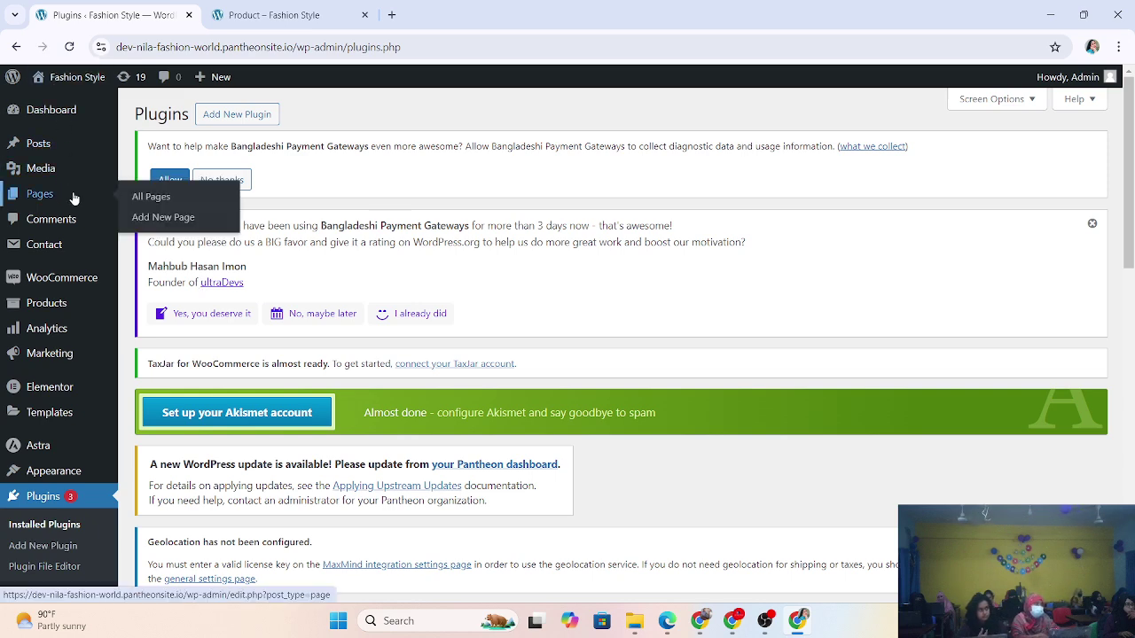
pyautogui.click(73, 197)
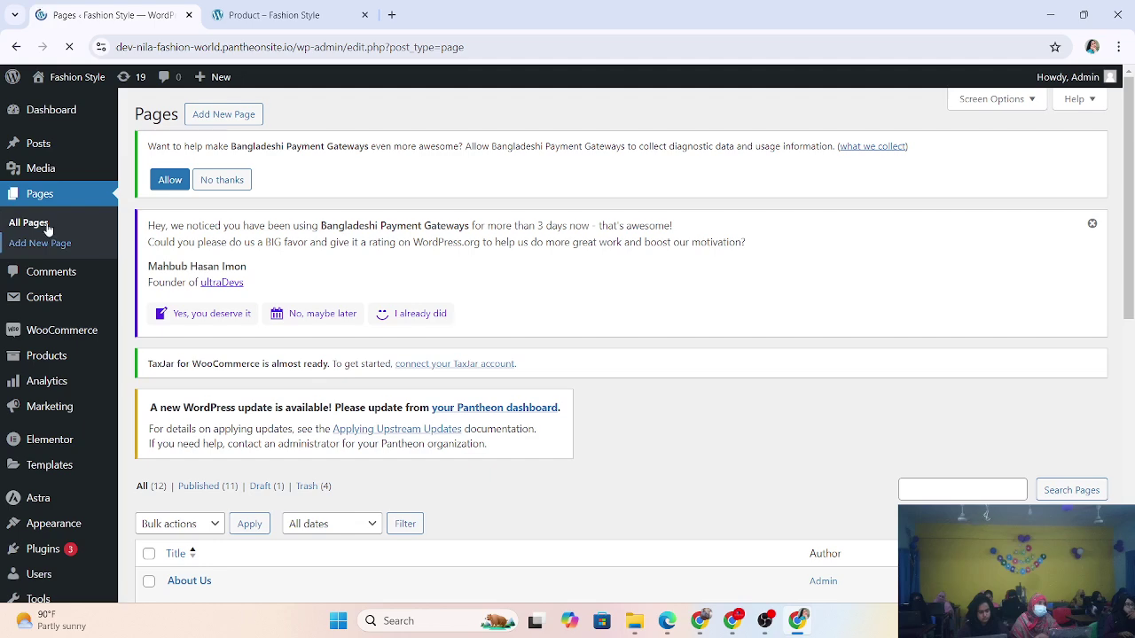
pyautogui.click(51, 224)
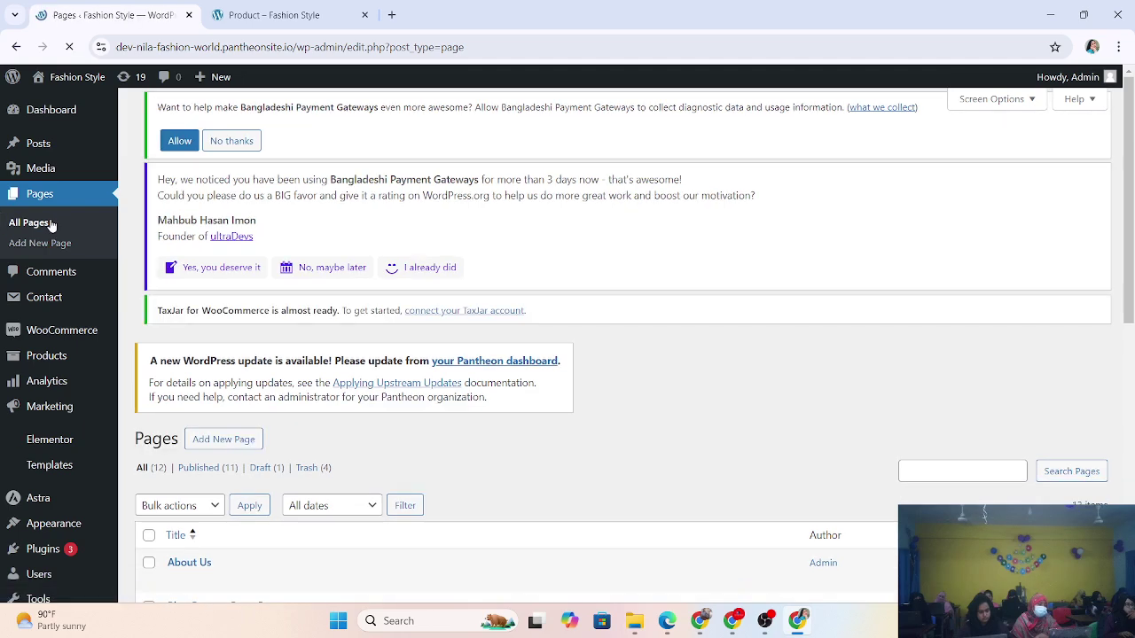
# Look through the page list from About Us to Shop, checking each page's role label and its edit, trash and view options.
pyautogui.scroll(-3, 348, 341)
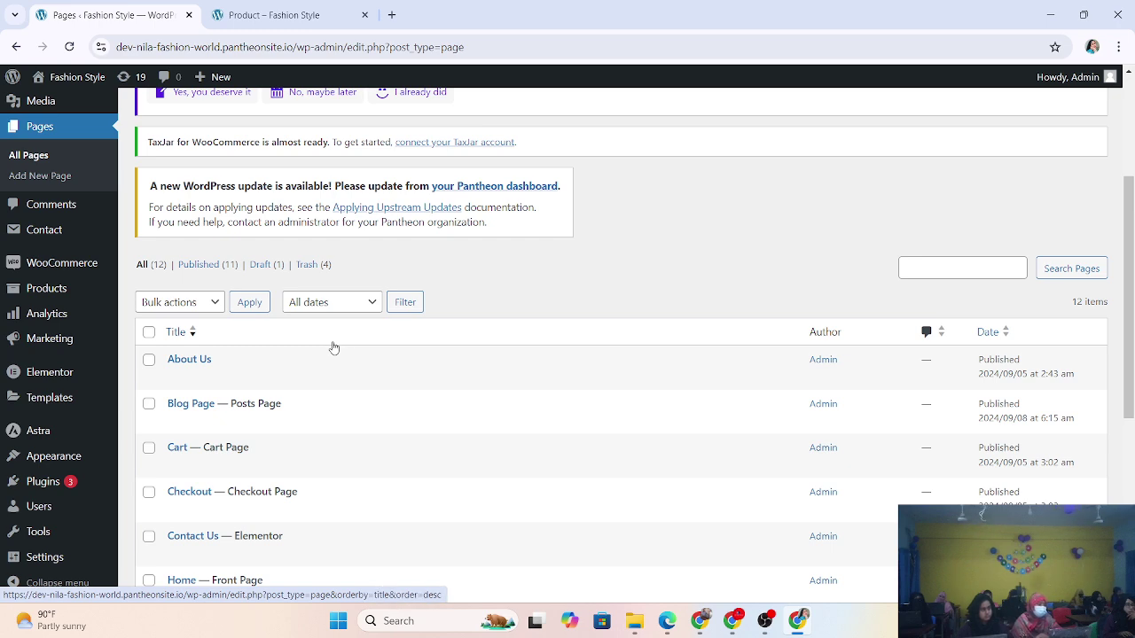
pyautogui.scroll(-2, 328, 418)
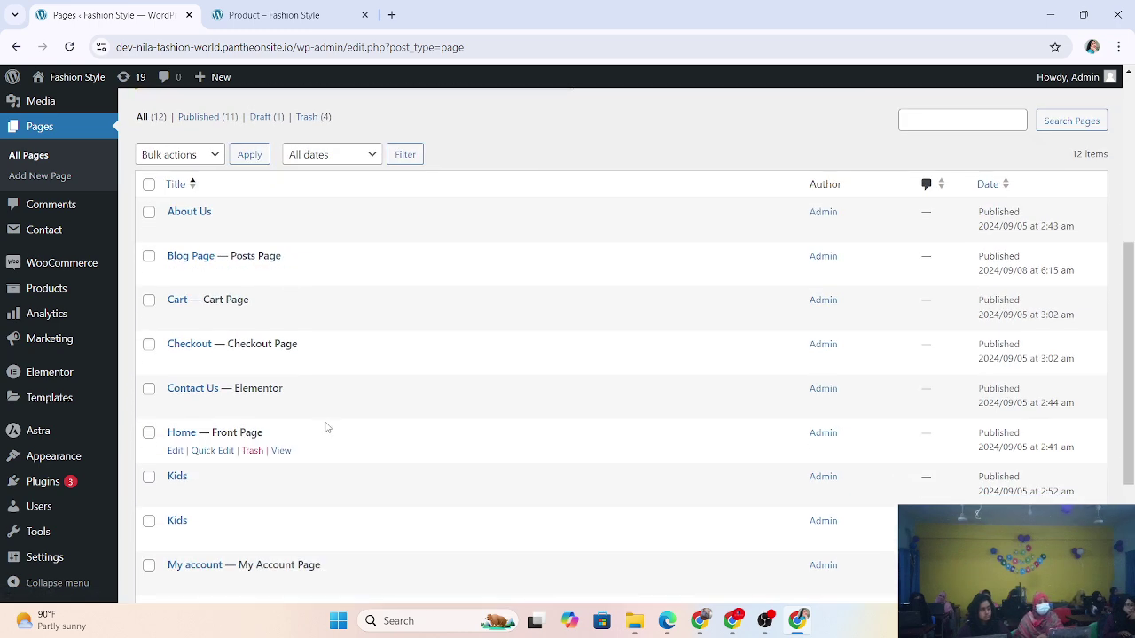
pyautogui.scroll(-2, 326, 428)
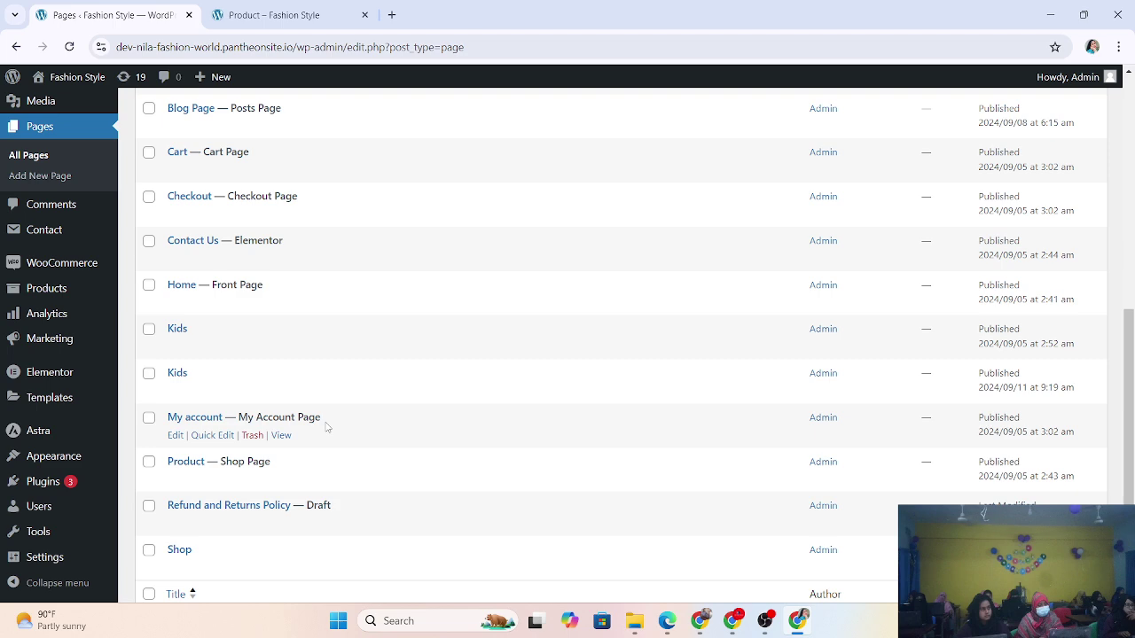
pyautogui.scroll(-1, 325, 428)
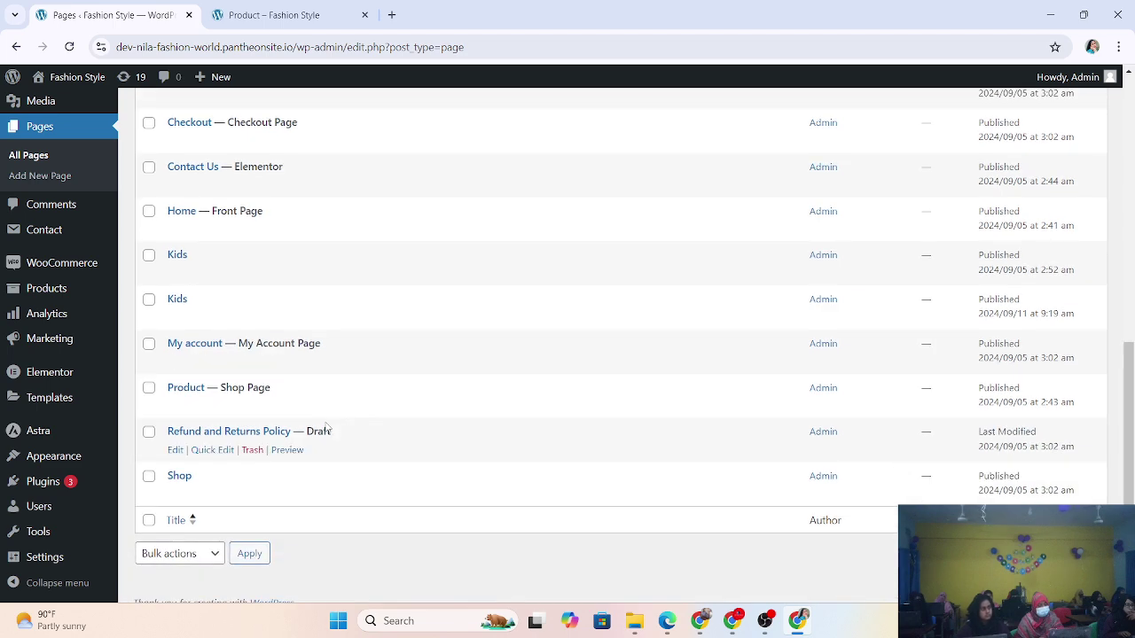
pyautogui.scroll(3, 325, 427)
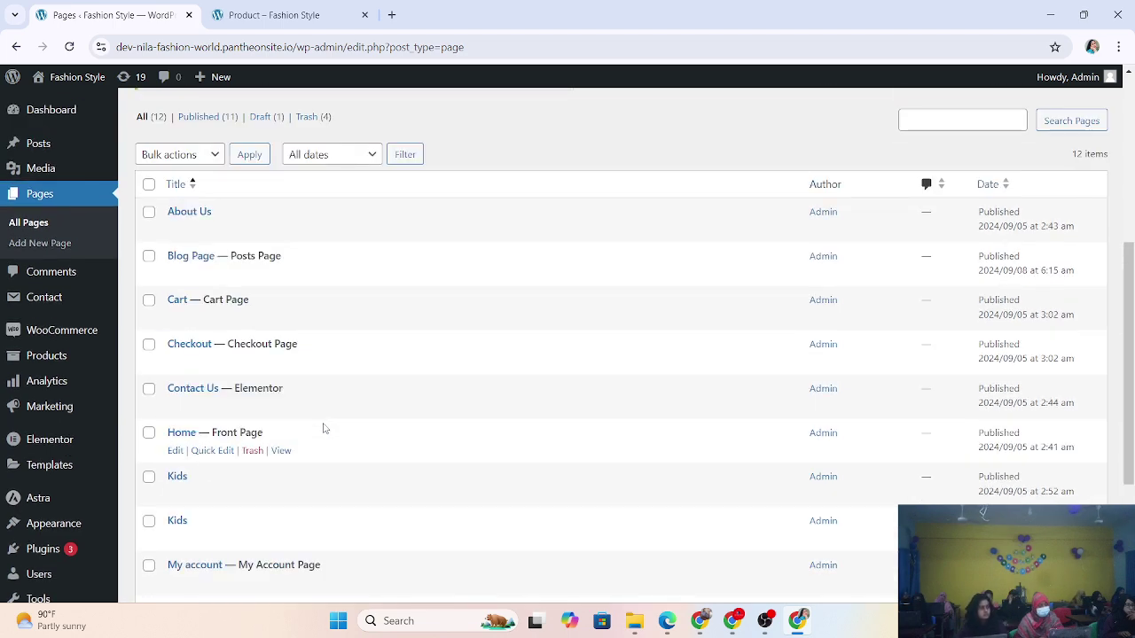
pyautogui.scroll(-2, 325, 427)
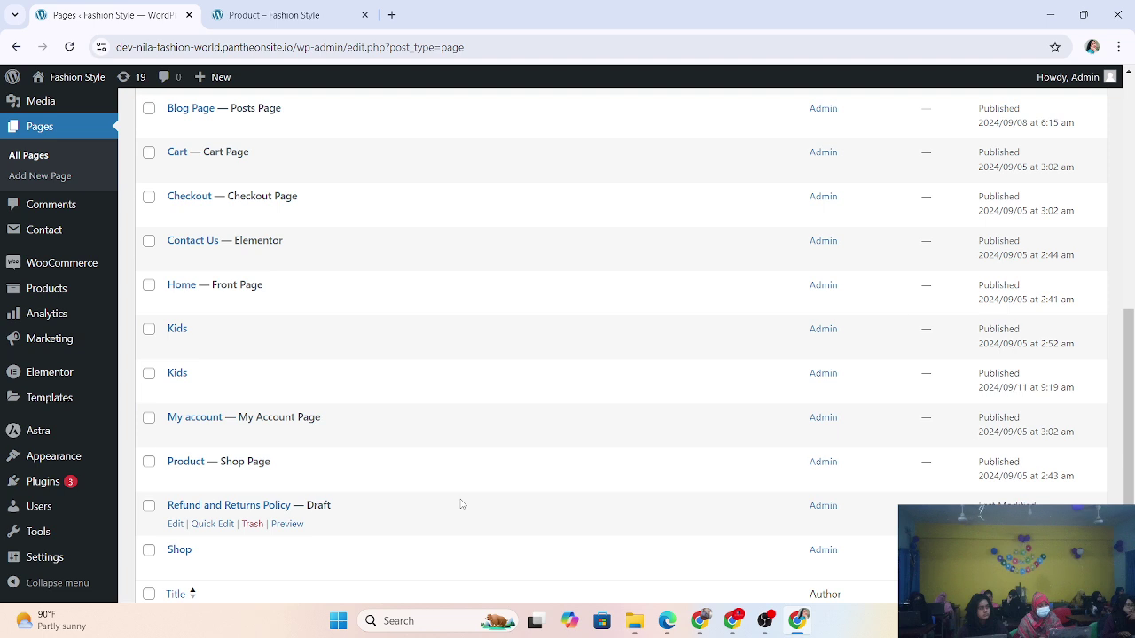
pyautogui.scroll(-1, 417, 488)
pyautogui.scroll(2, 364, 470)
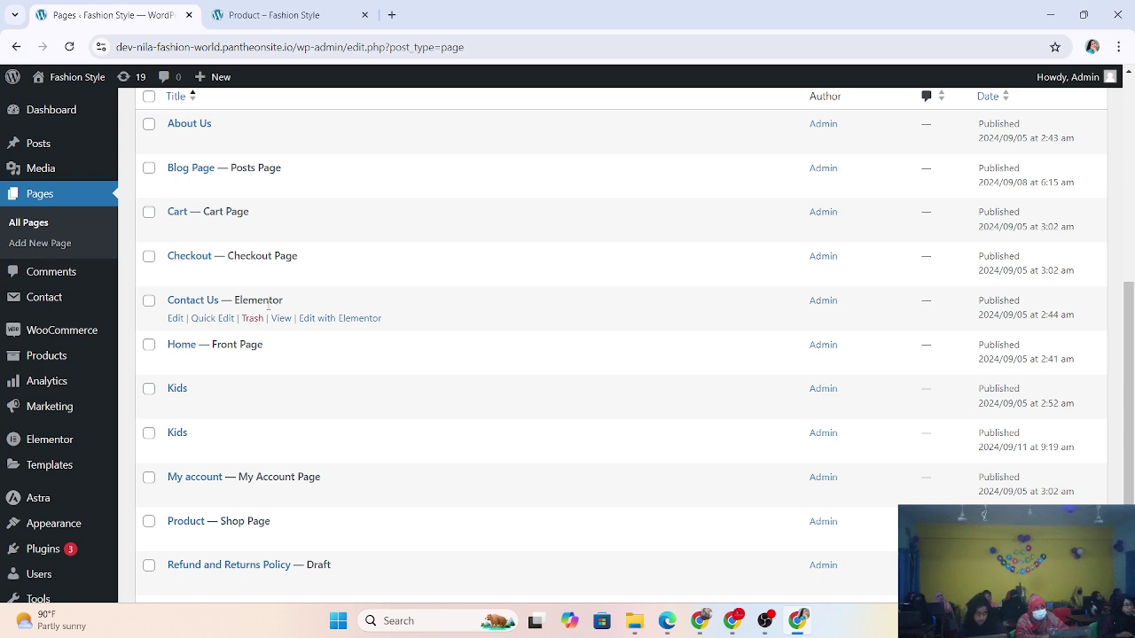
pyautogui.scroll(3, 269, 306)
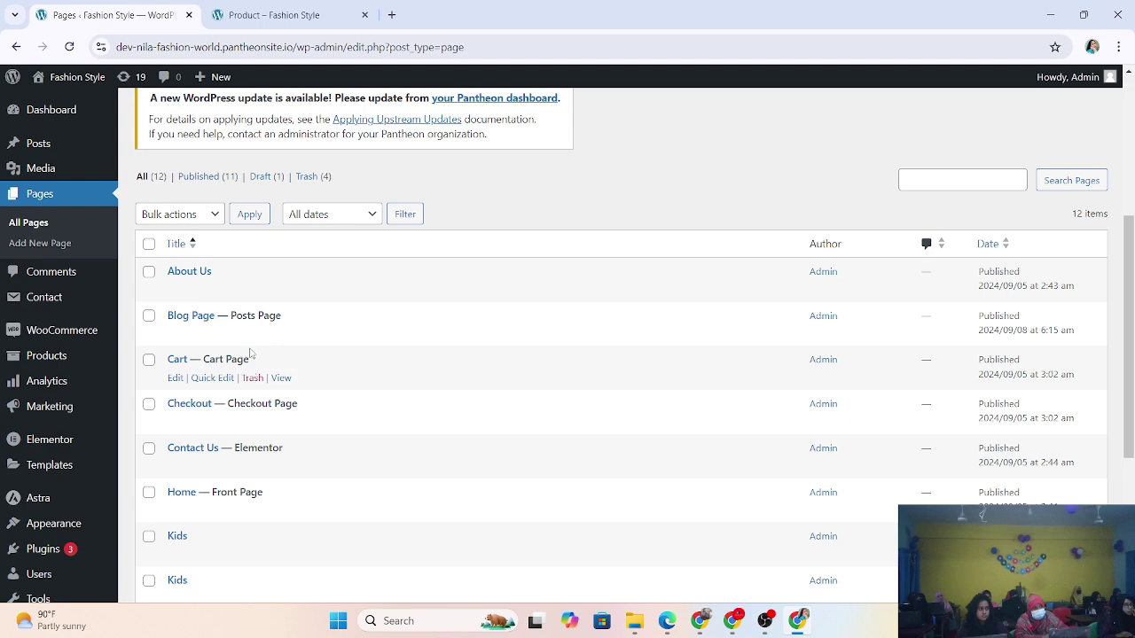
pyautogui.scroll(-3, 250, 365)
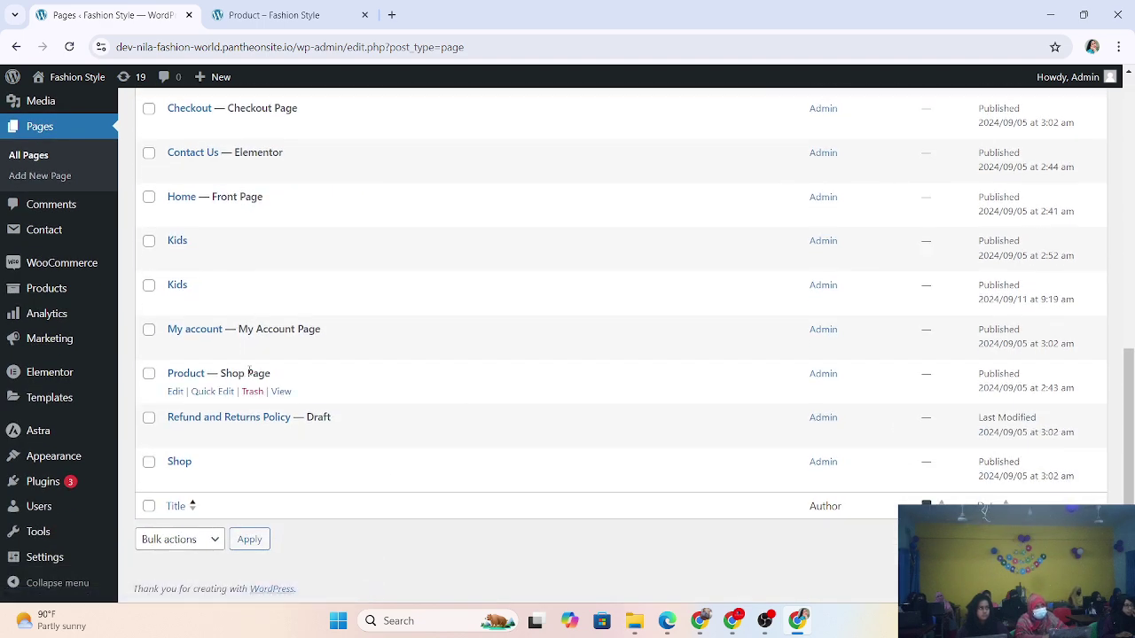
pyautogui.scroll(2, 332, 403)
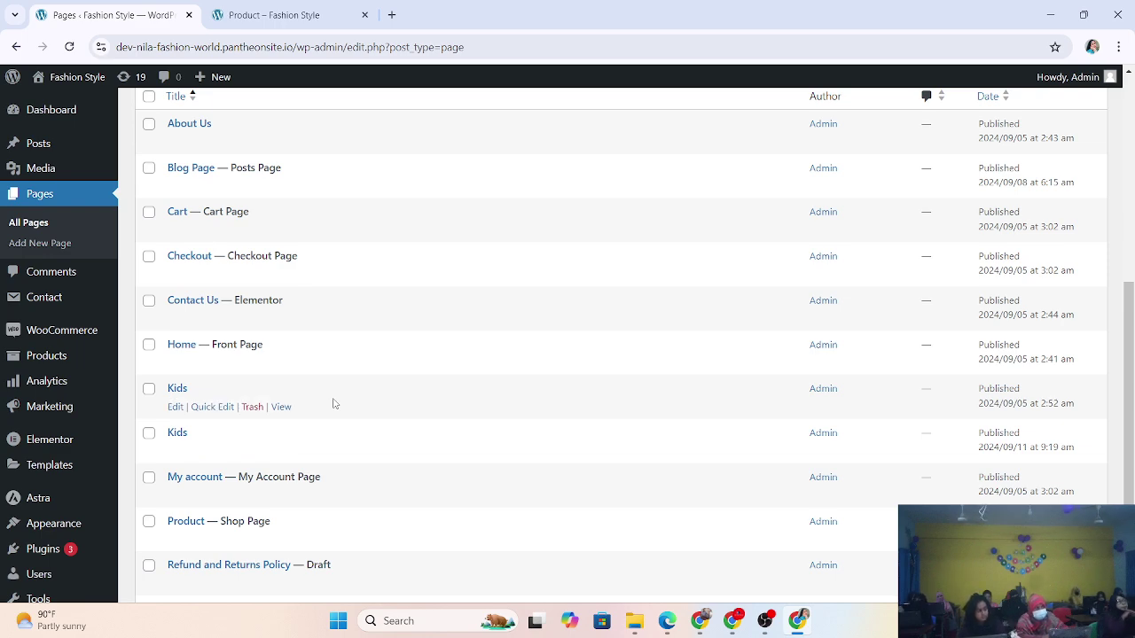
pyautogui.scroll(3, 332, 404)
pyautogui.scroll(-4, 331, 400)
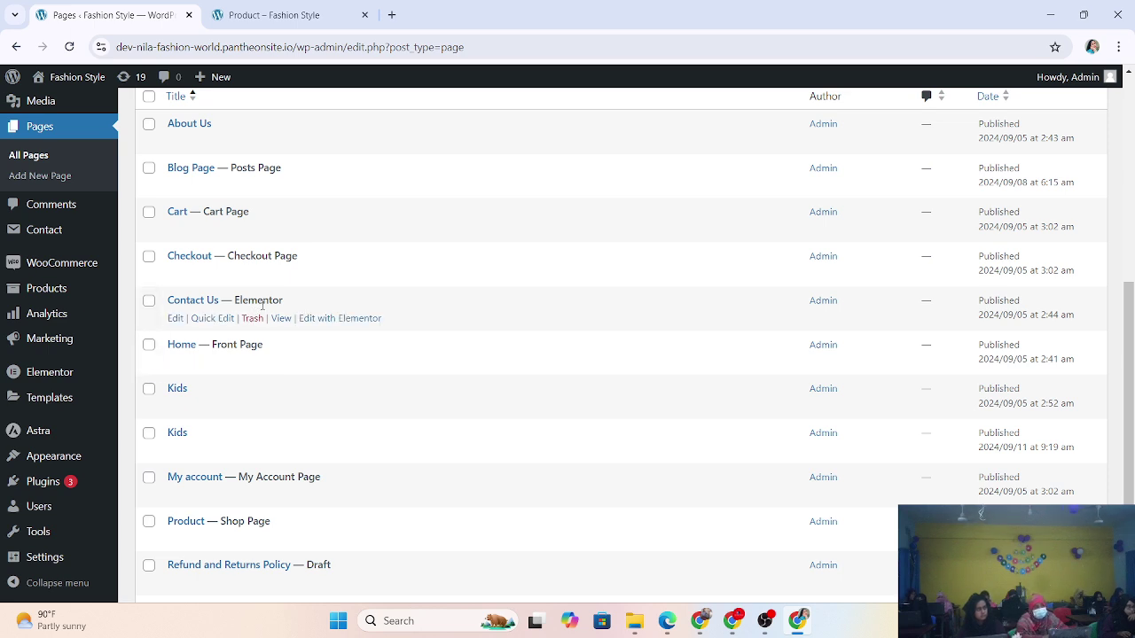
pyautogui.scroll(2, 261, 306)
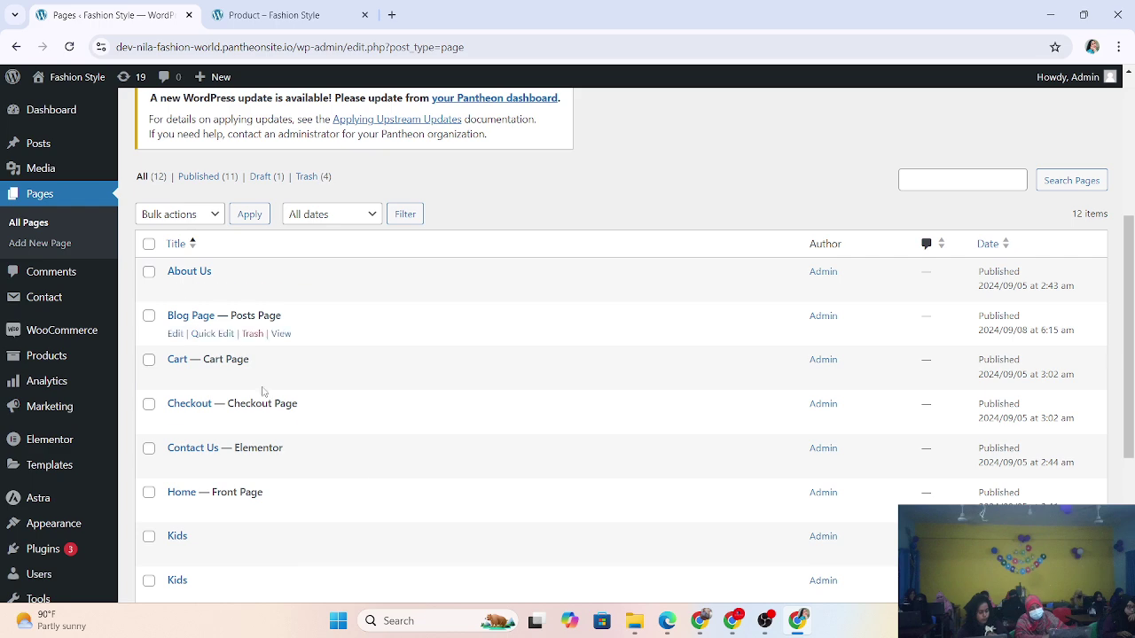
pyautogui.scroll(-2, 262, 390)
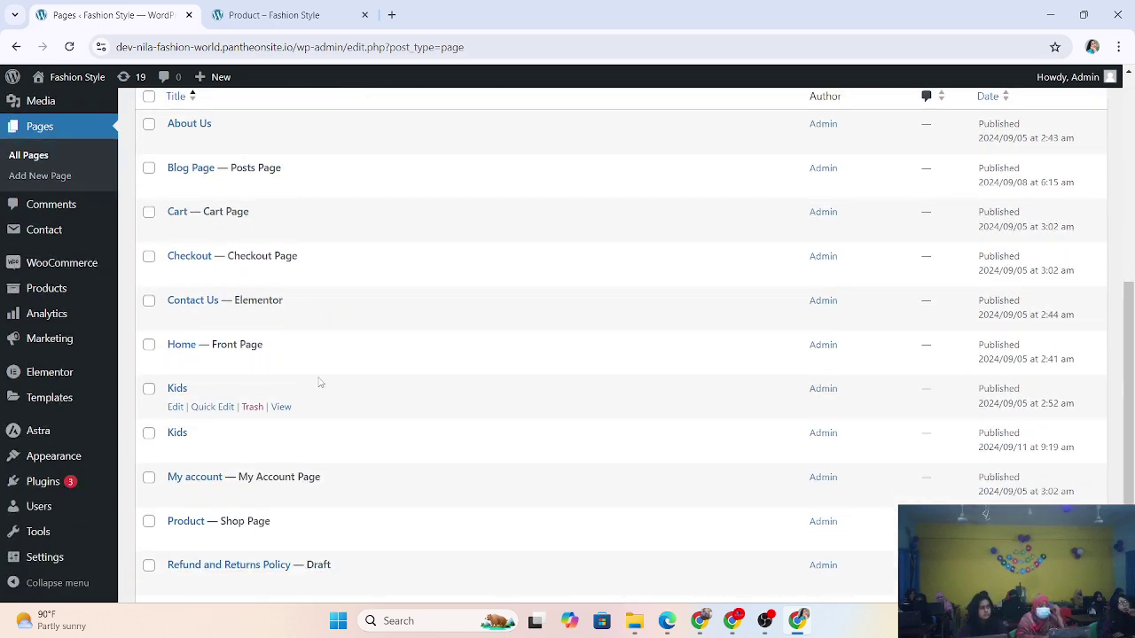
pyautogui.scroll(2, 299, 362)
pyautogui.scroll(-2, 204, 404)
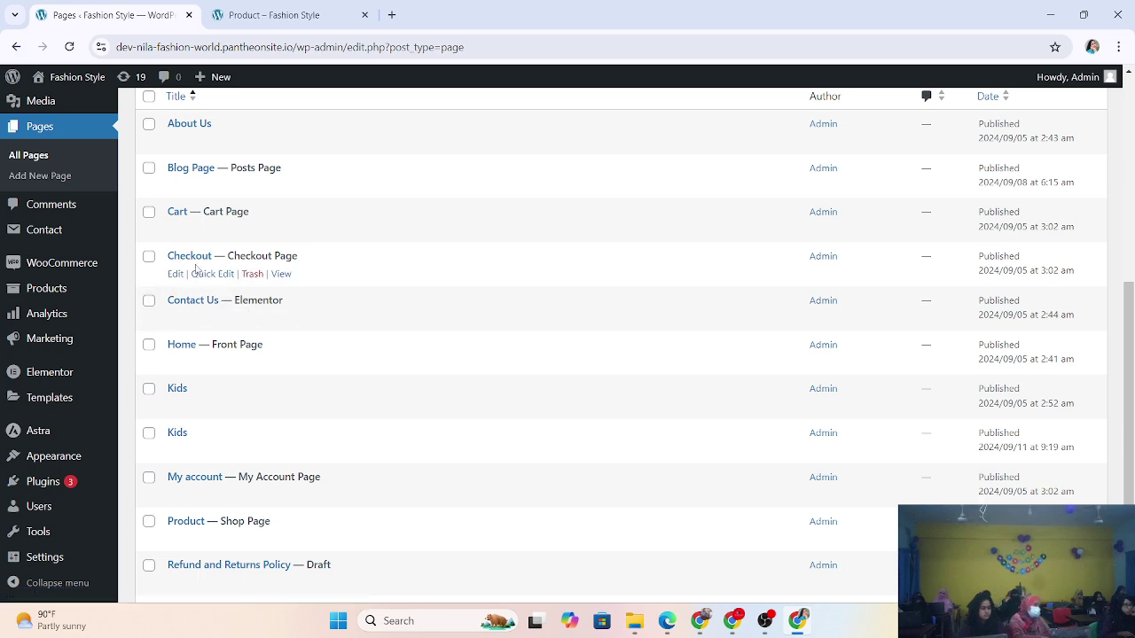
pyautogui.scroll(1, 193, 270)
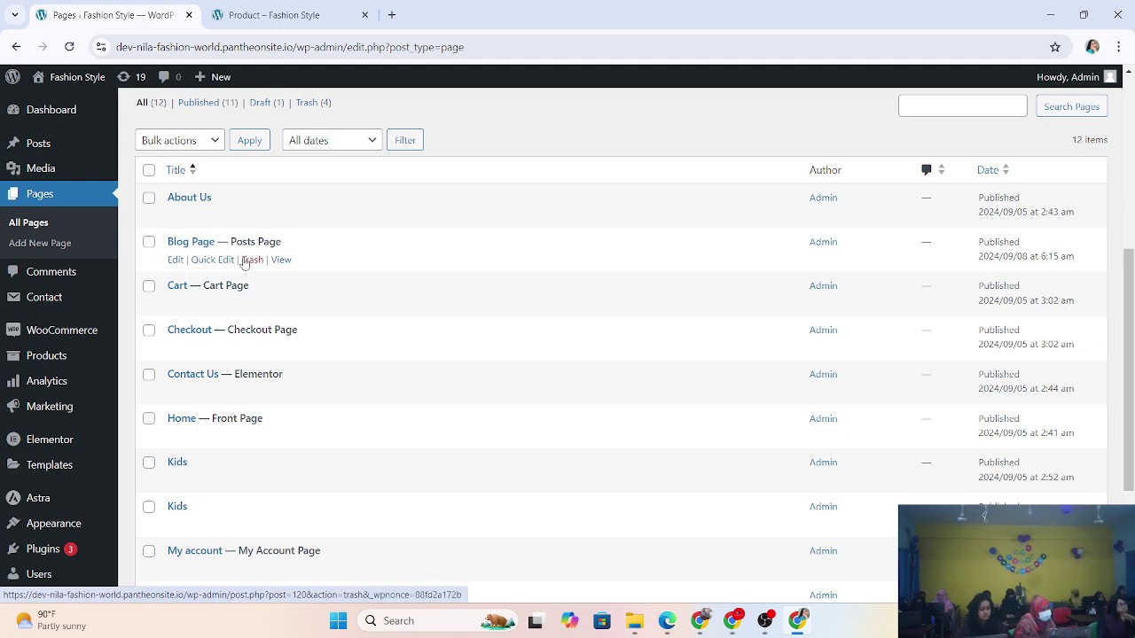
pyautogui.scroll(-3, 284, 474)
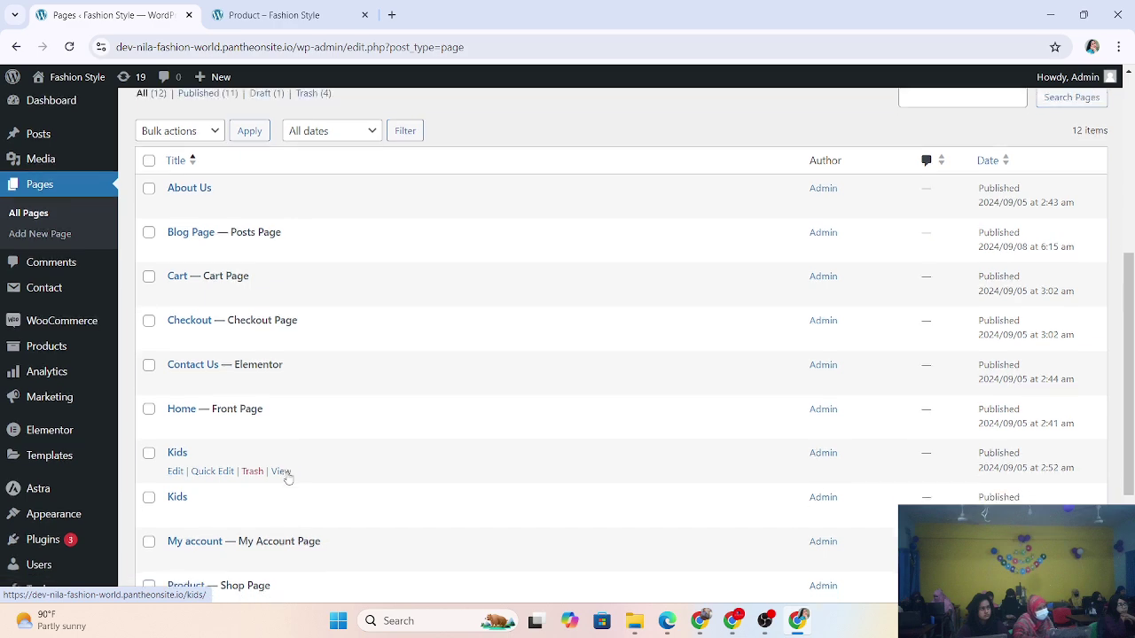
pyautogui.scroll(3, 246, 490)
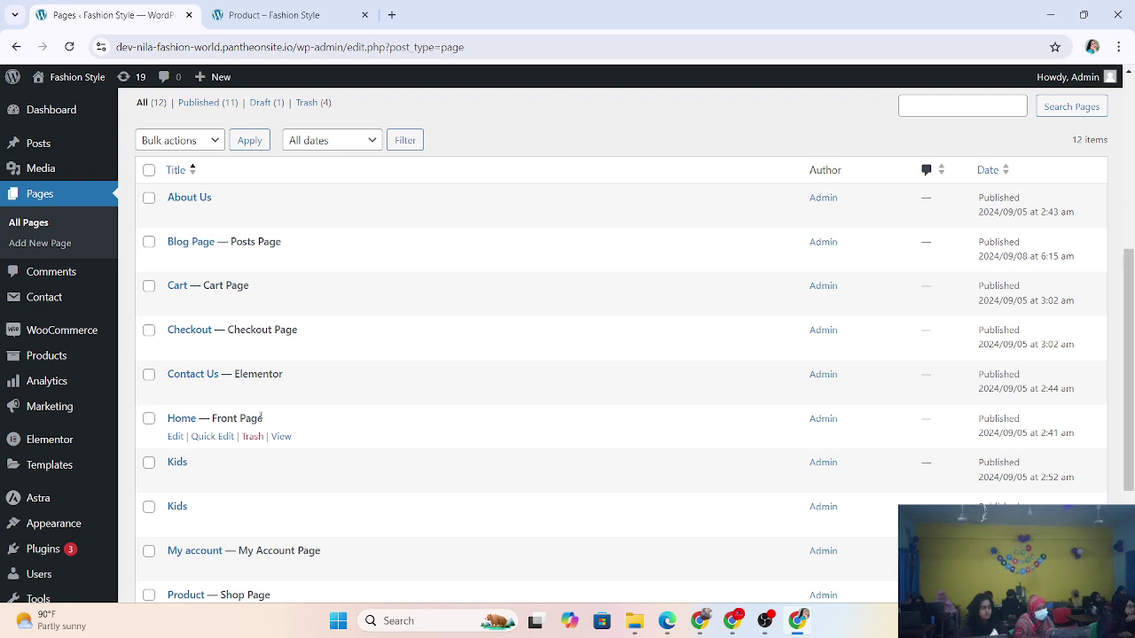
pyautogui.scroll(-1, 262, 417)
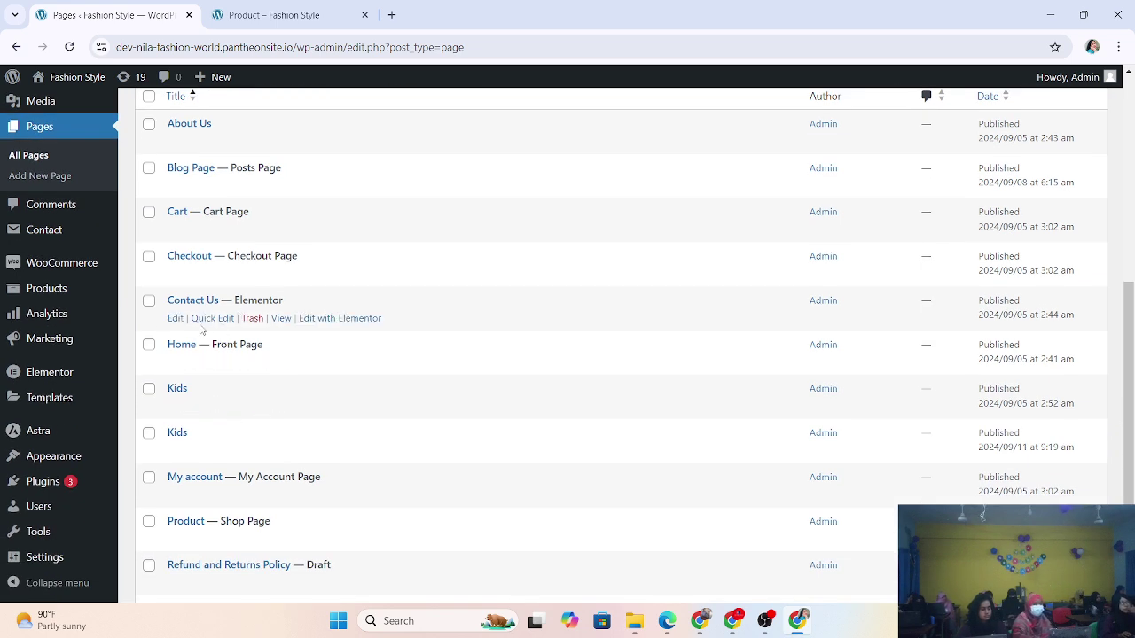
# Open the Home front page for editing from the page list.
pyautogui.click(175, 363)
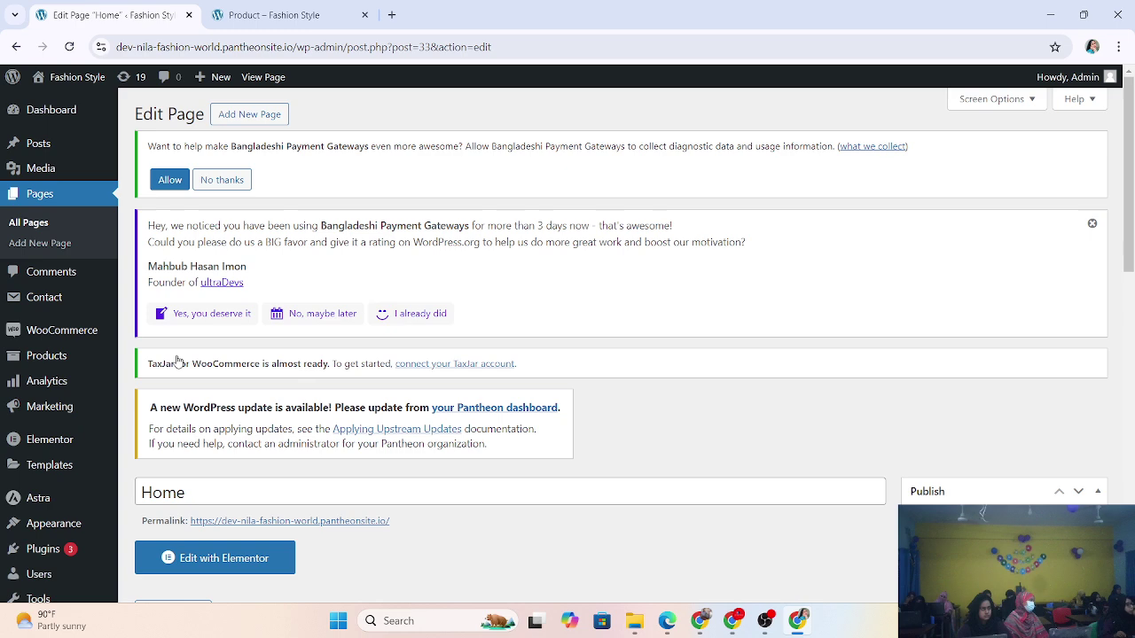
pyautogui.scroll(-2, 413, 400)
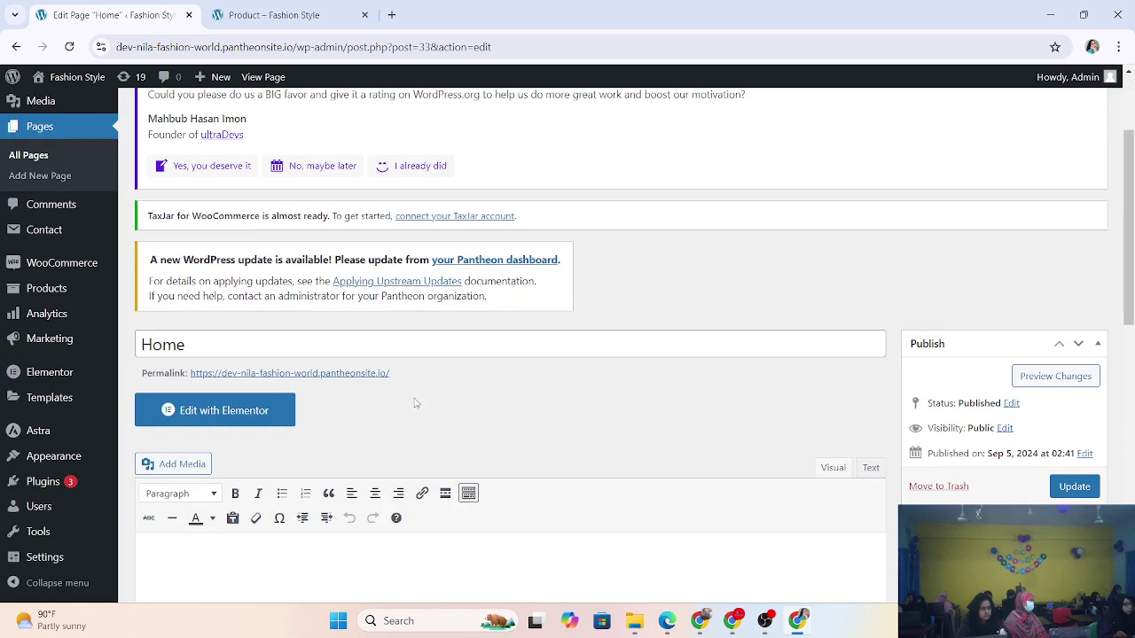
pyautogui.scroll(2, 369, 402)
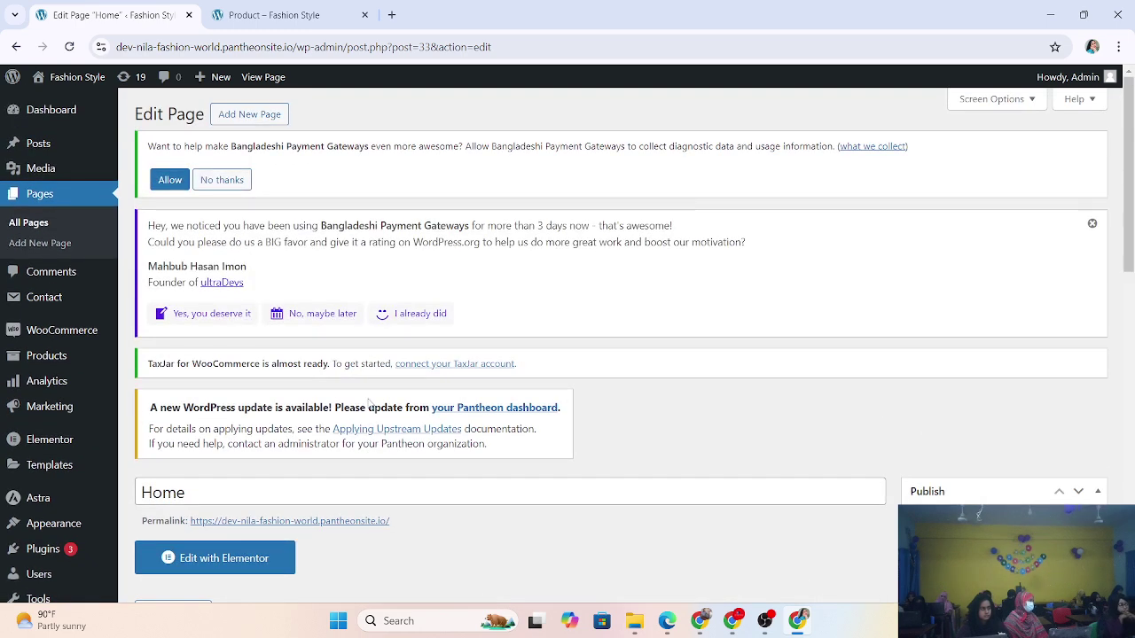
pyautogui.click(14, 45)
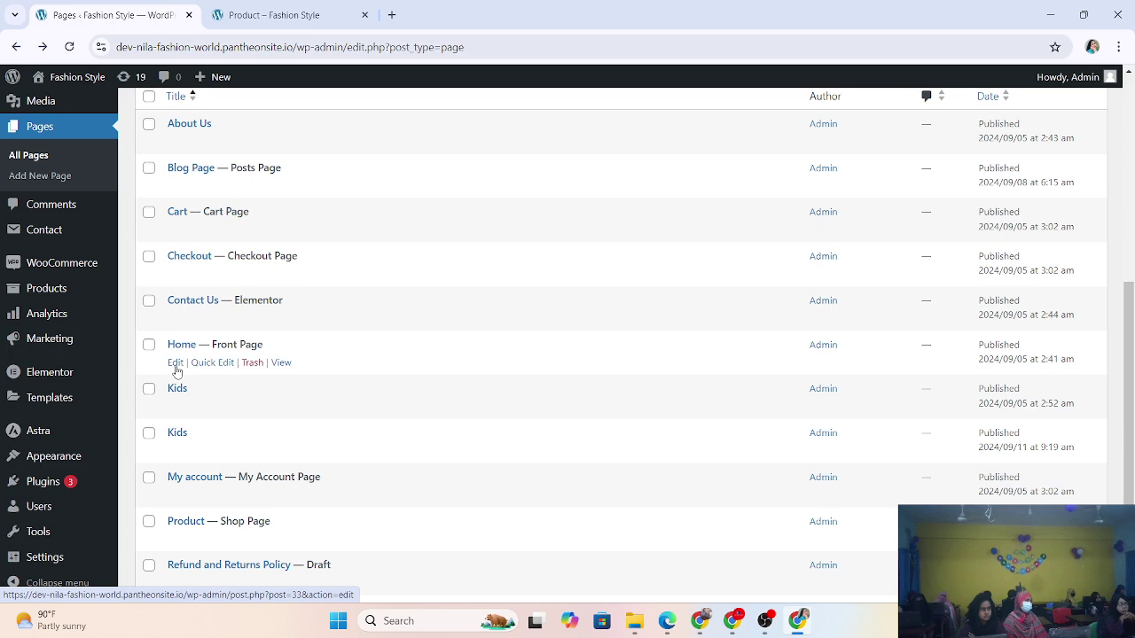
pyautogui.click(176, 365)
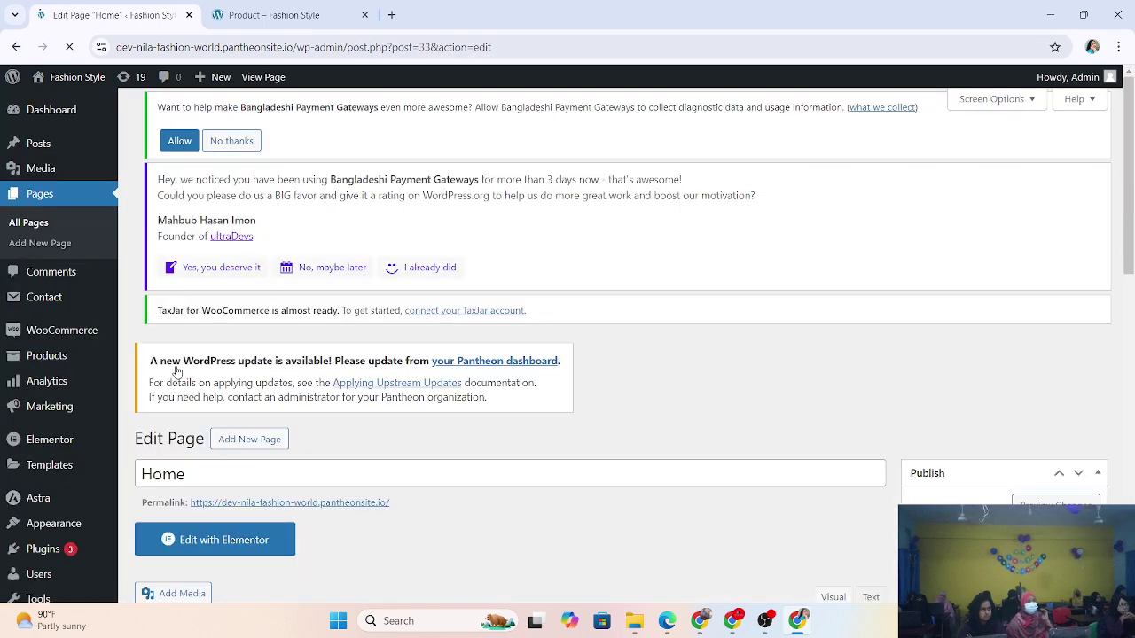
pyautogui.scroll(-3, 339, 380)
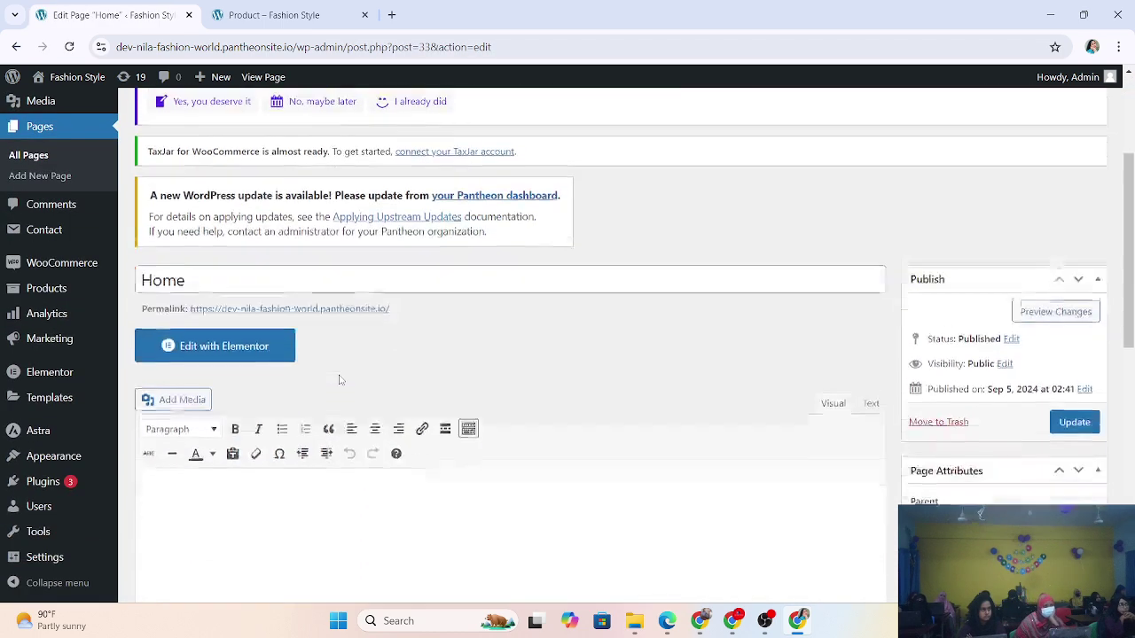
pyautogui.scroll(-1, 339, 380)
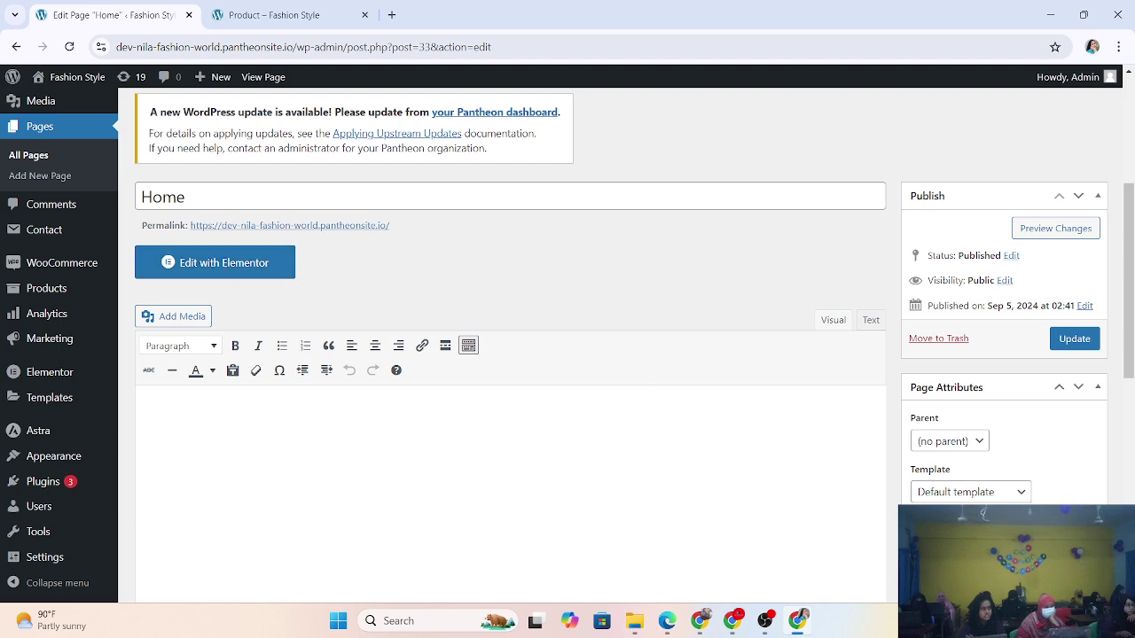
pyautogui.click(908, 621)
pyautogui.press('Print')
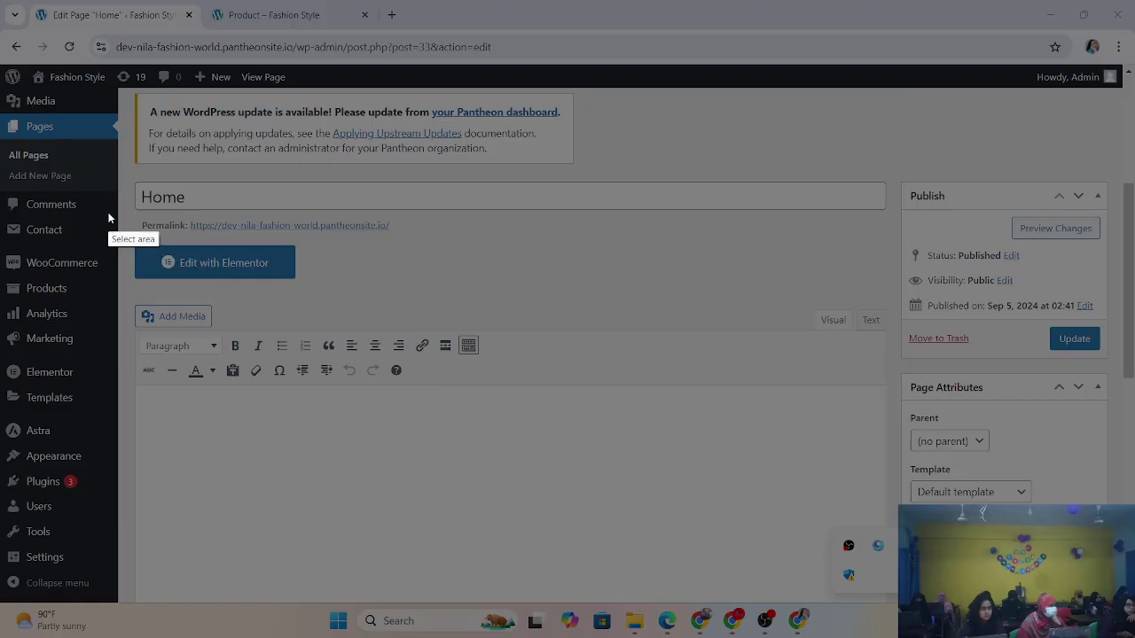
pyautogui.moveTo(378, 342); pyautogui.dragTo(290, 342)
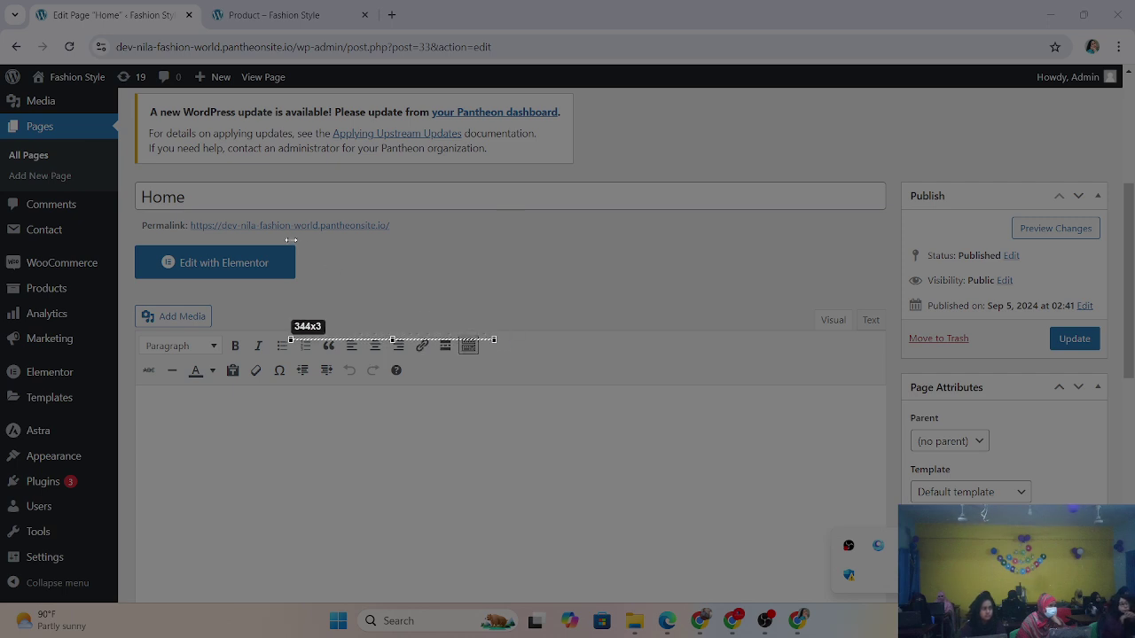
pyautogui.moveTo(392, 338); pyautogui.dragTo(392, 210)
pyautogui.moveTo(105, 211); pyautogui.dragTo(195, 244)
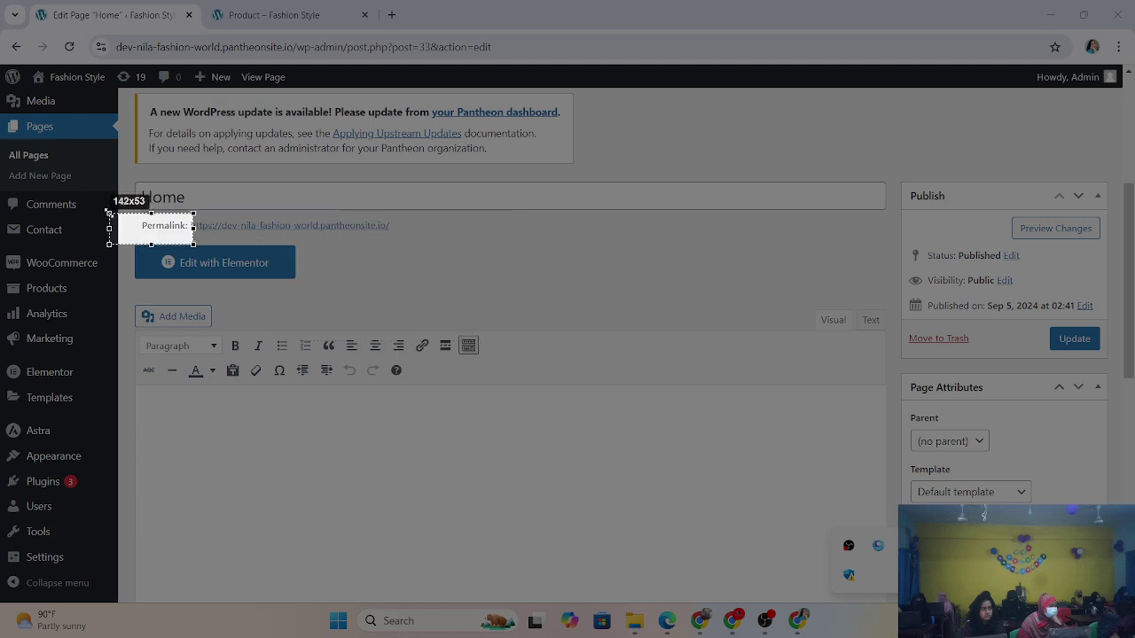
pyautogui.click(183, 257)
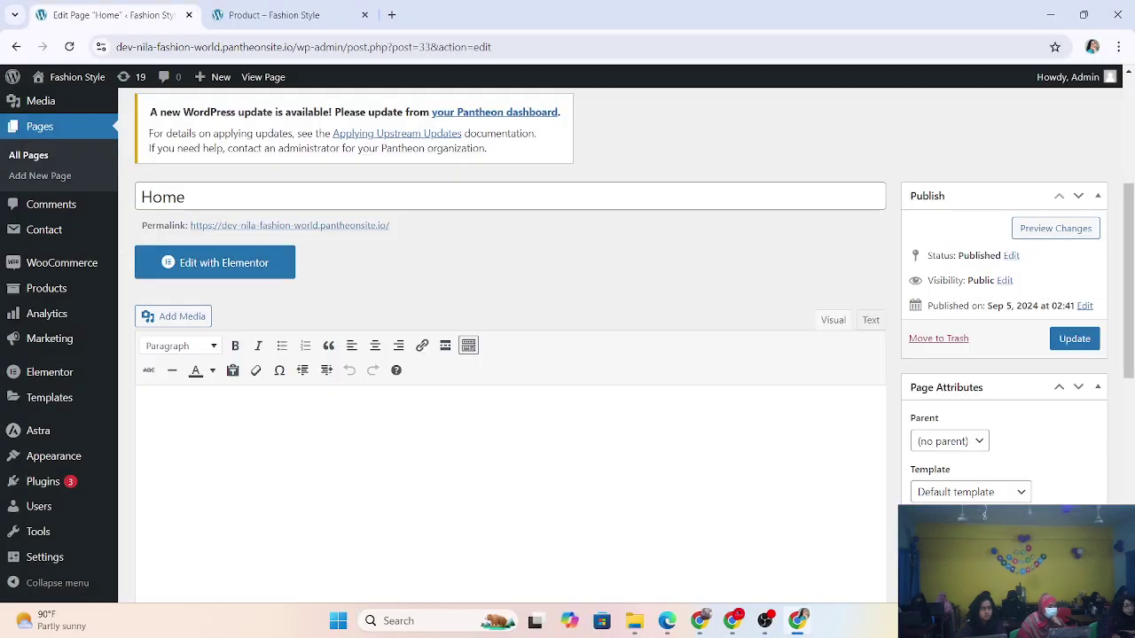
pyautogui.click(908, 620)
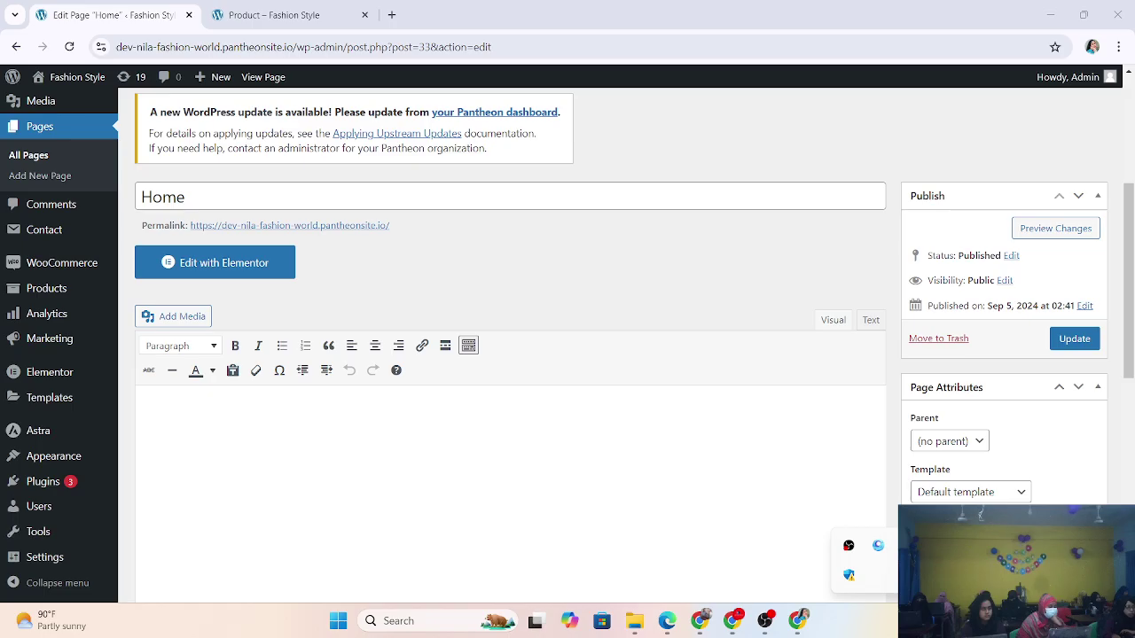
pyautogui.click(937, 546)
pyautogui.click(129, 177)
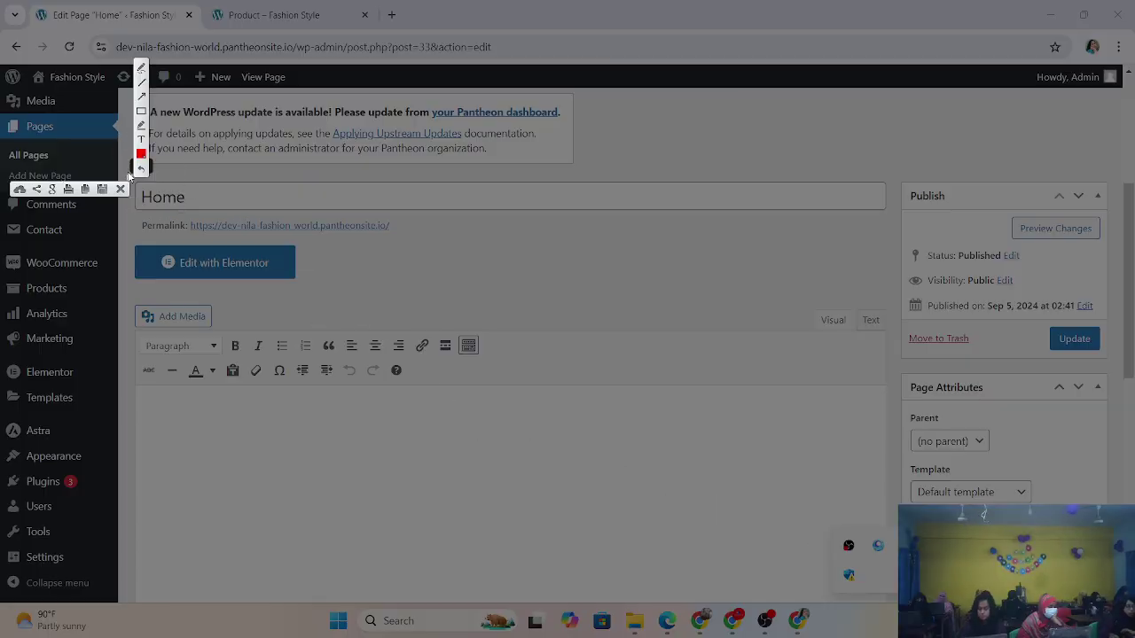
pyautogui.moveTo(132, 178); pyautogui.dragTo(483, 300)
pyautogui.press('Escape')
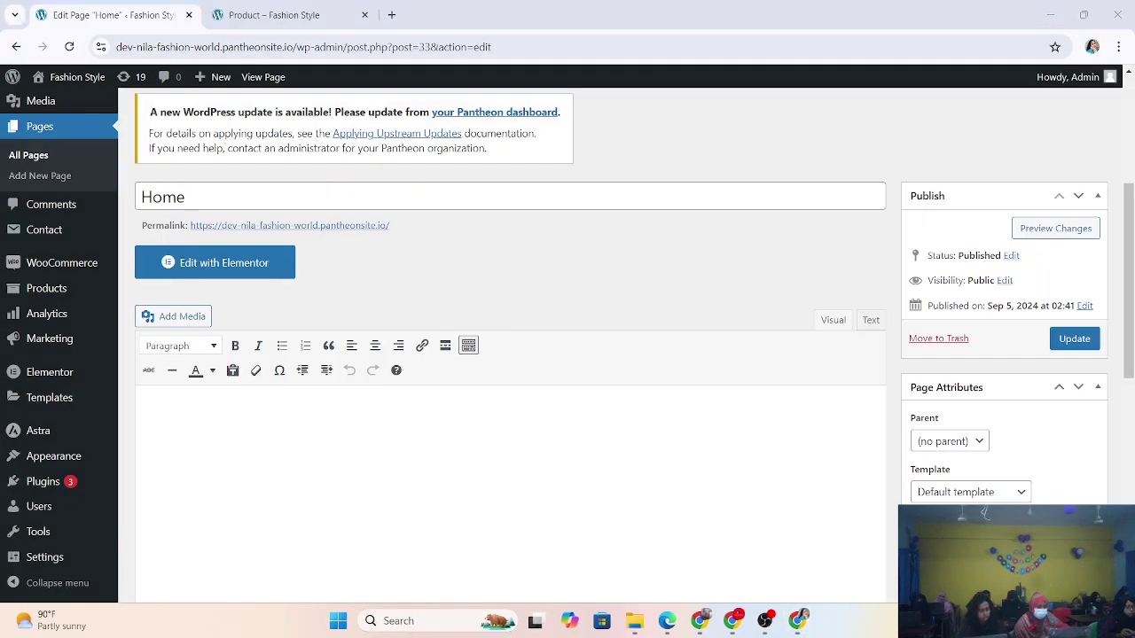
# Mark the Edit with Elementor option with a red rectangle and arrow in a screen capture, and discard the capture.
pyautogui.click(863, 621)
pyautogui.click(849, 546)
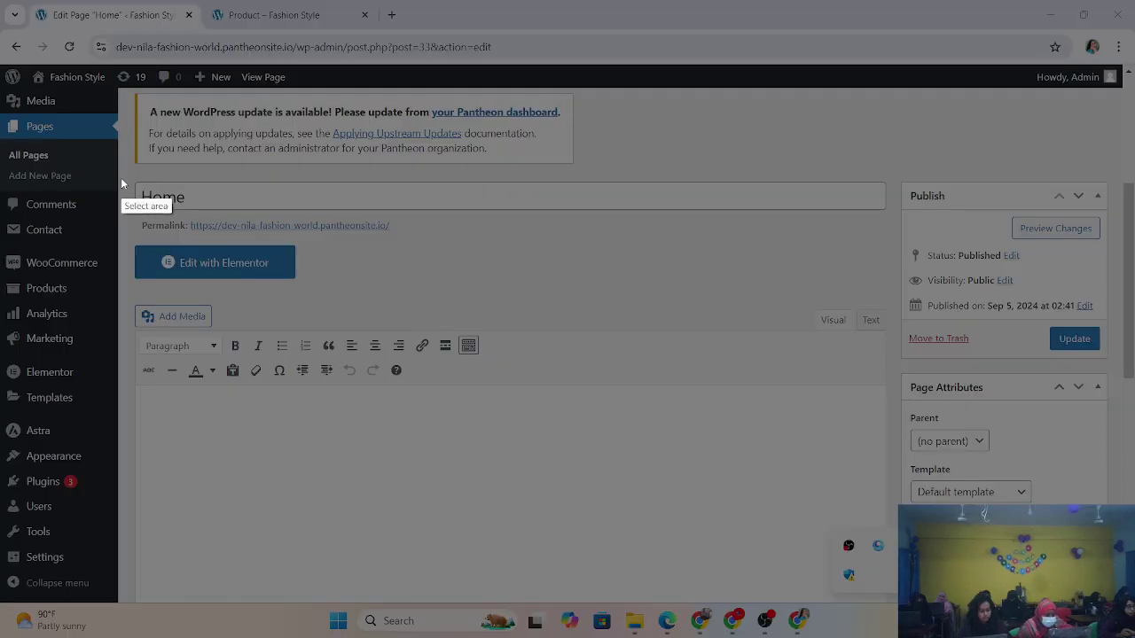
pyautogui.moveTo(120, 177)
pyautogui.mouseDown()
pyautogui.moveTo(283, 258)
pyautogui.moveTo(878, 446)
pyautogui.mouseUp()
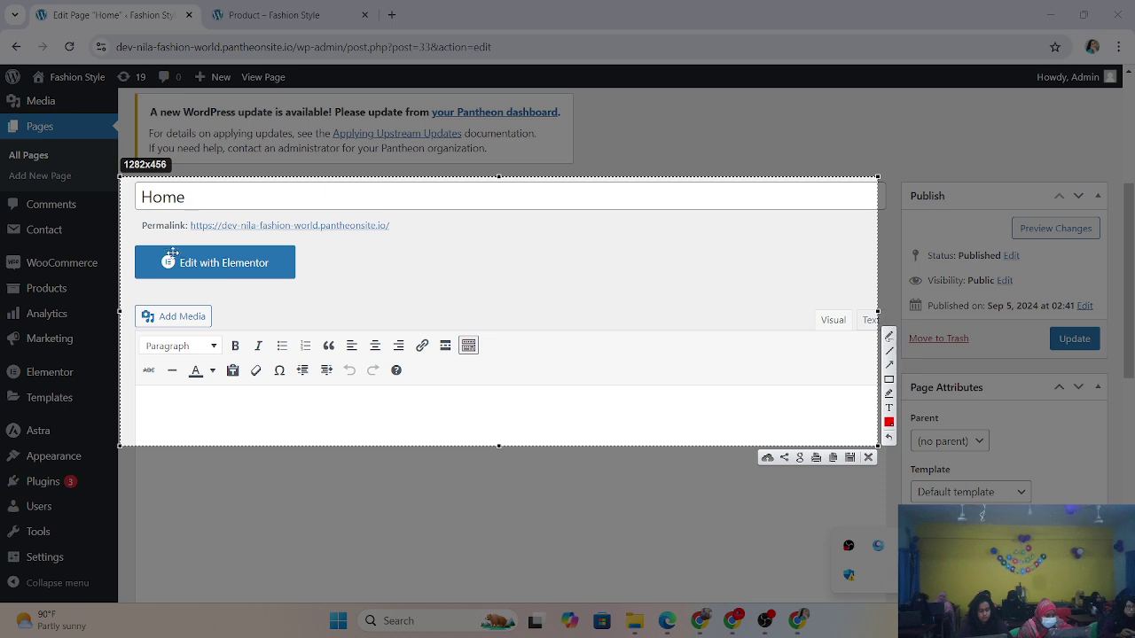
pyautogui.click(889, 393)
pyautogui.moveTo(129, 238); pyautogui.dragTo(316, 283)
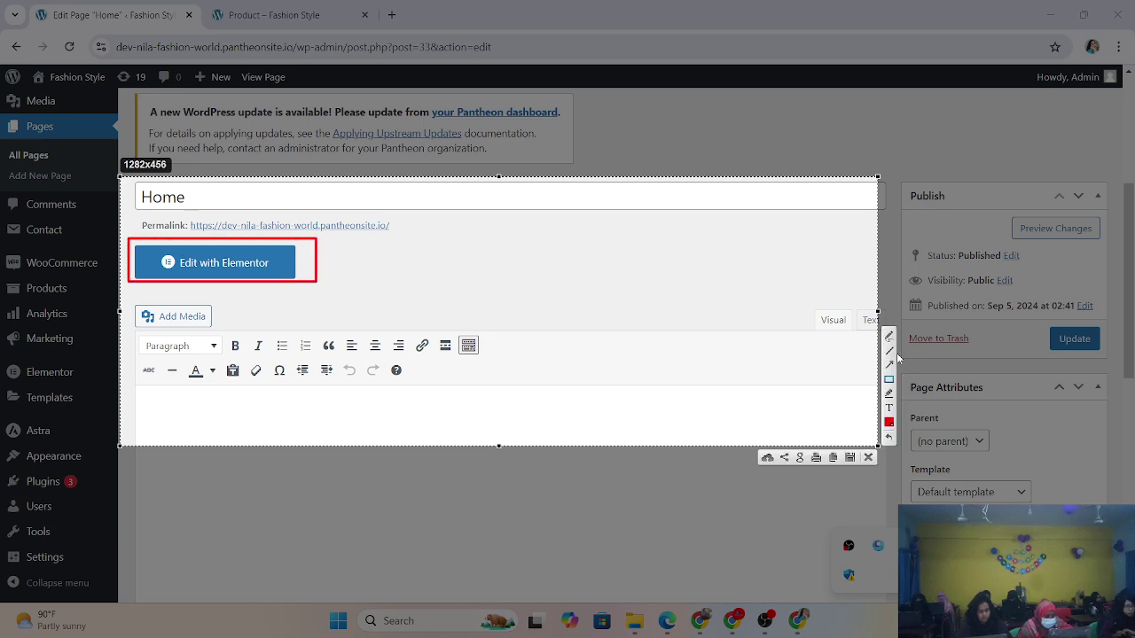
pyautogui.moveTo(357, 316)
pyautogui.mouseDown()
pyautogui.moveTo(278, 270)
pyautogui.moveTo(358, 313)
pyautogui.mouseUp()
pyautogui.hotkey('ctrl', 'z')
pyautogui.click(889, 364)
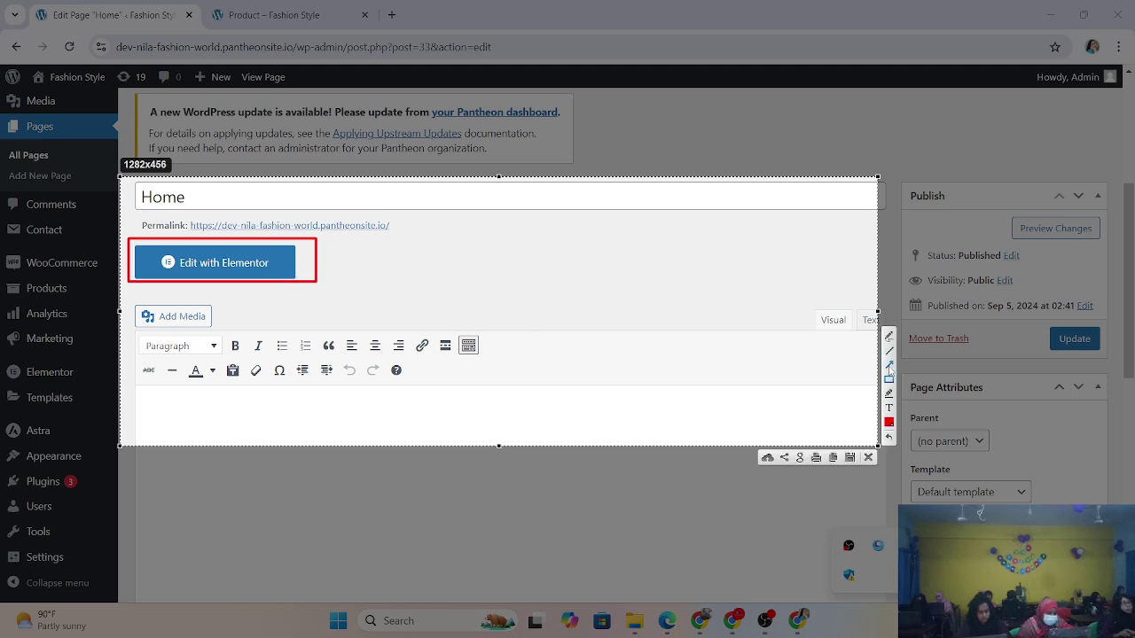
pyautogui.moveTo(339, 309); pyautogui.dragTo(248, 261)
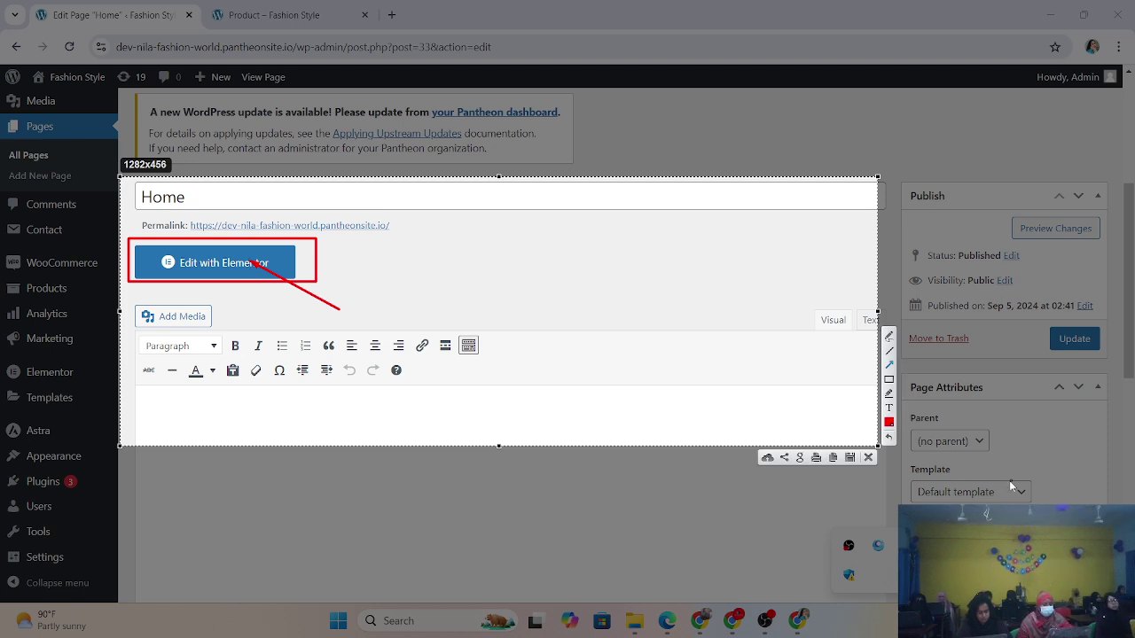
pyautogui.click(869, 458)
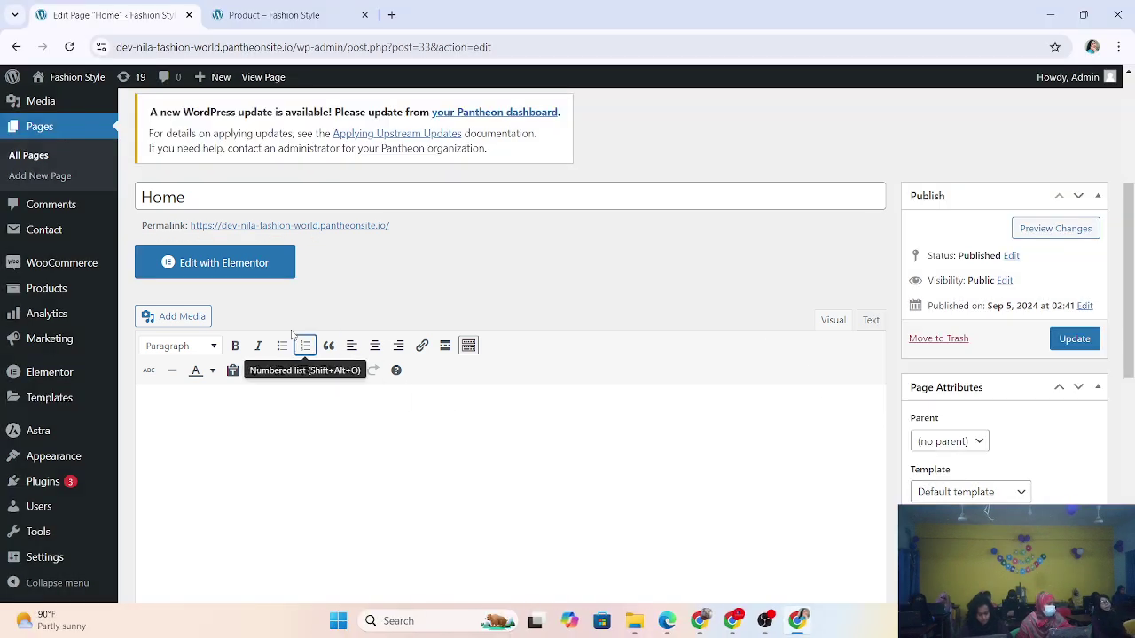
# Open the Home page in the Elementor editor.
pyautogui.click(213, 264)
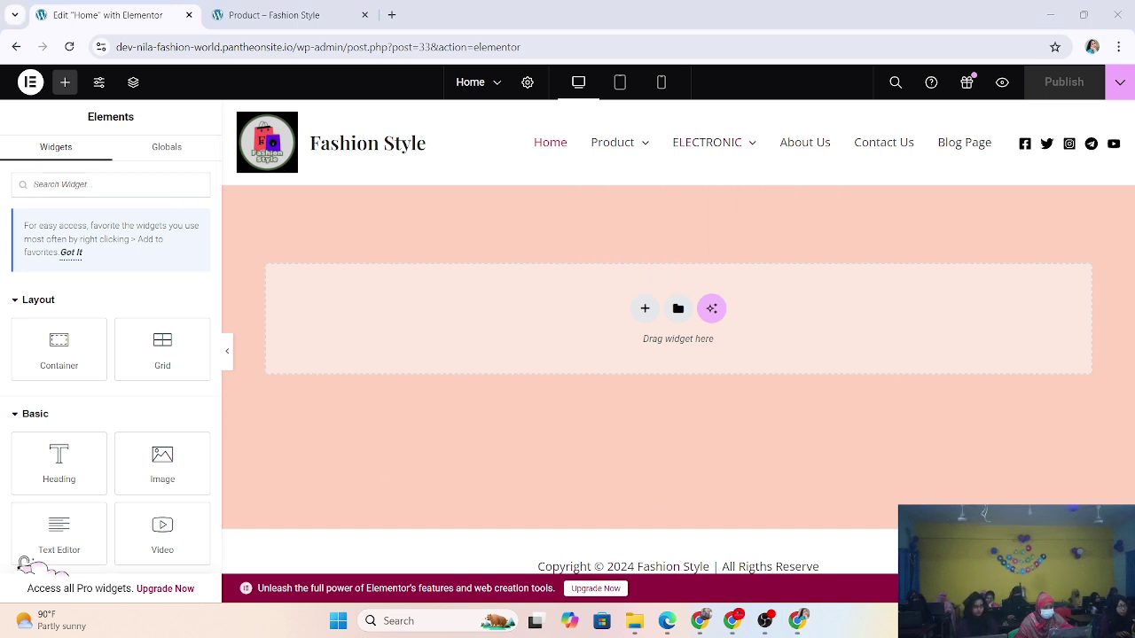
# Outline the page's content area and three sample blocks inside it with red rectangles in a screen capture, and discard the capture.
pyautogui.click(911, 621)
pyautogui.press('super+shift+s')
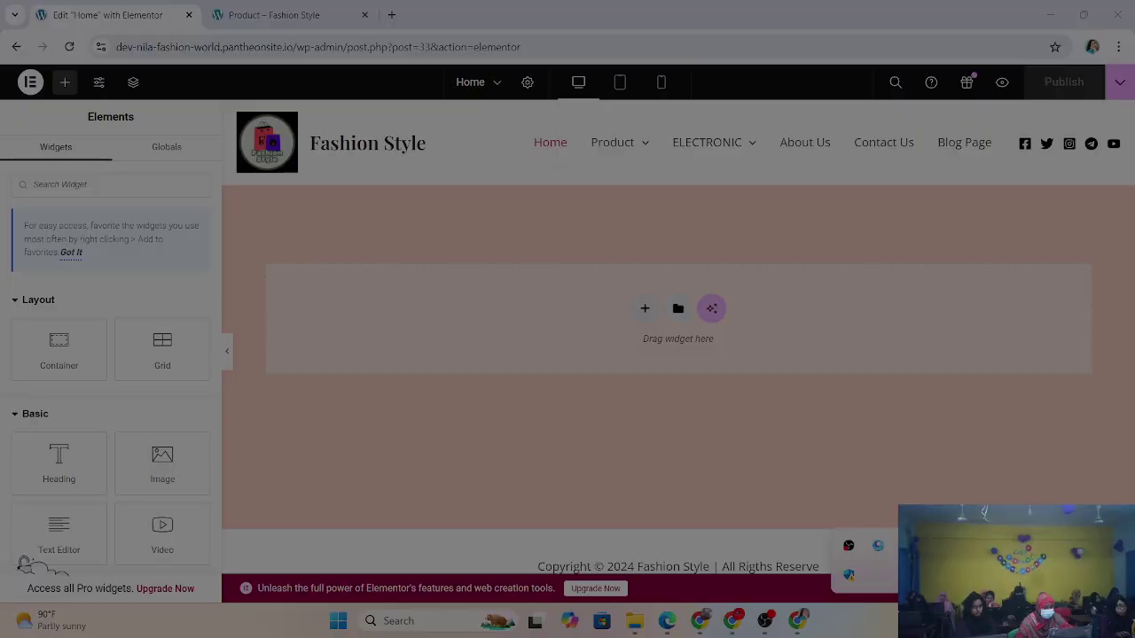
pyautogui.moveTo(230, 104)
pyautogui.mouseDown()
pyautogui.moveTo(535, 244)
pyautogui.moveTo(1051, 431)
pyautogui.moveTo(1134, 537)
pyautogui.mouseUp()
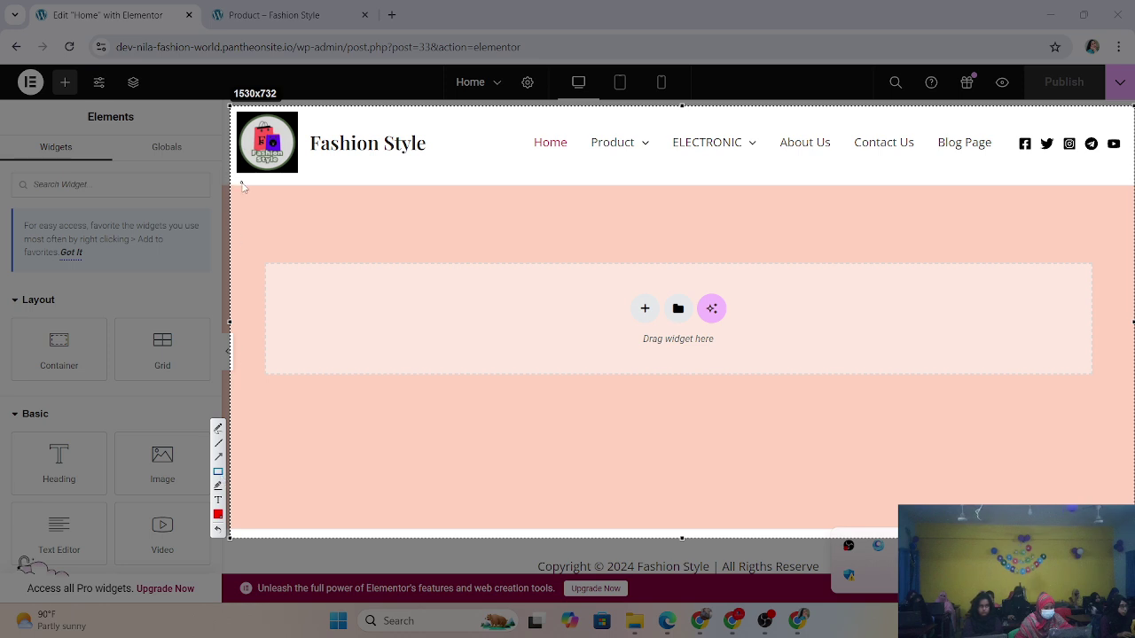
pyautogui.moveTo(239, 188)
pyautogui.mouseDown()
pyautogui.moveTo(557, 248)
pyautogui.moveTo(1086, 419)
pyautogui.moveTo(1134, 534)
pyautogui.mouseUp()
pyautogui.moveTo(261, 191); pyautogui.dragTo(489, 259)
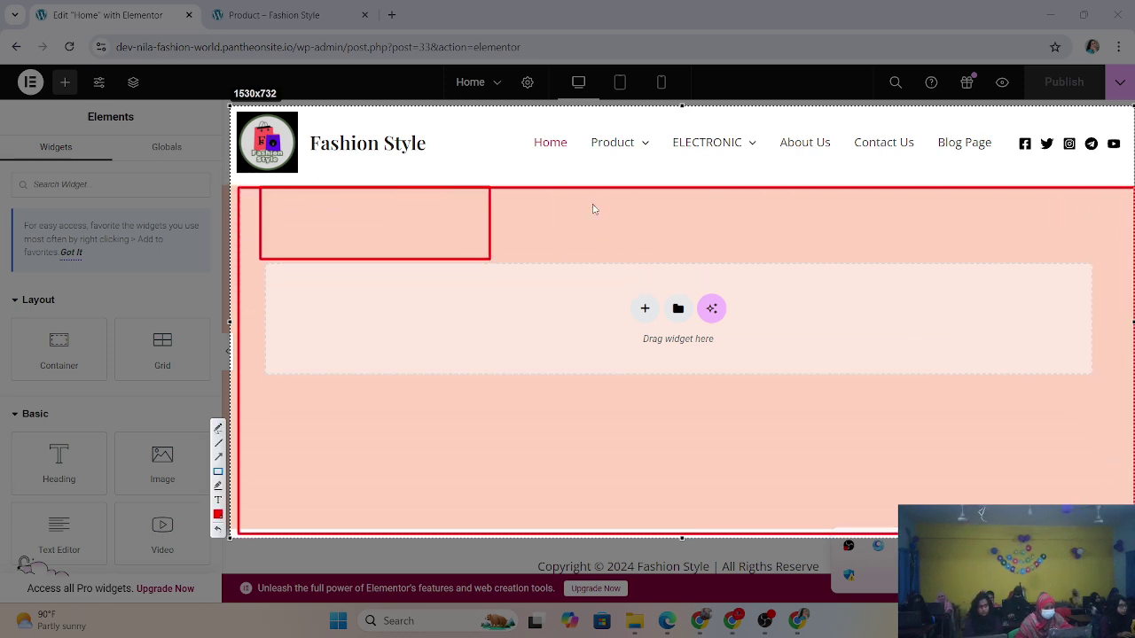
pyautogui.moveTo(592, 201); pyautogui.dragTo(895, 265)
pyautogui.moveTo(514, 293); pyautogui.dragTo(972, 507)
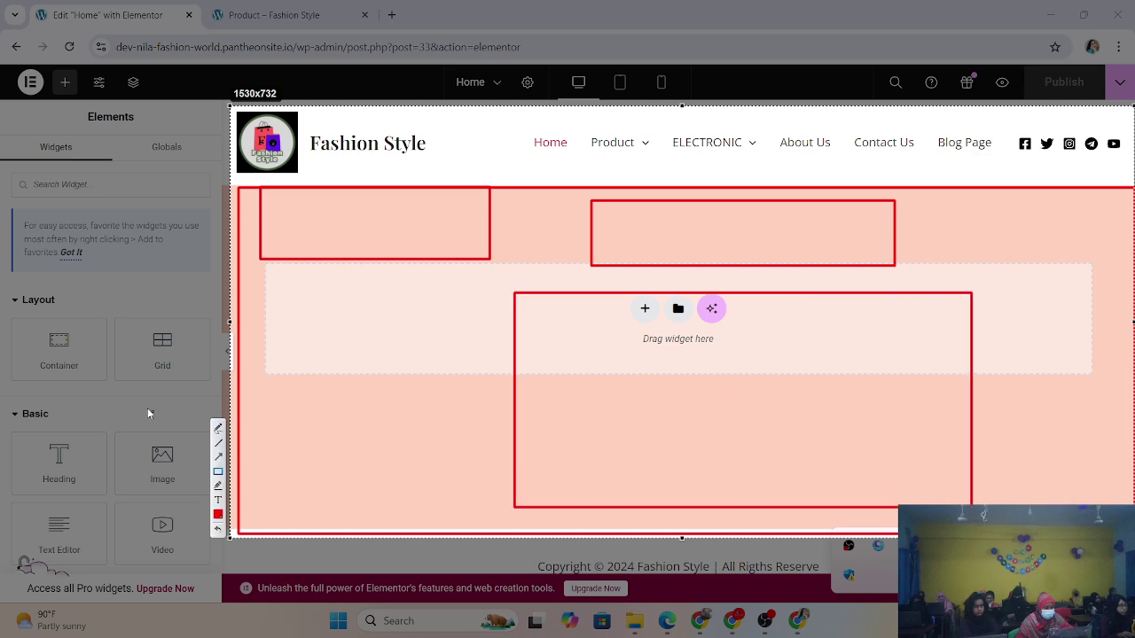
pyautogui.press('Escape')
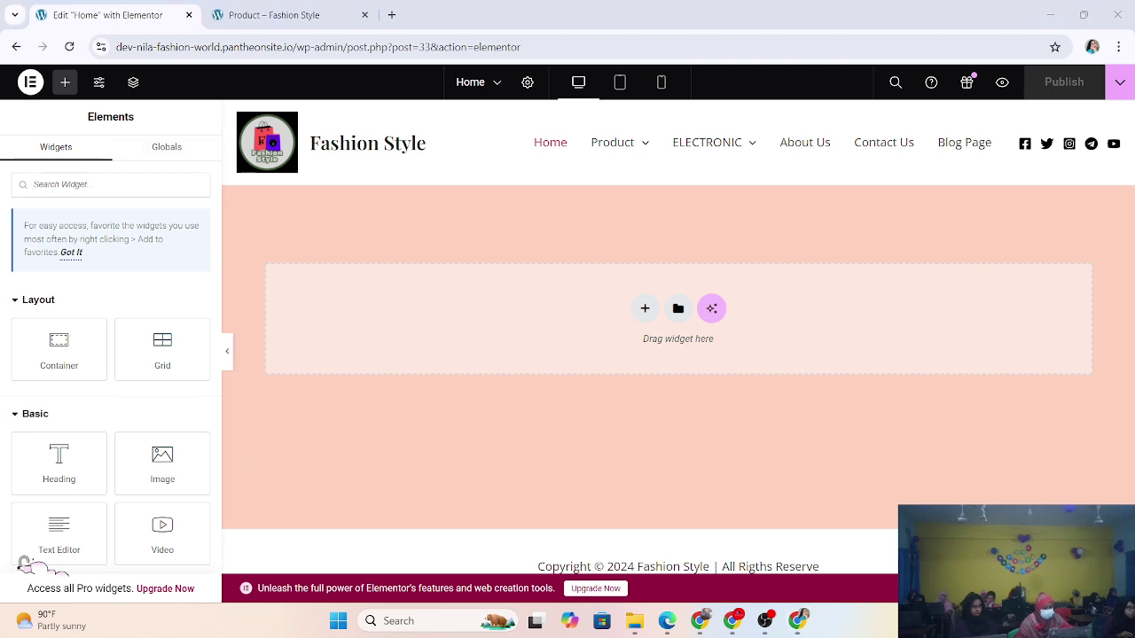
# Mark the Elements heading and the Layout and Basic widget groups with red rectangles in a screen capture, and discard the capture.
pyautogui.press('super+shift+s')
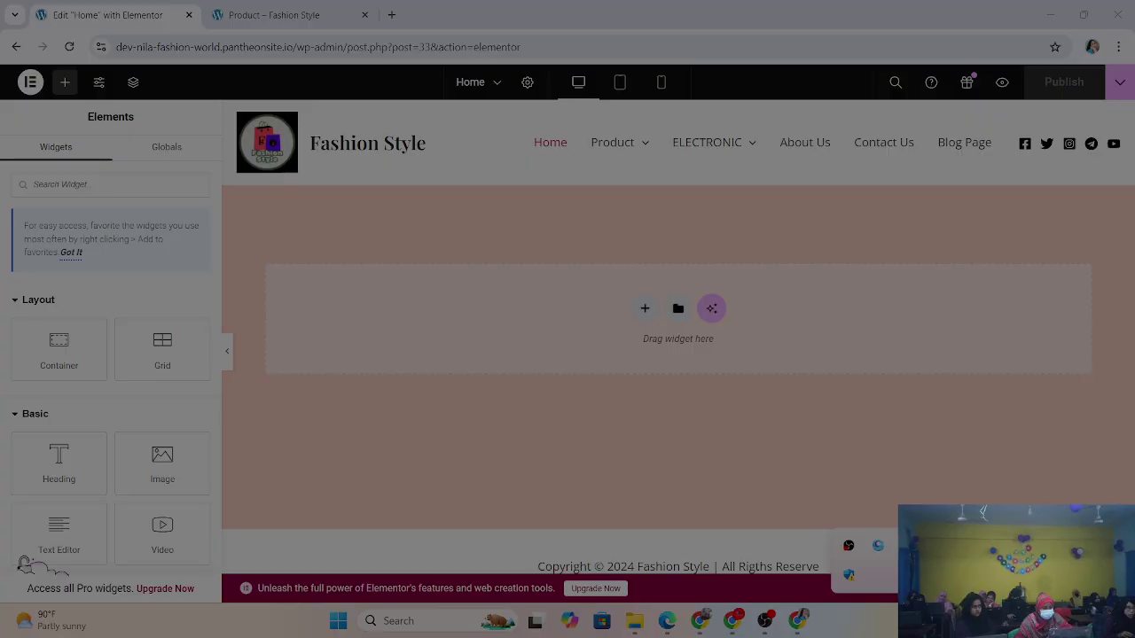
pyautogui.moveTo(1, 88)
pyautogui.mouseDown()
pyautogui.moveTo(251, 202)
pyautogui.moveTo(223, 532)
pyautogui.moveTo(230, 596)
pyautogui.moveTo(219, 603)
pyautogui.mouseUp()
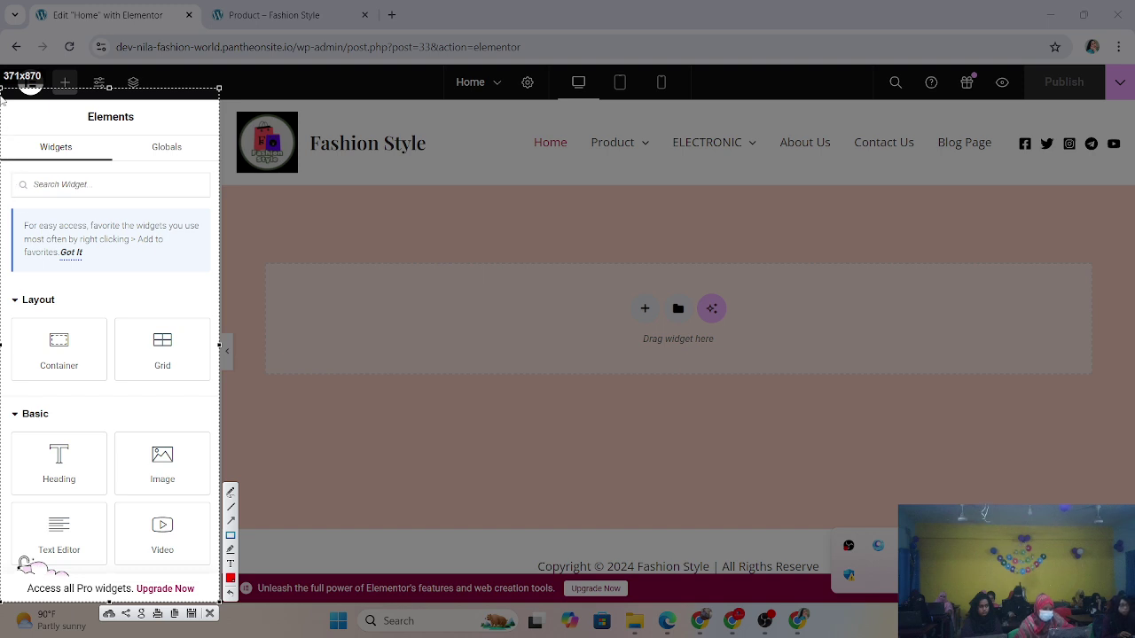
pyautogui.moveTo(2, 96); pyautogui.dragTo(198, 130)
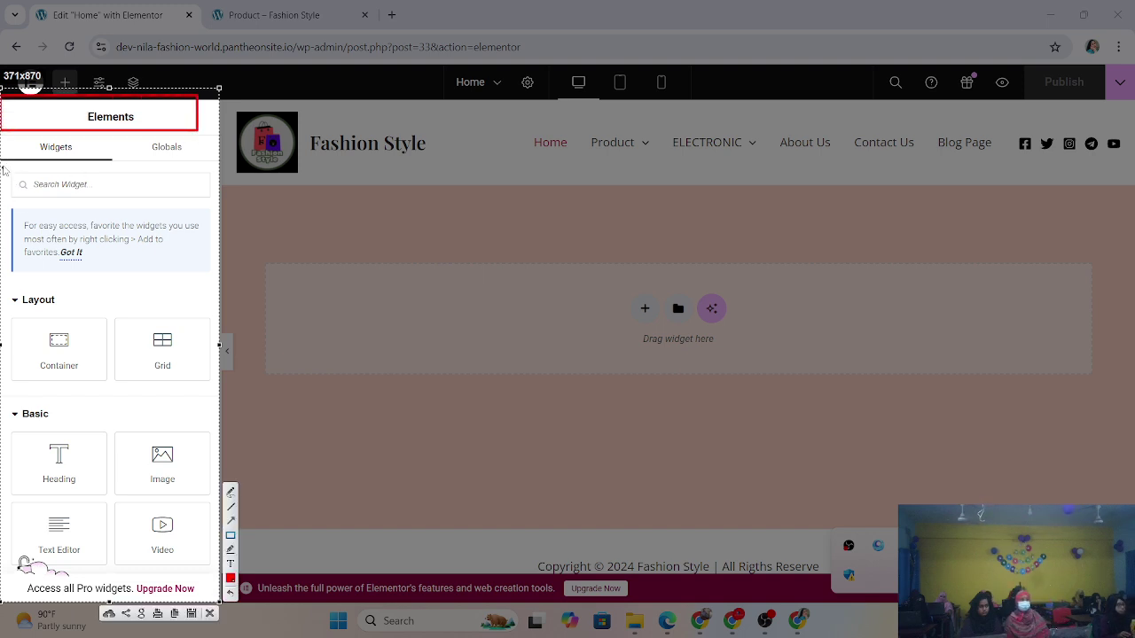
pyautogui.moveTo(6, 282)
pyautogui.mouseDown()
pyautogui.moveTo(208, 352)
pyautogui.moveTo(219, 501)
pyautogui.mouseUp()
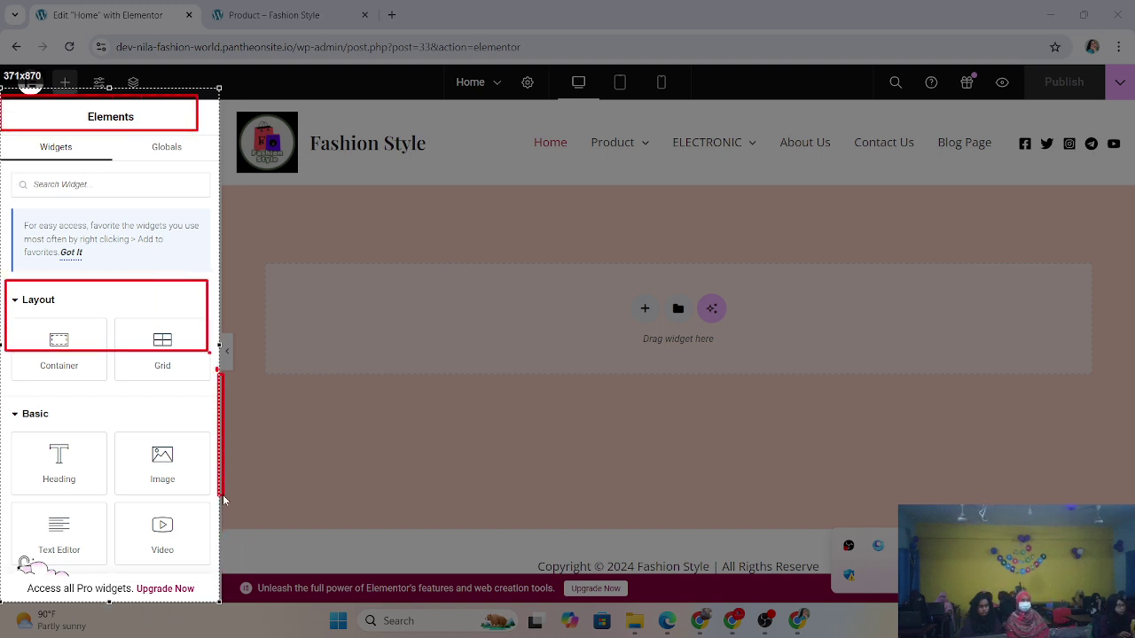
pyautogui.moveTo(2, 403)
pyautogui.mouseDown()
pyautogui.moveTo(218, 537)
pyautogui.moveTo(215, 580)
pyautogui.mouseUp()
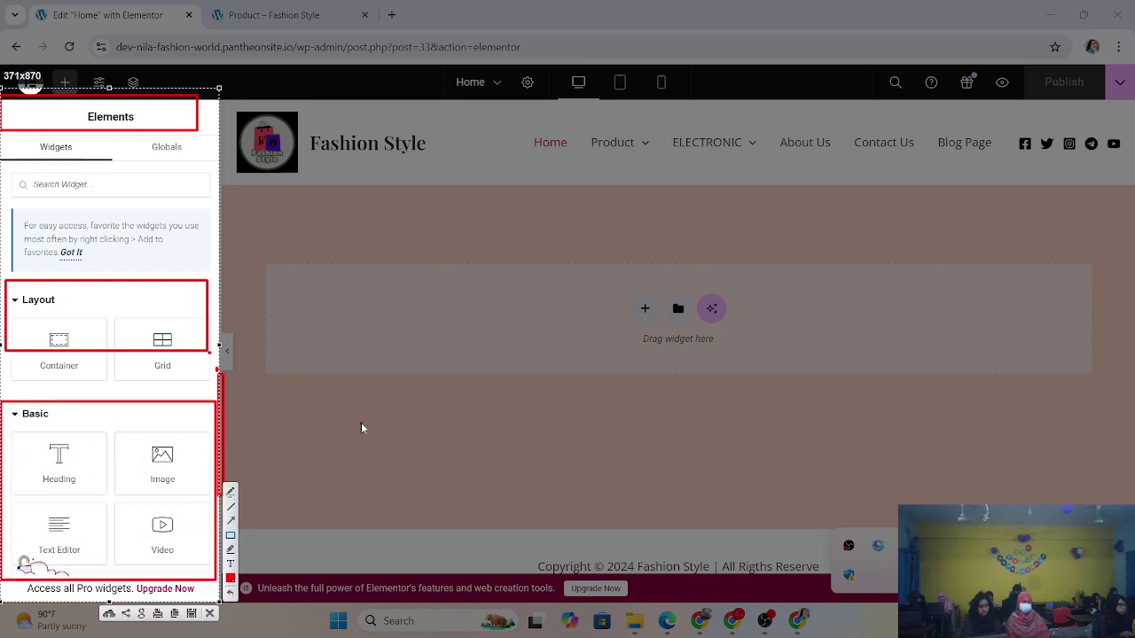
pyautogui.click(210, 613)
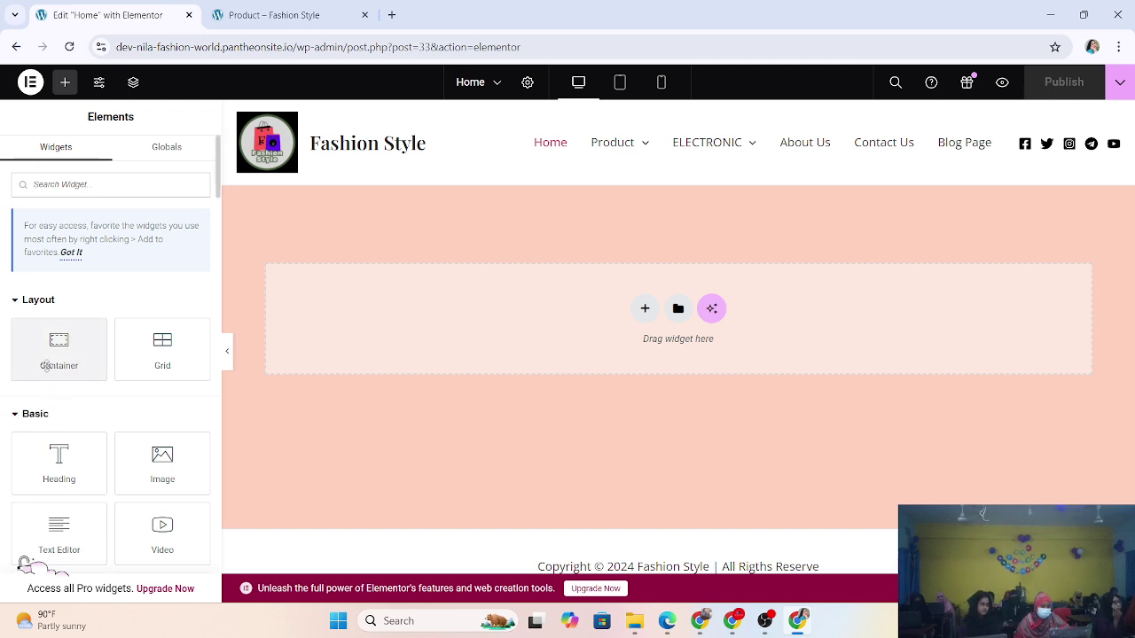
# Look through the Elementor widgets in the Layout, Basic, Pro and General groups, checking which ones are locked.
pyautogui.scroll(-1, 42, 349)
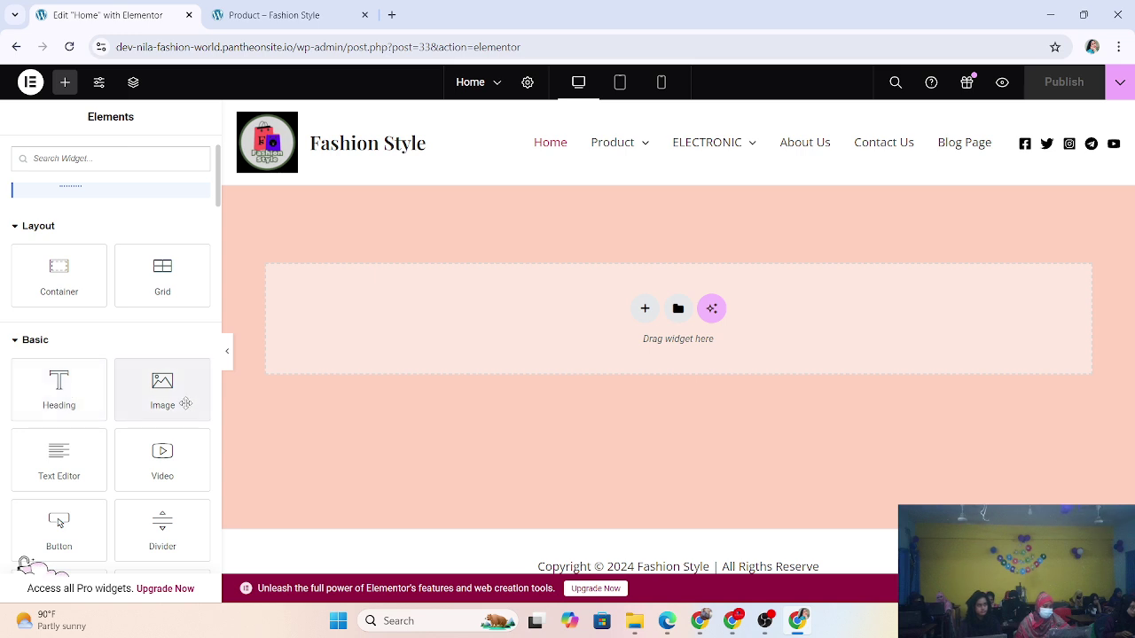
pyautogui.scroll(-1, 177, 405)
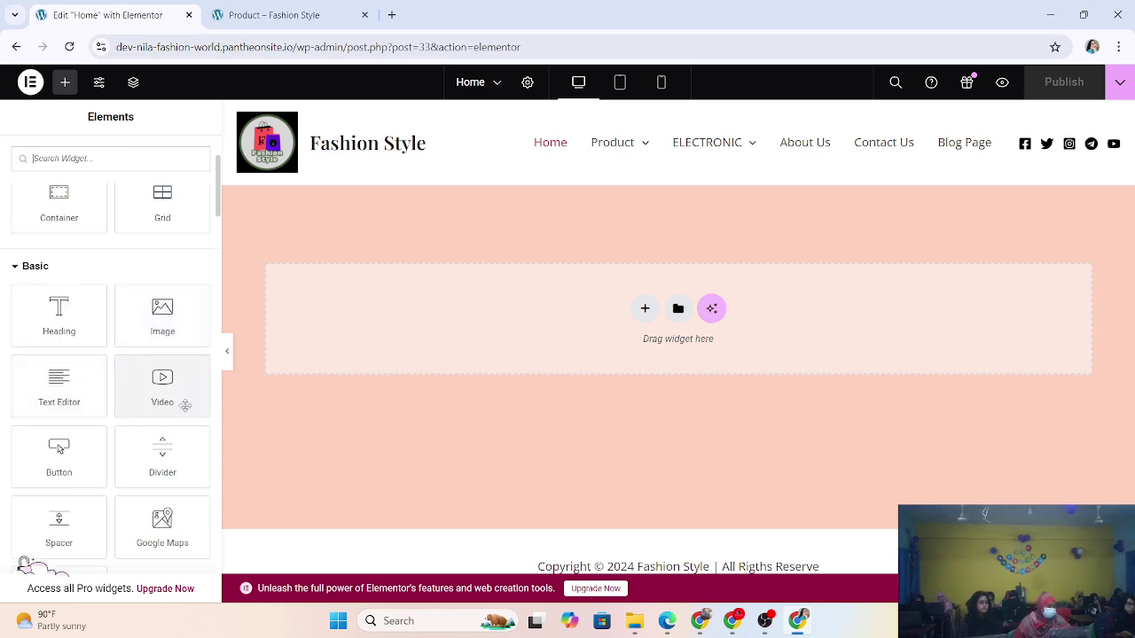
pyautogui.scroll(-1, 77, 477)
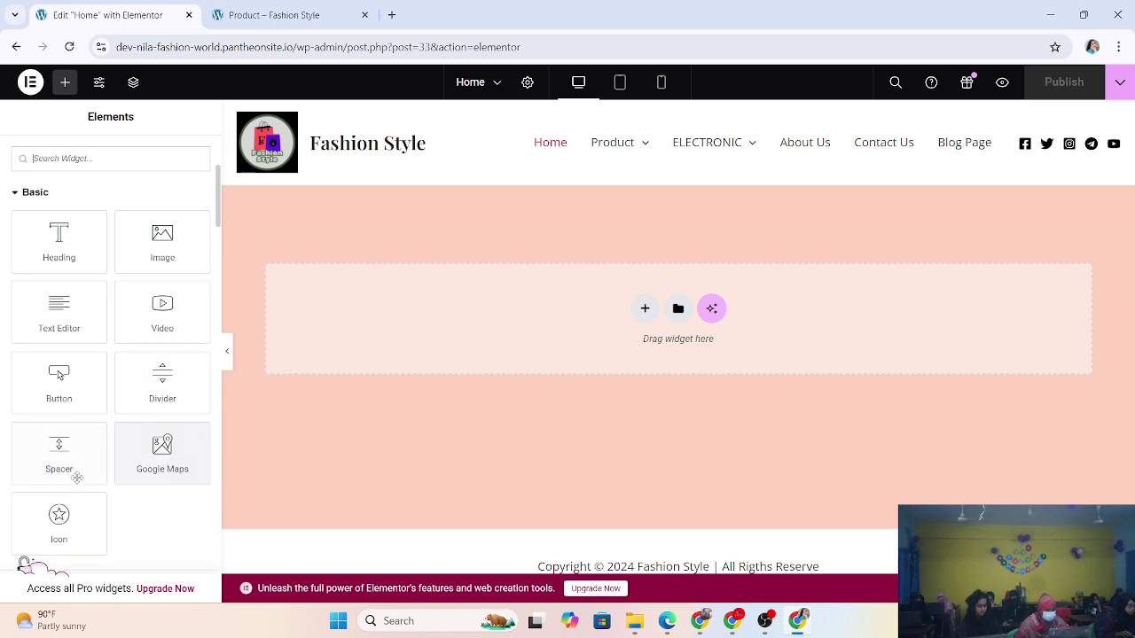
pyautogui.scroll(-1, 120, 478)
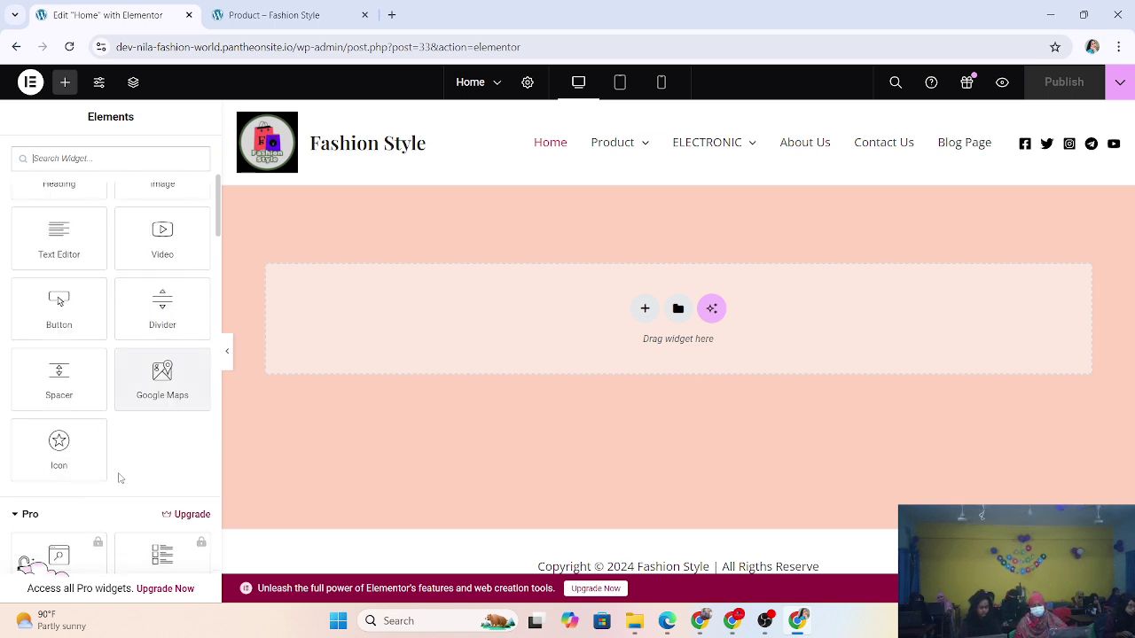
pyautogui.scroll(-1, 78, 454)
pyautogui.scroll(-1, 89, 458)
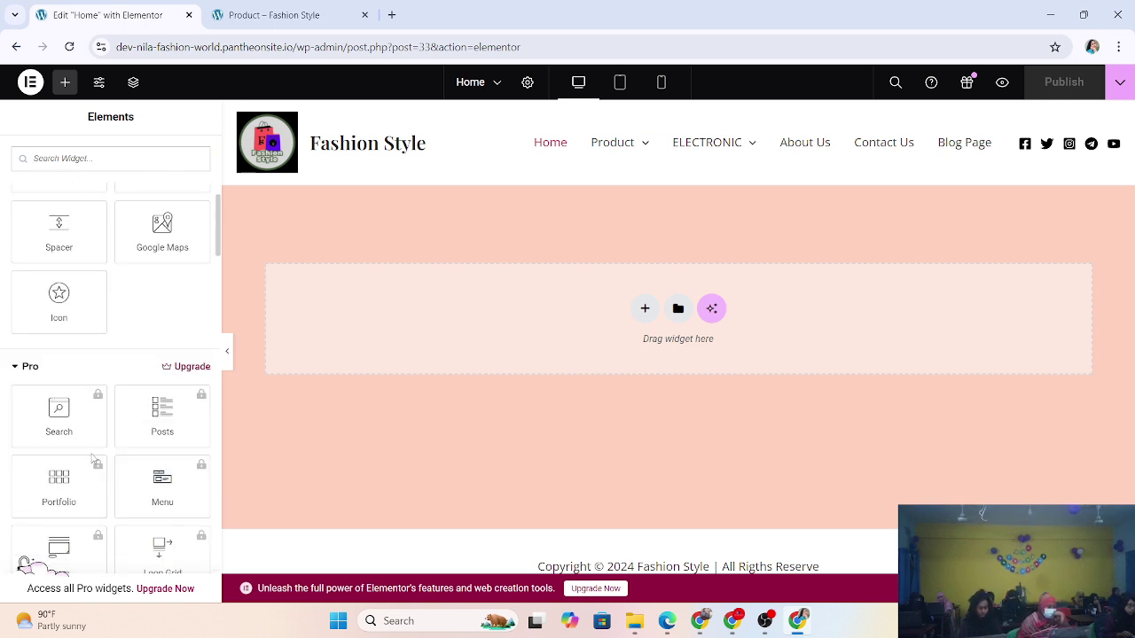
pyautogui.scroll(-15, 92, 458)
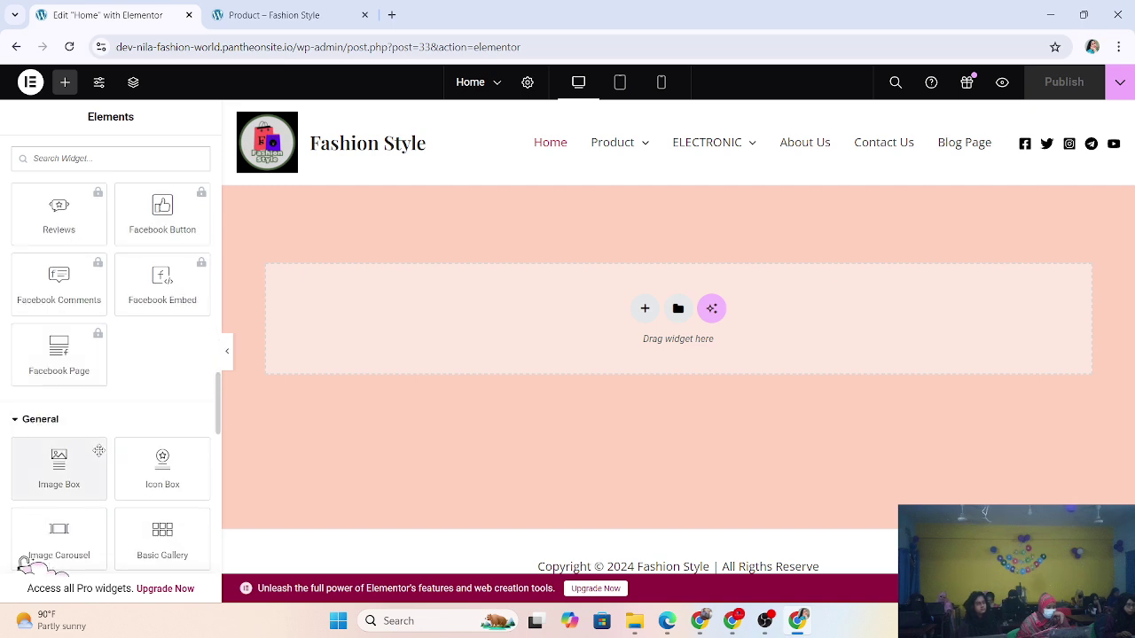
pyautogui.scroll(-4, 97, 451)
pyautogui.scroll(2, 96, 450)
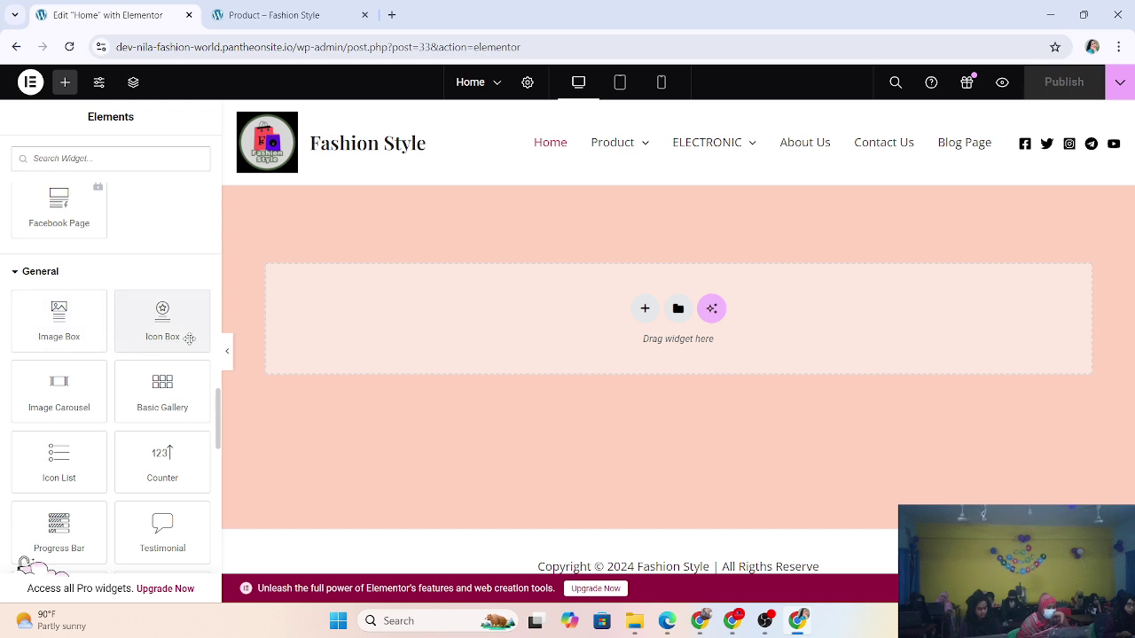
pyautogui.scroll(3, 155, 364)
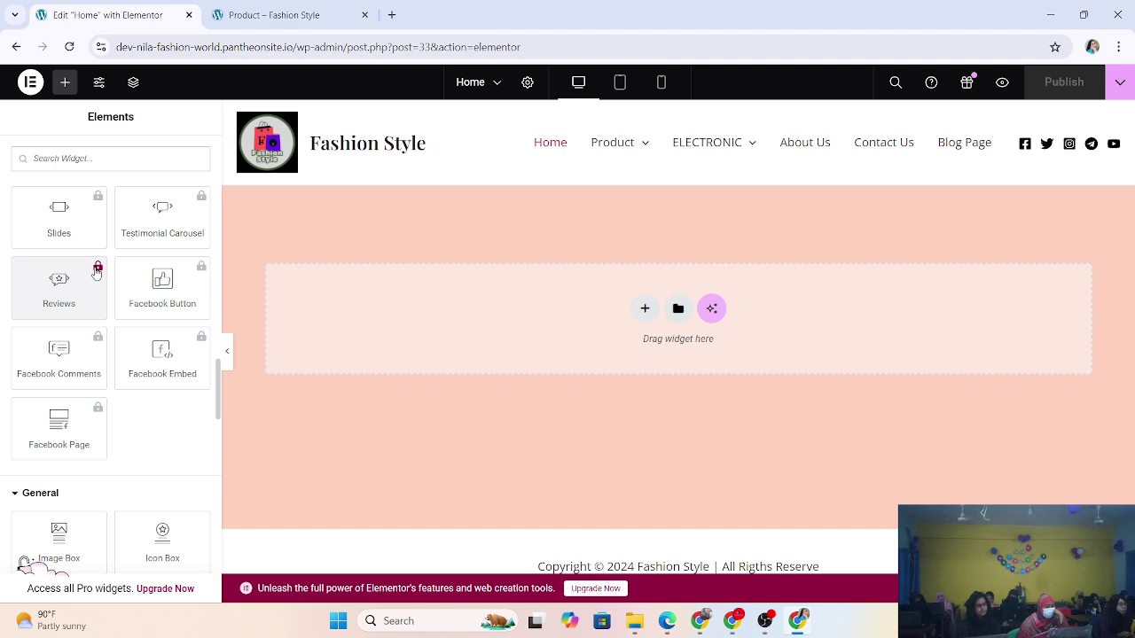
# Look through the locked Pro widgets and the General widgets from Image Box to Sidebar.
pyautogui.scroll(15, 122, 292)
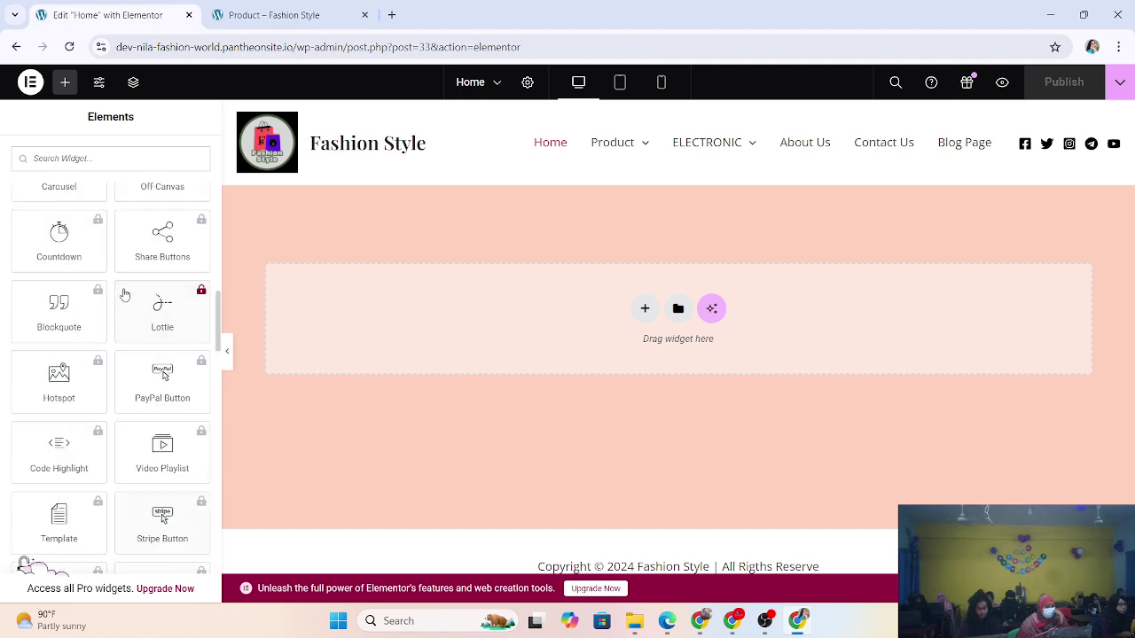
pyautogui.scroll(-20, 125, 293)
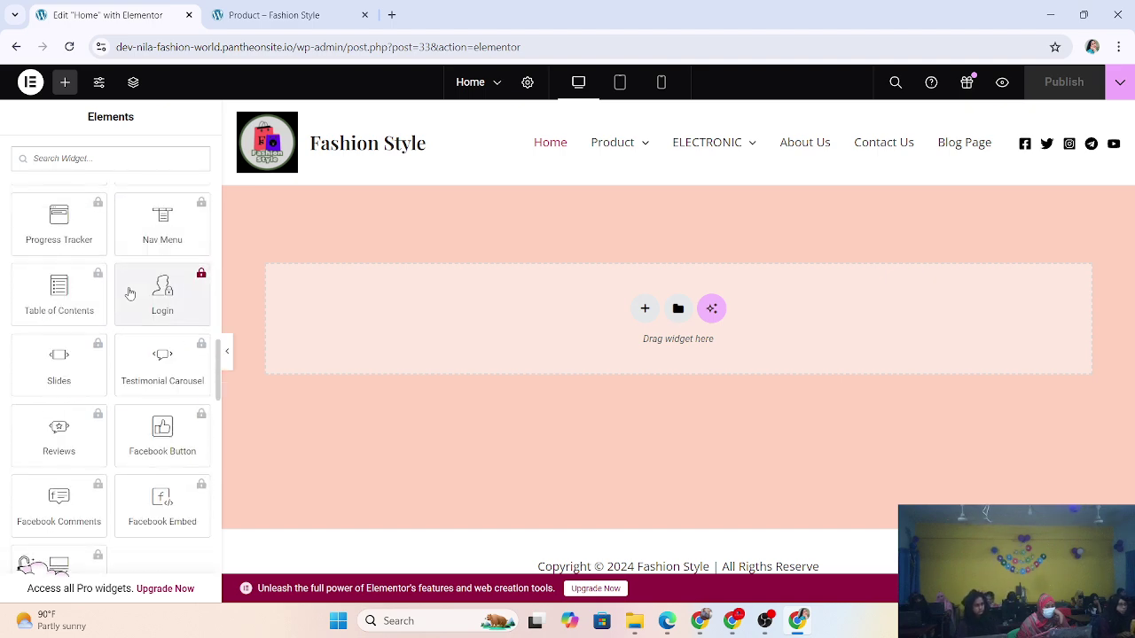
pyautogui.scroll(1, 125, 283)
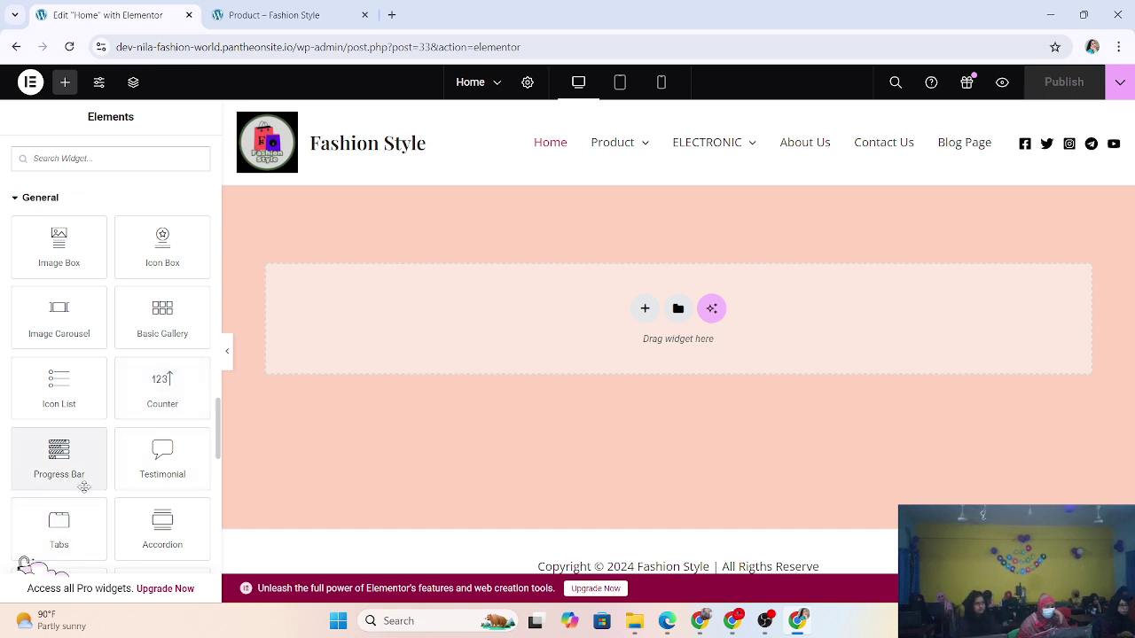
pyautogui.scroll(-1, 180, 483)
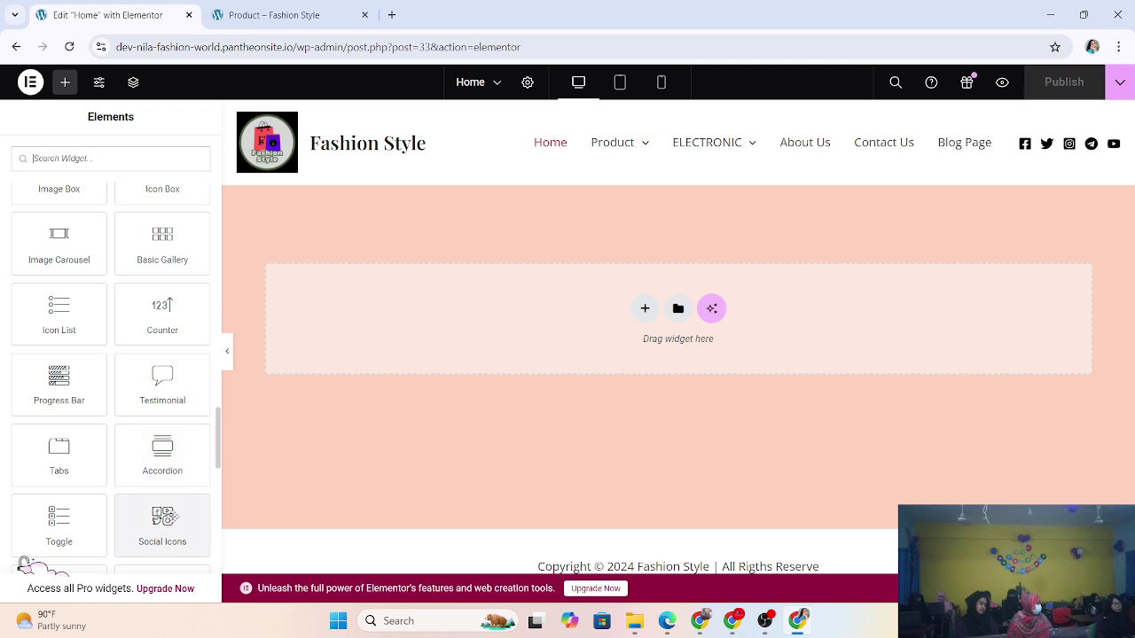
pyautogui.scroll(-1, 180, 471)
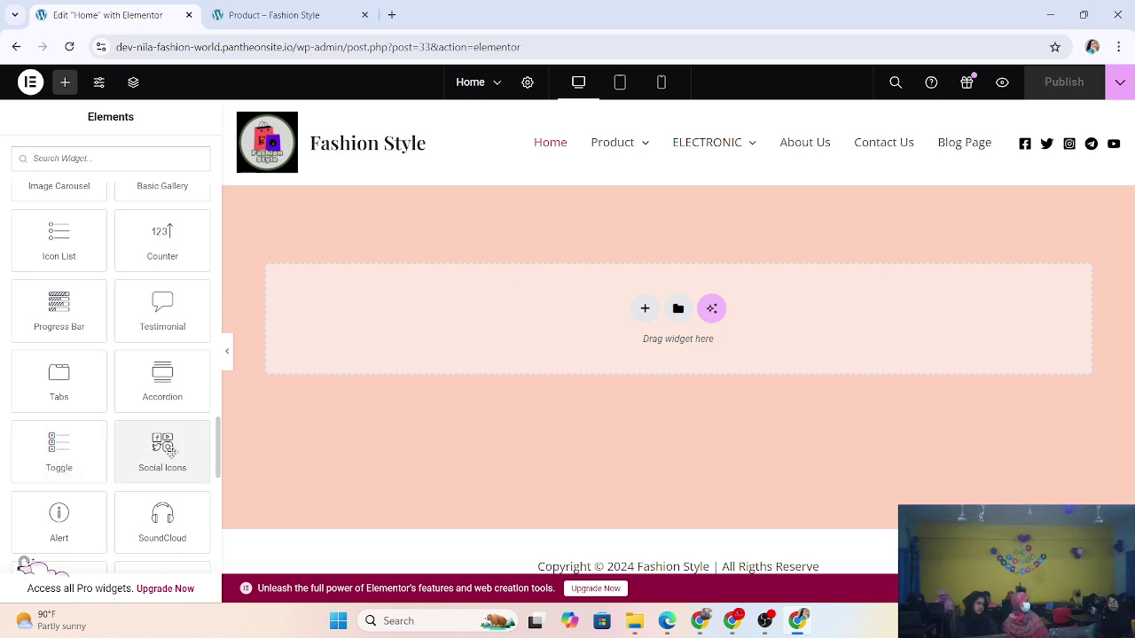
pyautogui.scroll(-1, 168, 449)
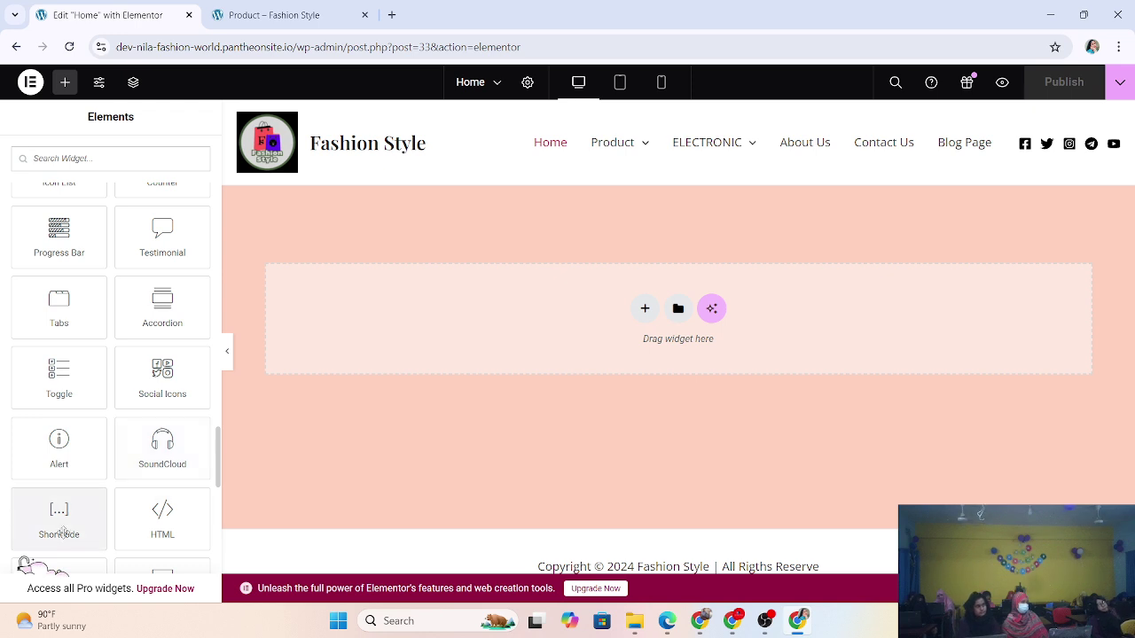
pyautogui.scroll(-1, 190, 524)
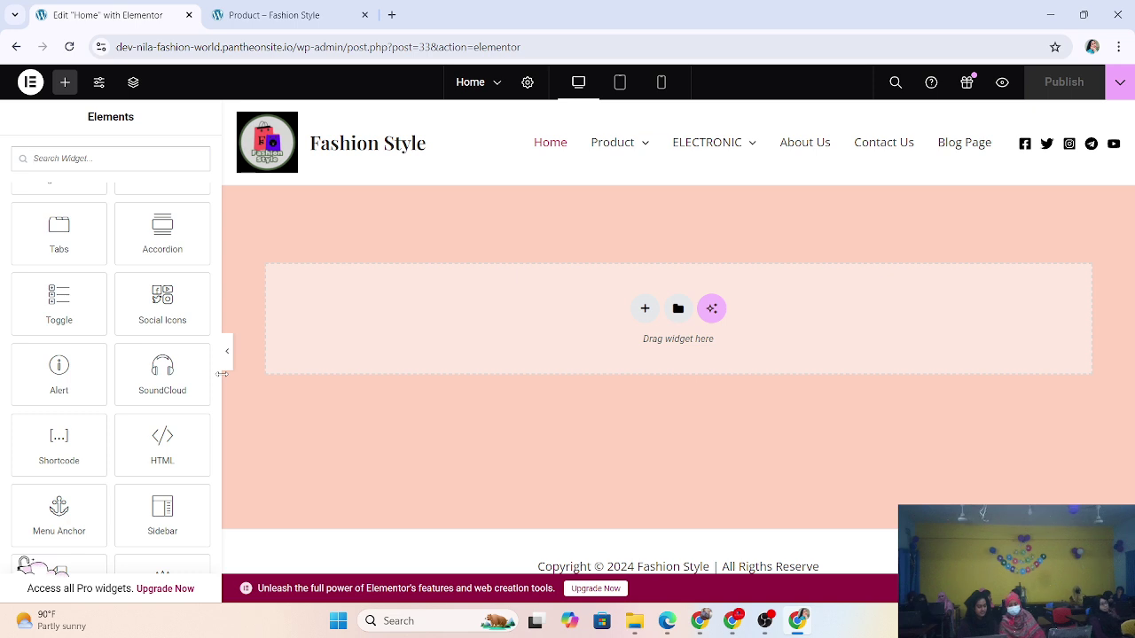
# Review the widget list from the Layout group down to Link In Bio, checking which Link In Bio widgets are locked.
pyautogui.scroll(10, 124, 358)
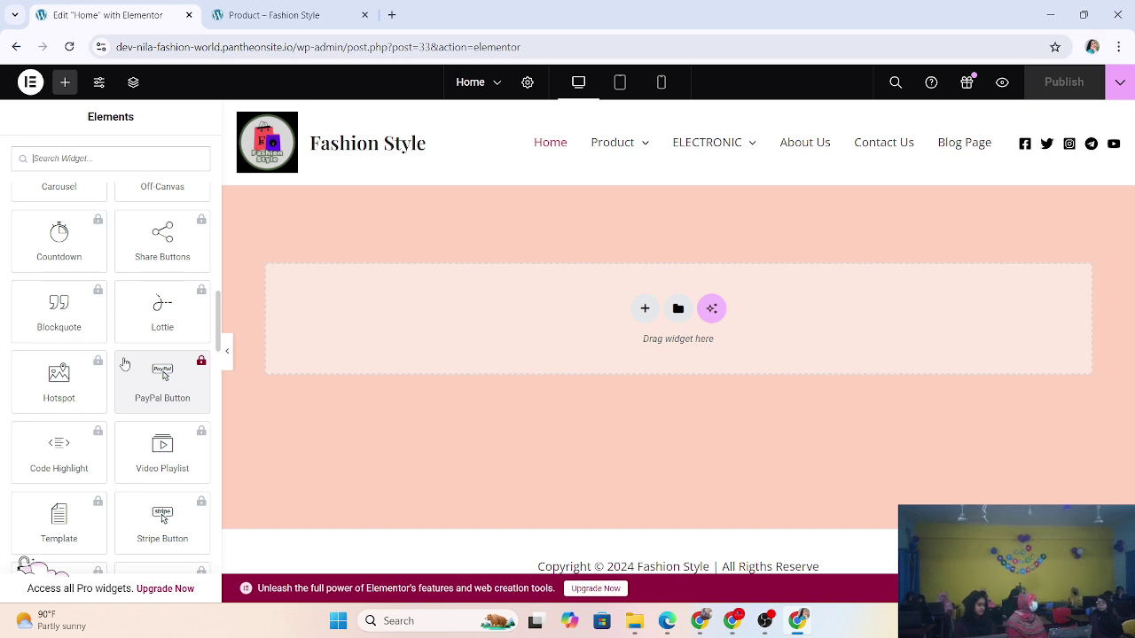
pyautogui.scroll(10, 124, 363)
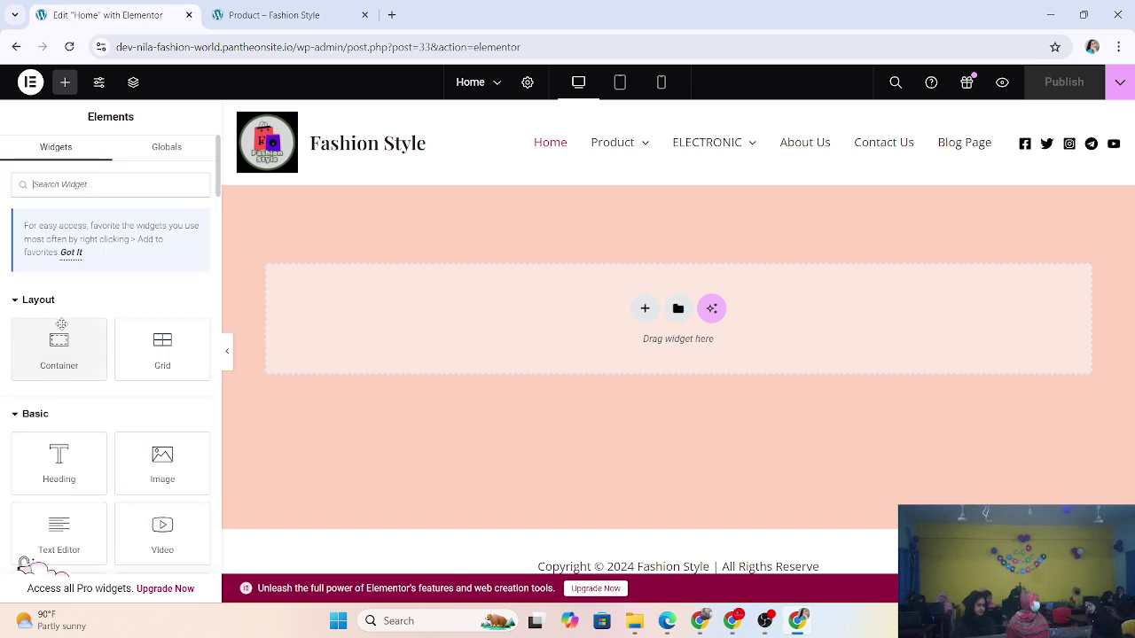
pyautogui.scroll(-5, 61, 324)
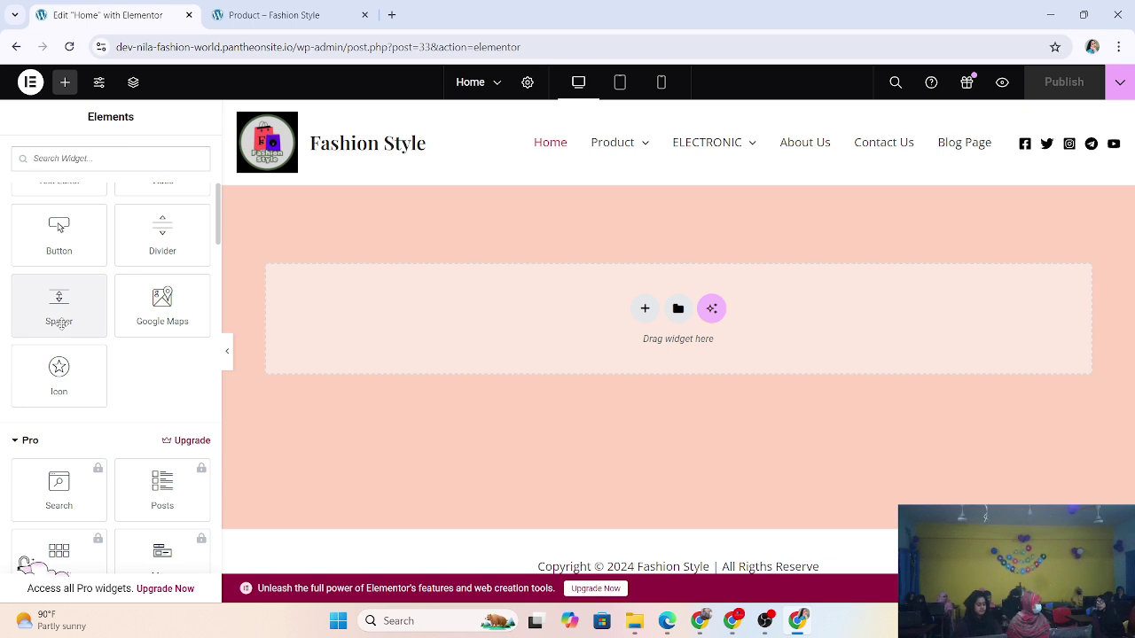
pyautogui.scroll(-10, 58, 324)
pyautogui.scroll(-15, 60, 327)
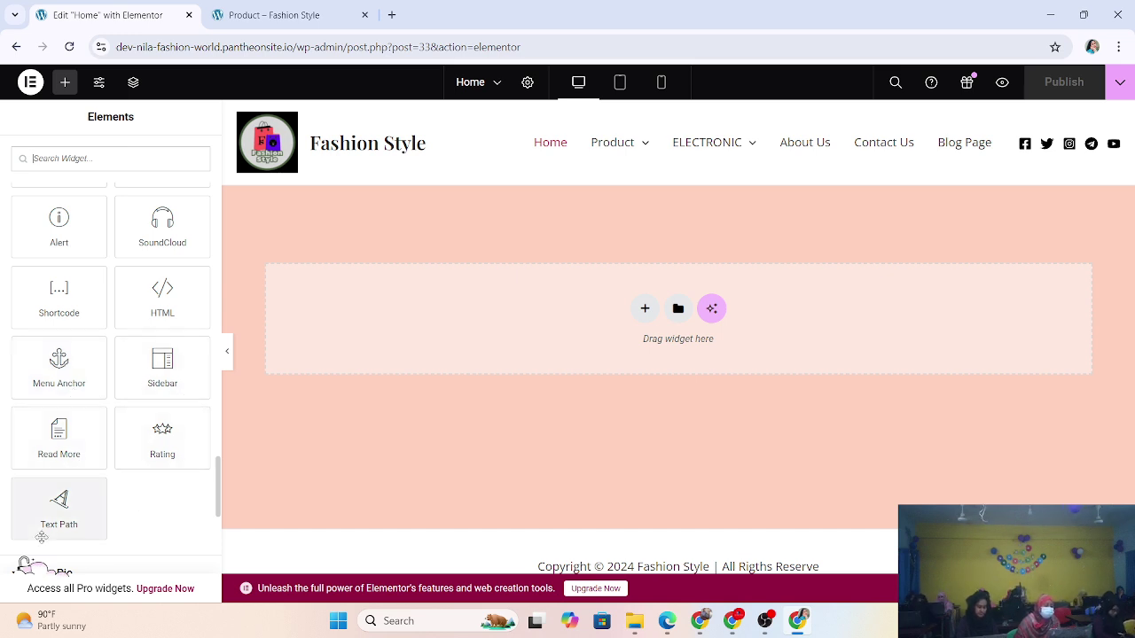
pyautogui.scroll(-3, 88, 533)
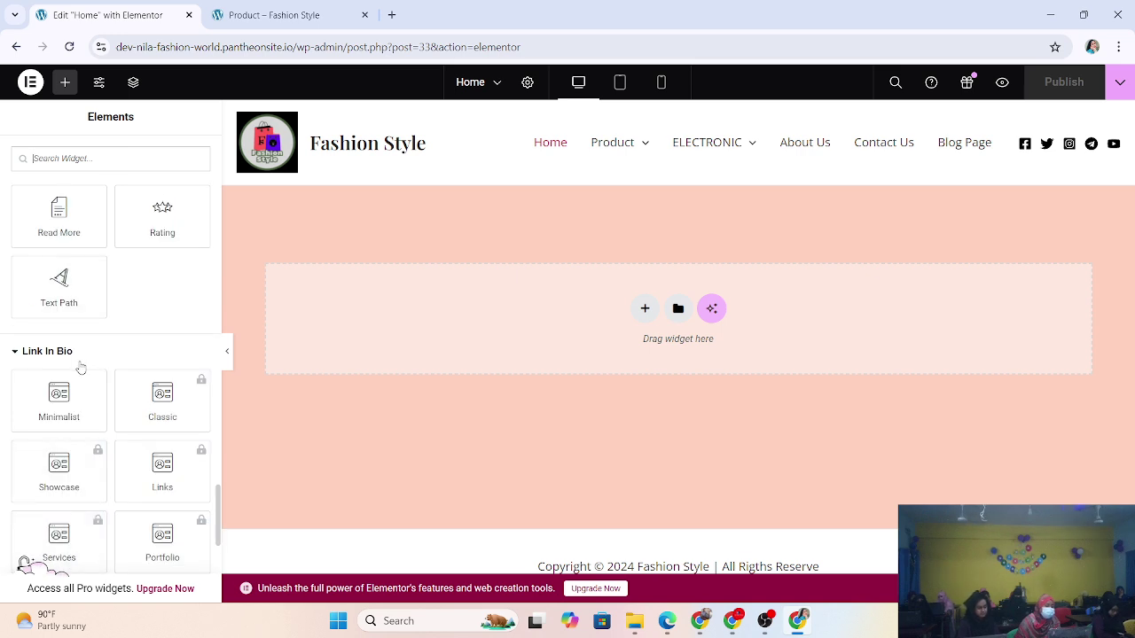
pyautogui.scroll(-1, 80, 367)
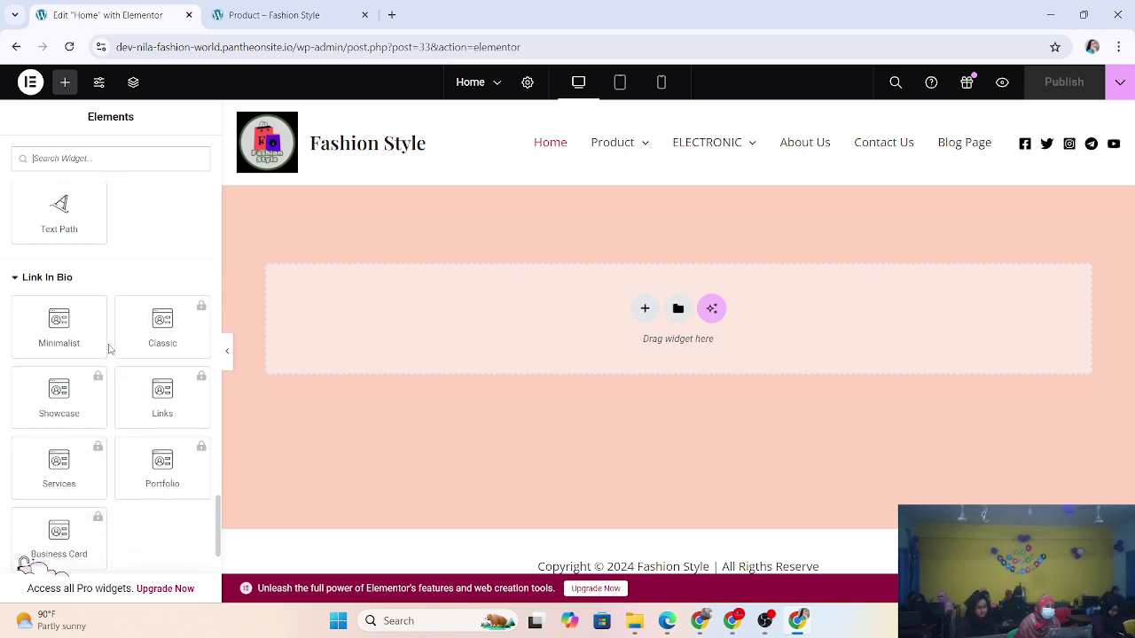
pyautogui.scroll(-2, 81, 368)
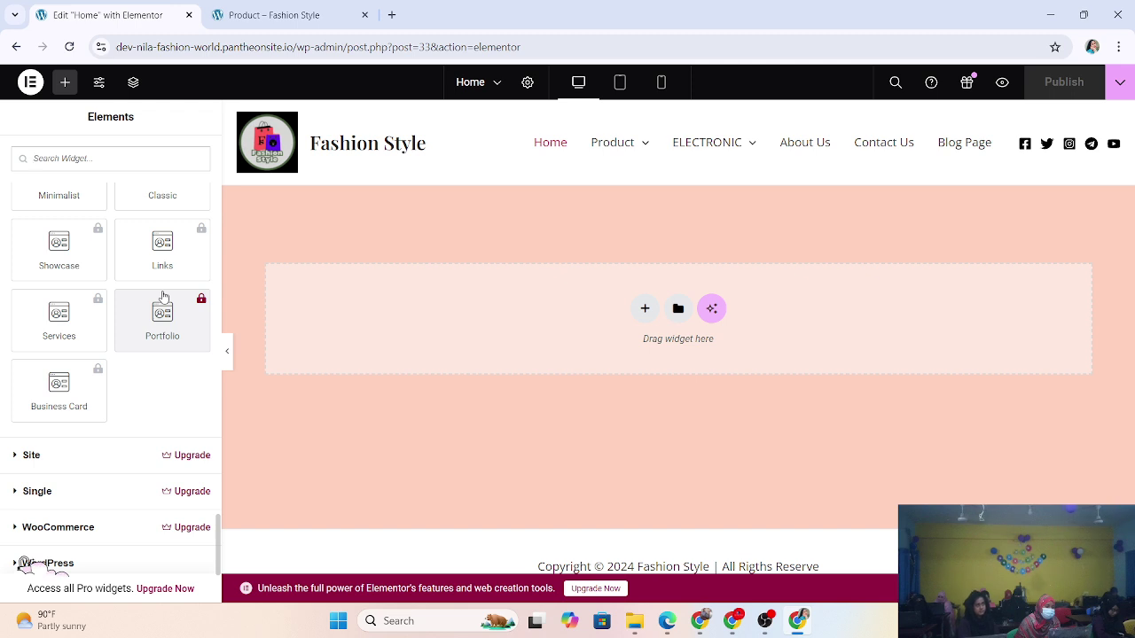
pyautogui.scroll(-1, 163, 298)
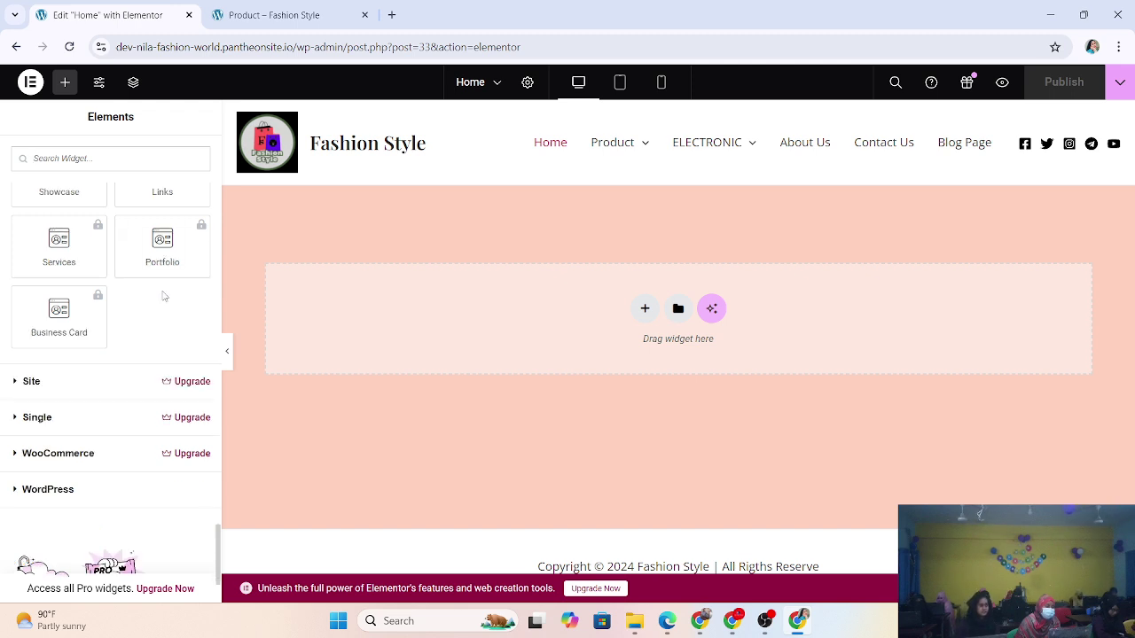
# Expand the Site, Single and WooCommerce widget groups and look through the widgets they contain.
pyautogui.click(77, 383)
pyautogui.scroll(-9, 77, 387)
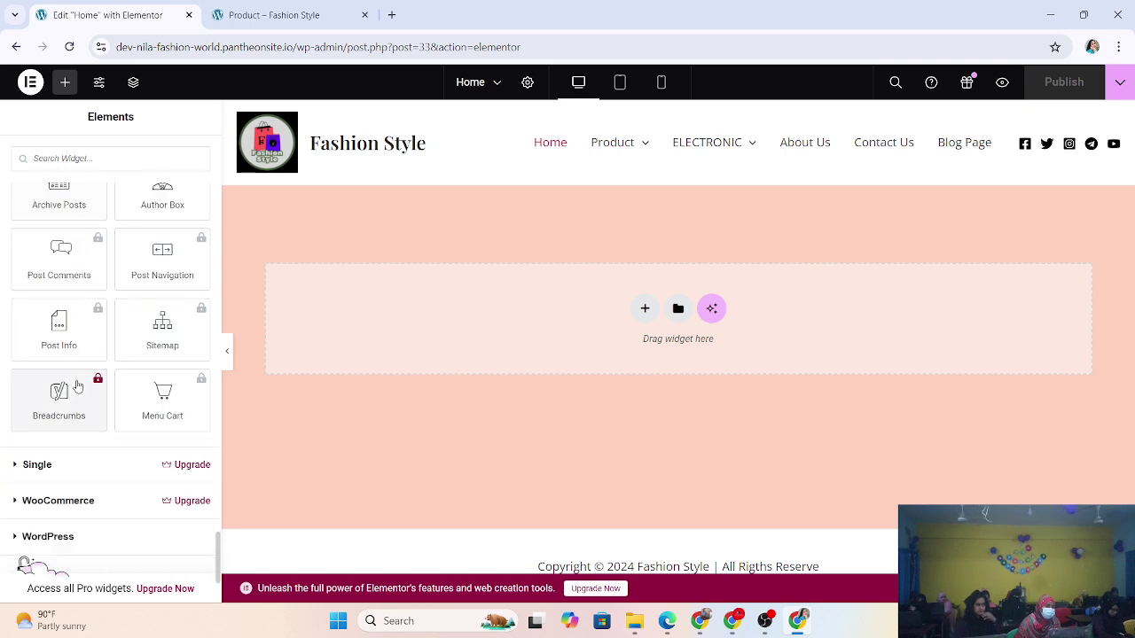
pyautogui.scroll(-2, 77, 387)
pyautogui.click(67, 282)
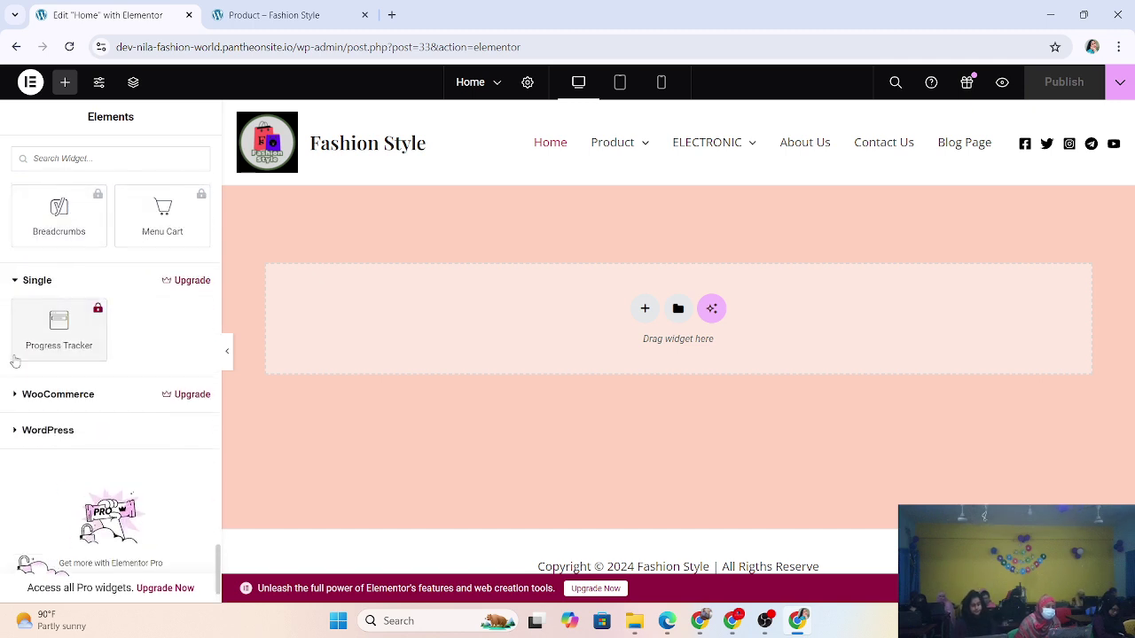
pyautogui.click(108, 398)
pyautogui.scroll(-3, 108, 401)
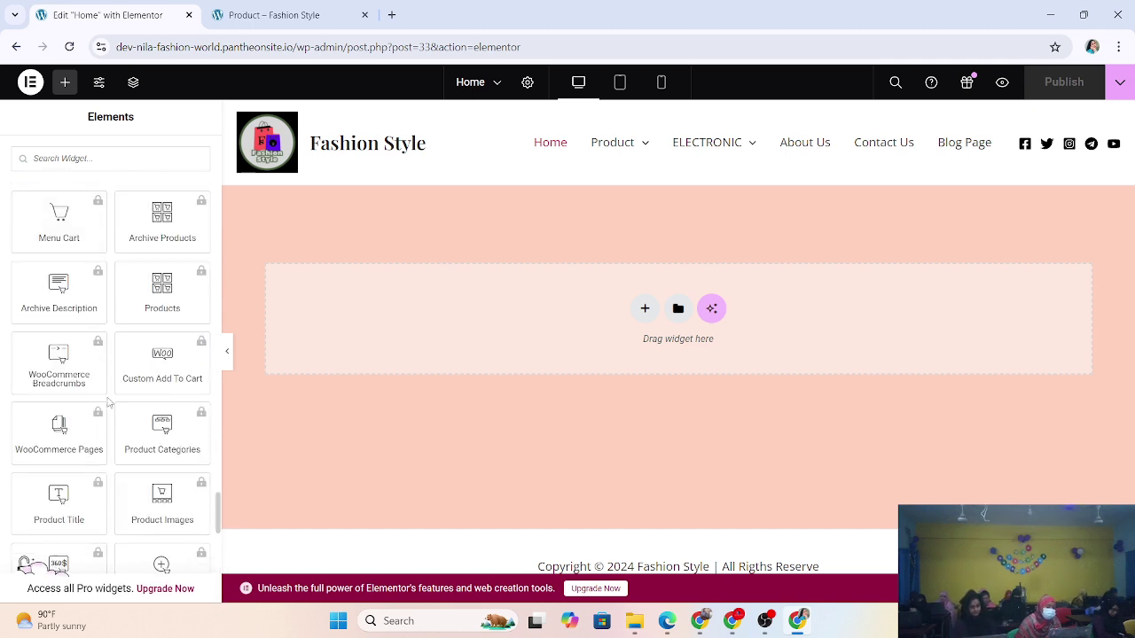
pyautogui.scroll(-5, 108, 403)
# Expand the WordPress widget group, look through its widgets, and return to the start of the widget list.
pyautogui.click(137, 352)
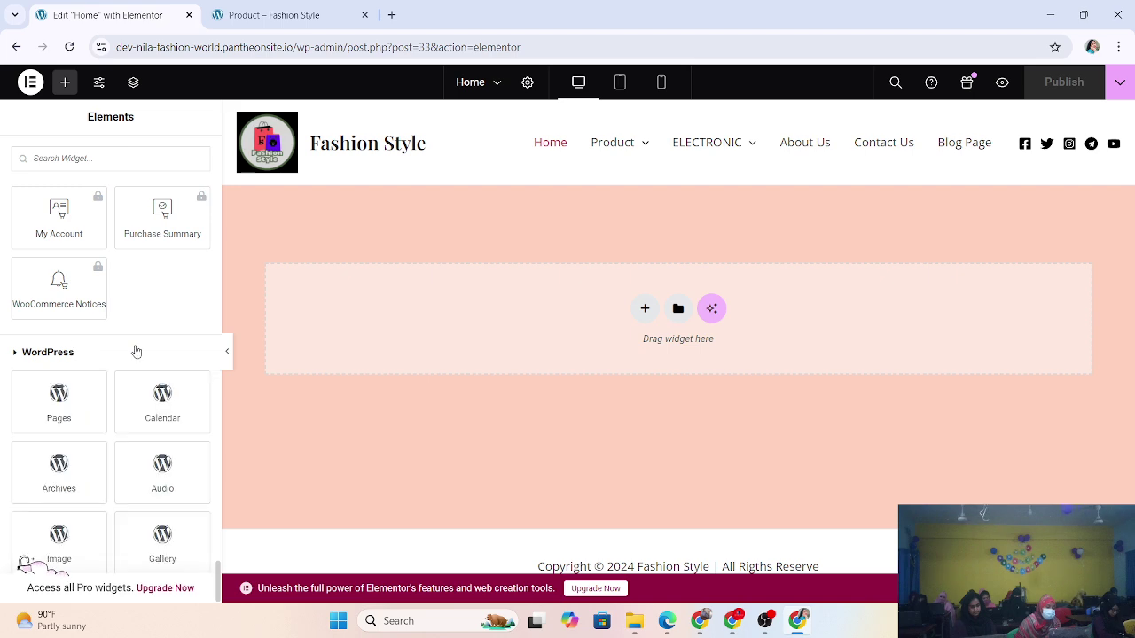
pyautogui.click(85, 353)
pyautogui.scroll(-4, 160, 523)
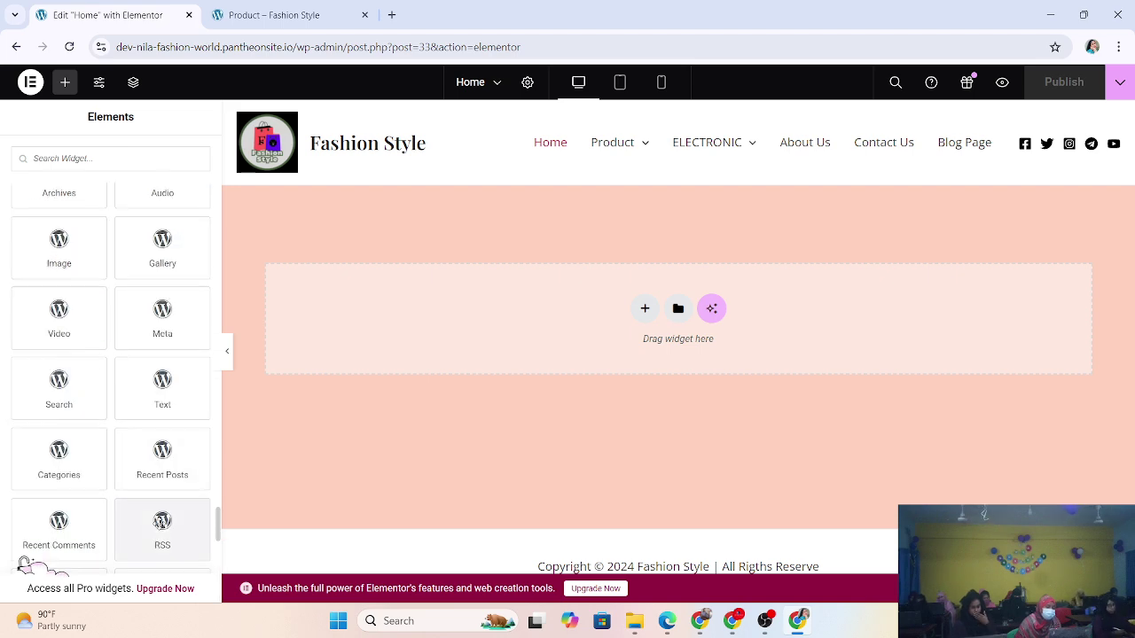
pyautogui.scroll(-3, 155, 522)
pyautogui.scroll(15, 86, 412)
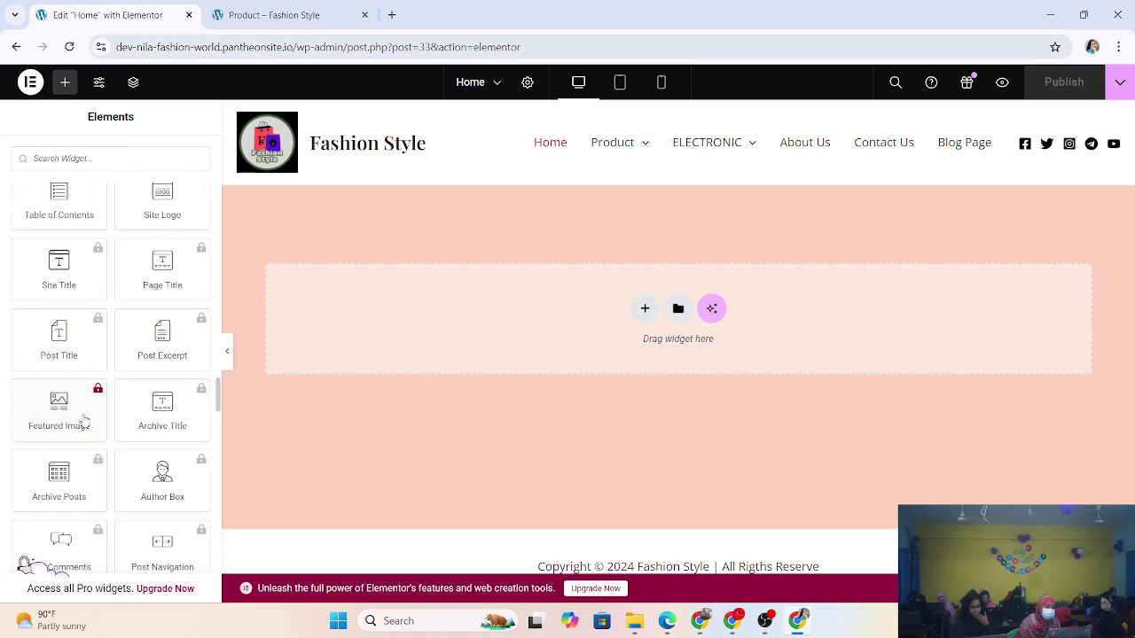
pyautogui.scroll(20, 83, 414)
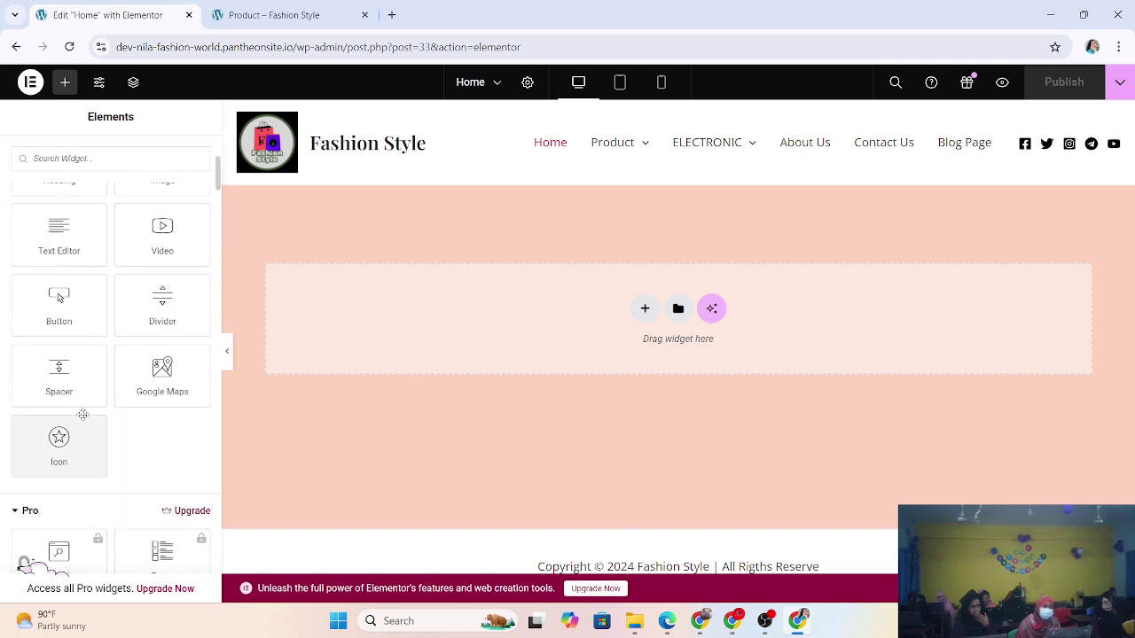
pyautogui.scroll(5, 83, 414)
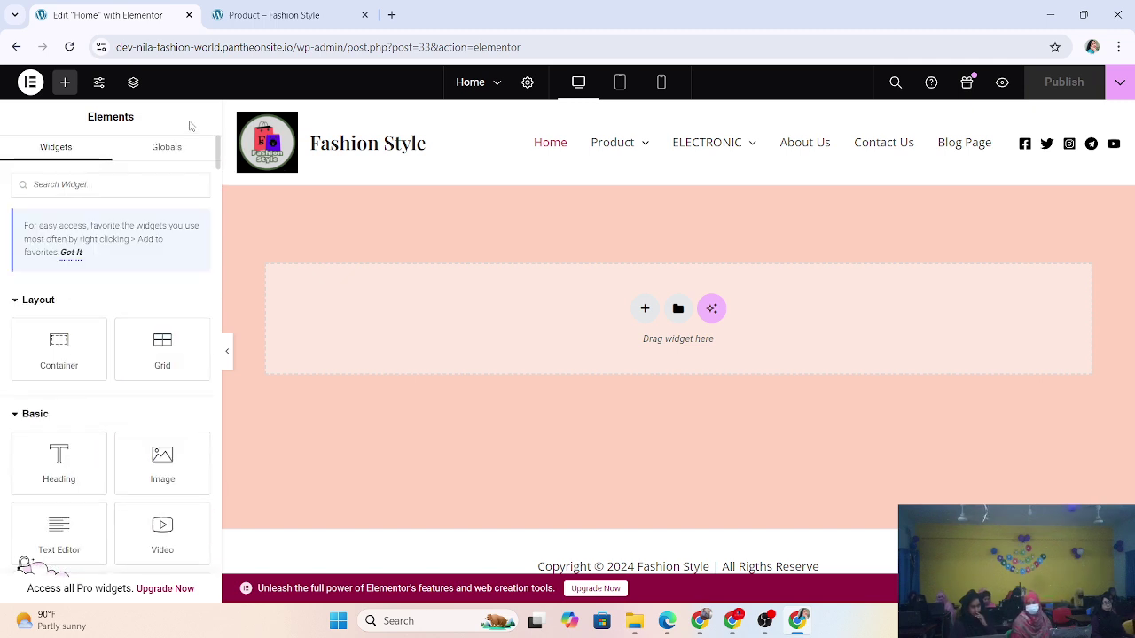
pyautogui.click(391, 15)
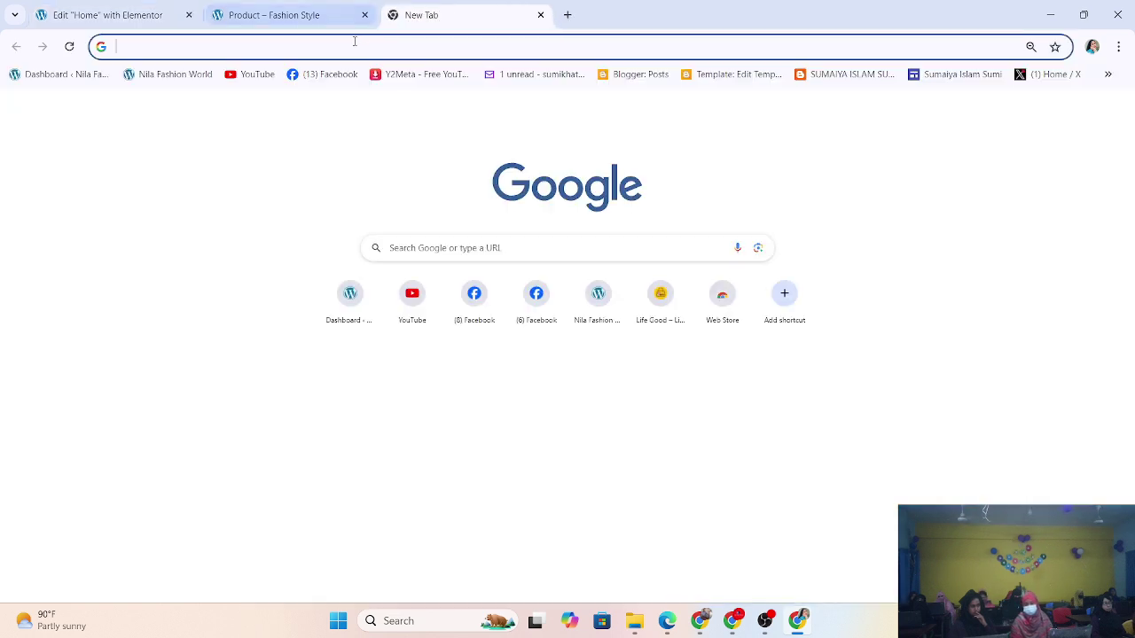
pyautogui.write('www.e')
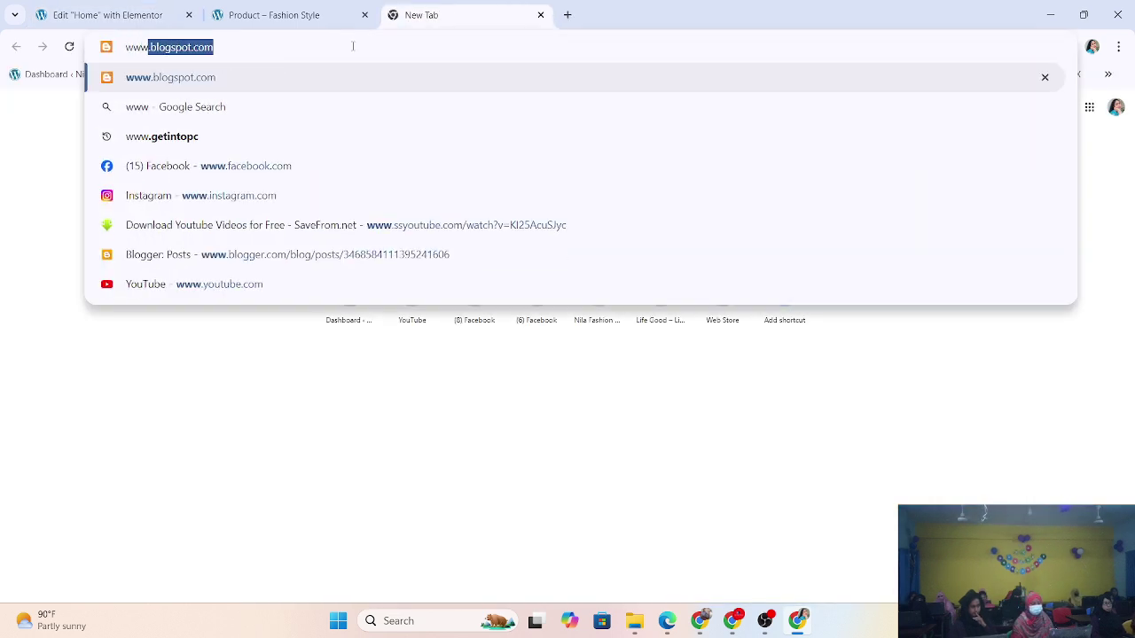
pyautogui.write('l')
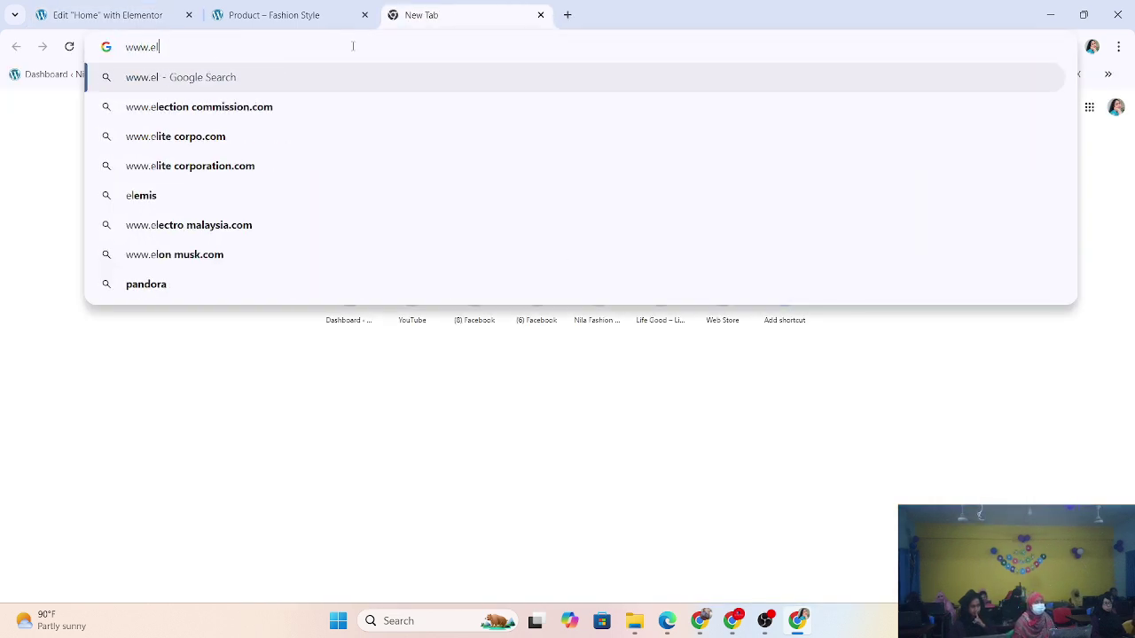
pyautogui.write('emen')
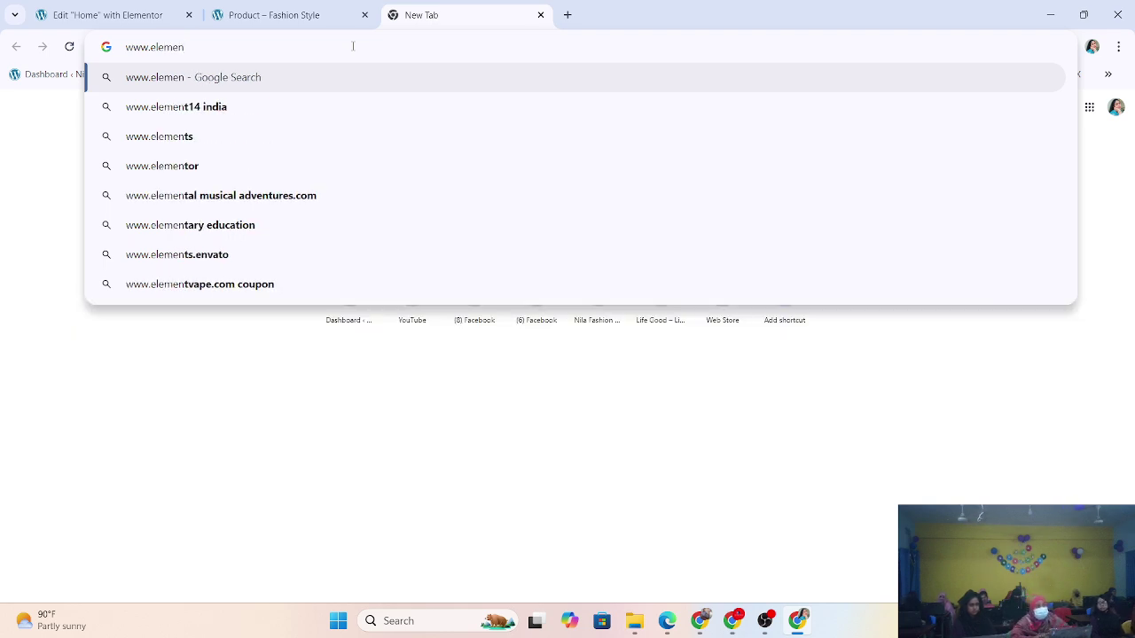
pyautogui.write('tor.com')
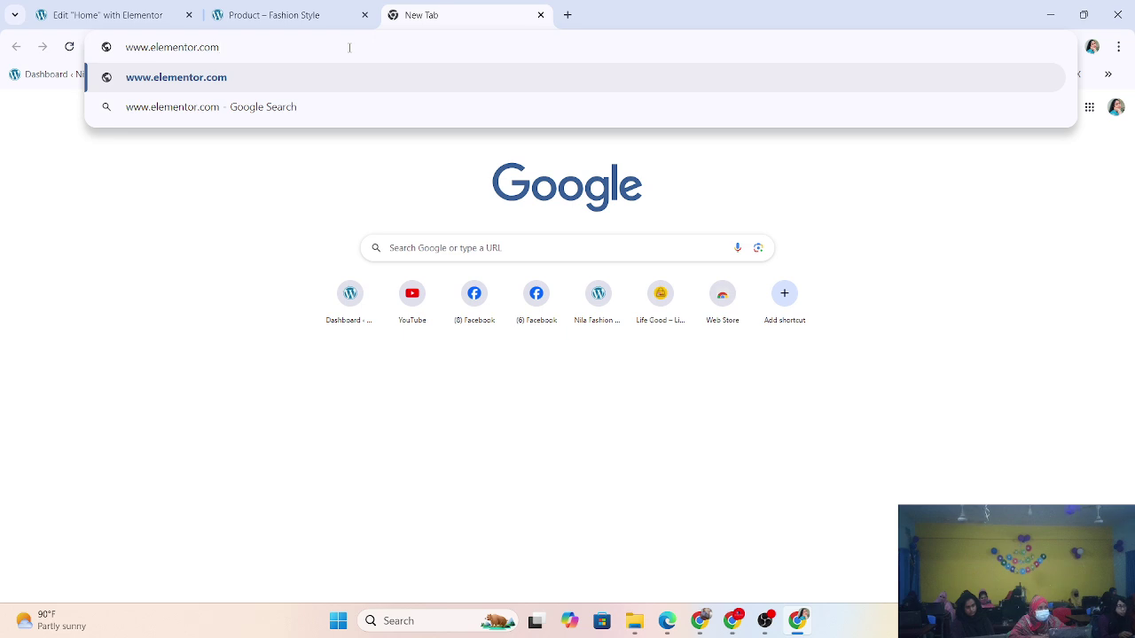
pyautogui.press('Return')
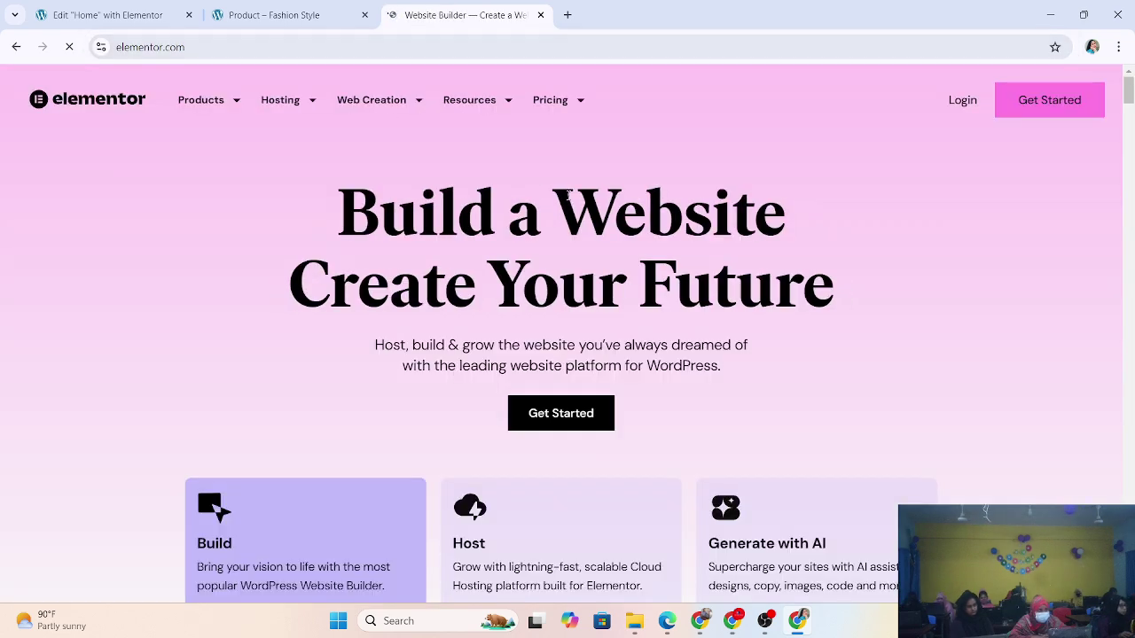
# Look over the Elementor site's full address and home page, and show the list of its products.
pyautogui.click(370, 49)
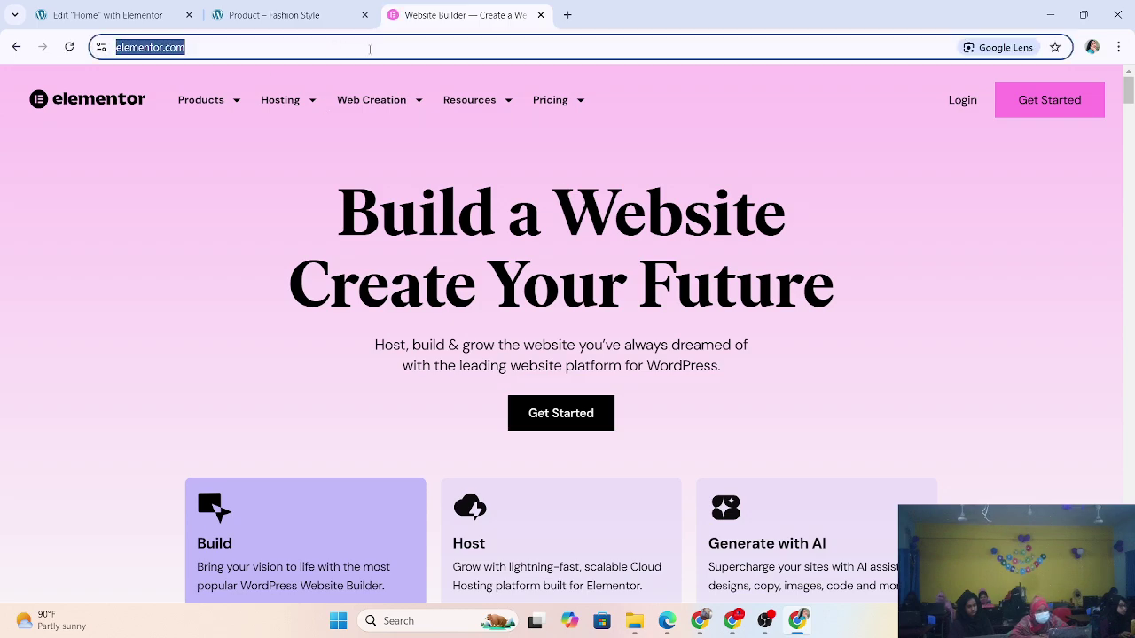
pyautogui.click(369, 49)
pyautogui.scroll(-10, 578, 252)
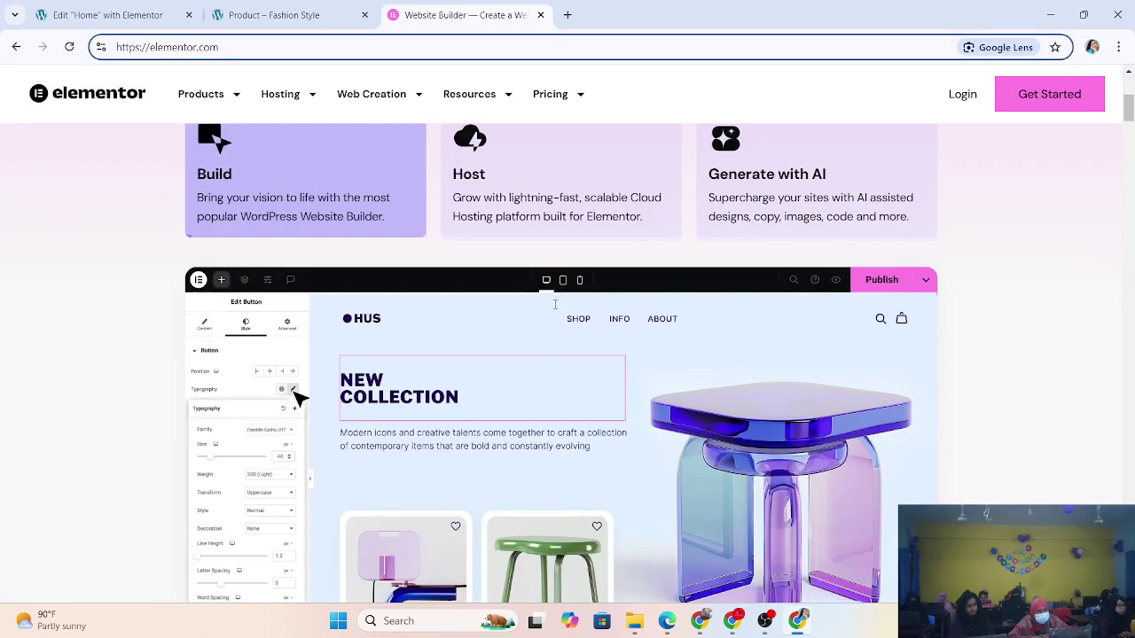
pyautogui.scroll(5, 109, 135)
pyautogui.scroll(5, 109, 135)
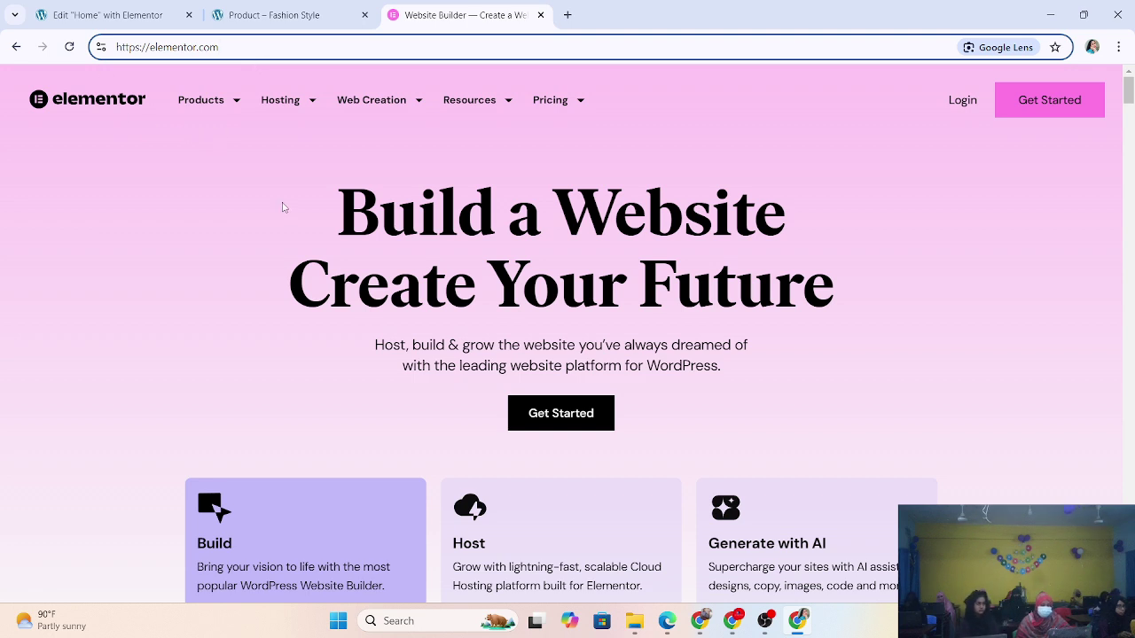
pyautogui.scroll(-1, 327, 164)
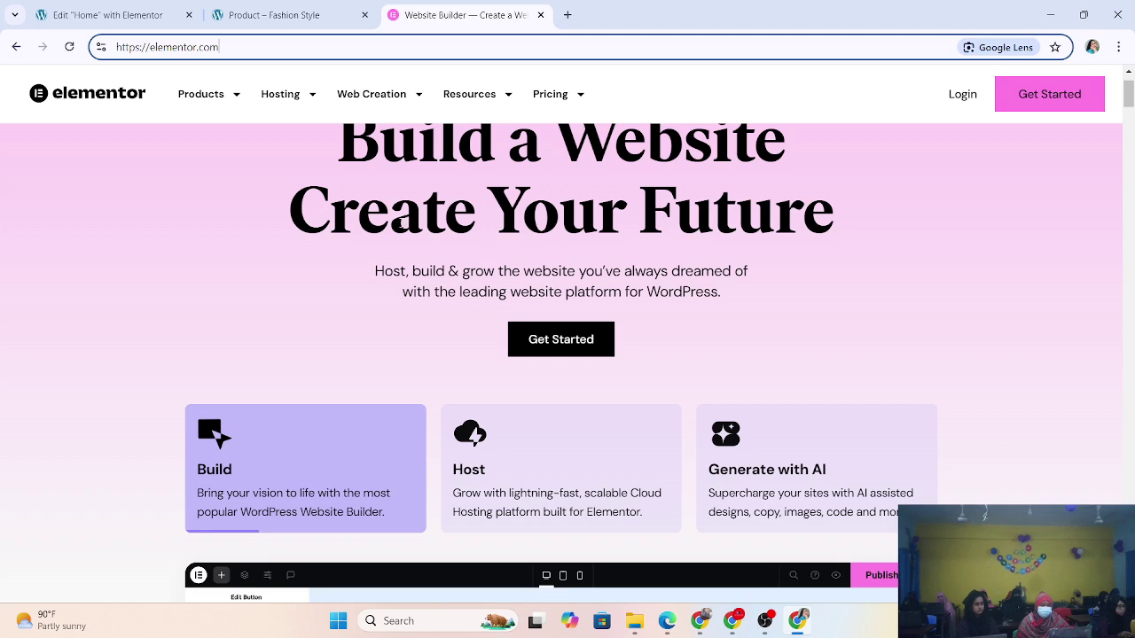
pyautogui.scroll(1, 536, 253)
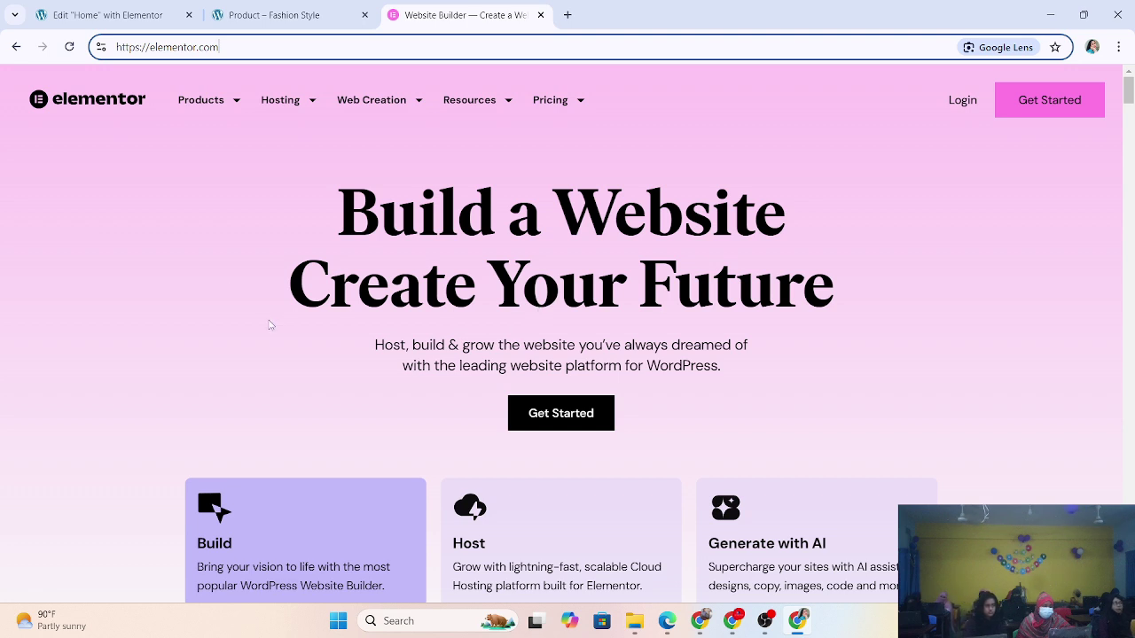
pyautogui.click(233, 103)
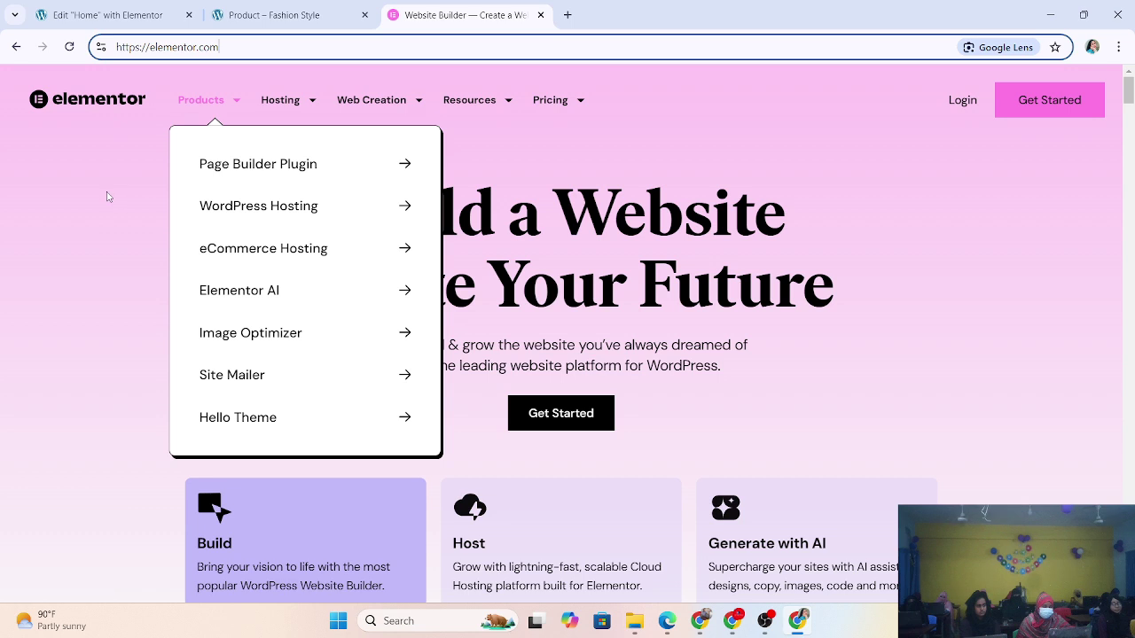
# Look through the Elementor site's hosting, web creation, resources and pricing offerings, and open the Page Builder Pro Plugin pricing page.
pyautogui.moveTo(237, 106)
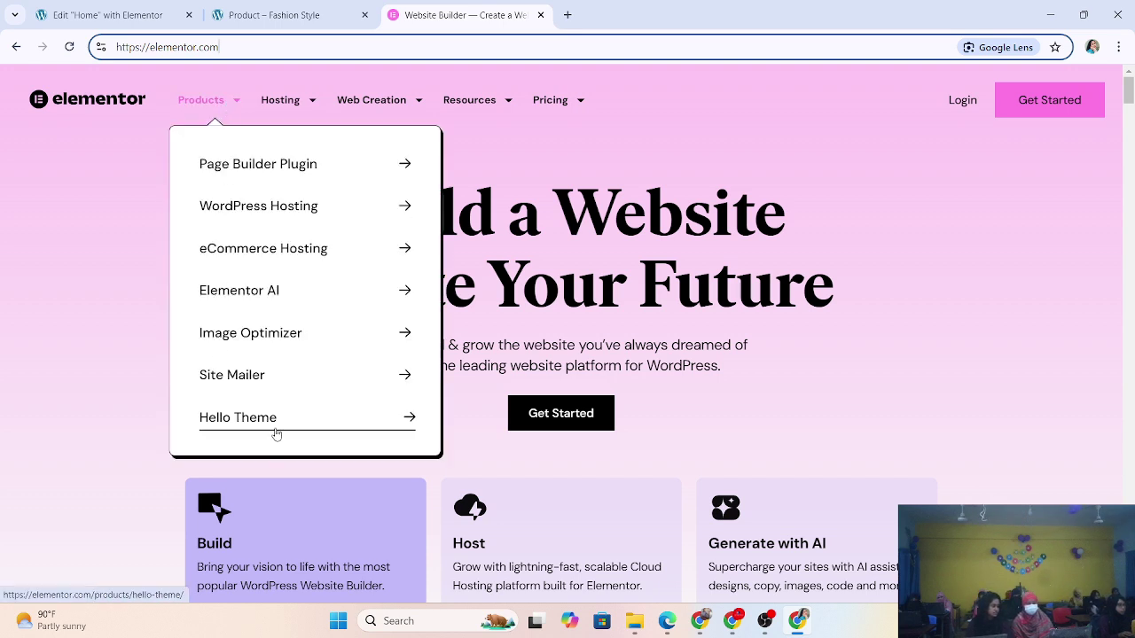
pyautogui.moveTo(301, 100)
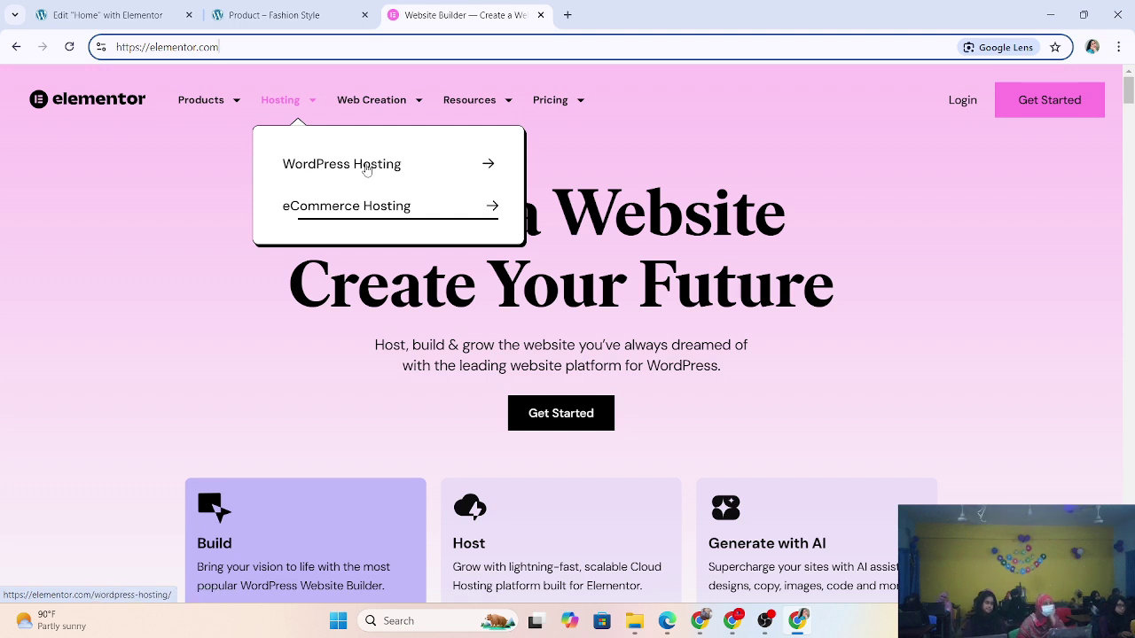
pyautogui.moveTo(399, 103)
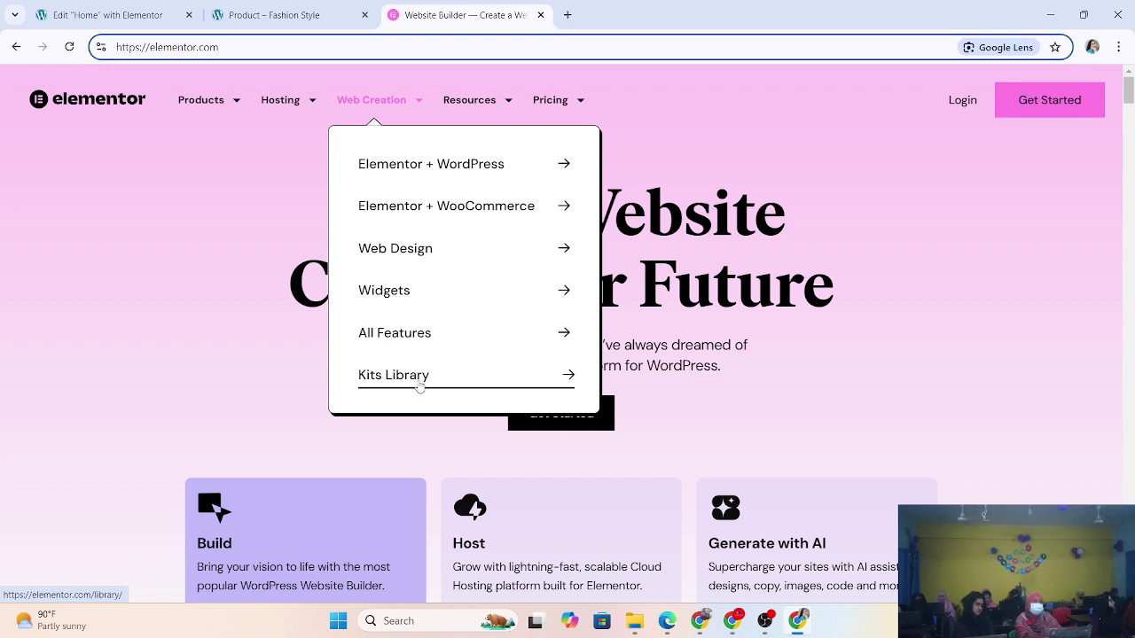
pyautogui.moveTo(491, 108)
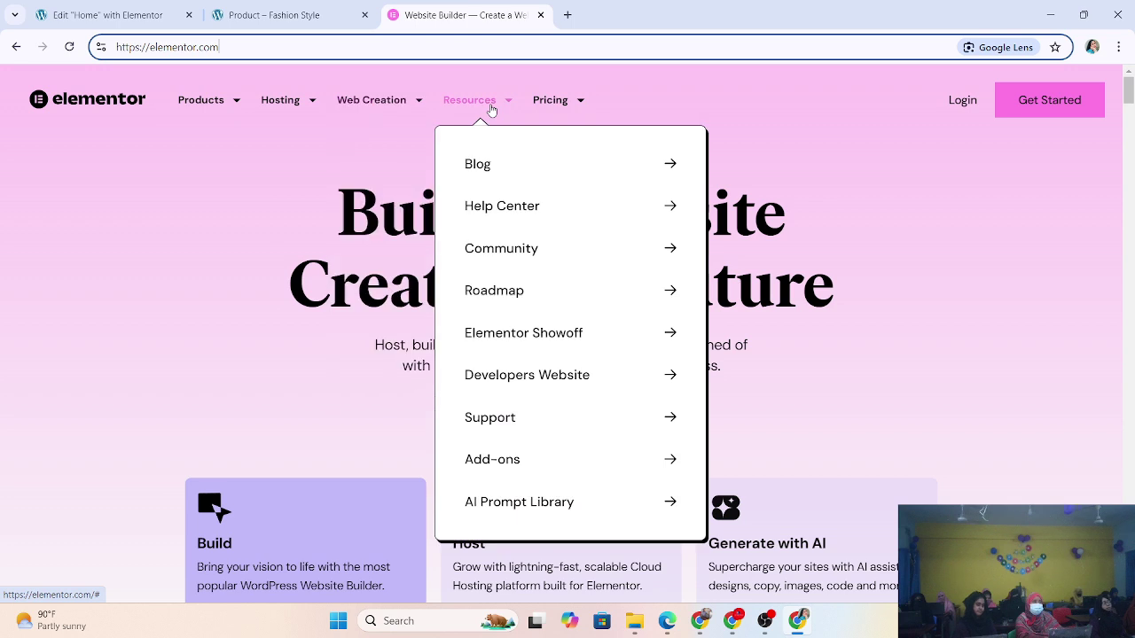
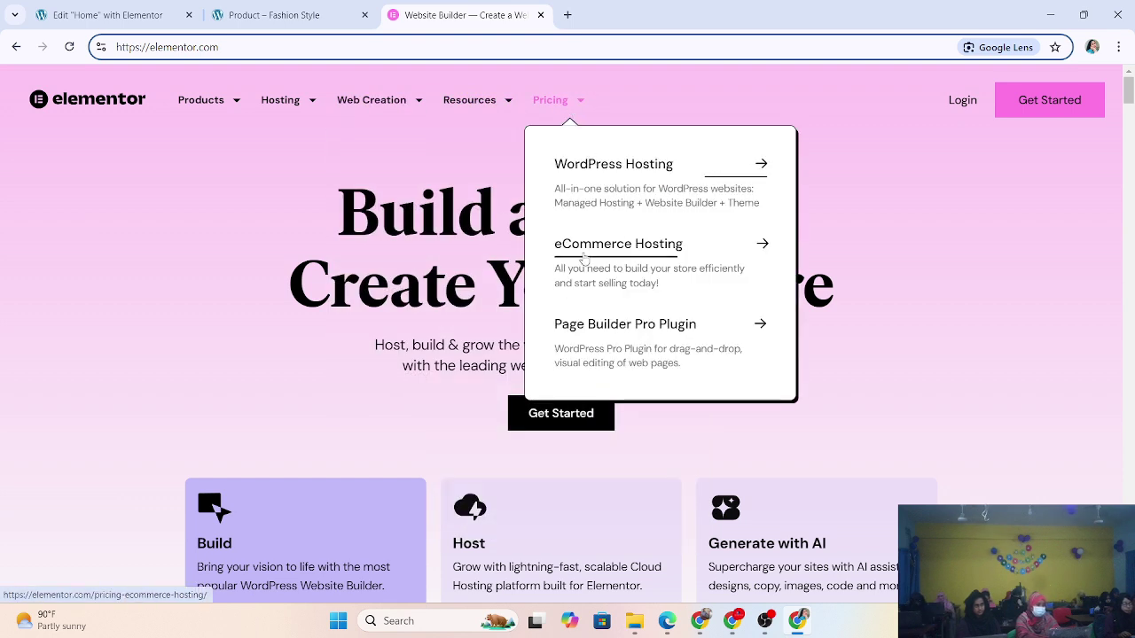
pyautogui.click(699, 332)
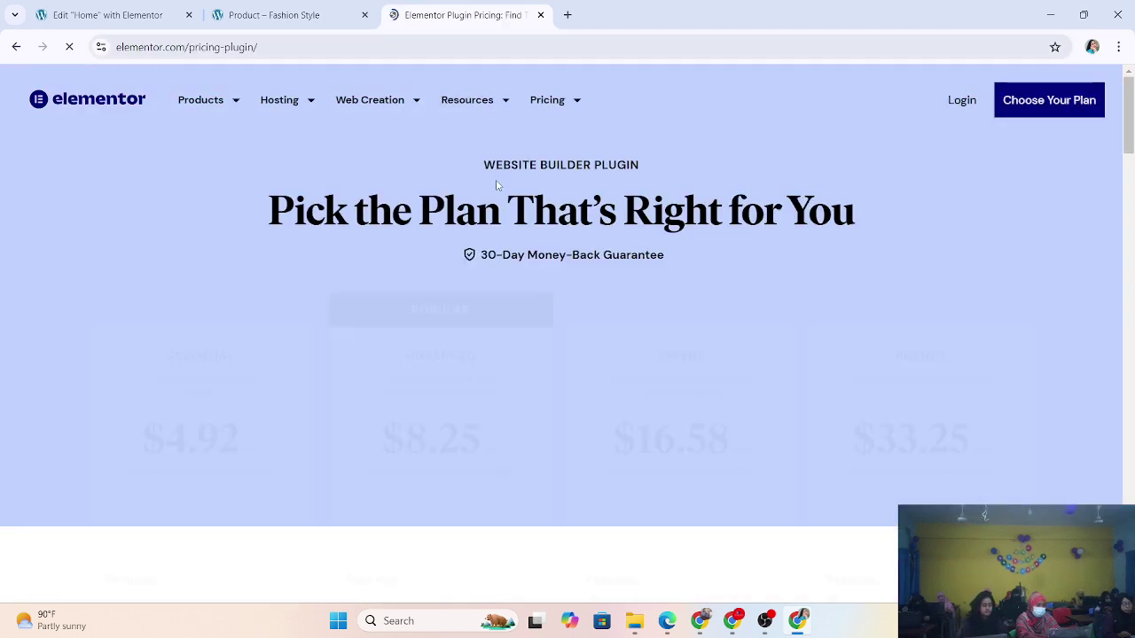
# Compare the prices and features of the Essential, Advanced, Expert and Agency plans.
pyautogui.scroll(-1, 347, 387)
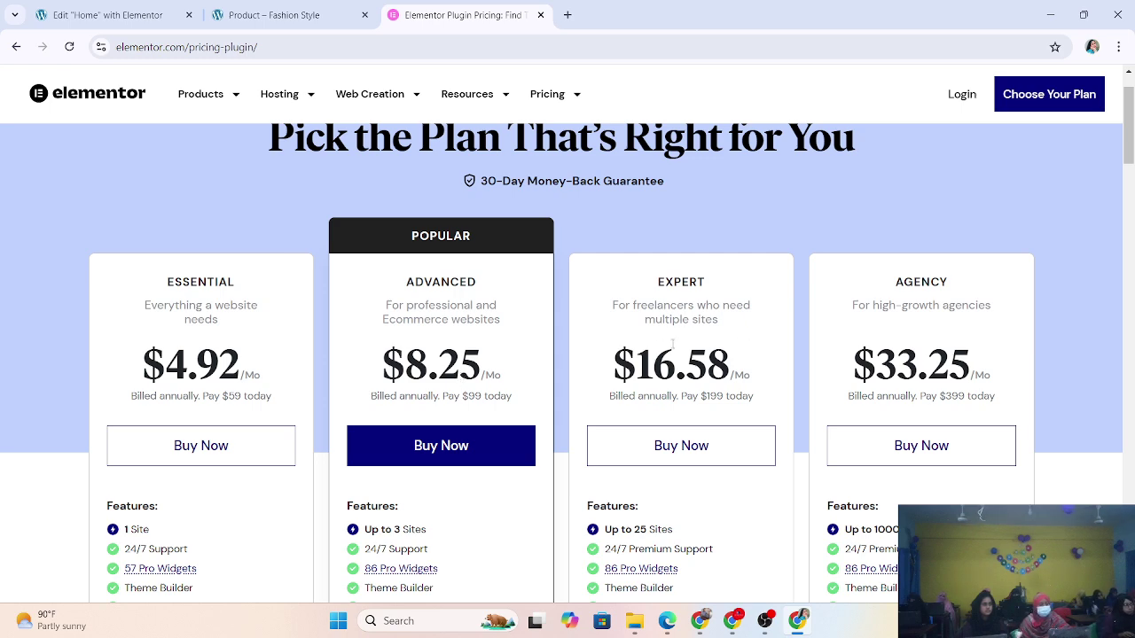
pyautogui.scroll(-3, 683, 341)
pyautogui.scroll(3, 789, 327)
pyautogui.scroll(-2, 787, 332)
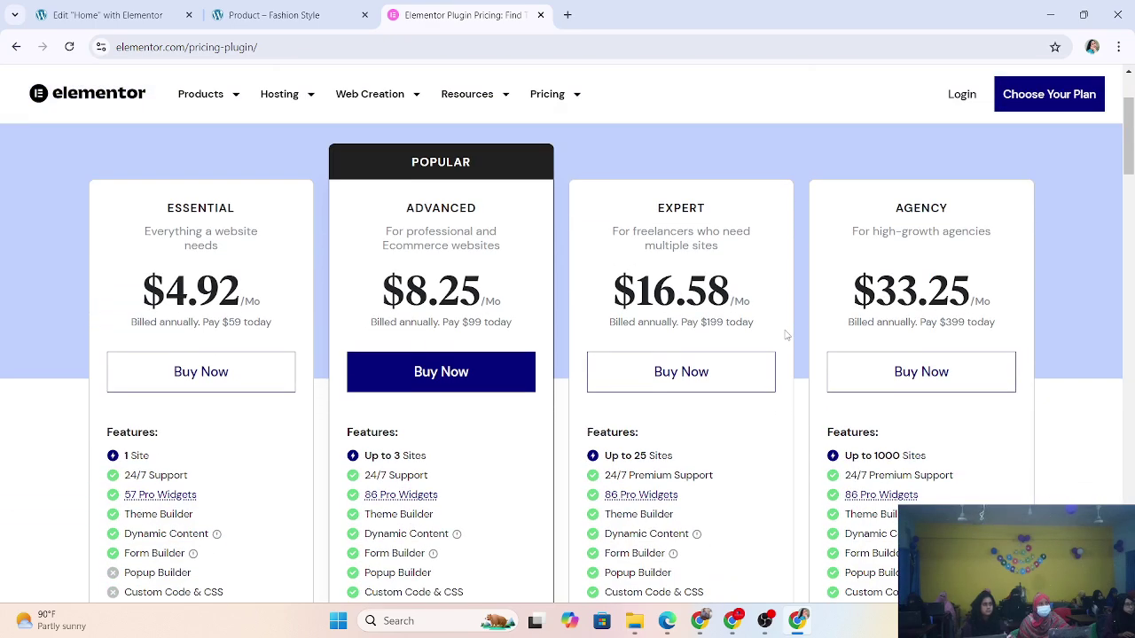
pyautogui.click(461, 372)
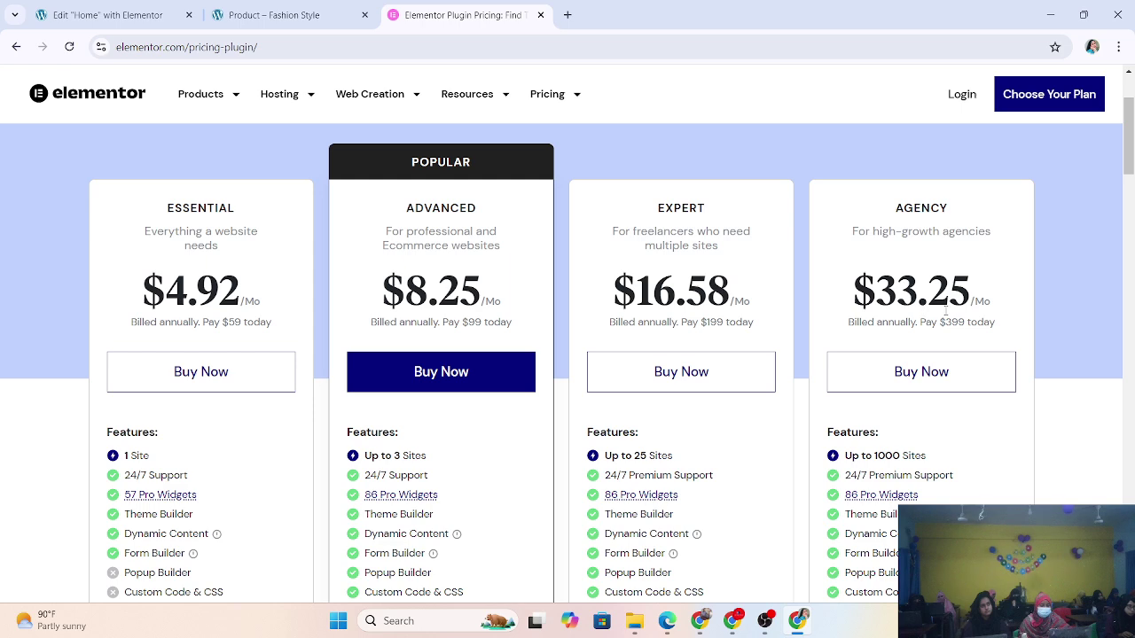
pyautogui.scroll(-2, 709, 426)
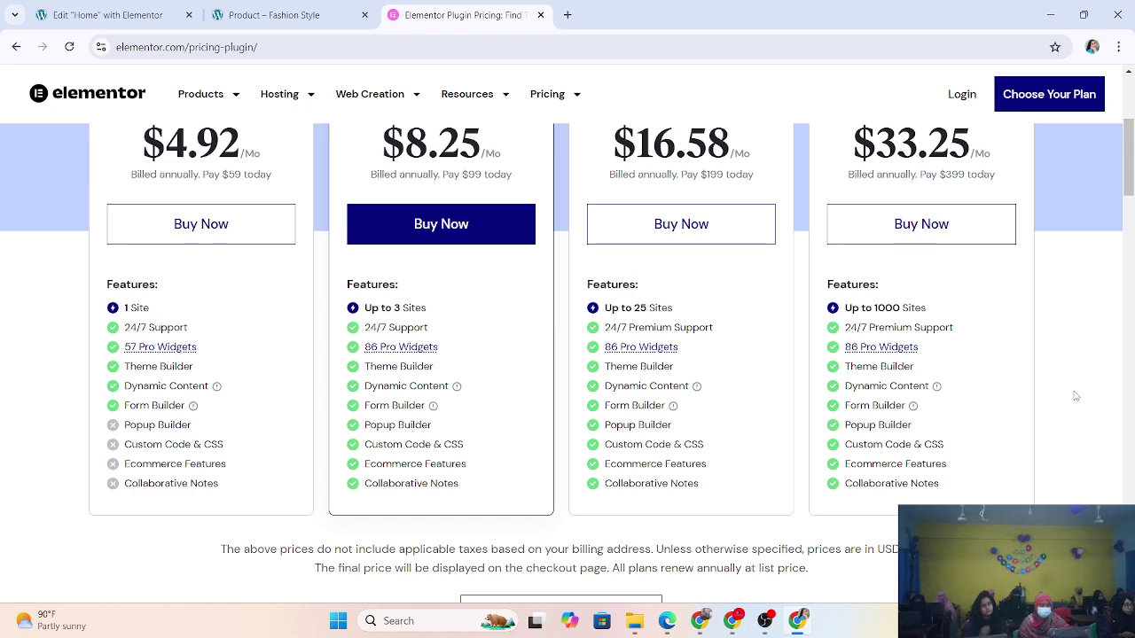
# Look over the customer statistics and testimonials that follow the plan comparison.
pyautogui.scroll(-4, 709, 401)
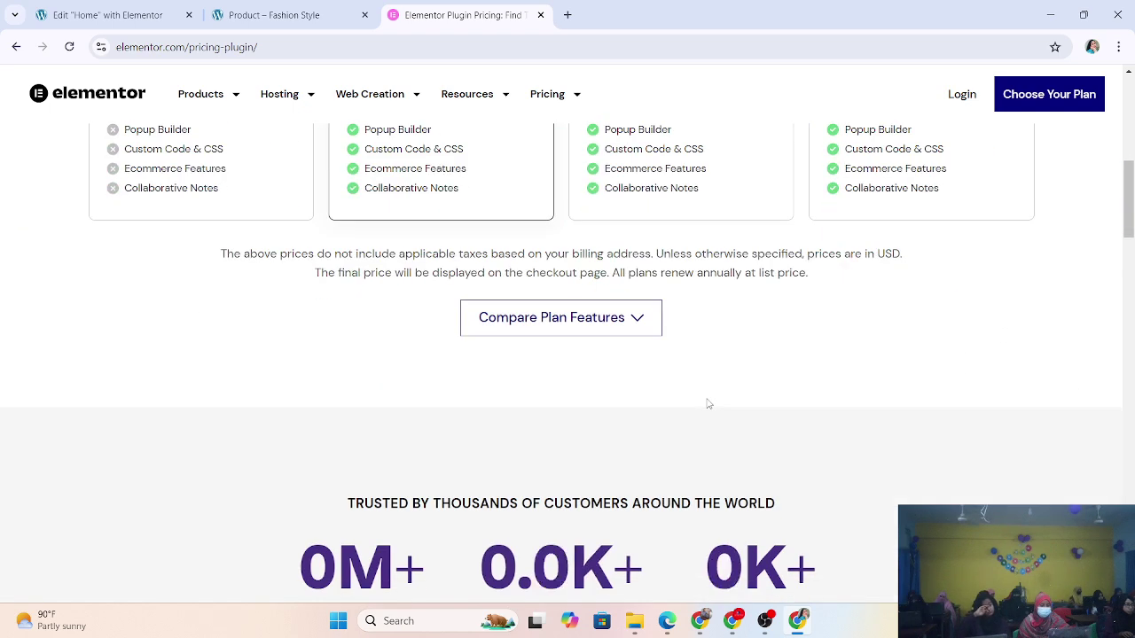
pyautogui.scroll(-5, 707, 408)
pyautogui.scroll(-3, 709, 422)
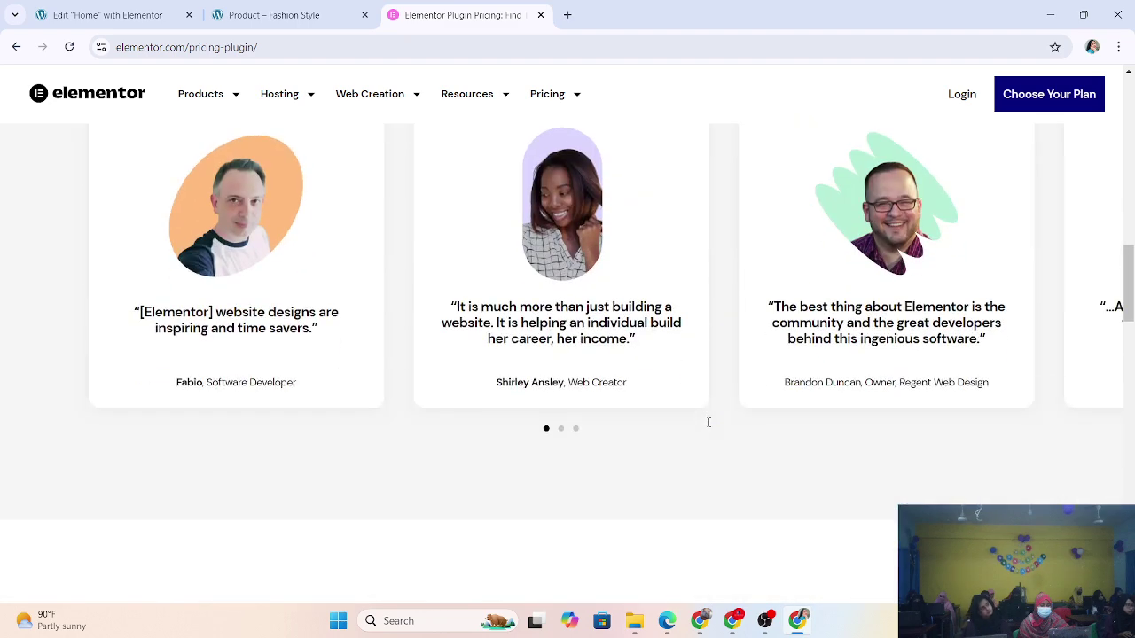
pyautogui.scroll(3, 708, 428)
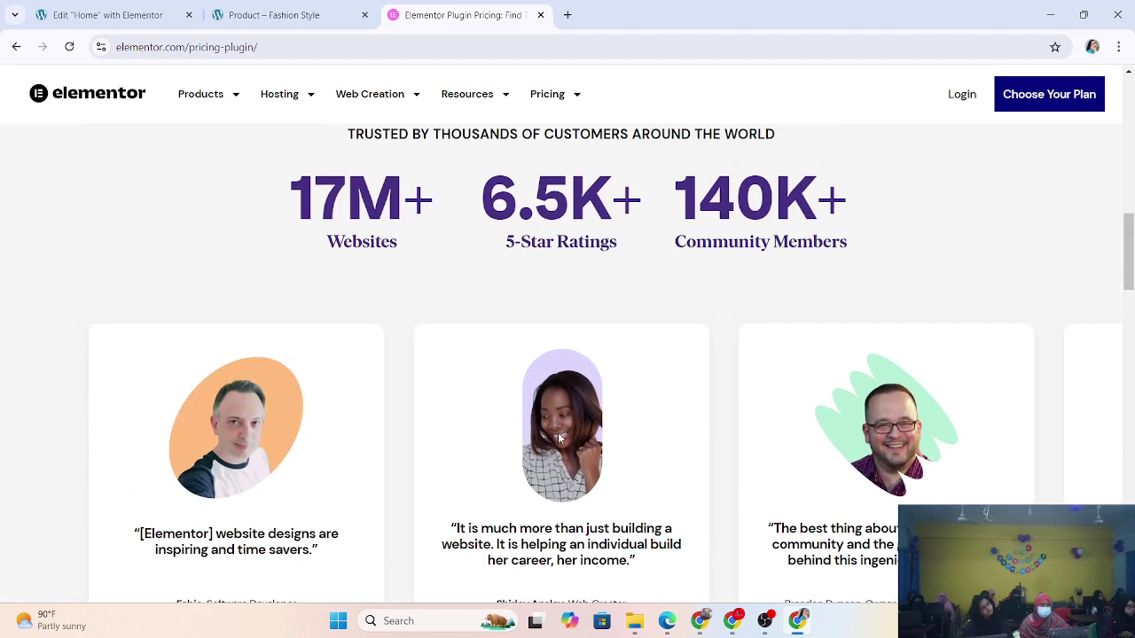
pyautogui.scroll(-1, 188, 502)
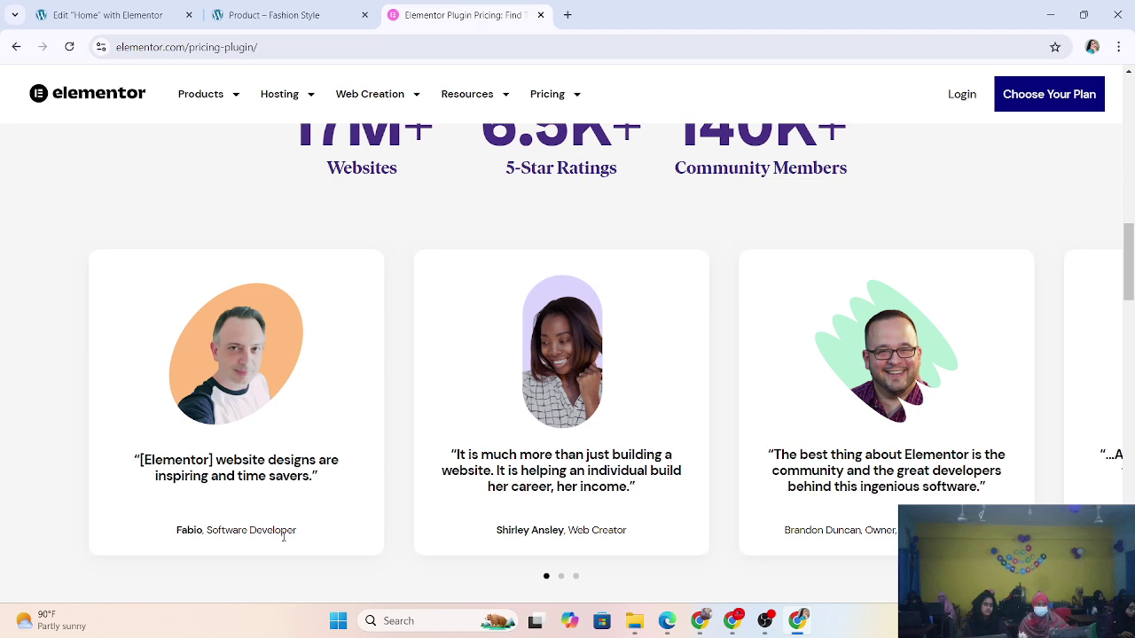
pyautogui.scroll(-1, 284, 534)
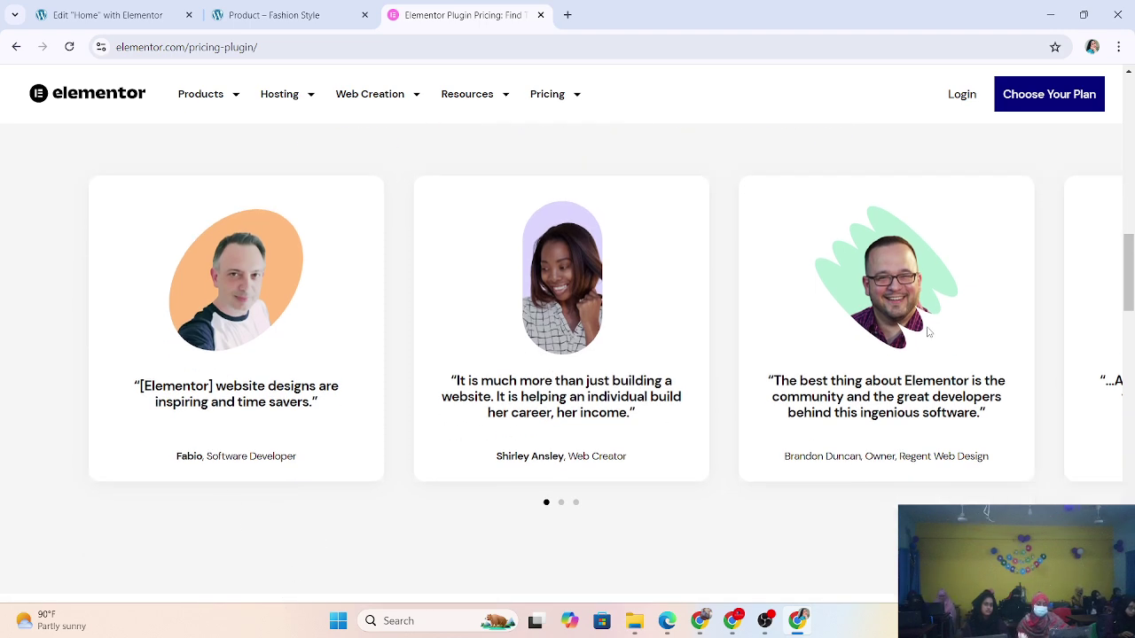
# Expand the FAQ answer on which plan to get for building only one website.
pyautogui.scroll(-5, 928, 332)
pyautogui.scroll(-2, 929, 332)
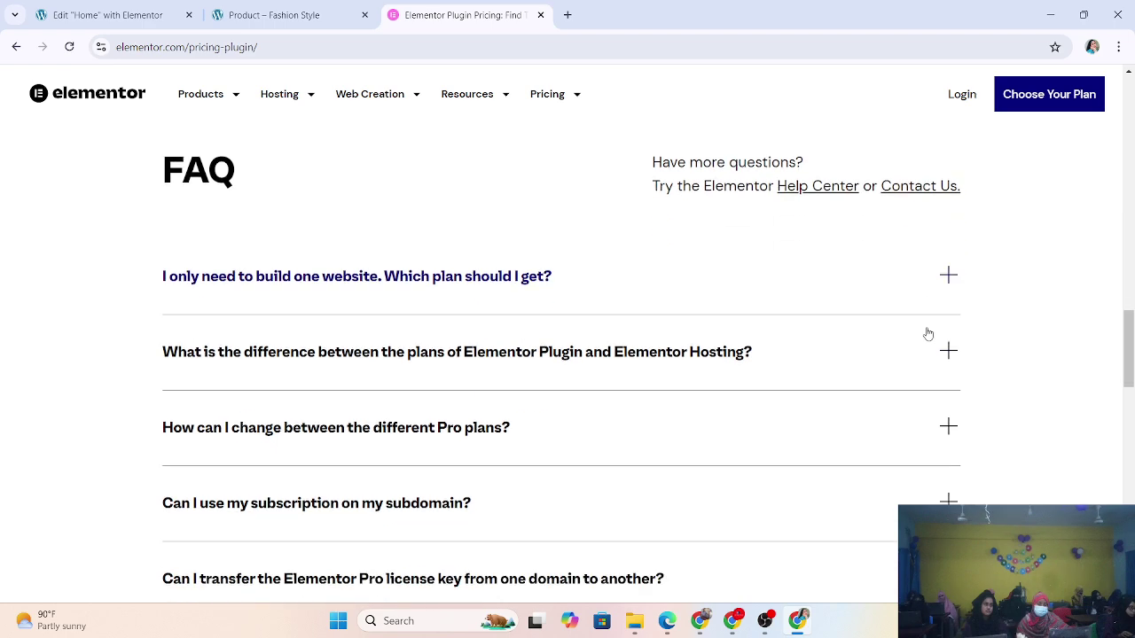
pyautogui.scroll(1, 553, 319)
pyautogui.click(802, 303)
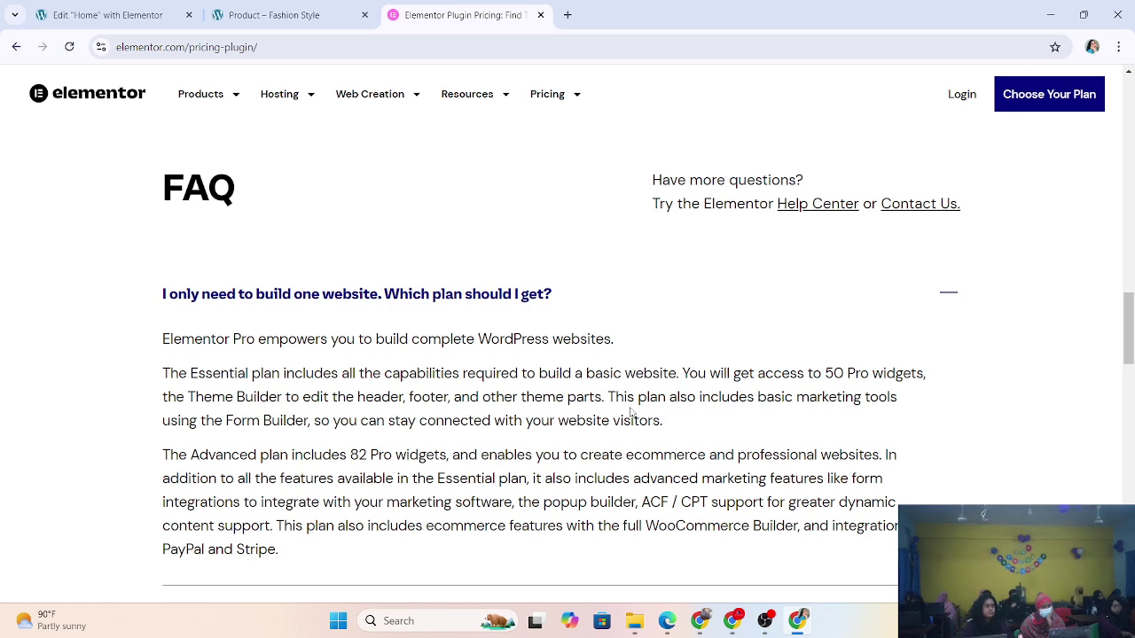
# Skim the whole plugin pricing page down to its footer and return to its beginning.
pyautogui.press('Home')
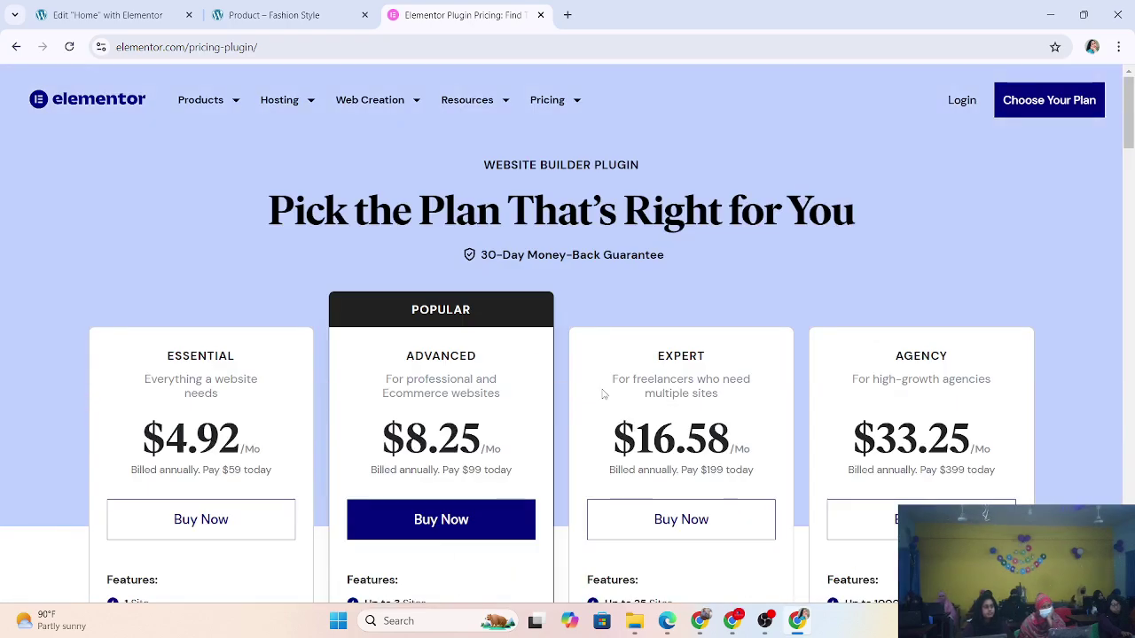
pyautogui.scroll(-5, 563, 330)
pyautogui.scroll(-20, 563, 330)
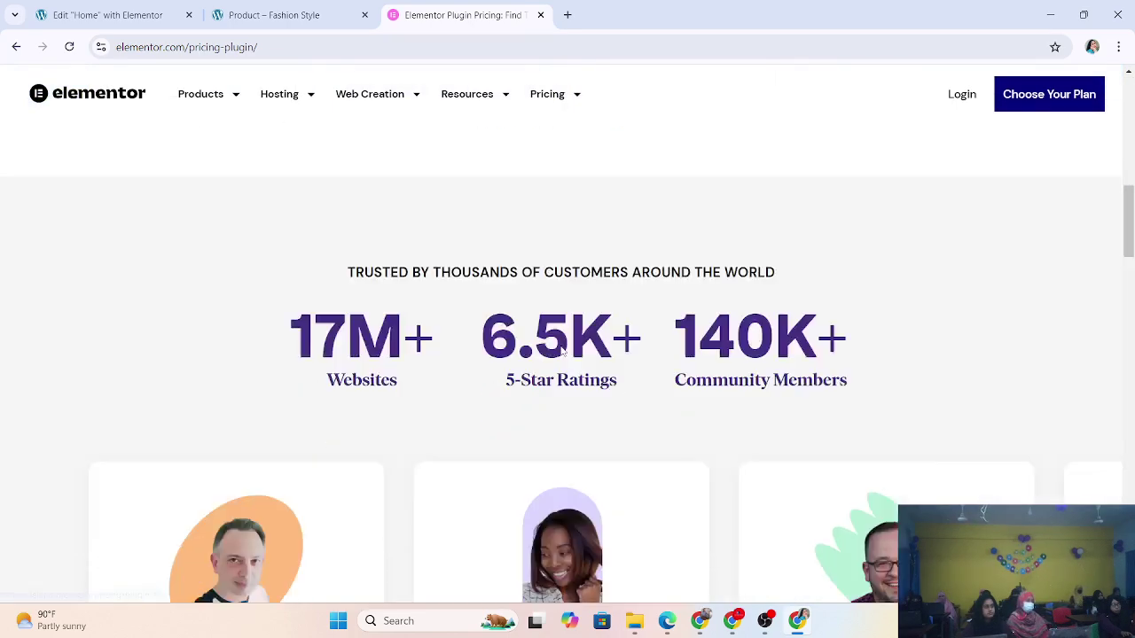
pyautogui.scroll(-8, 563, 352)
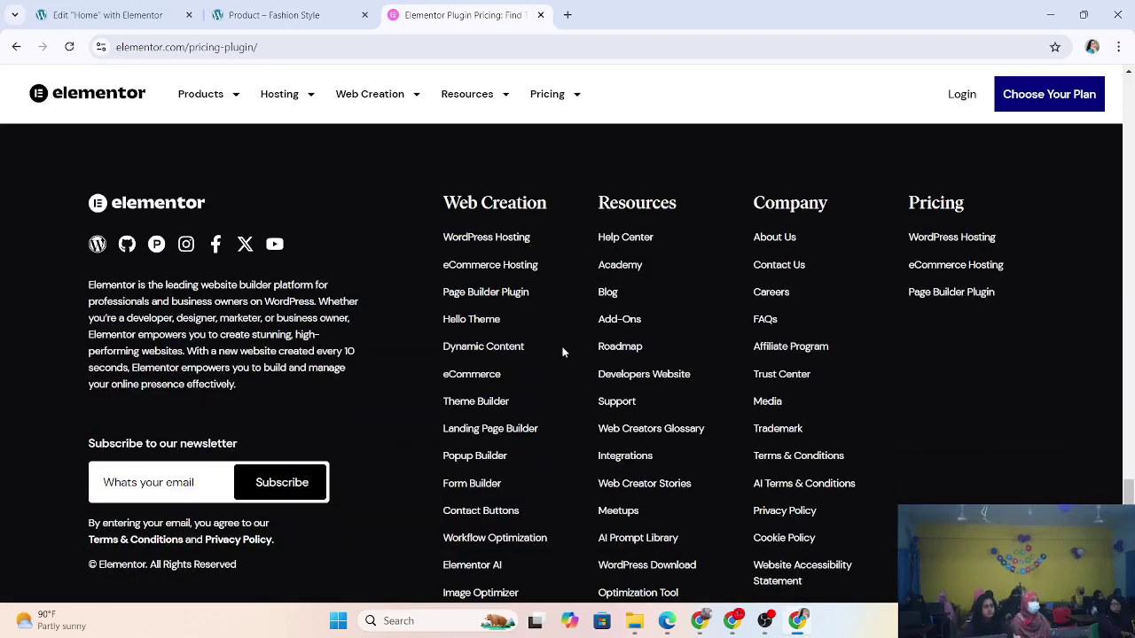
pyautogui.scroll(10, 563, 352)
pyautogui.scroll(20, 564, 354)
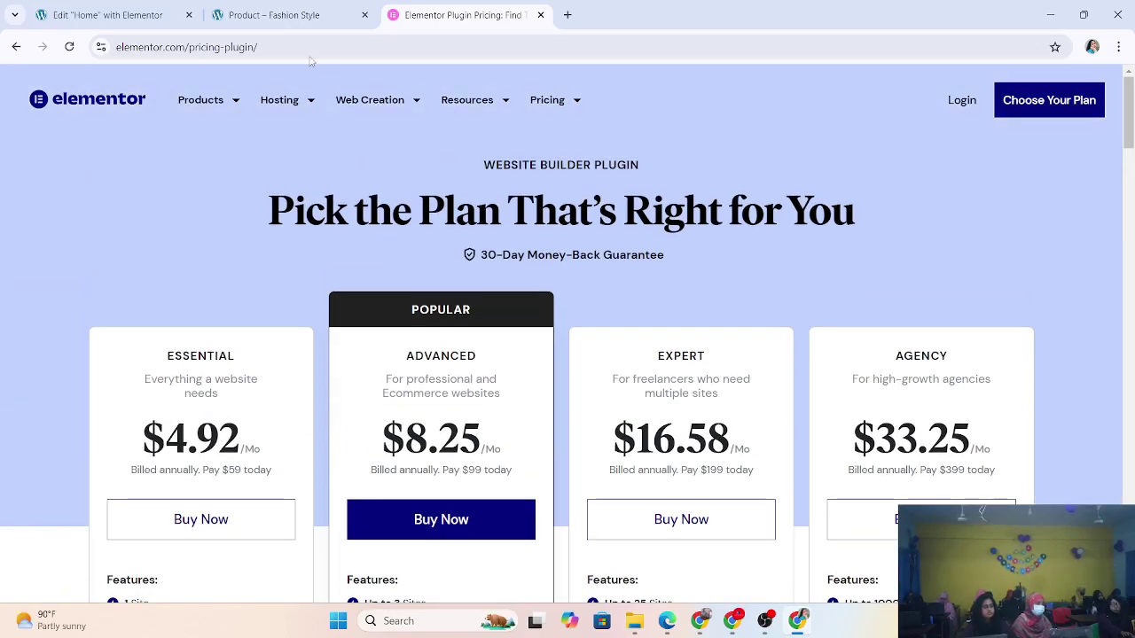
# Go back to the Elementor home page and look over its Build, Host and Generate with AI sections and editor demo.
pyautogui.click(274, 16)
pyautogui.click(461, 17)
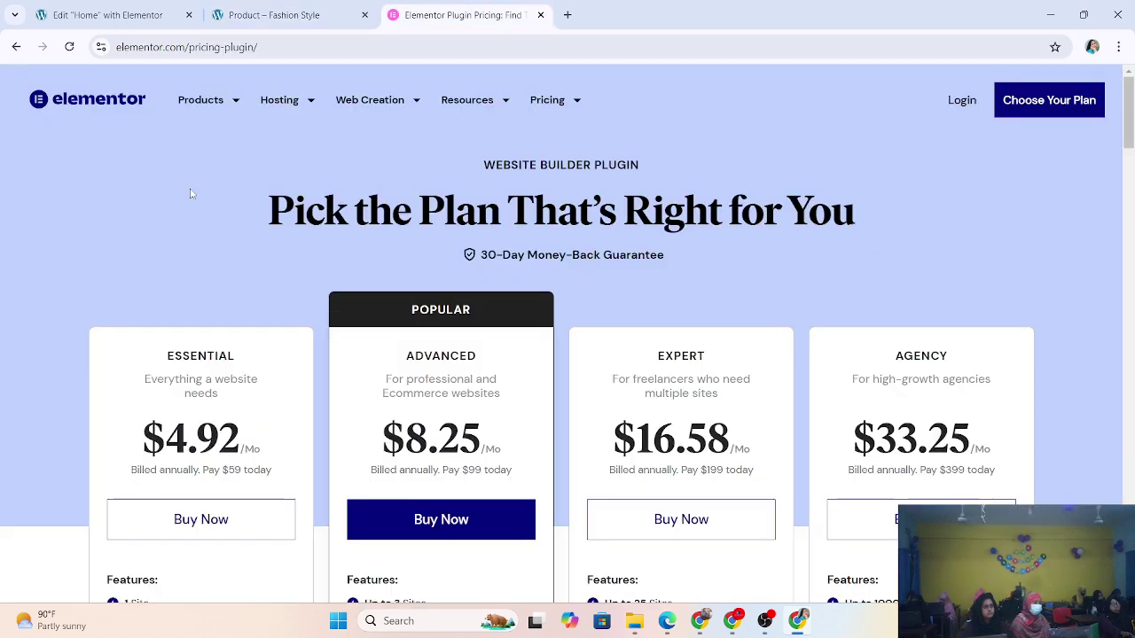
pyautogui.click(16, 47)
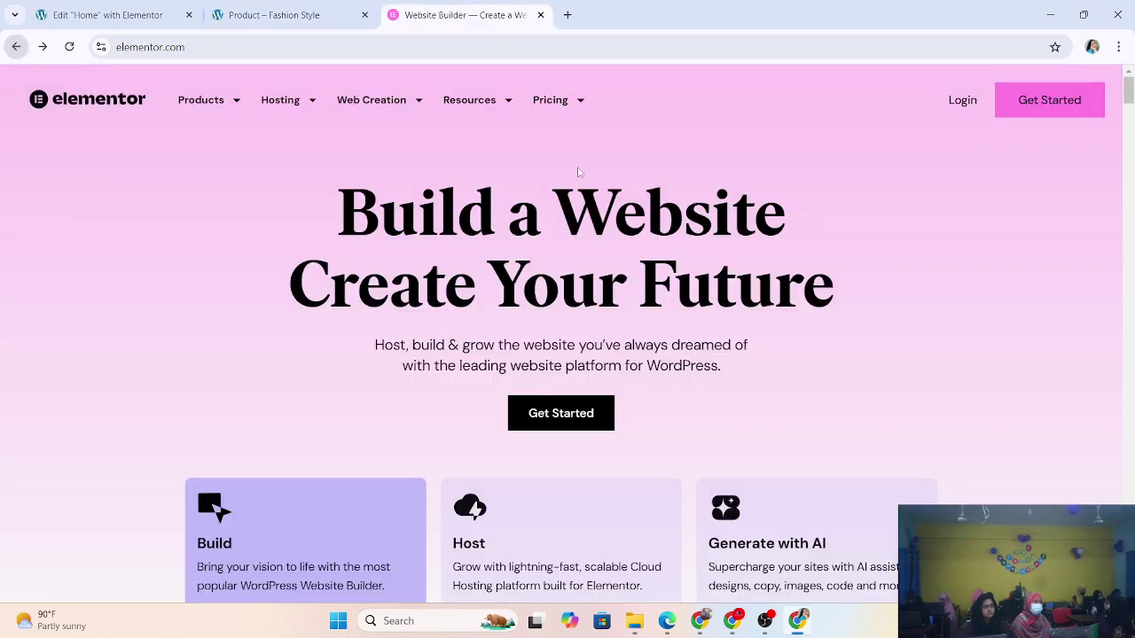
pyautogui.scroll(-7, 620, 266)
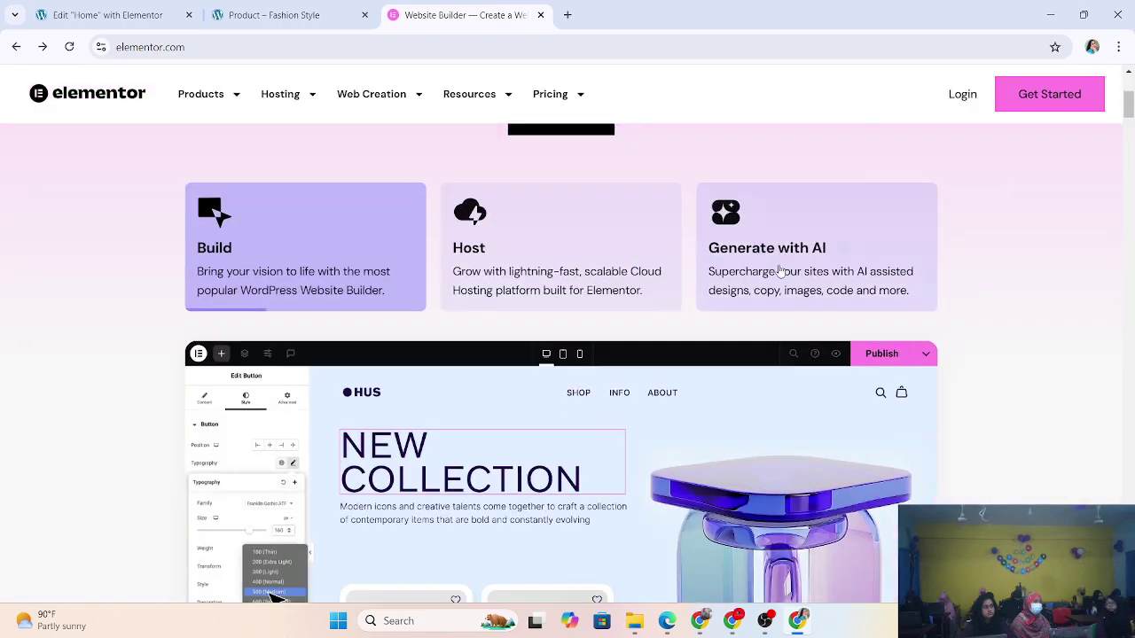
pyautogui.scroll(3, 601, 335)
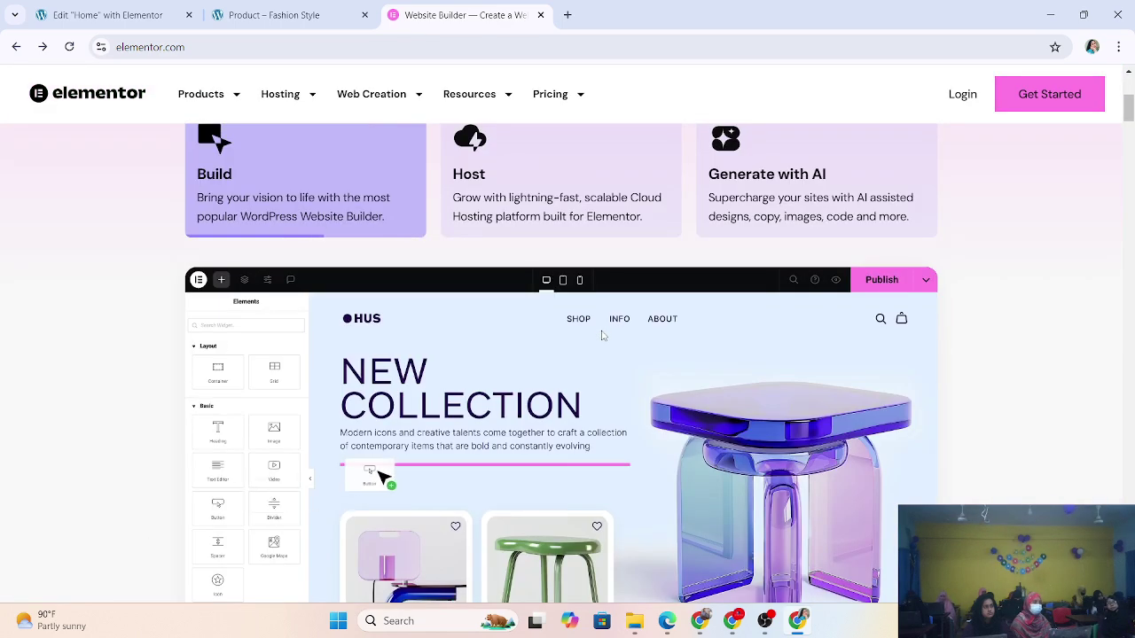
pyautogui.scroll(-1, 601, 336)
pyautogui.scroll(-1, 601, 335)
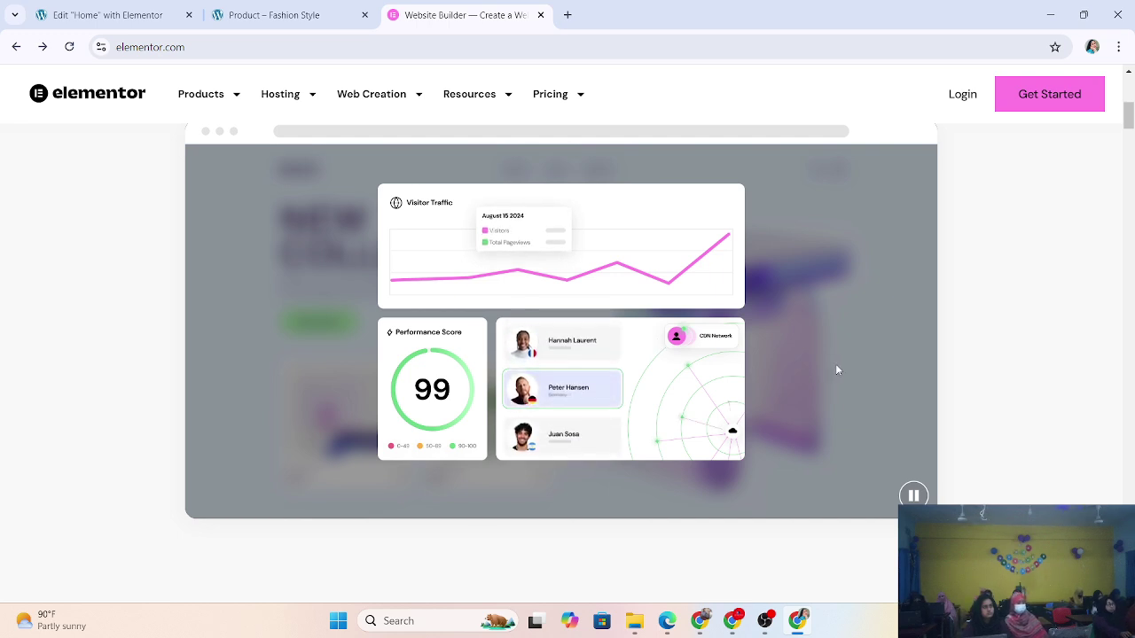
pyautogui.click(69, 47)
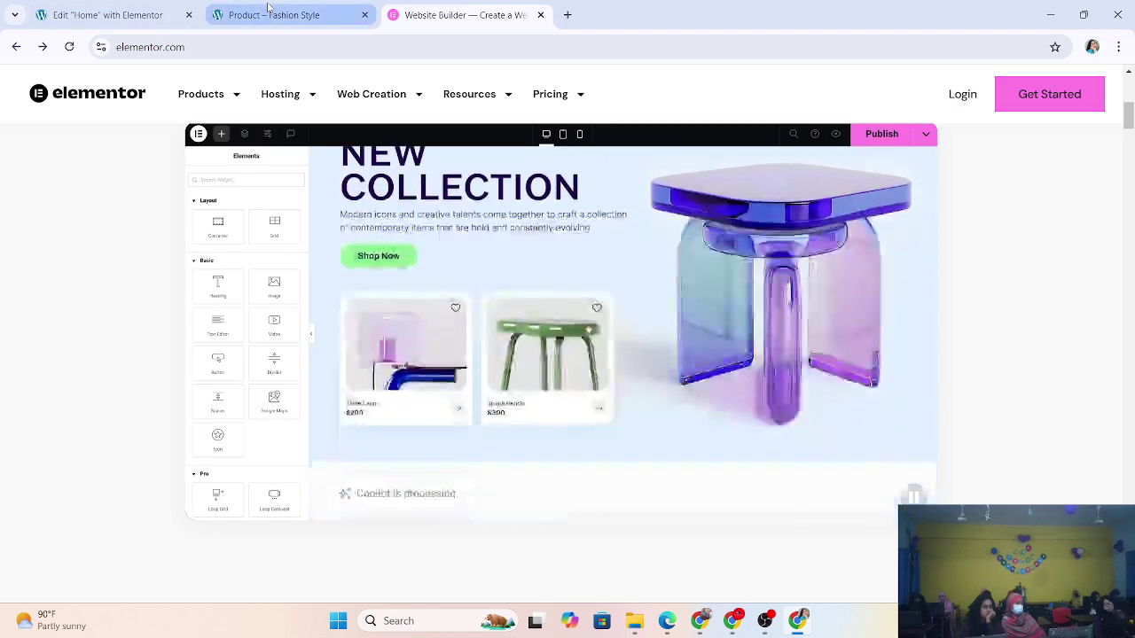
# Compare the Home page's Elementor editor with the store's Product page and the Elementor website.
pyautogui.click(266, 15)
pyautogui.click(125, 15)
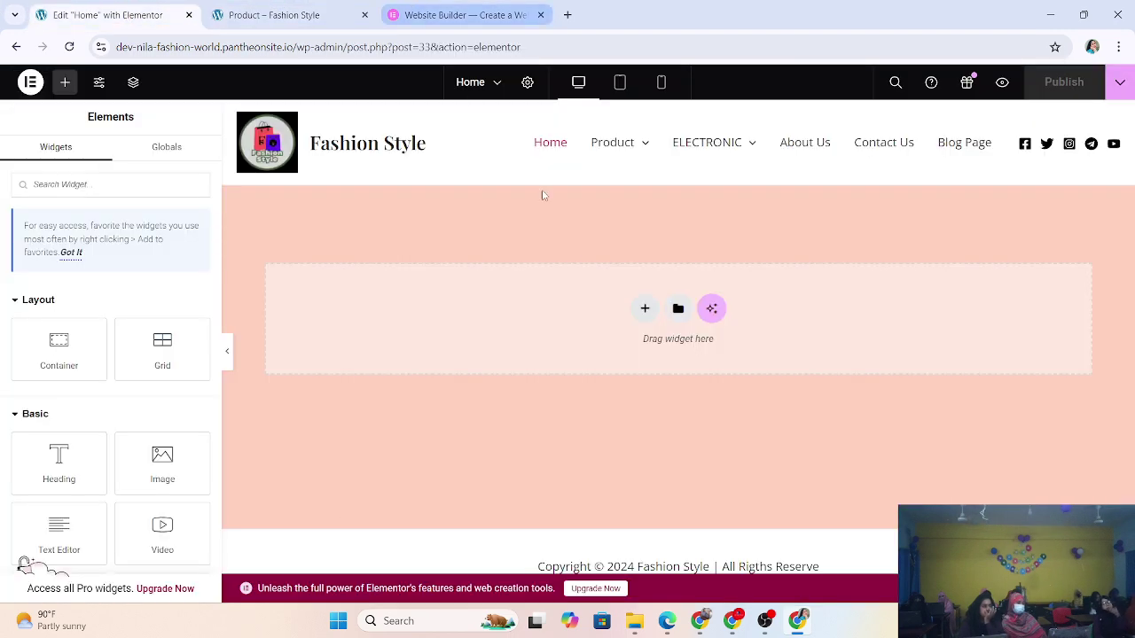
pyautogui.click(496, 15)
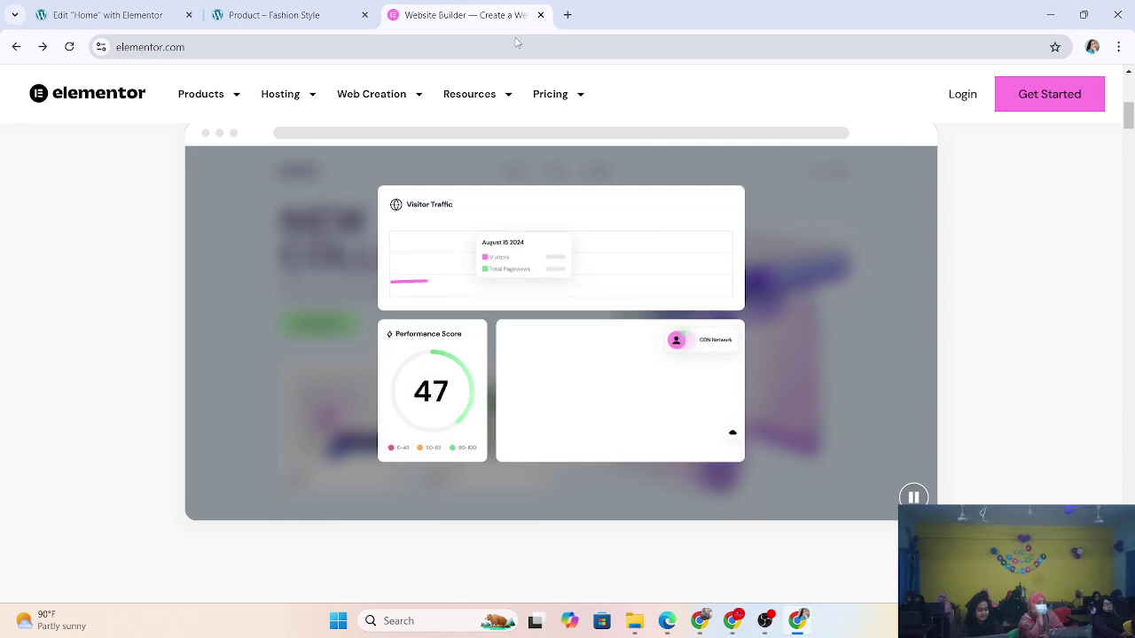
pyautogui.click(266, 24)
pyautogui.click(85, 23)
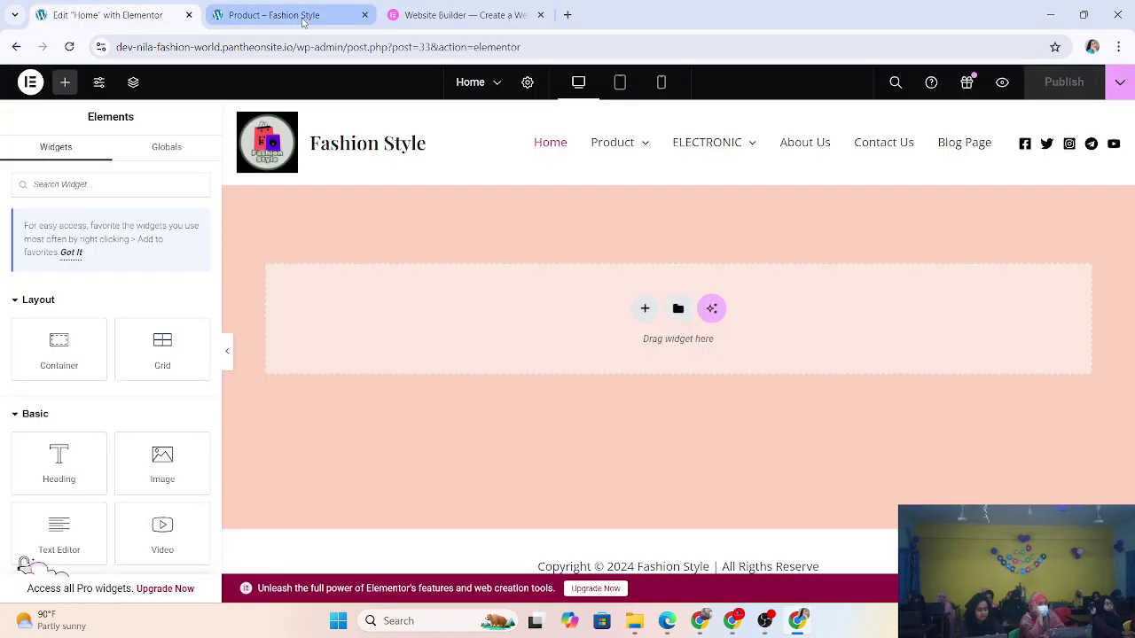
pyautogui.moveTo(303, 22)
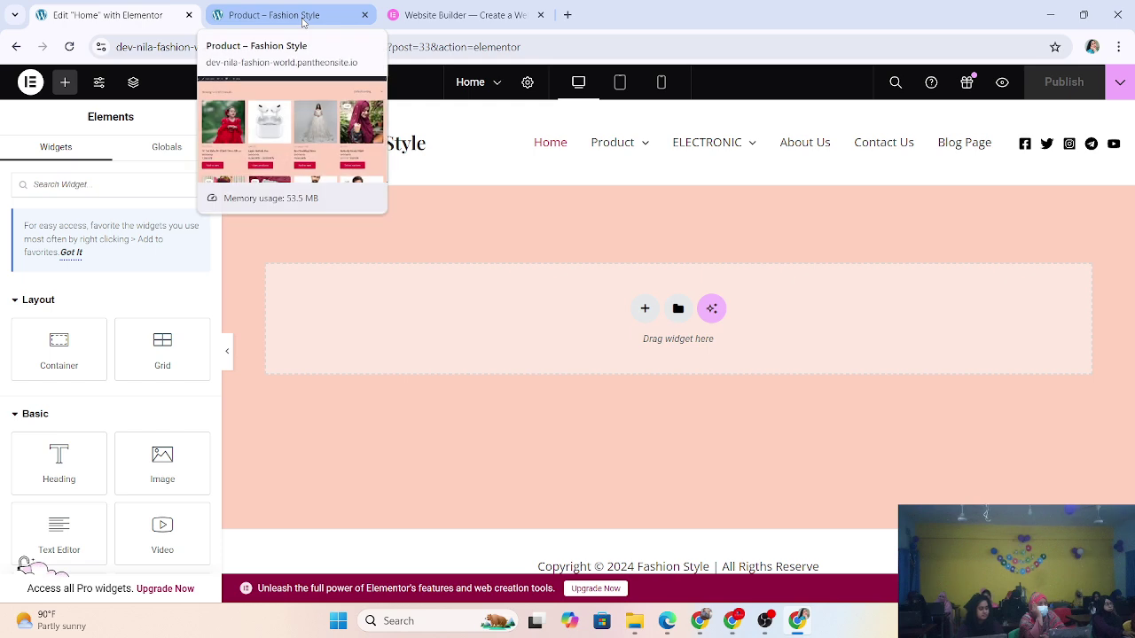
pyautogui.click(302, 21)
pyautogui.click(462, 15)
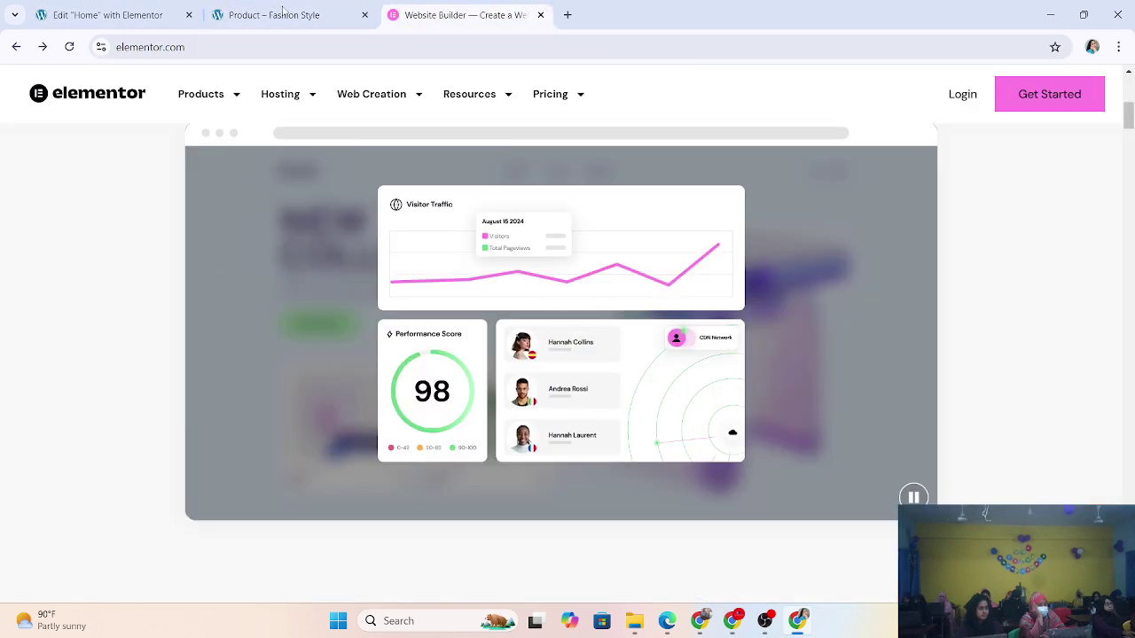
# Return to the Home page's Elementor editor, view its save and page-viewing options, and close them.
pyautogui.click(266, 15)
pyautogui.click(144, 10)
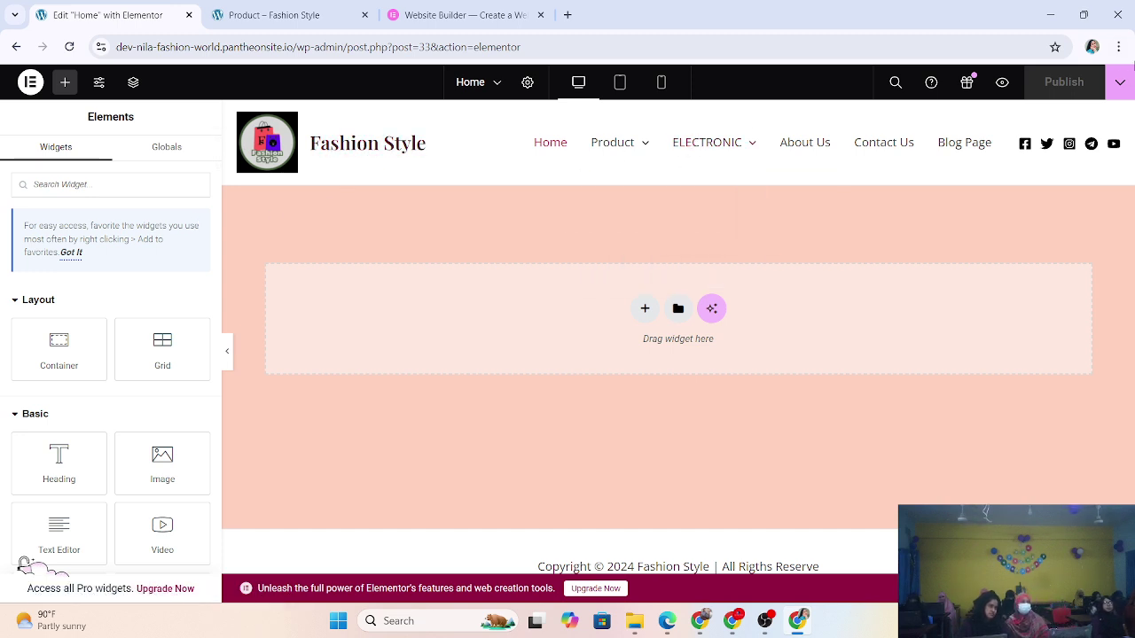
pyautogui.click(1123, 80)
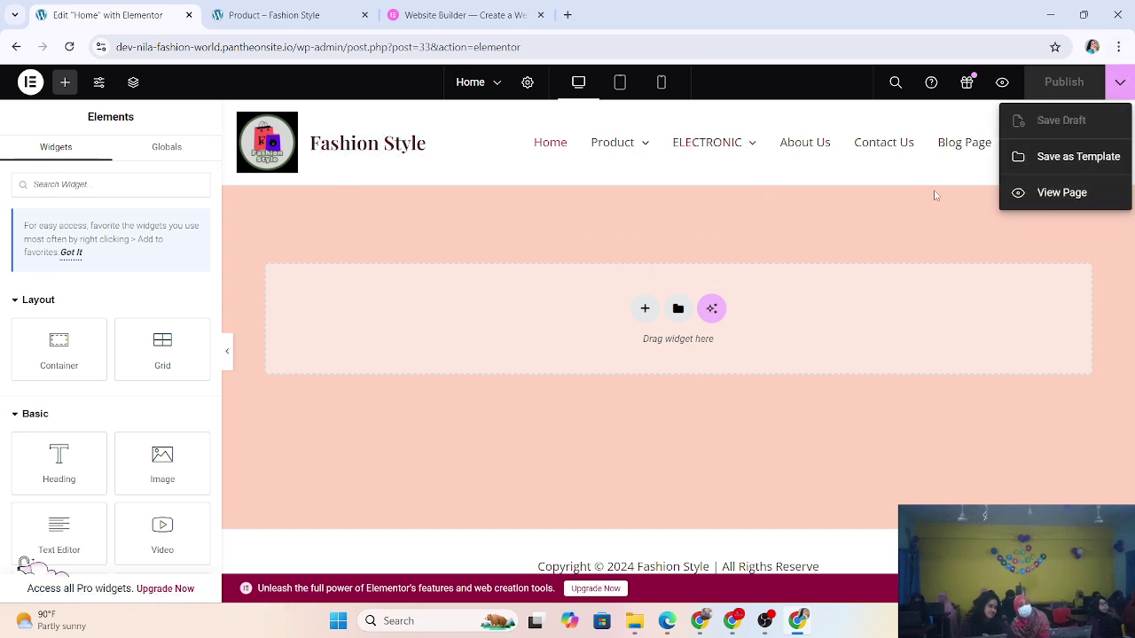
pyautogui.click(403, 226)
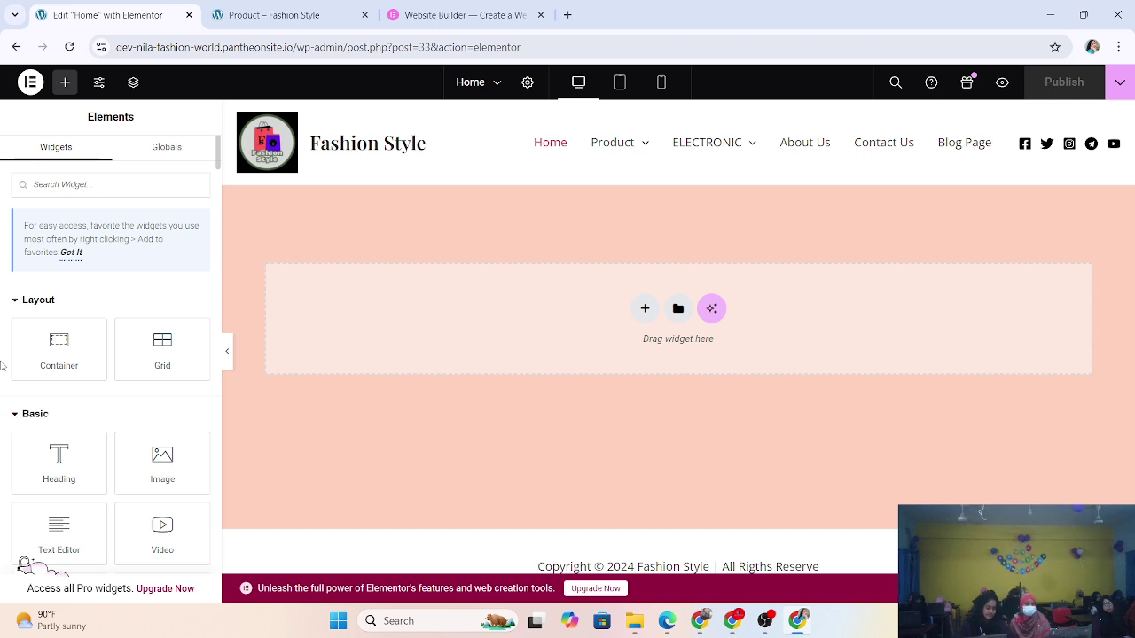
# Preview the Home page in tablet and mobile portrait sizes, and look through the mobile navigation menu before closing it.
pyautogui.click(631, 83)
pyautogui.click(660, 82)
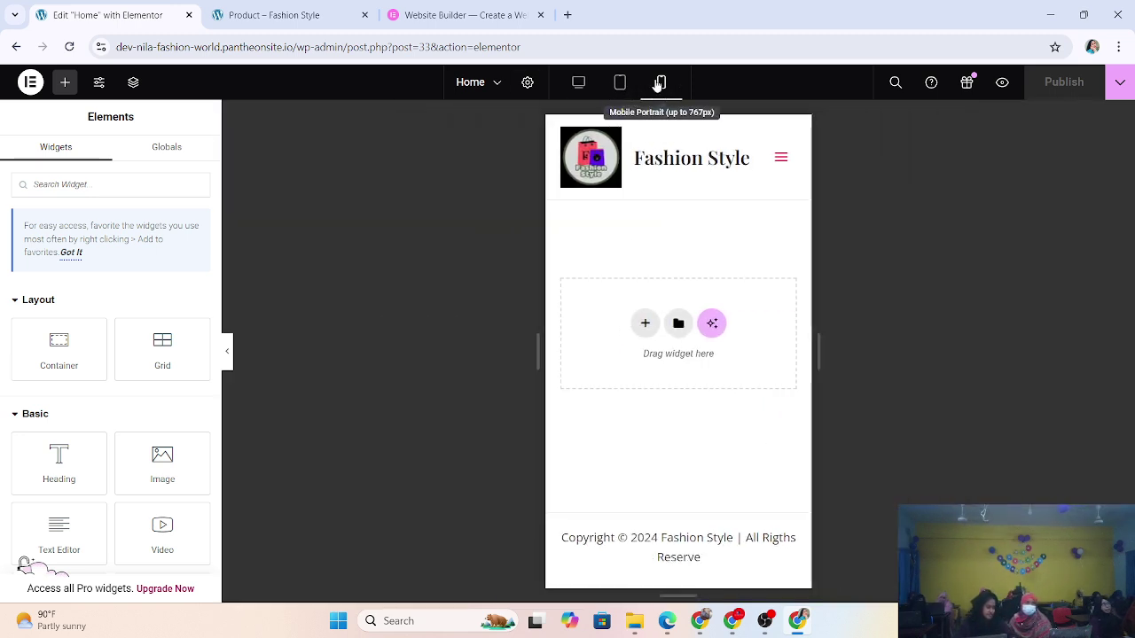
pyautogui.click(781, 156)
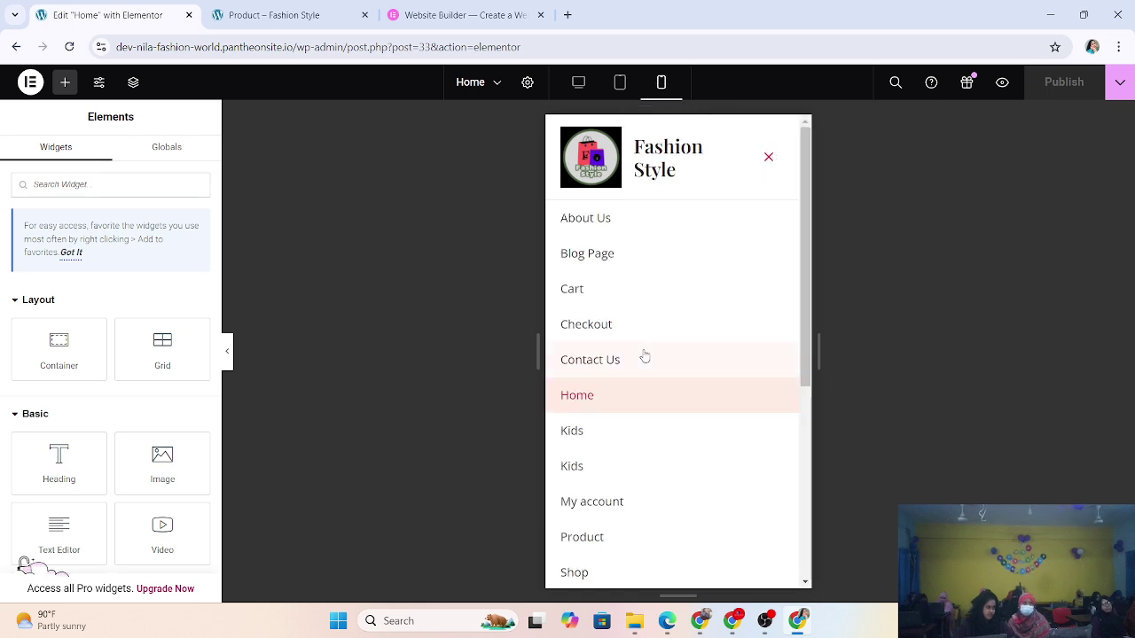
pyautogui.scroll(-4, 644, 354)
pyautogui.scroll(4, 631, 378)
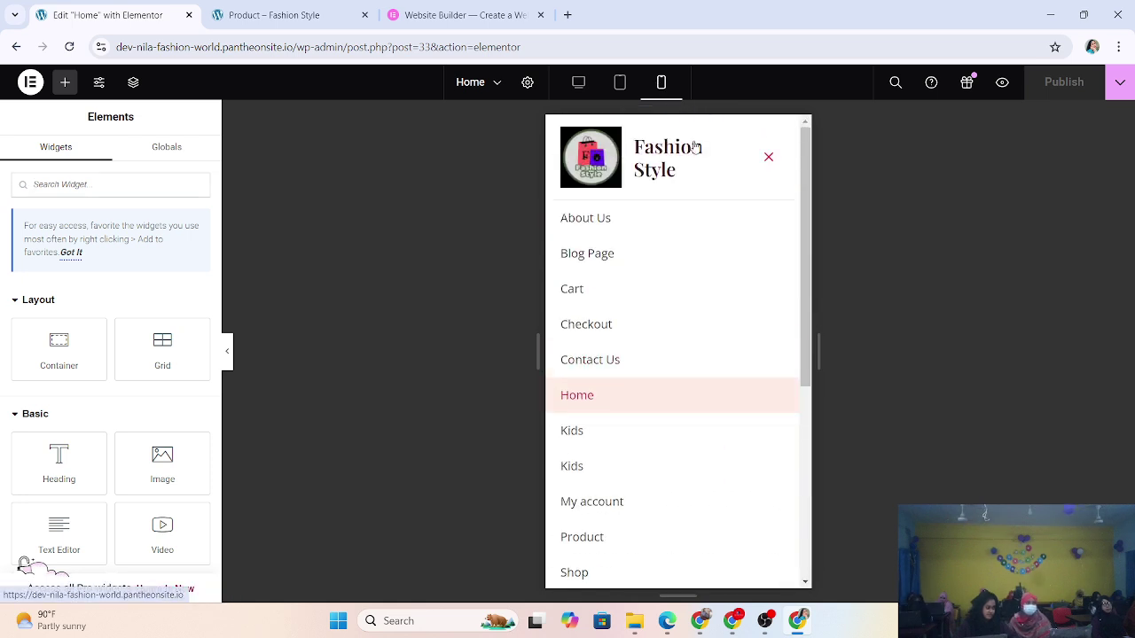
pyautogui.click(769, 157)
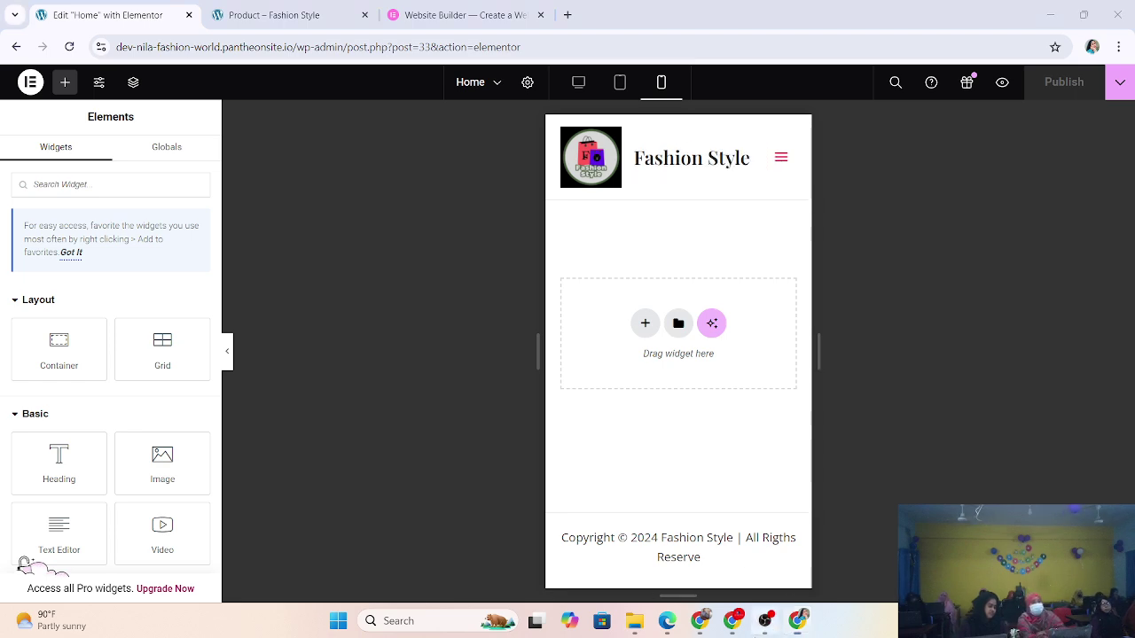
# Check the recording status in OBS and switch to the Day-59 live stream dashboard in YouTube Studio.
pyautogui.click(764, 621)
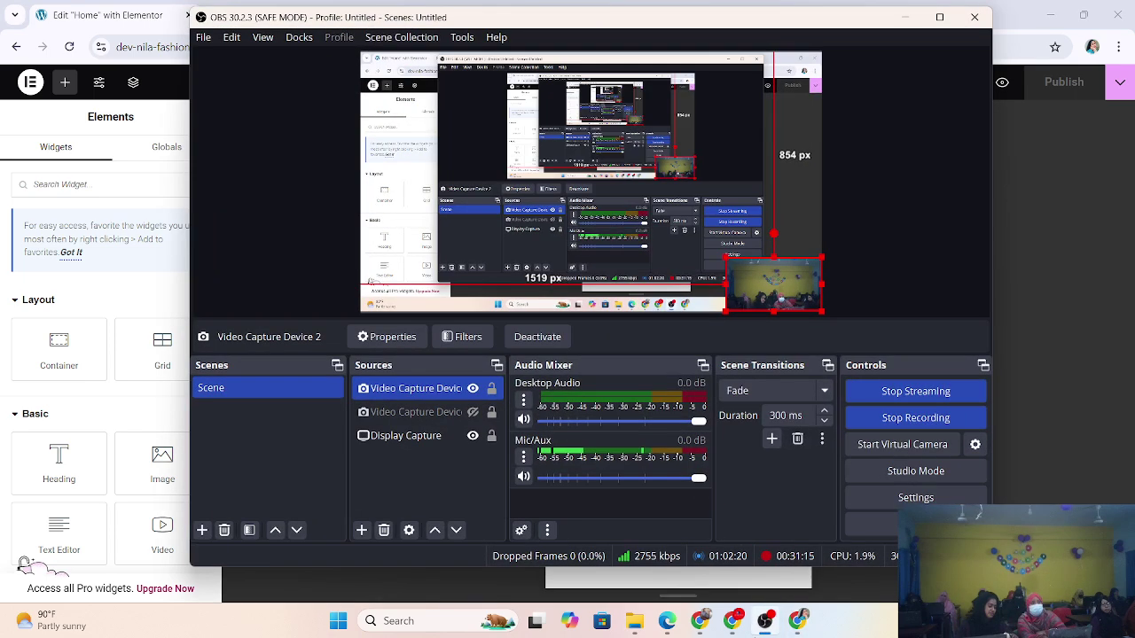
pyautogui.click(905, 17)
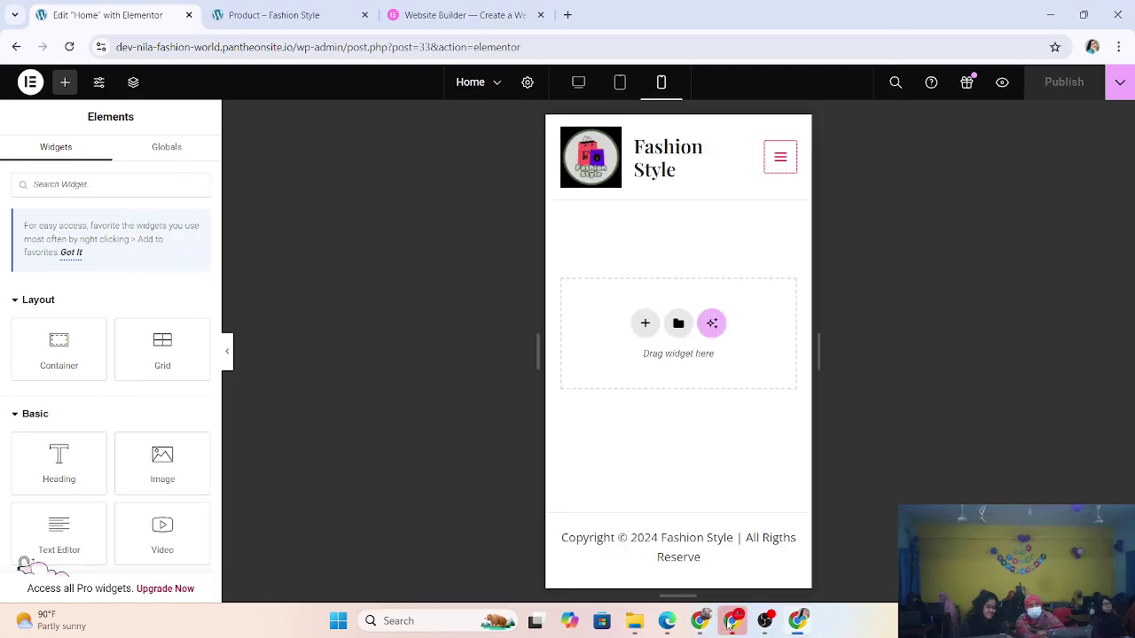
pyautogui.click(732, 621)
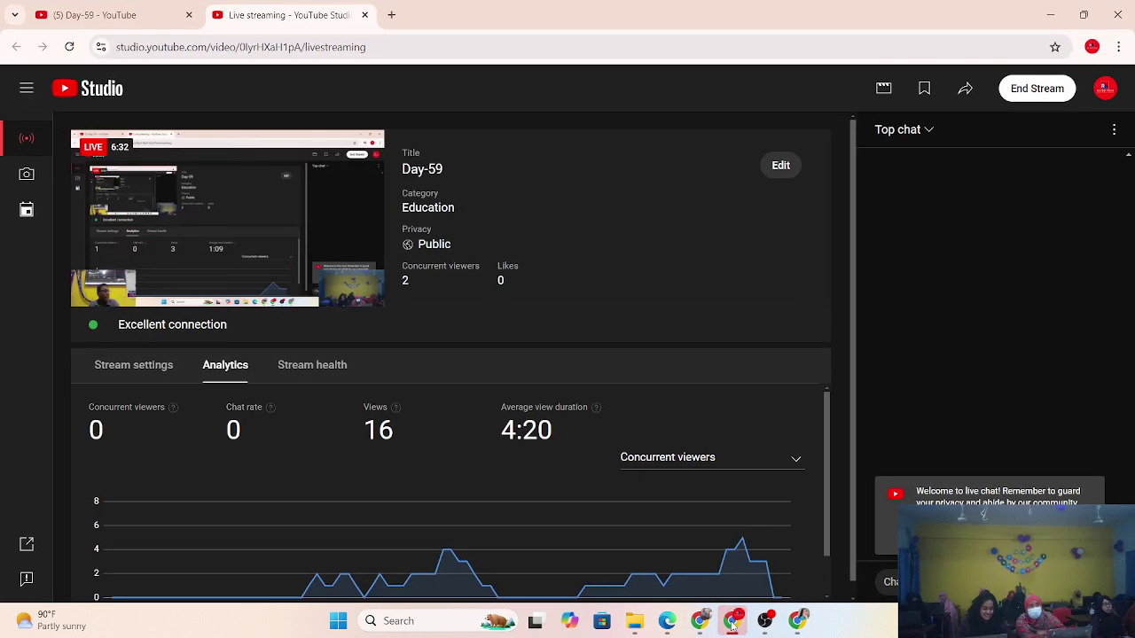
pyautogui.moveTo(254, 228)
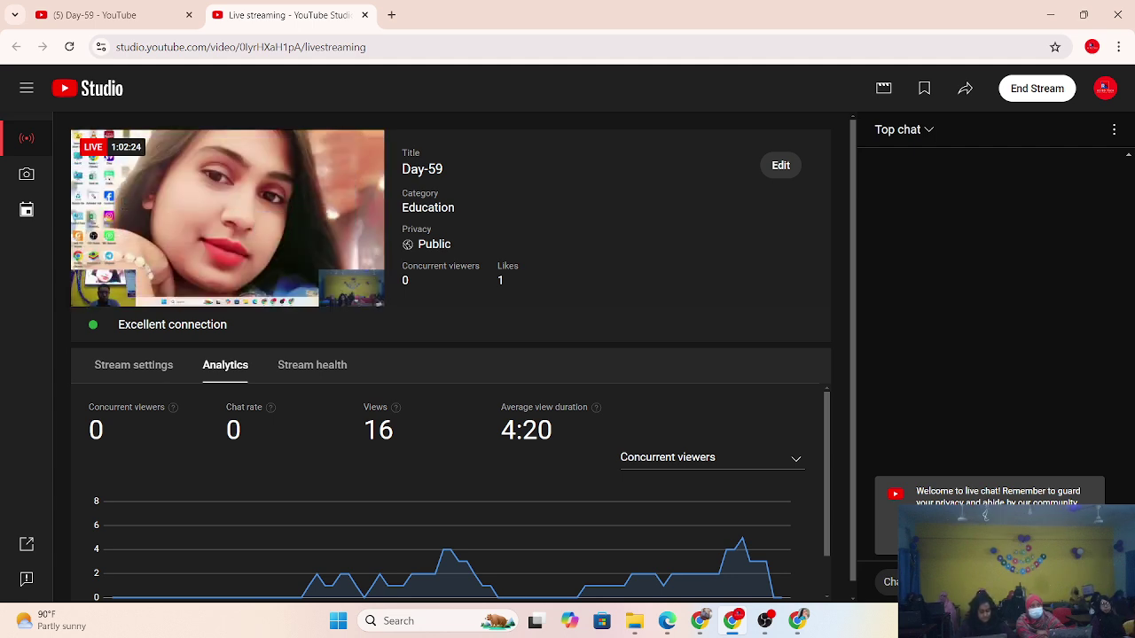
# Play and reload the Day-59 stream on its YouTube watch page, and return to its live dashboard.
pyautogui.click(85, 14)
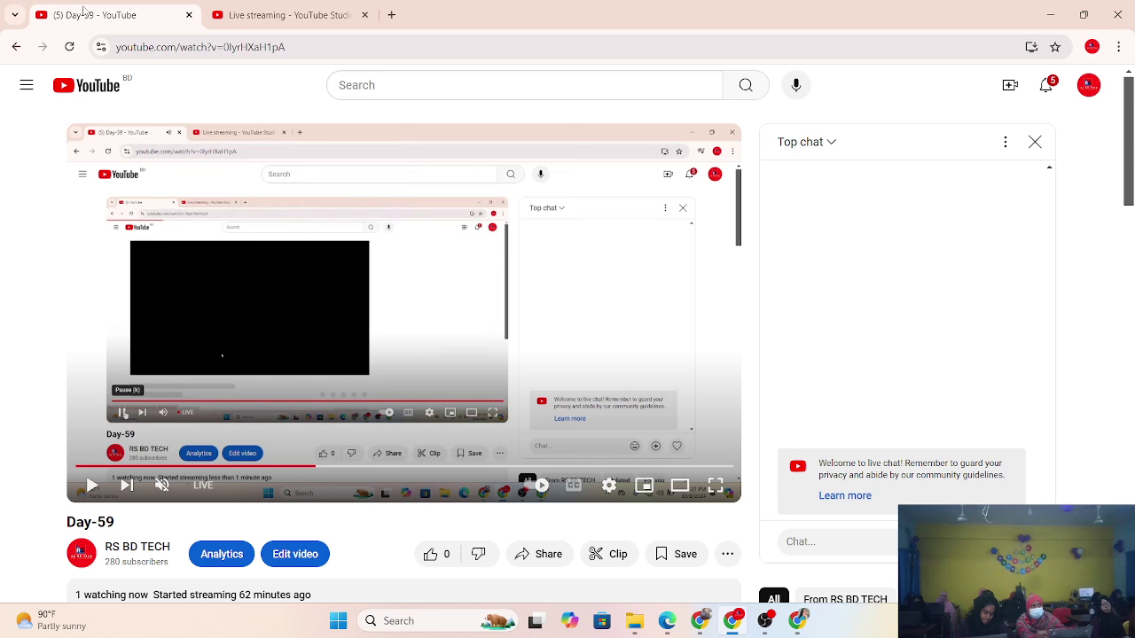
pyautogui.click(91, 485)
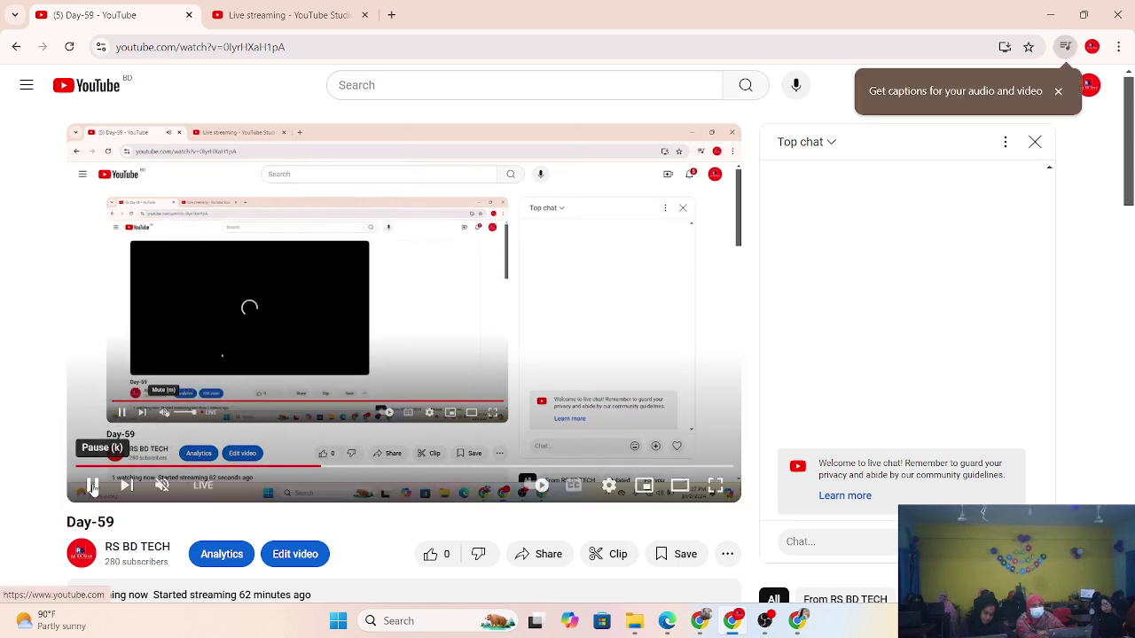
pyautogui.click(68, 48)
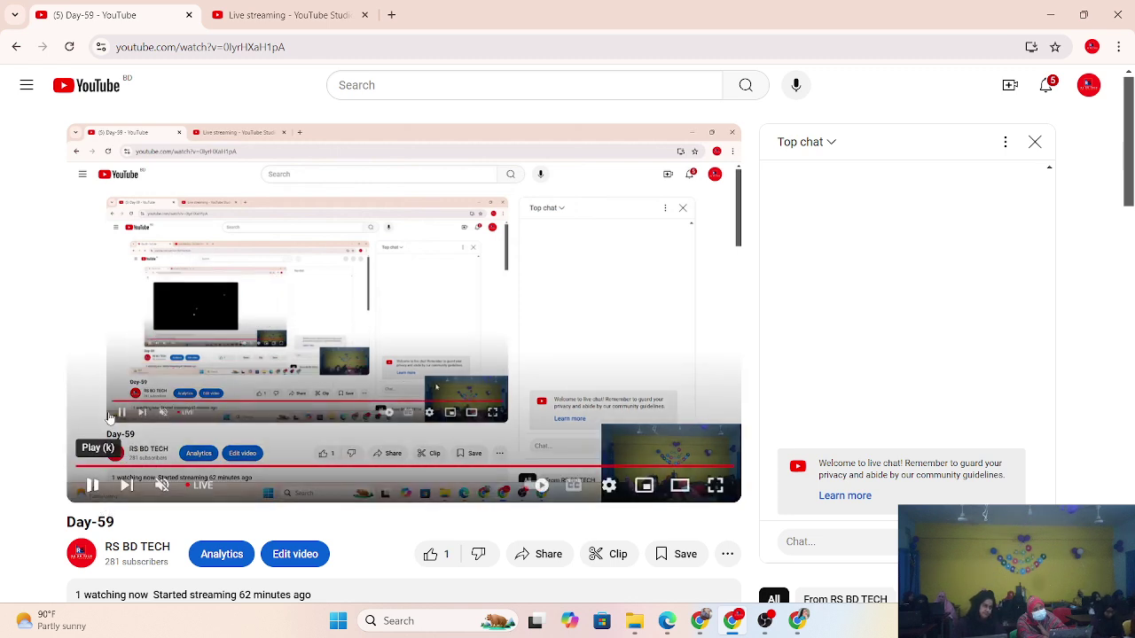
pyautogui.click(273, 11)
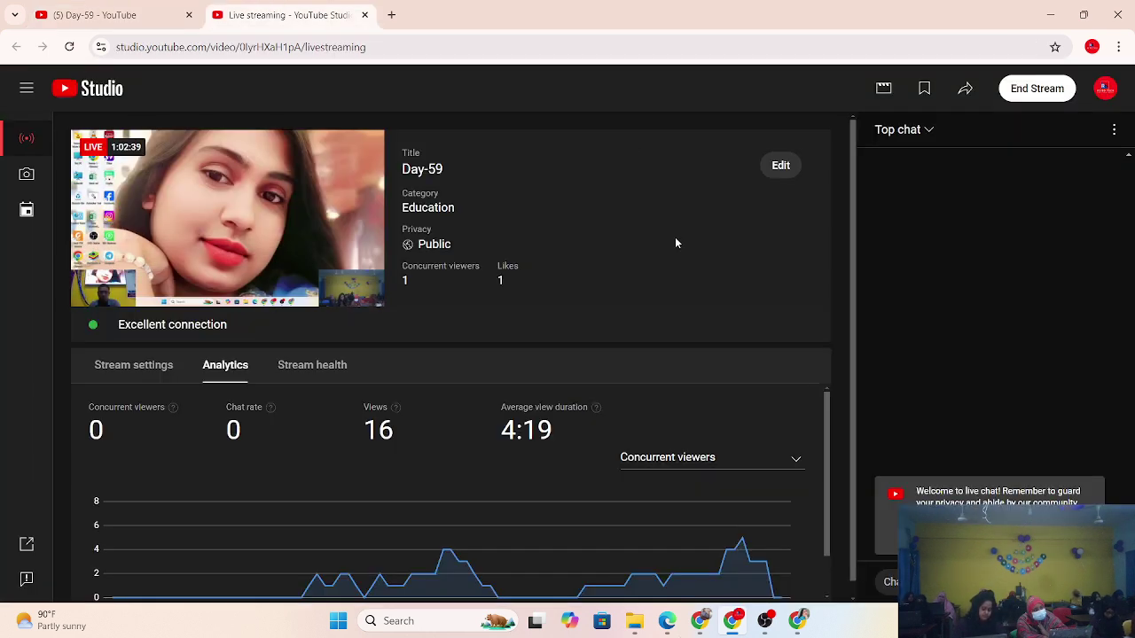
# Switch back to the Home page's Elementor editor and compare its desktop, tablet and mobile previews, finishing on desktop.
pyautogui.moveTo(798, 626)
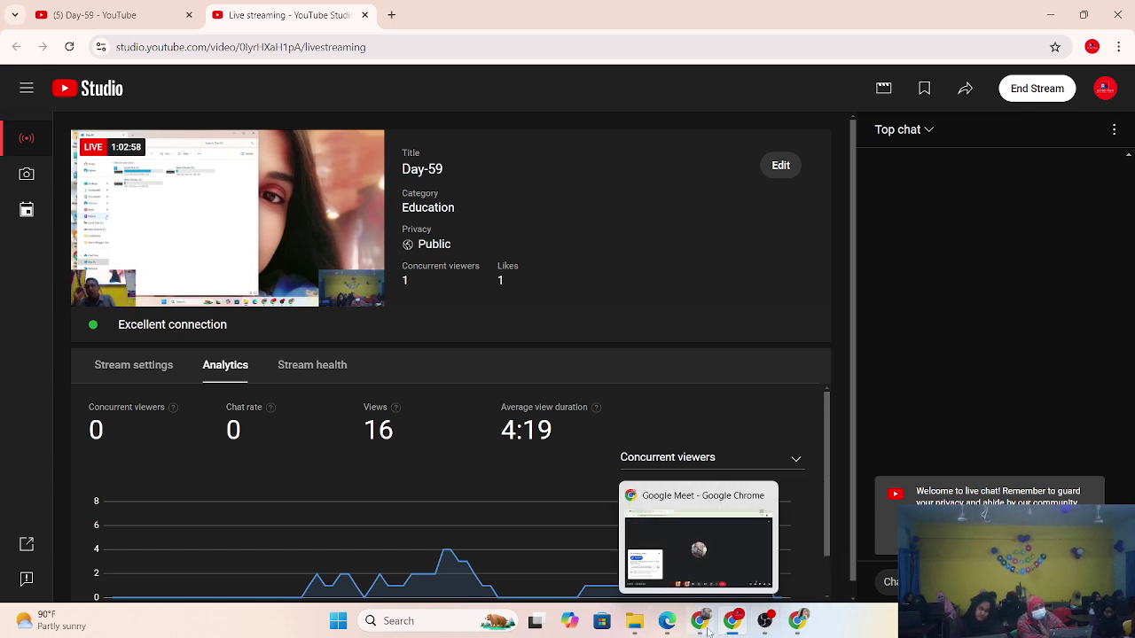
pyautogui.click(786, 626)
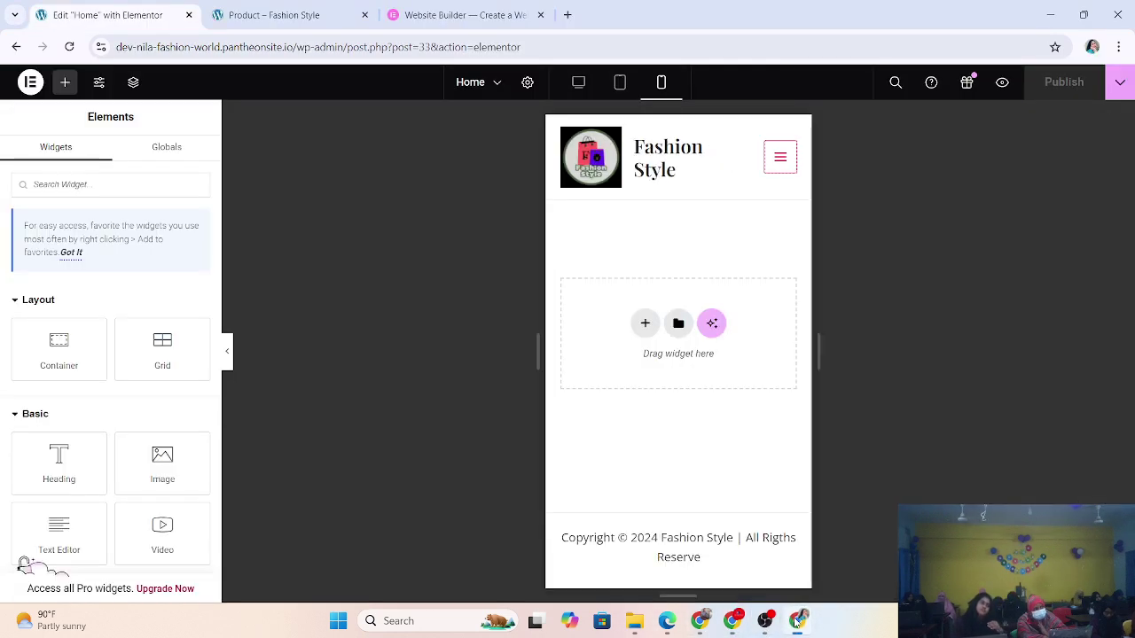
pyautogui.click(578, 81)
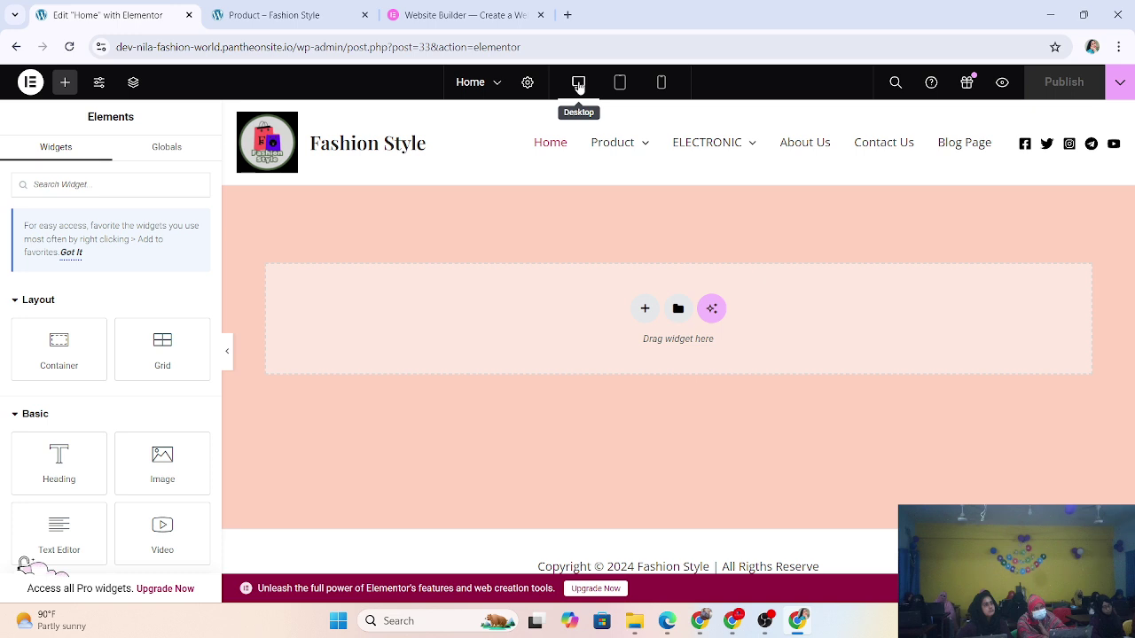
pyautogui.click(621, 83)
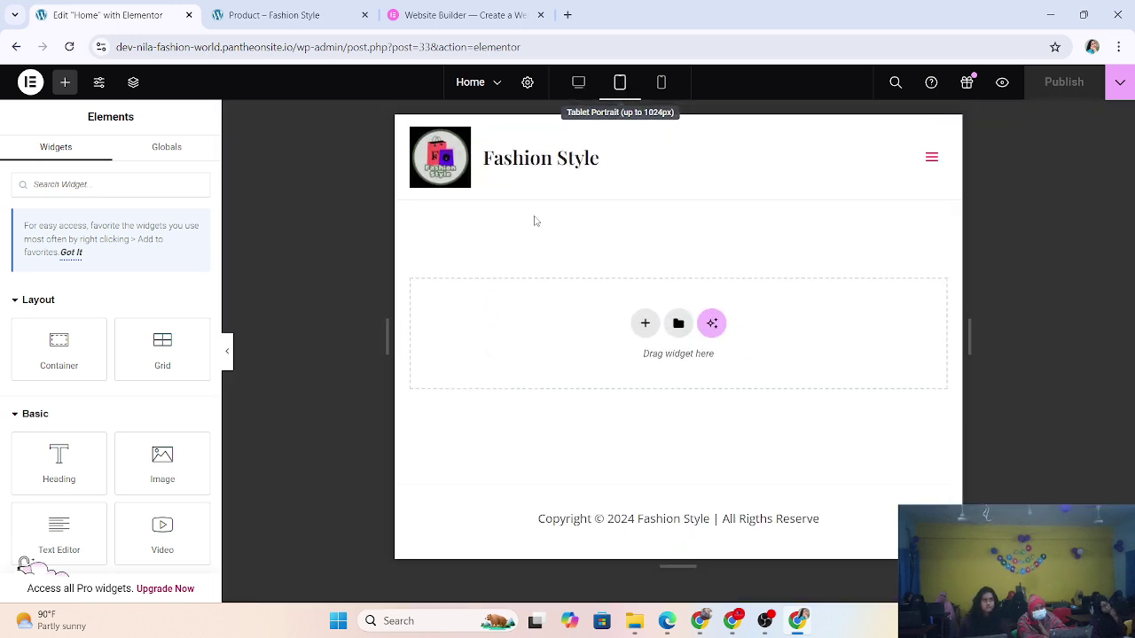
pyautogui.click(660, 84)
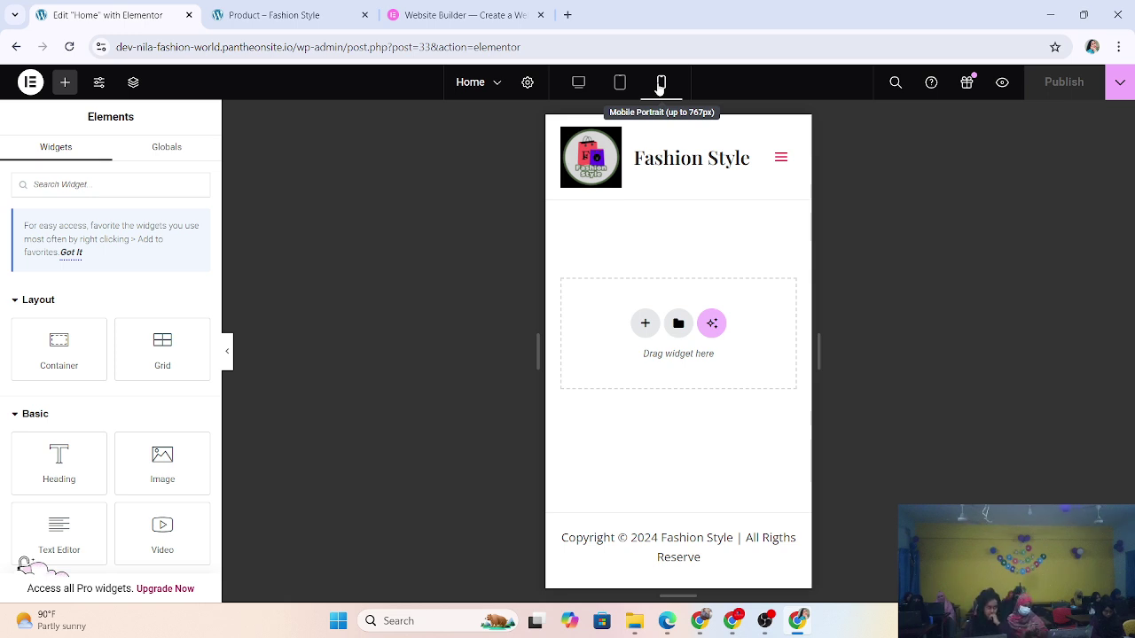
pyautogui.click(583, 83)
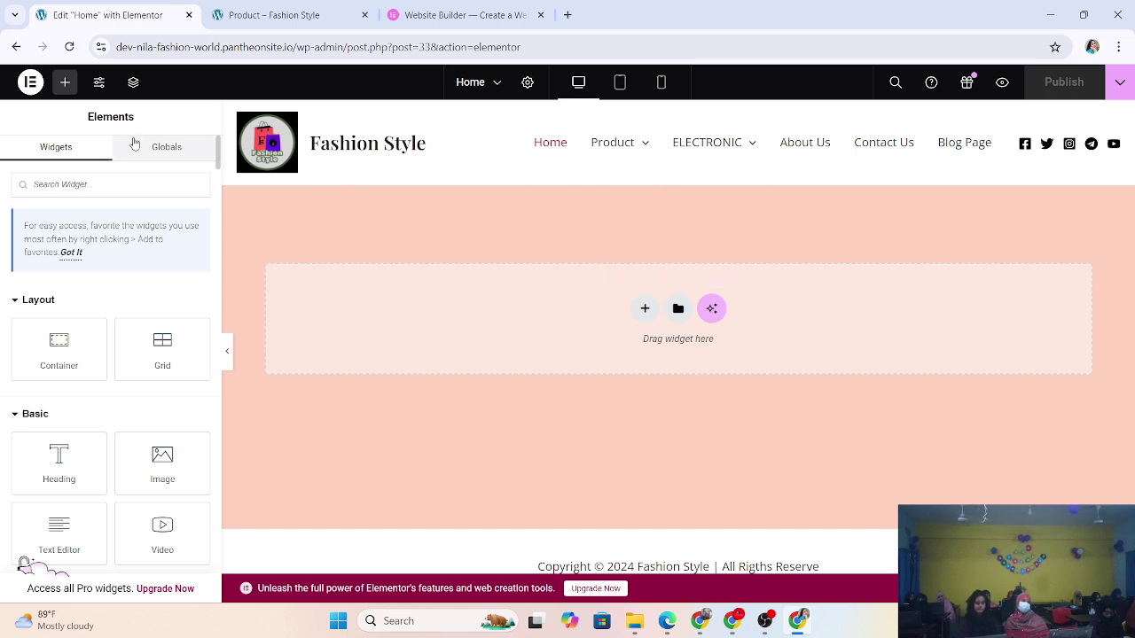
# Start adding a new container to the Home page with the Flexbox layout and display its structure choices.
pyautogui.scroll(-3, 163, 350)
pyautogui.scroll(3, 162, 350)
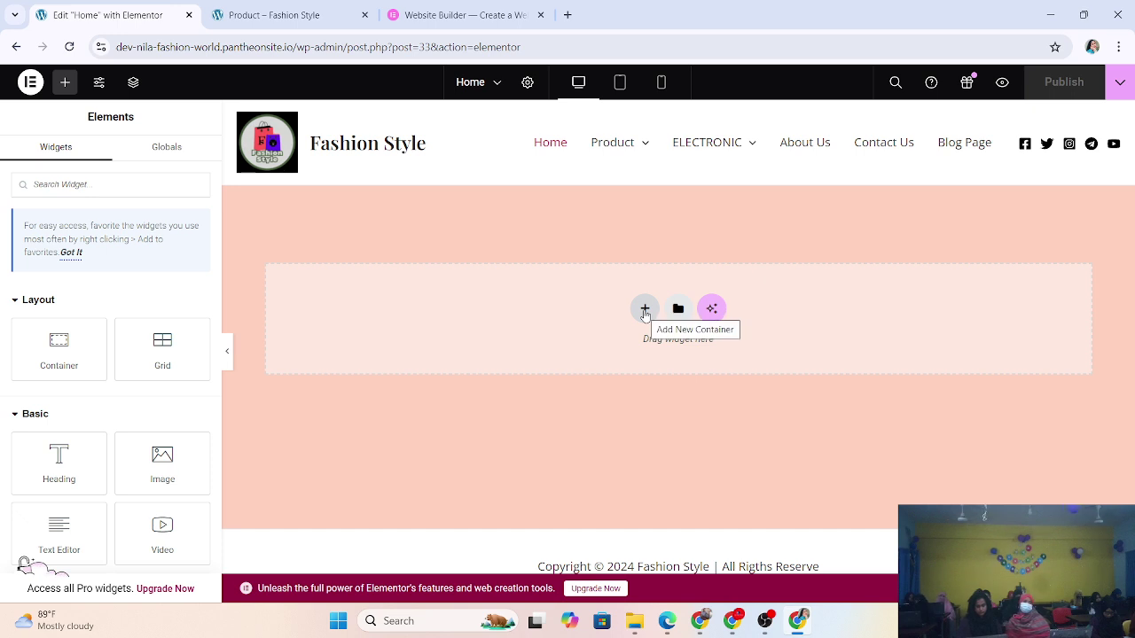
pyautogui.click(645, 309)
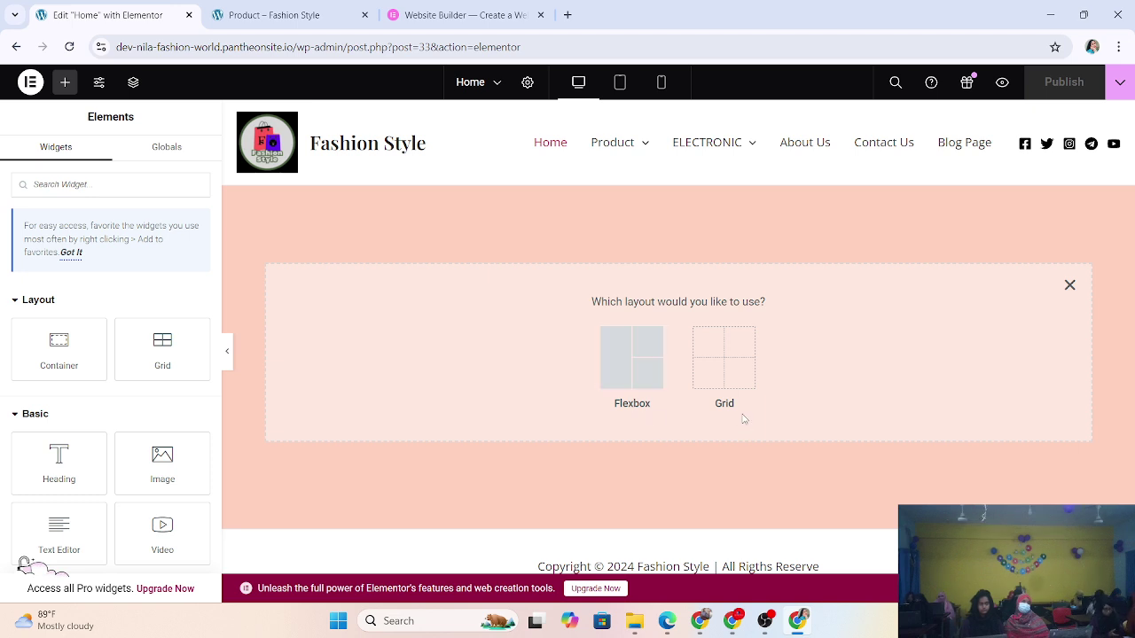
pyautogui.click(611, 352)
pyautogui.click(611, 351)
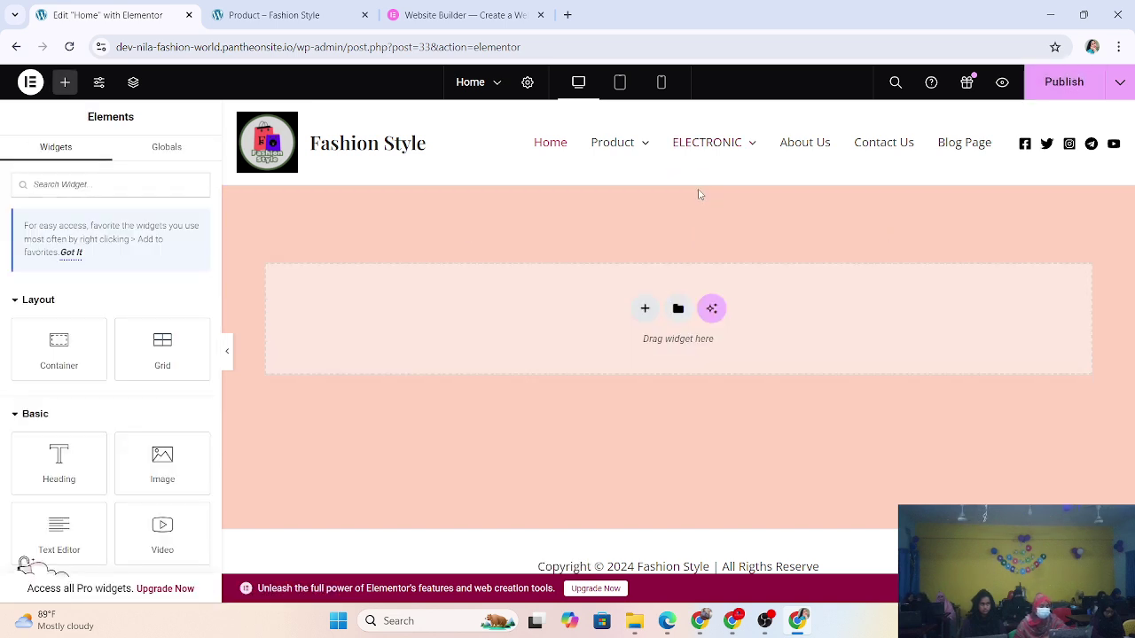
pyautogui.click(646, 310)
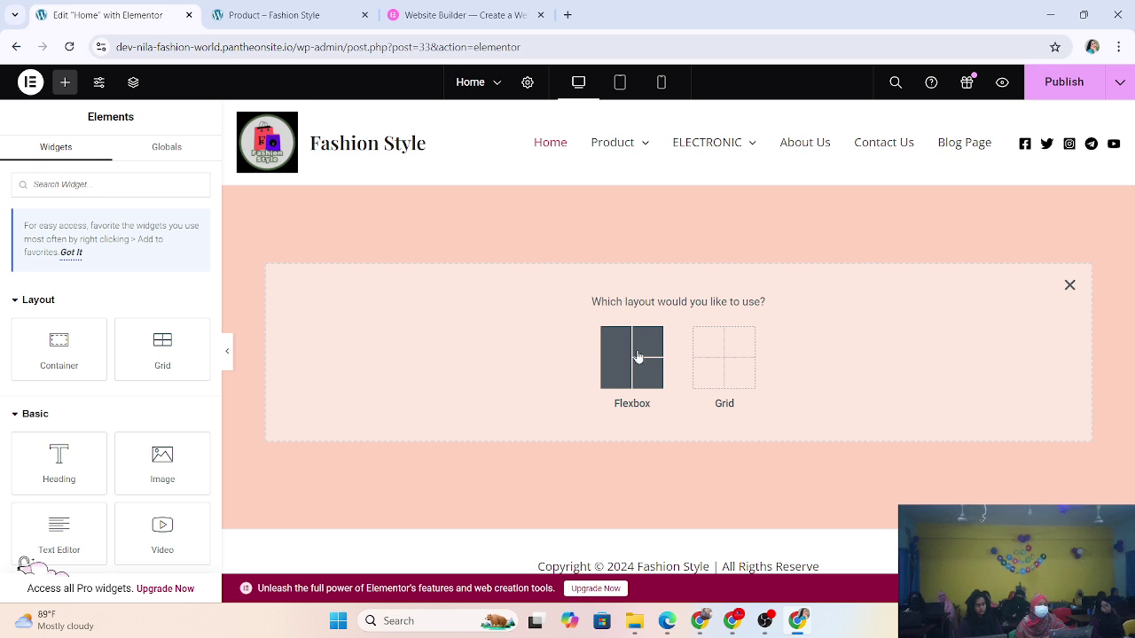
pyautogui.click(637, 356)
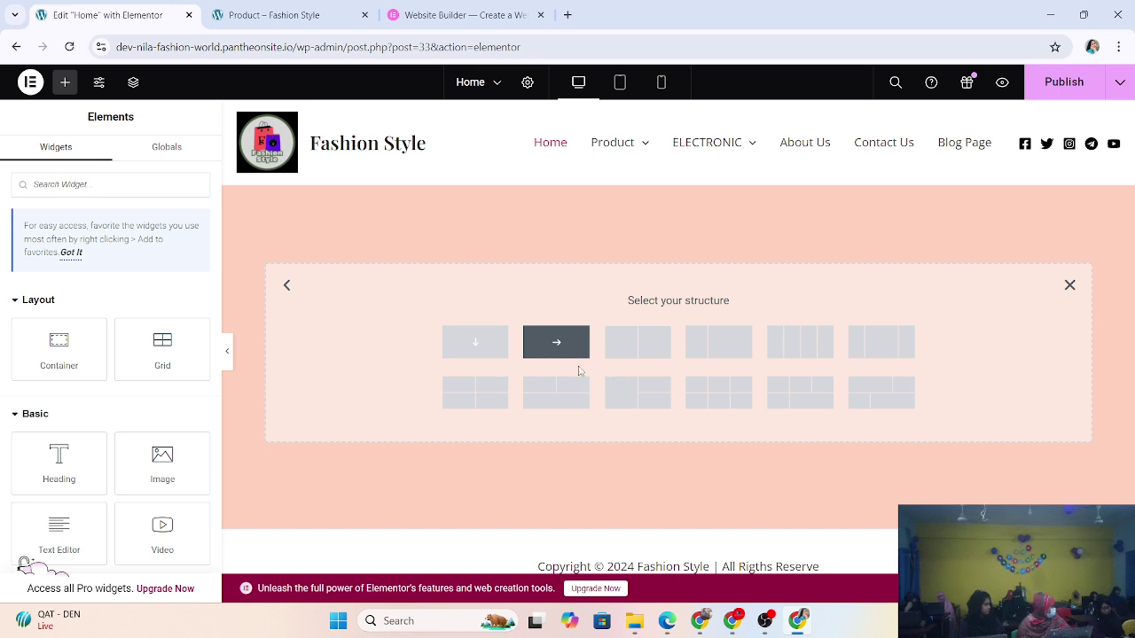
# Search Google for "horizontal that means" in a new browser tab.
pyautogui.click(567, 14)
pyautogui.click(483, 45)
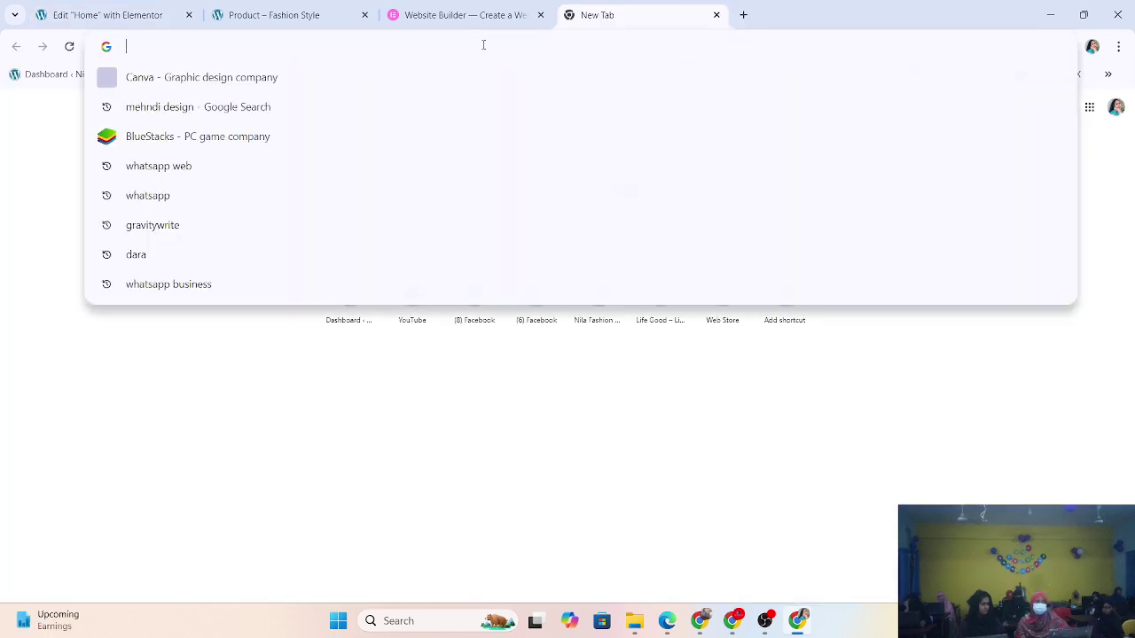
pyautogui.write('hoei')
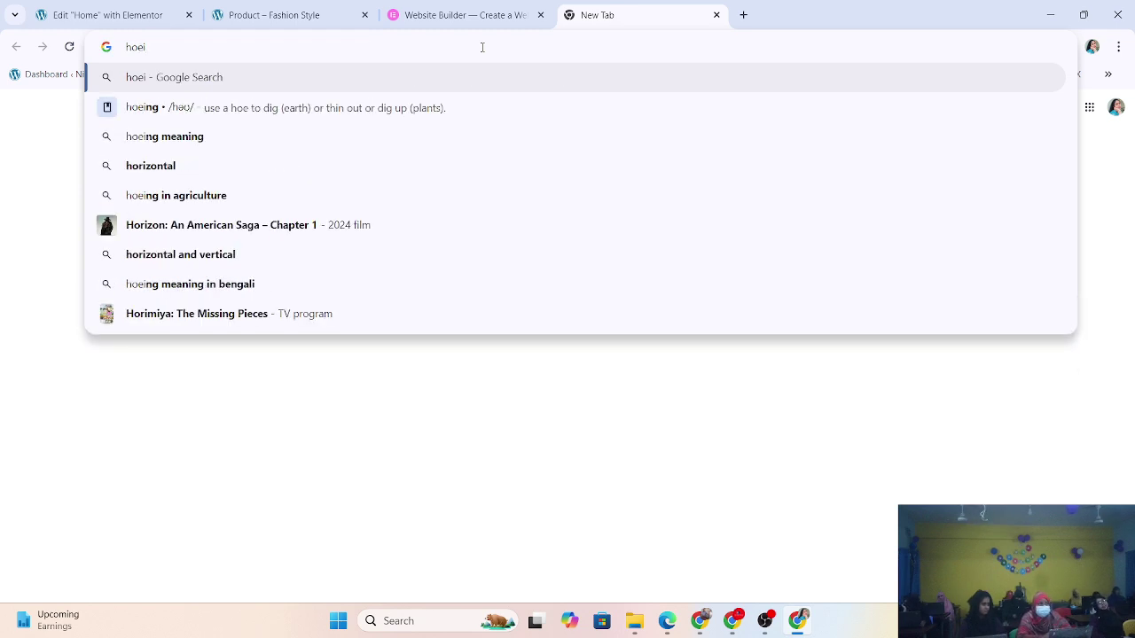
pyautogui.press('BackSpace')
pyautogui.press('BackSpace')
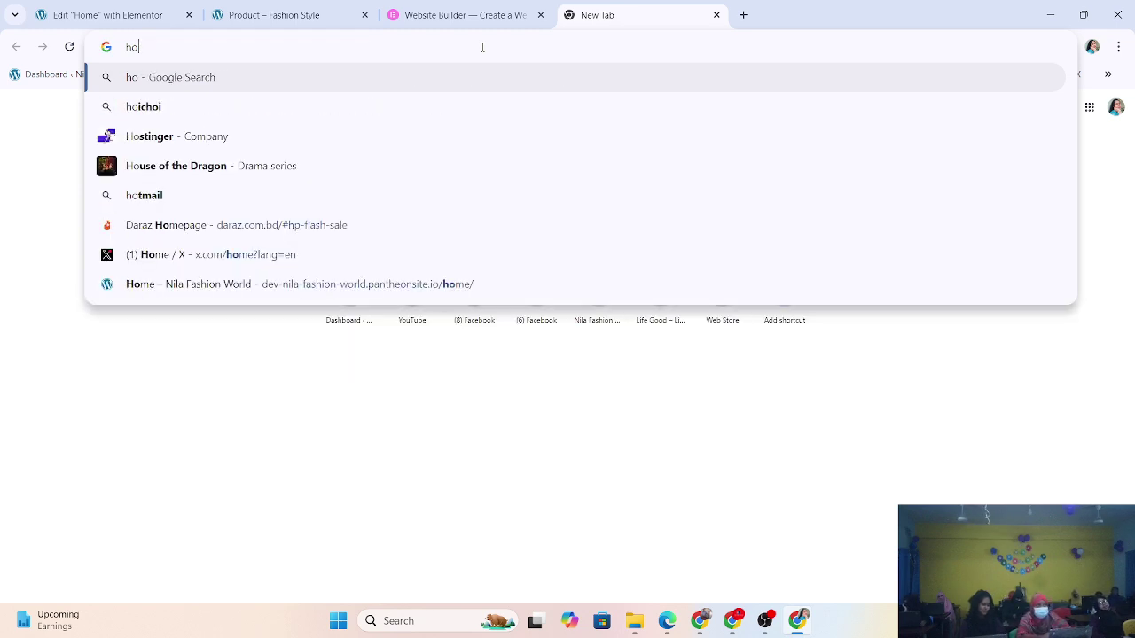
pyautogui.write('ri')
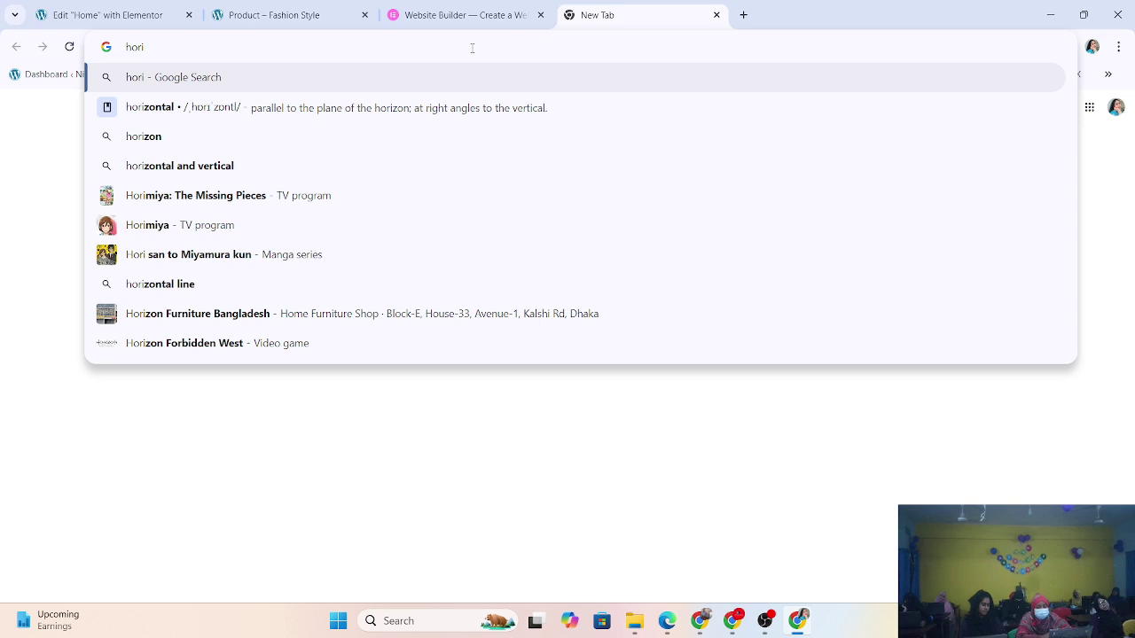
pyautogui.press('Down')
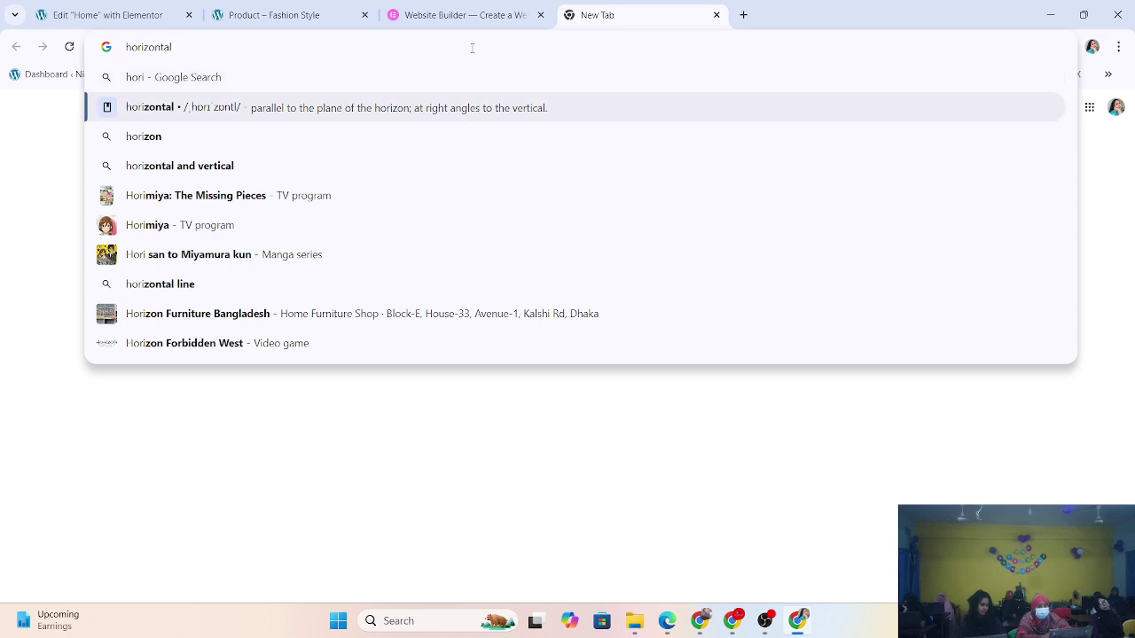
pyautogui.write('tha')
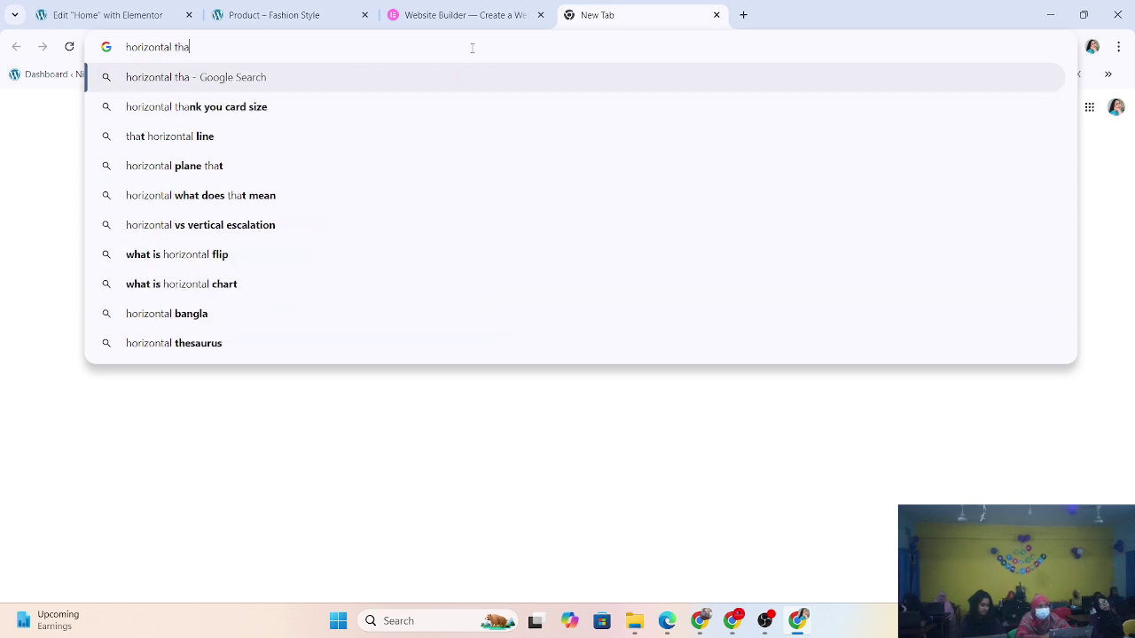
pyautogui.write('t me')
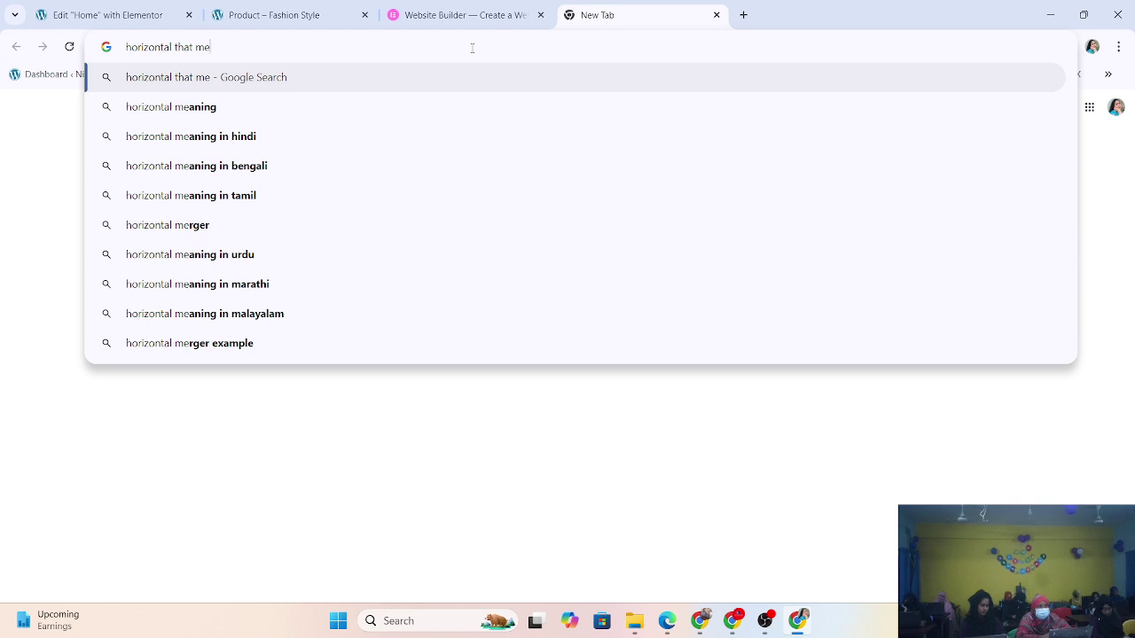
pyautogui.write('ans')
pyautogui.press('Return')
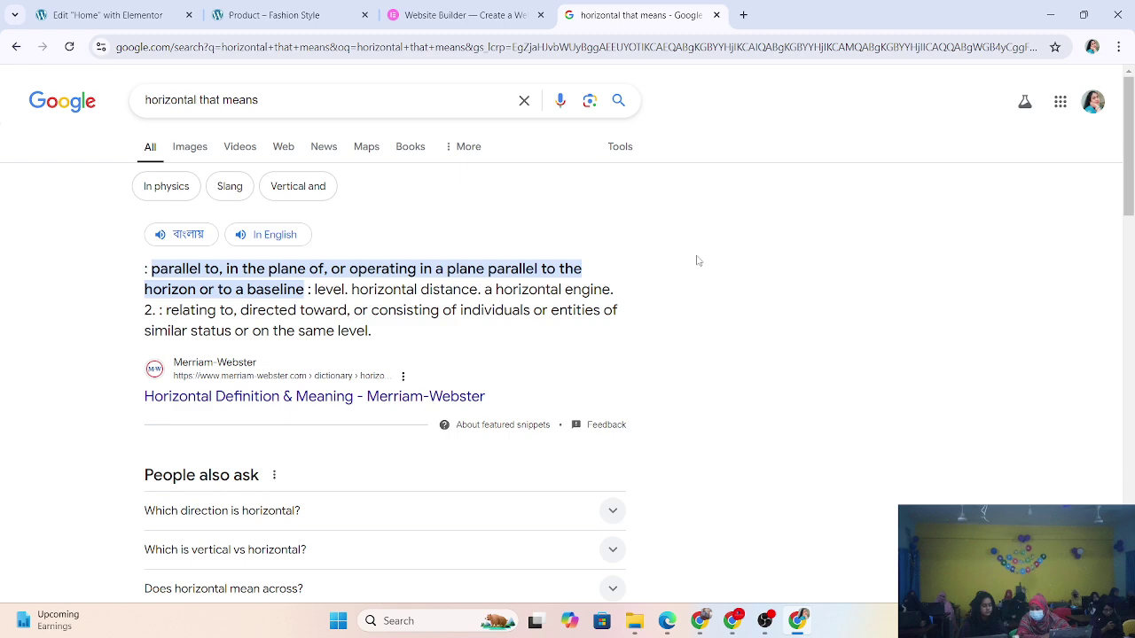
# Skim the search results on horizontal's meaning, switch to image results, and enlarge the BYJU'S Horizontal Line diagram.
pyautogui.scroll(-3, 683, 275)
pyautogui.scroll(3, 665, 284)
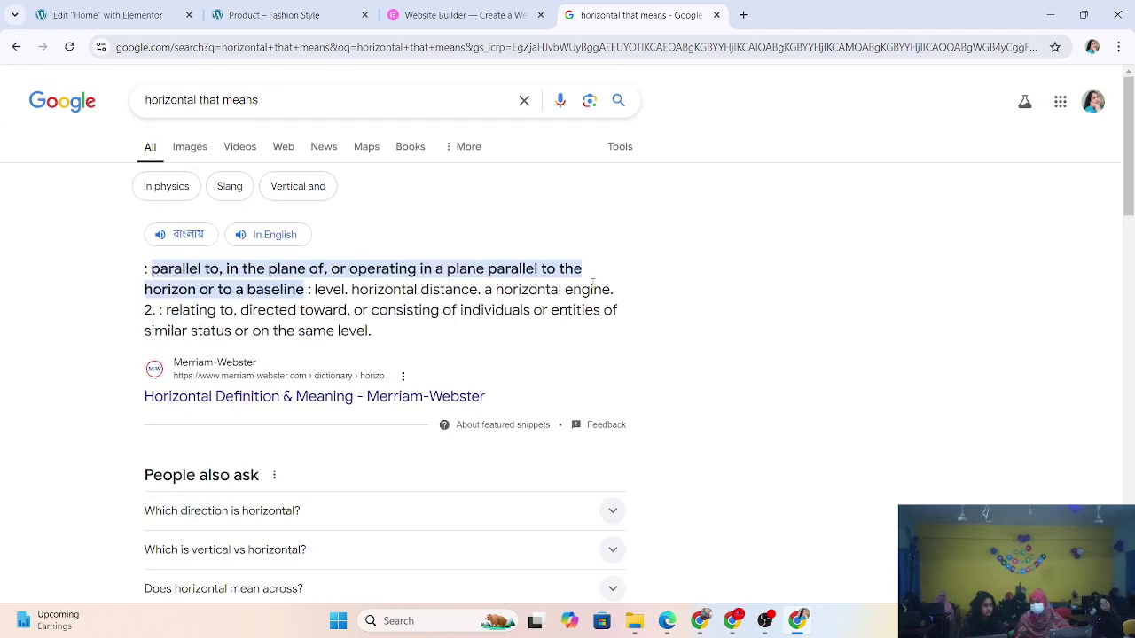
pyautogui.scroll(-2, 471, 355)
pyautogui.scroll(-2, 470, 355)
pyautogui.scroll(4, 471, 355)
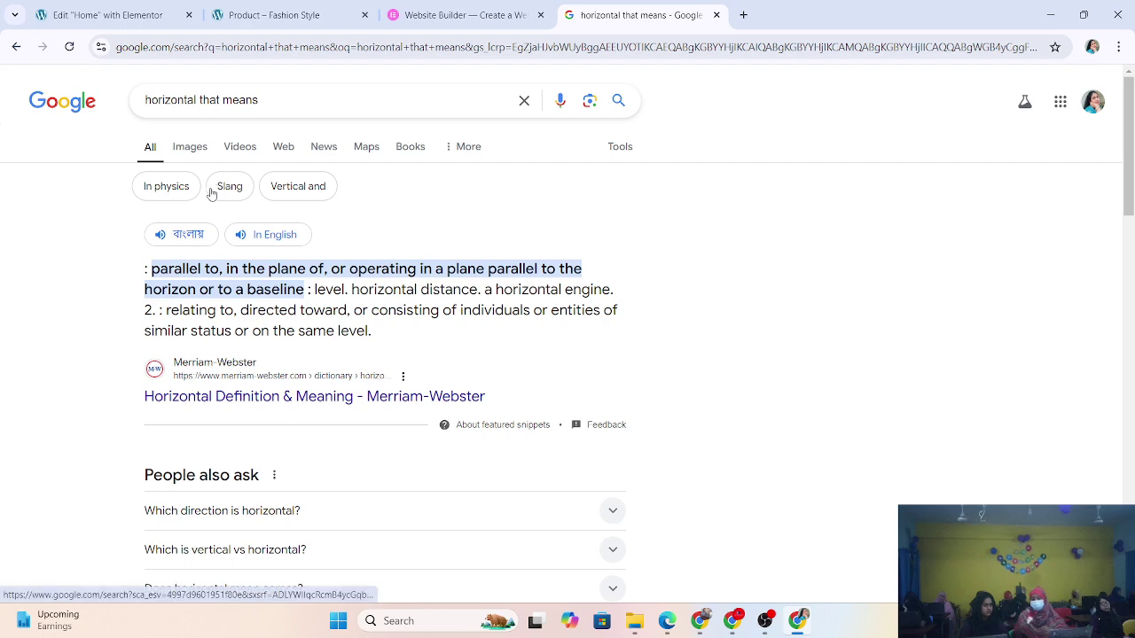
pyautogui.click(197, 151)
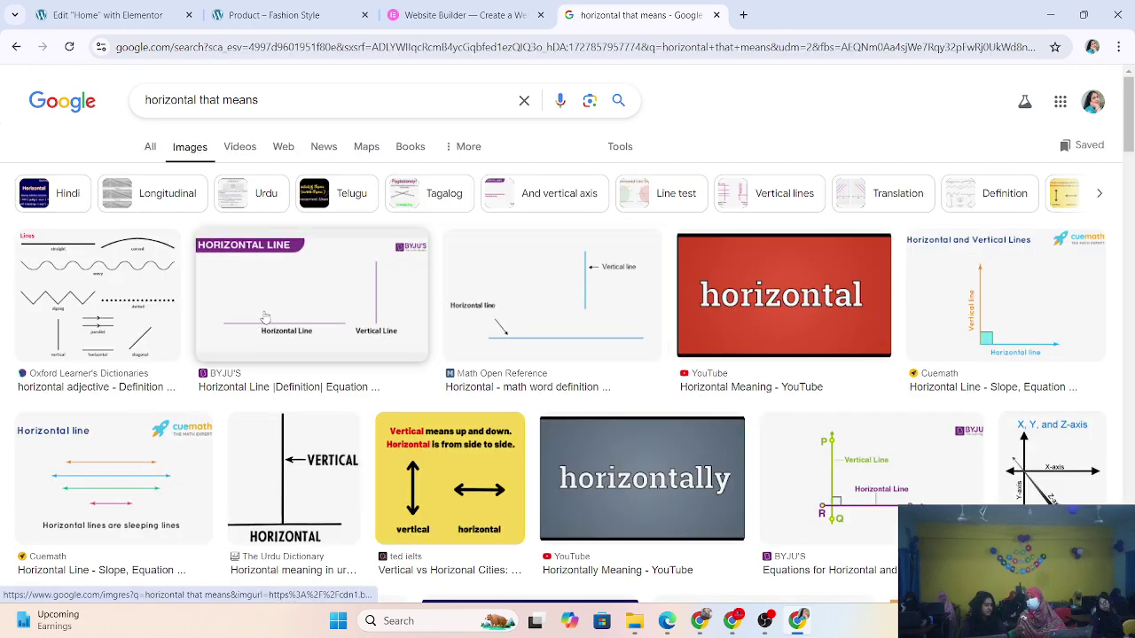
pyautogui.click(302, 300)
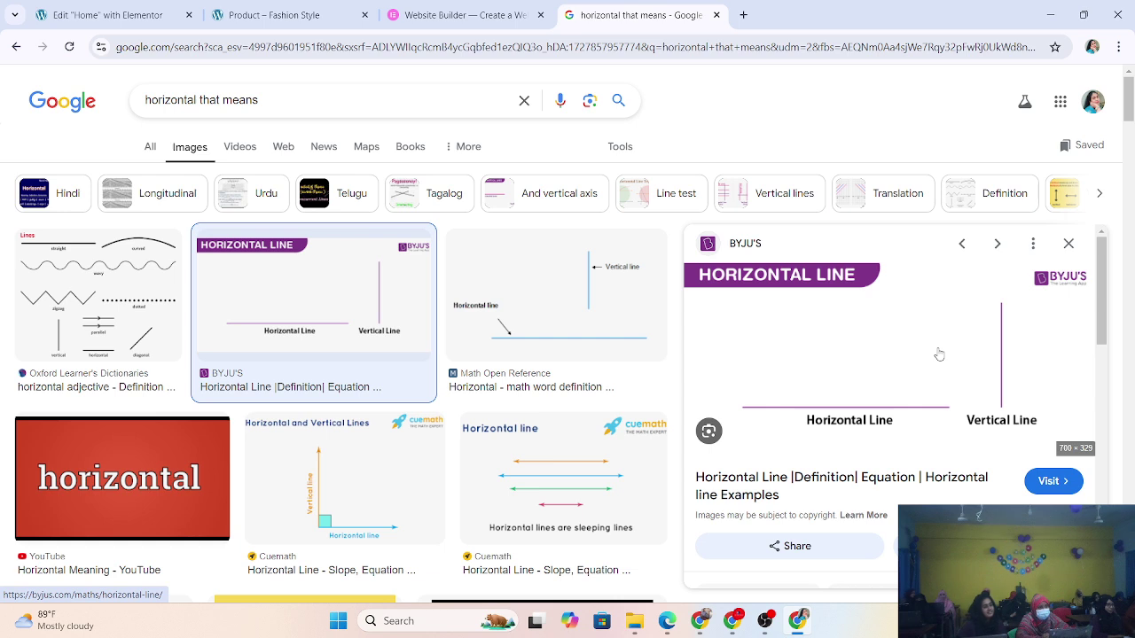
# Compare the Elementor website, the Fashion Style Product page header and the Home page's structure choices across the open browser tabs.
pyautogui.click(474, 20)
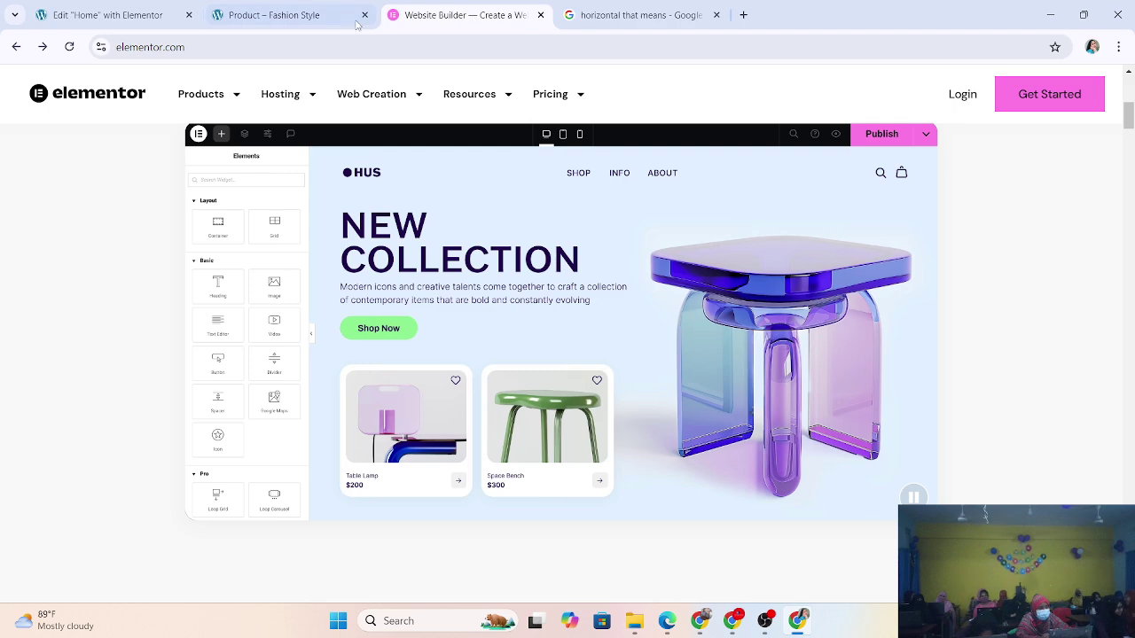
pyautogui.click(316, 11)
pyautogui.scroll(3, 414, 110)
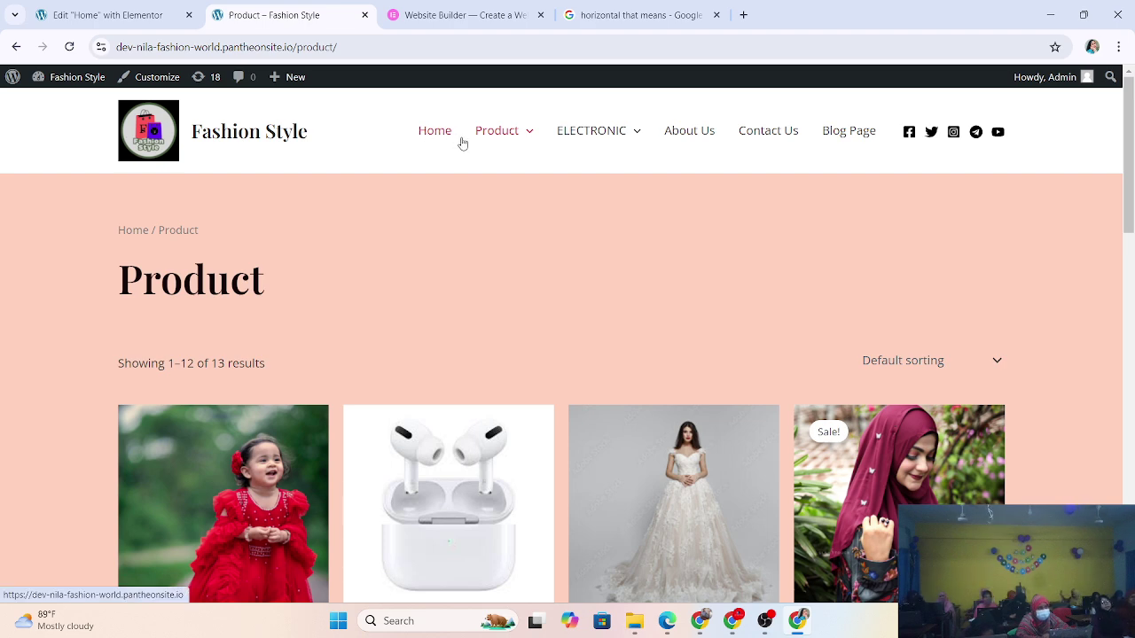
pyautogui.moveTo(487, 140)
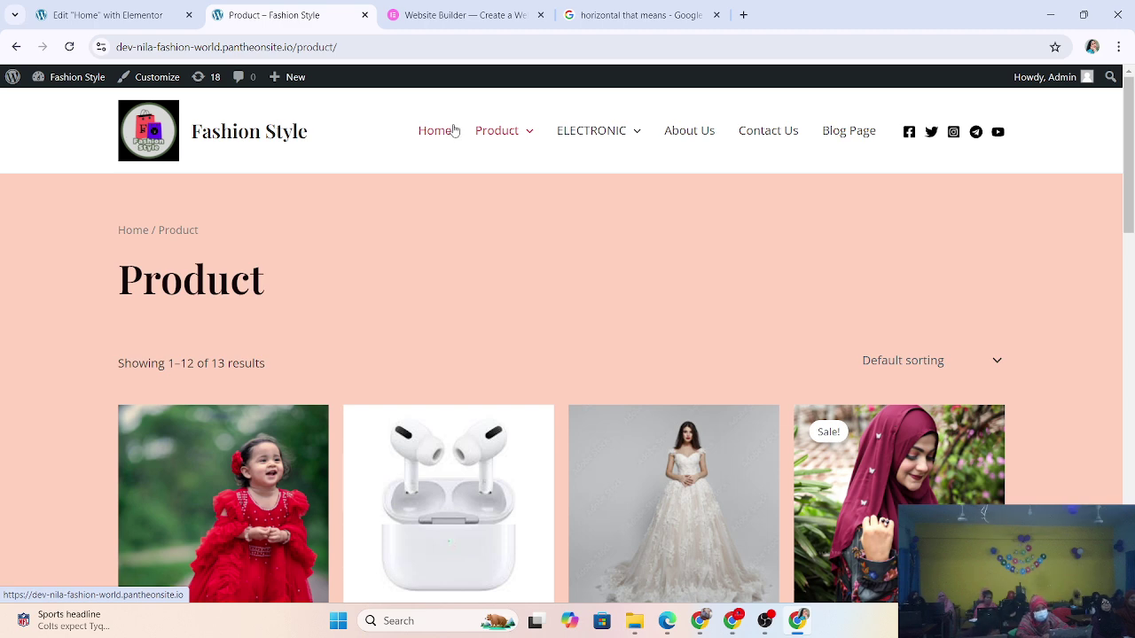
pyautogui.moveTo(433, 21)
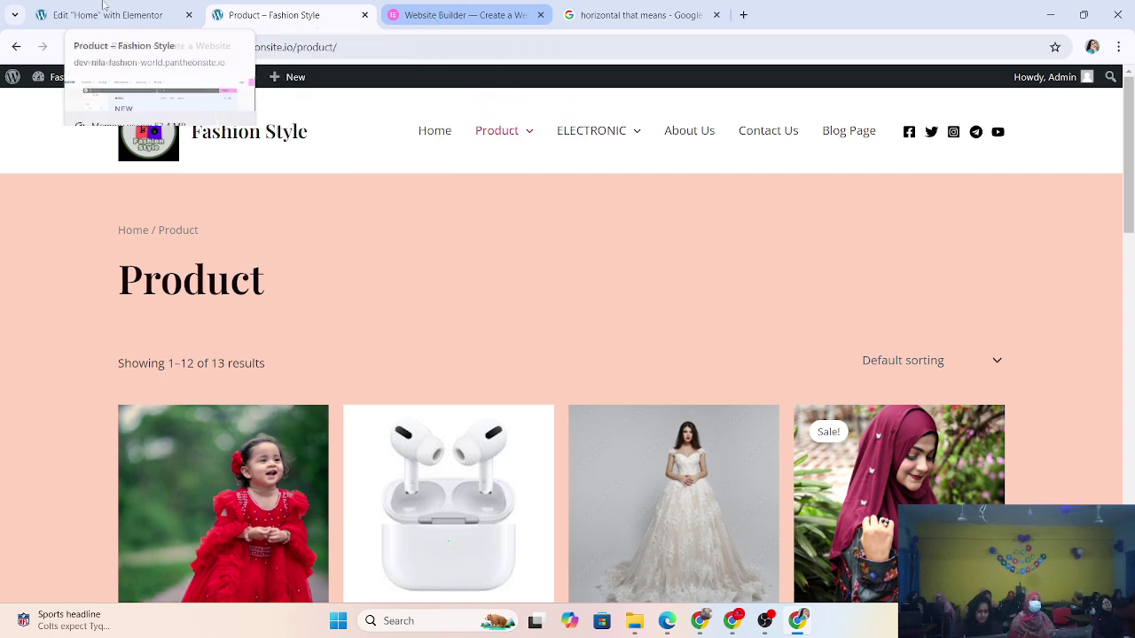
pyautogui.click(73, 6)
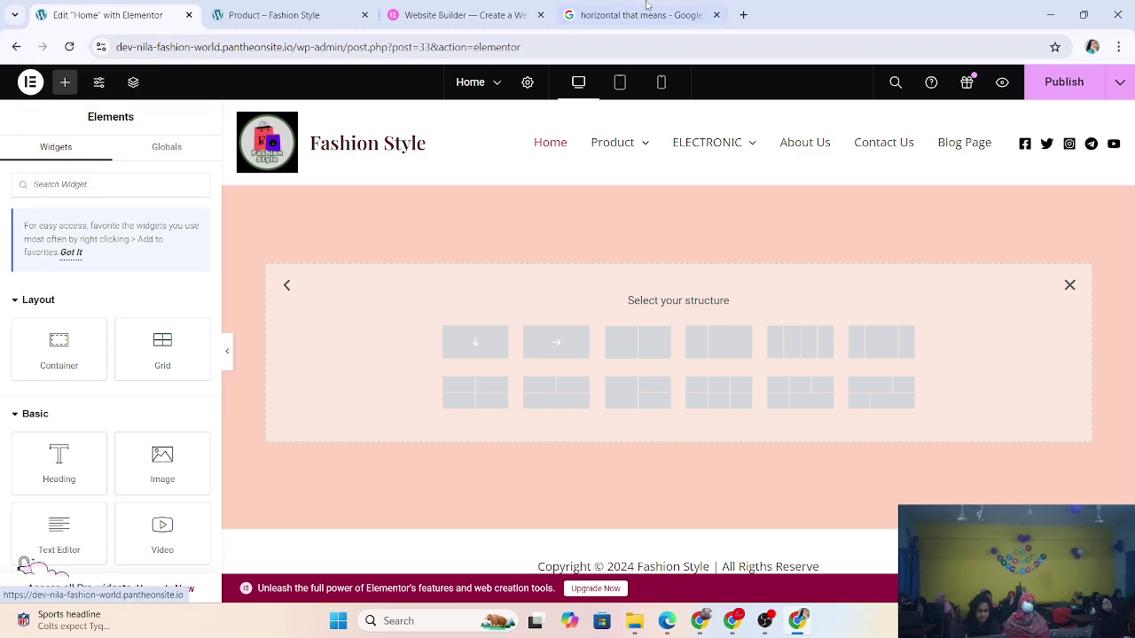
pyautogui.click(409, 20)
pyautogui.click(288, 12)
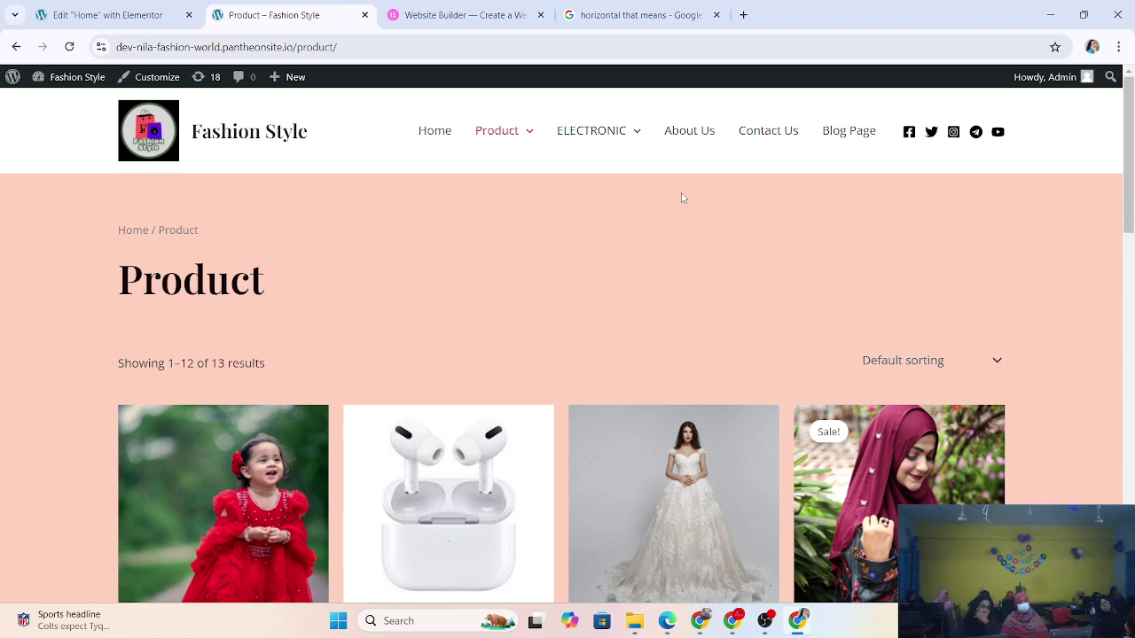
# Return to the Home page's Elementor editor and add a Flexbox container with the row direction structure.
pyautogui.click(166, 18)
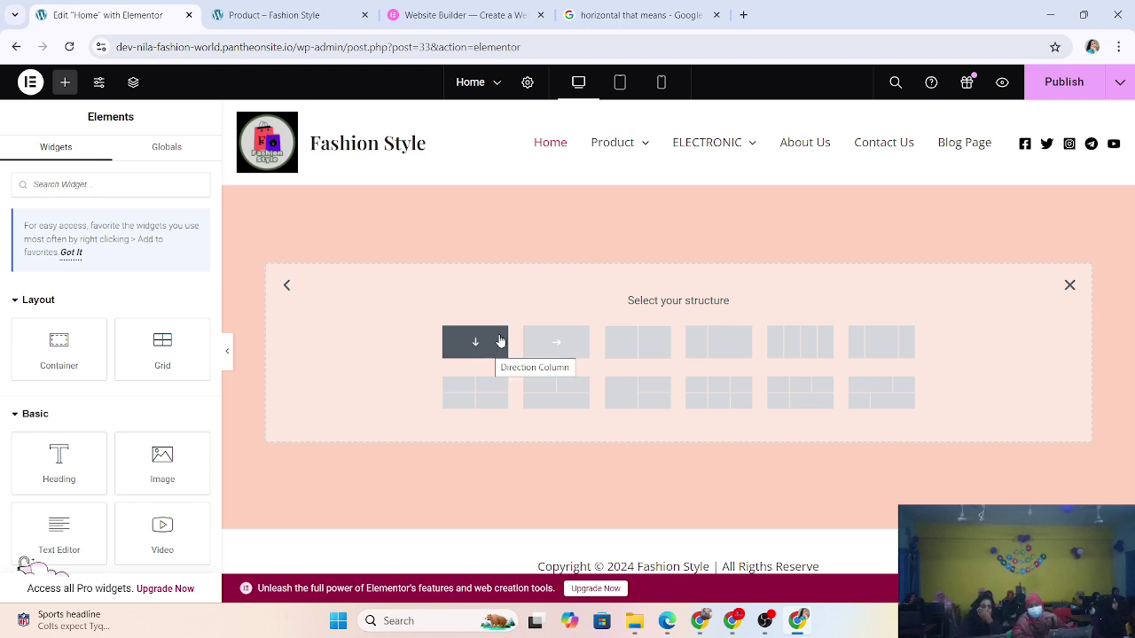
pyautogui.click(572, 351)
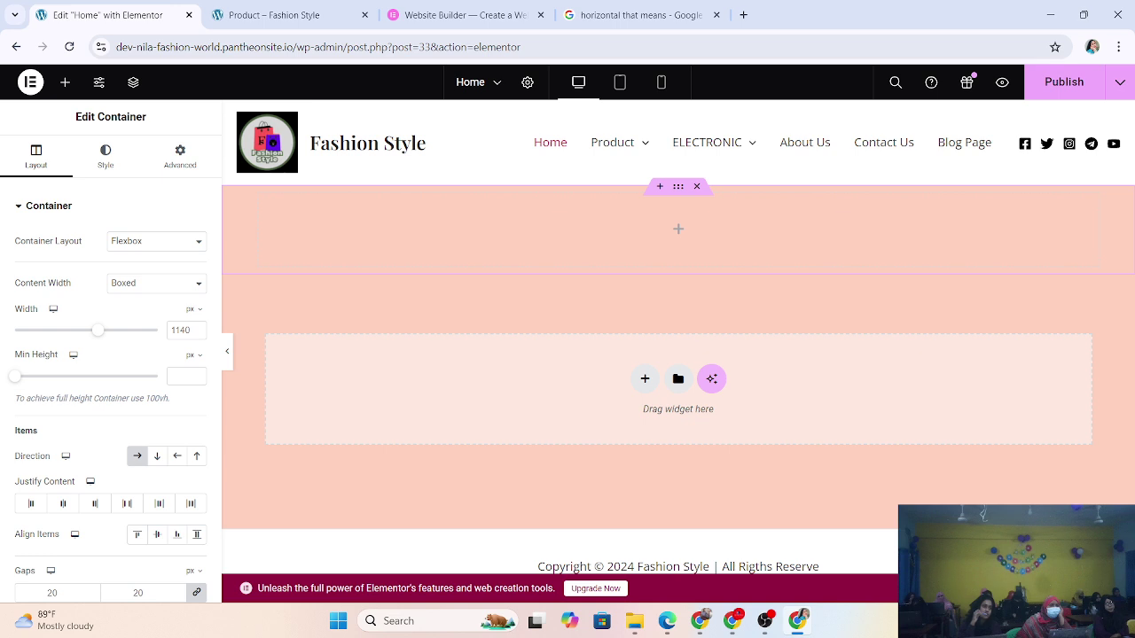
# Hide the container settings to view the Home page at full width, and show them again.
pyautogui.click(908, 621)
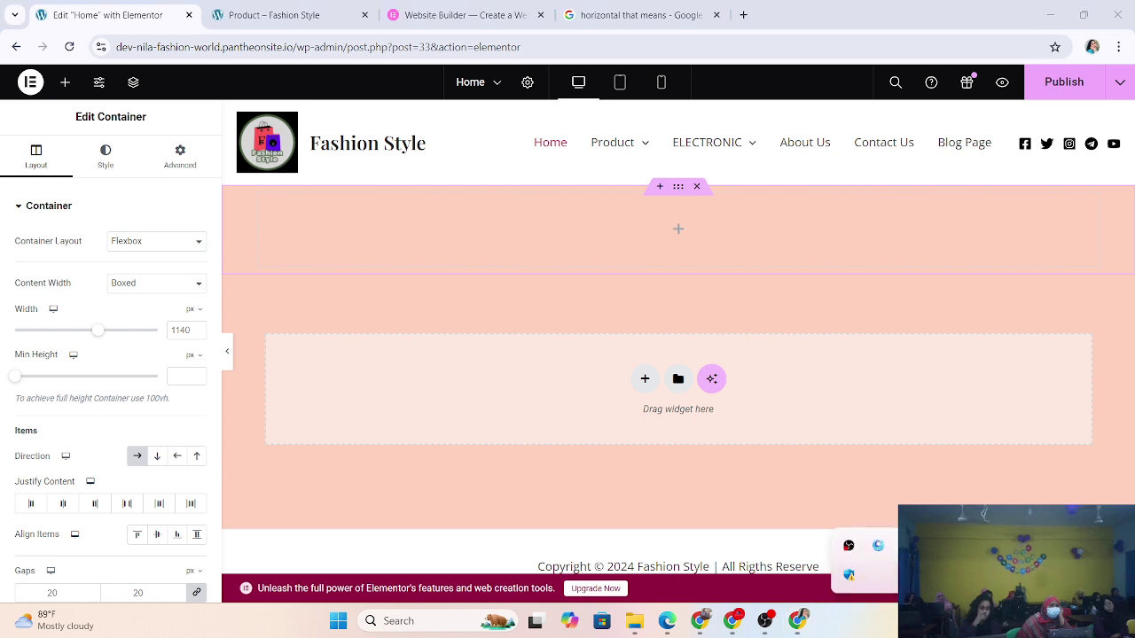
pyautogui.click(843, 623)
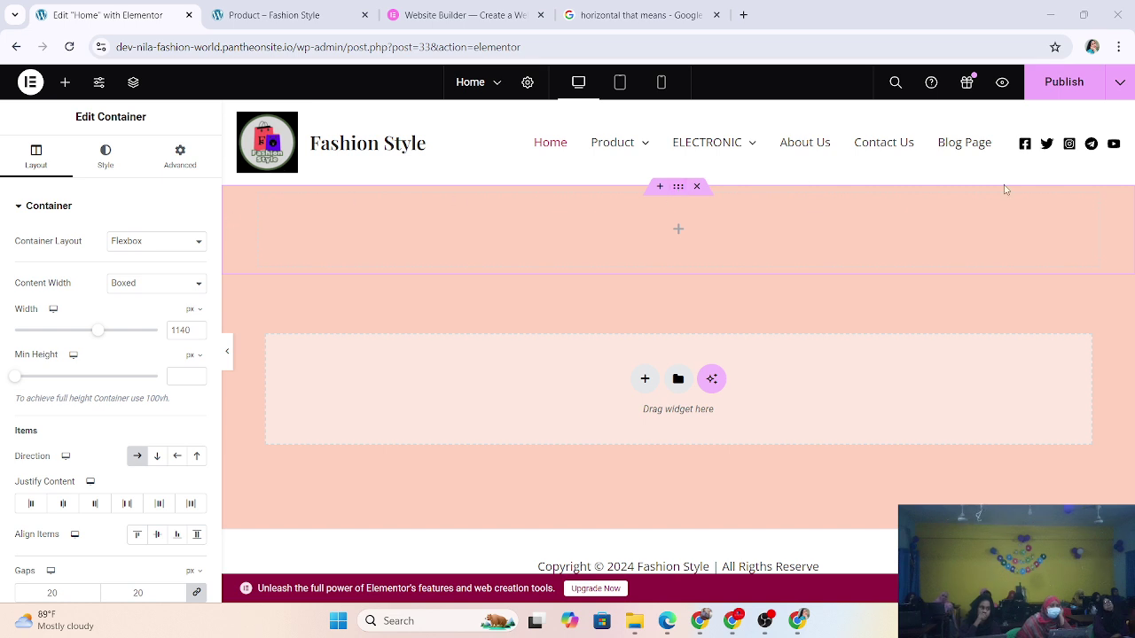
pyautogui.click(227, 352)
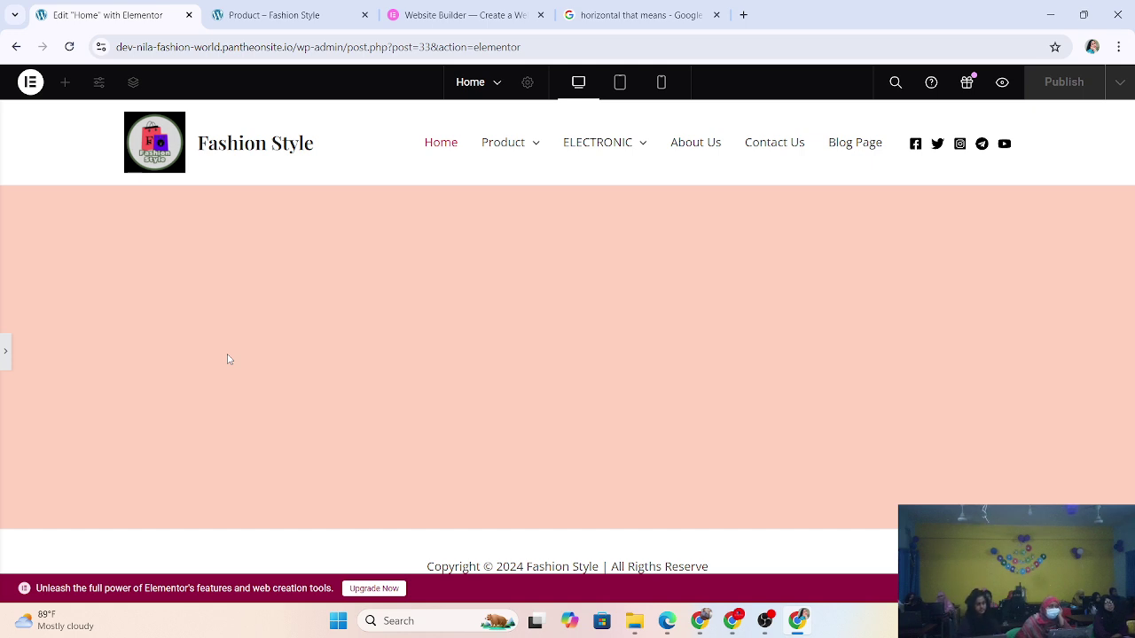
pyautogui.click(5, 353)
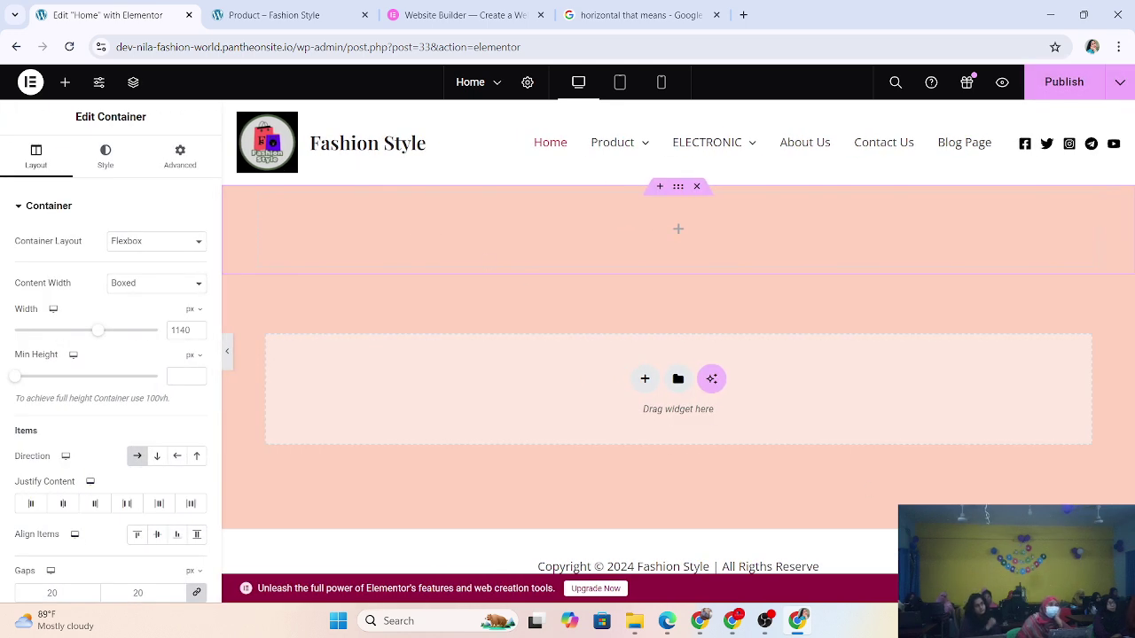
# Start a screen capture of about 1544x170 pixels around the new container and outline the container with a red rectangle.
pyautogui.click(864, 621)
pyautogui.press('Print')
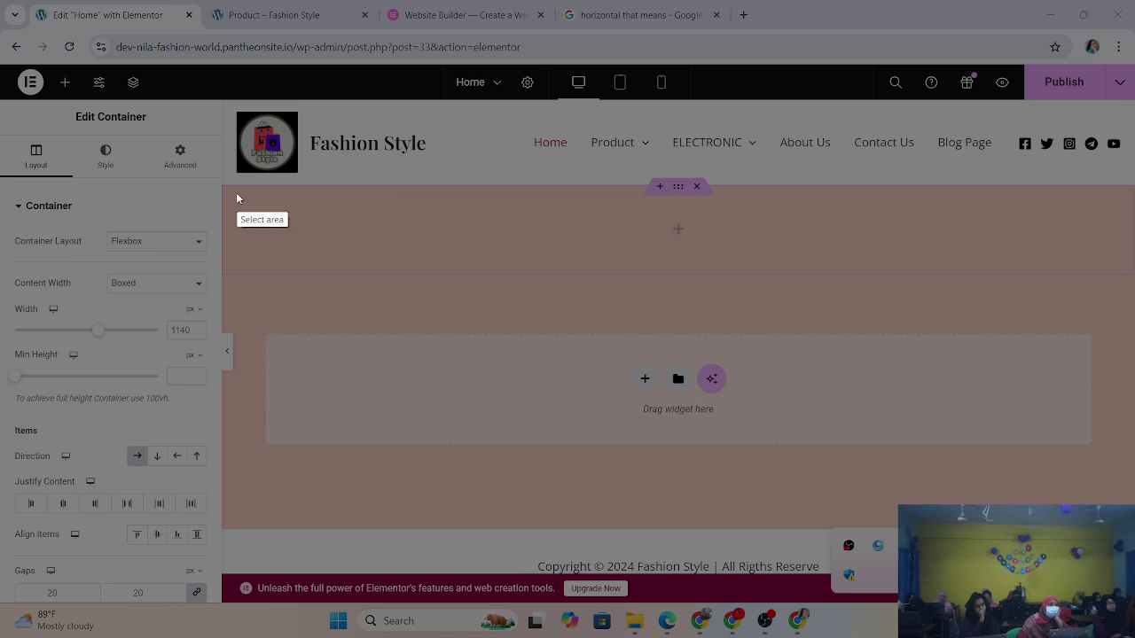
pyautogui.moveTo(220, 181)
pyautogui.mouseDown()
pyautogui.moveTo(1134, 310)
pyautogui.moveTo(1129, 281)
pyautogui.mouseUp()
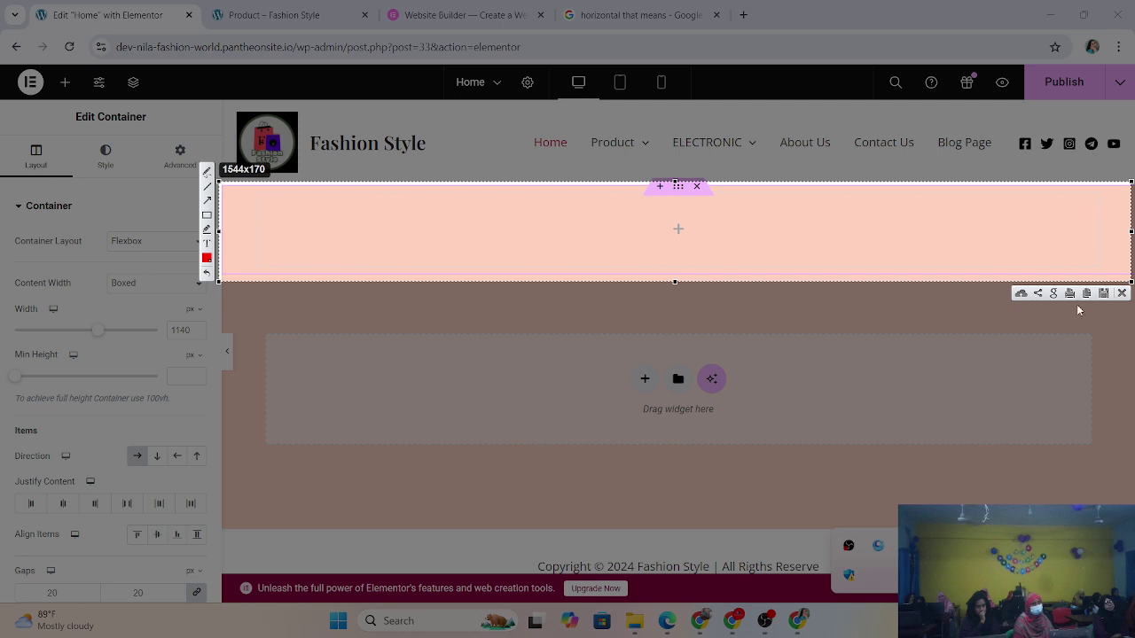
pyautogui.click(207, 215)
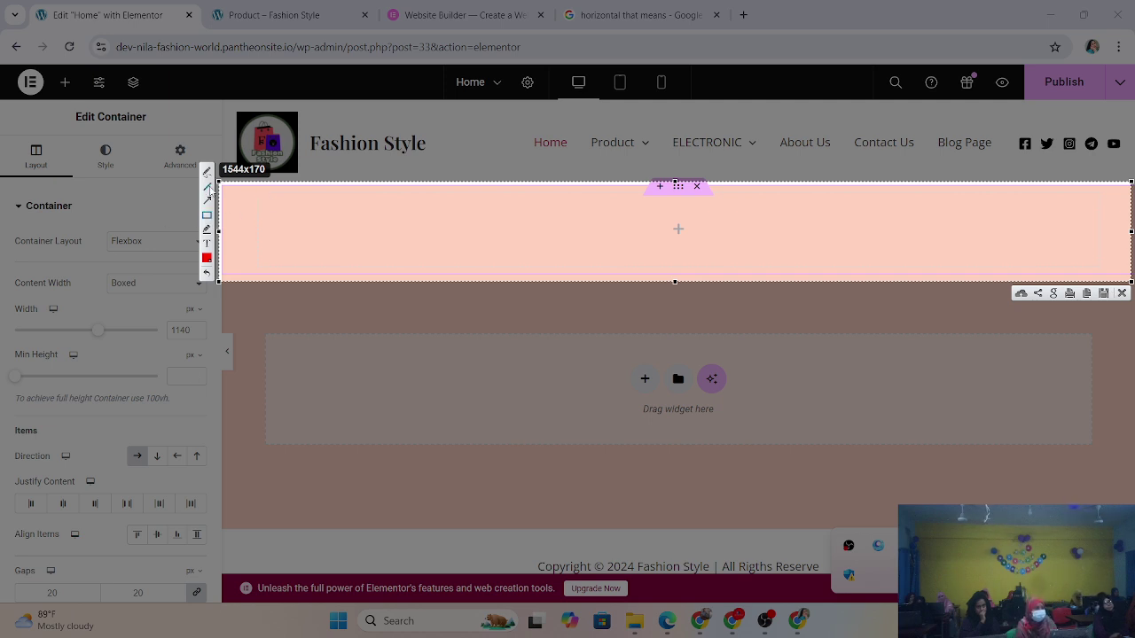
pyautogui.moveTo(224, 188)
pyautogui.mouseDown()
pyautogui.moveTo(1034, 299)
pyautogui.moveTo(1107, 274)
pyautogui.moveTo(1129, 285)
pyautogui.mouseUp()
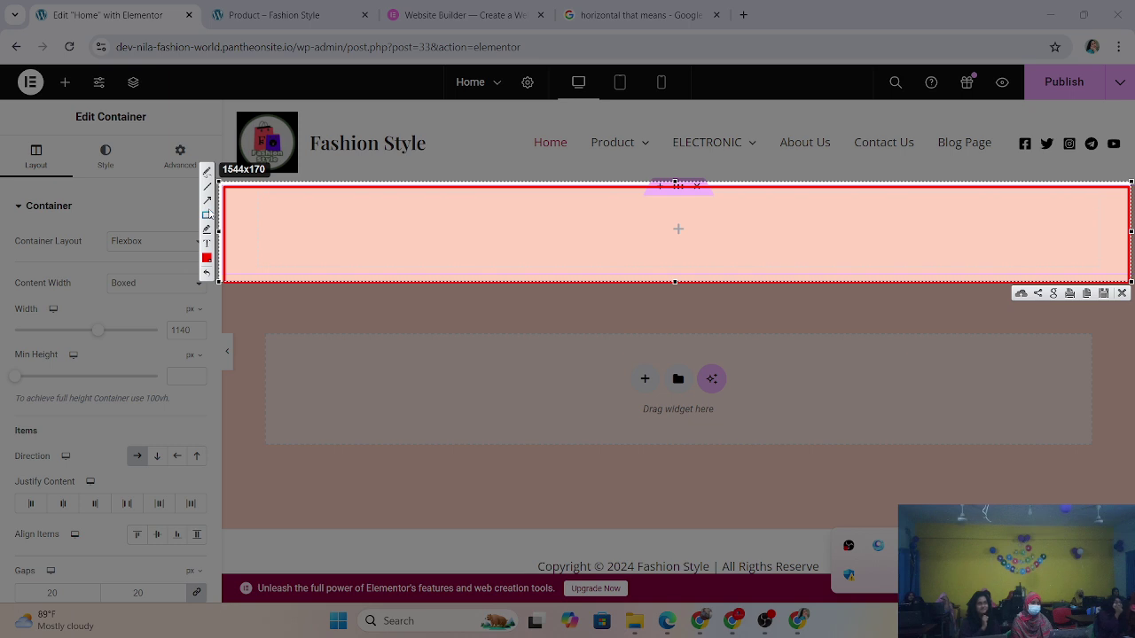
# Draw three red boxes side by side inside the outlined container and a smaller one within the third, and discard the capture.
pyautogui.click(208, 215)
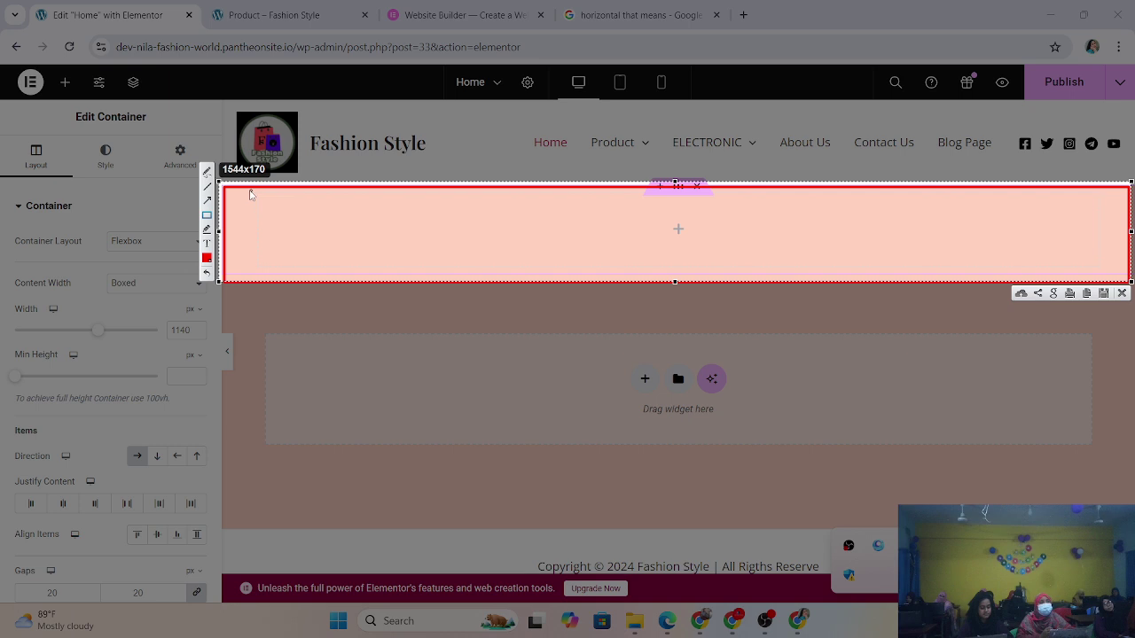
pyautogui.moveTo(239, 193)
pyautogui.mouseDown()
pyautogui.moveTo(311, 267)
pyautogui.moveTo(334, 275)
pyautogui.mouseUp()
pyautogui.moveTo(412, 197); pyautogui.dragTo(656, 273)
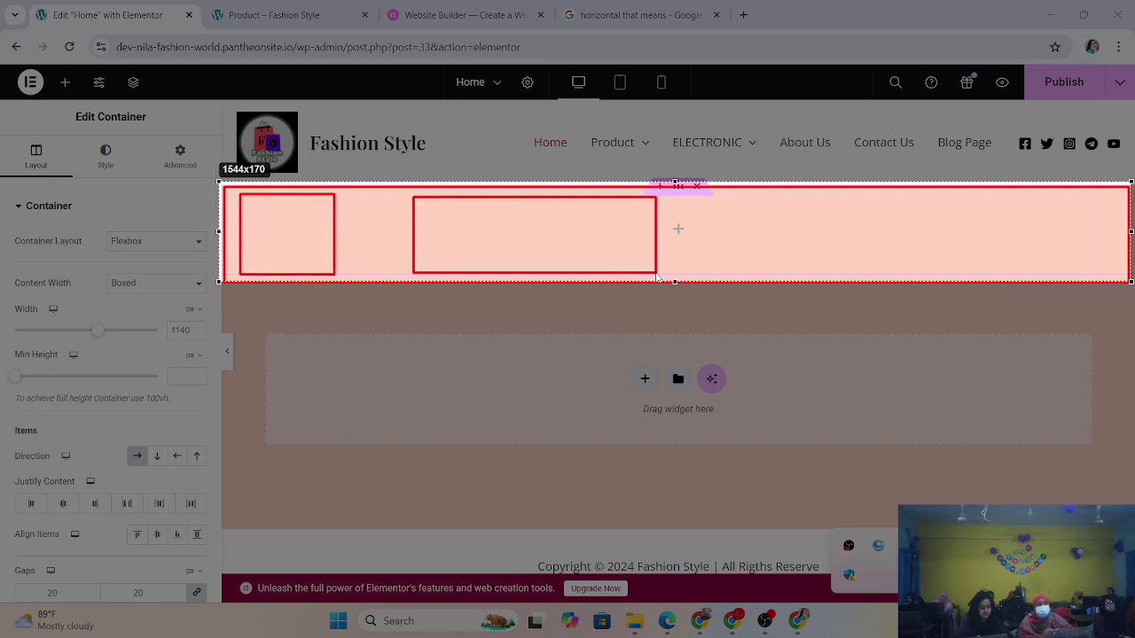
pyautogui.moveTo(760, 195)
pyautogui.mouseDown()
pyautogui.moveTo(852, 236)
pyautogui.moveTo(1077, 275)
pyautogui.mouseUp()
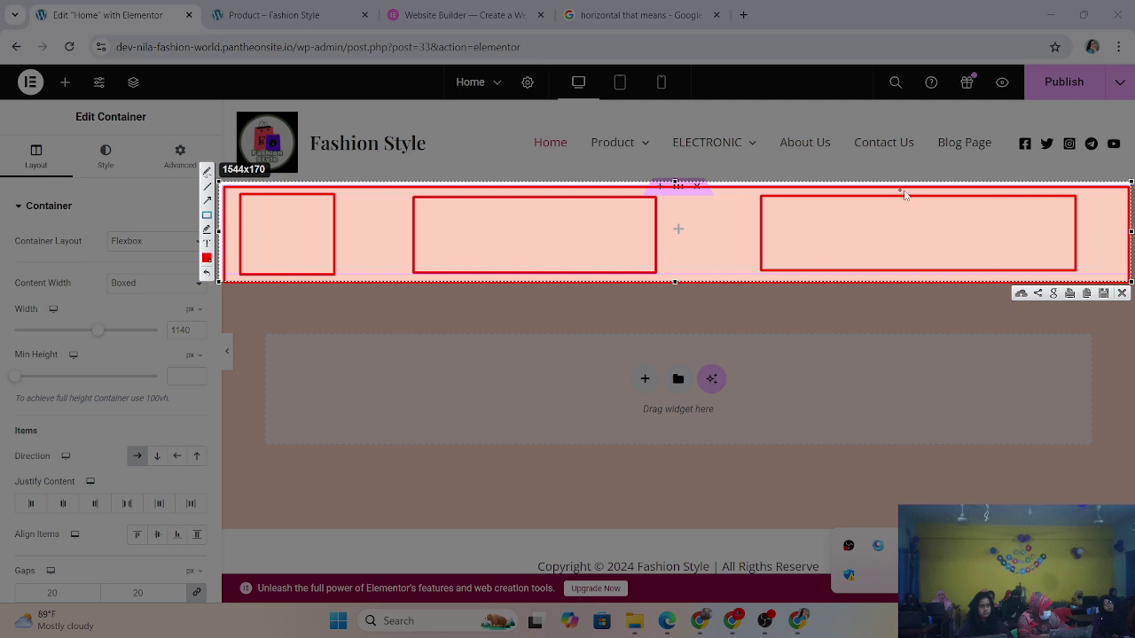
pyautogui.moveTo(922, 199)
pyautogui.mouseDown()
pyautogui.moveTo(947, 261)
pyautogui.moveTo(970, 278)
pyautogui.moveTo(981, 271)
pyautogui.mouseUp()
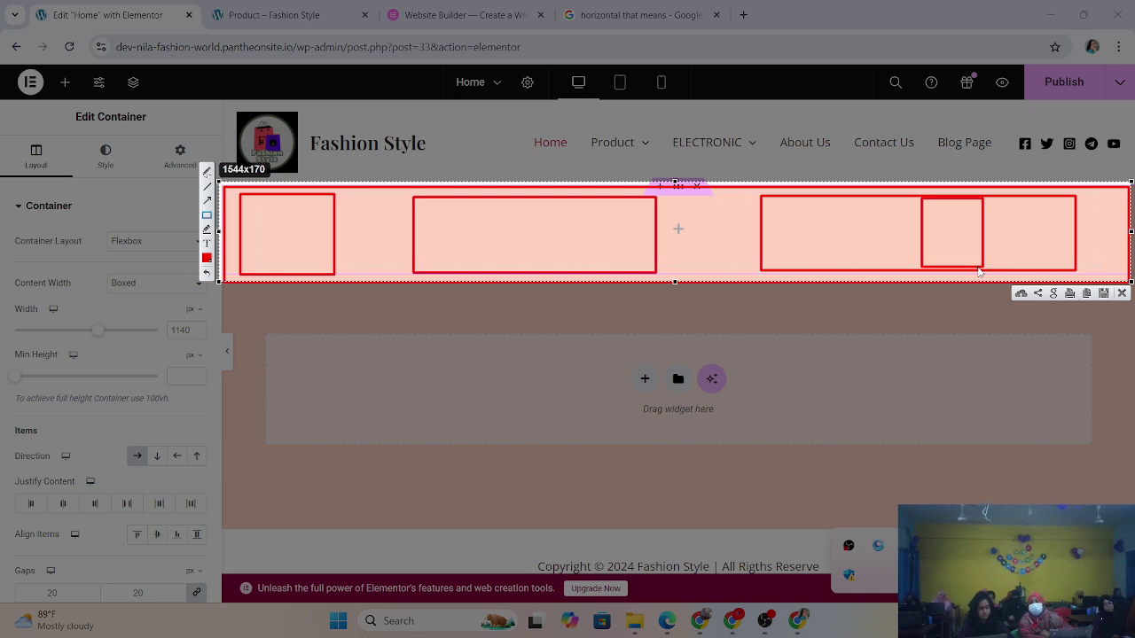
pyautogui.click(1121, 293)
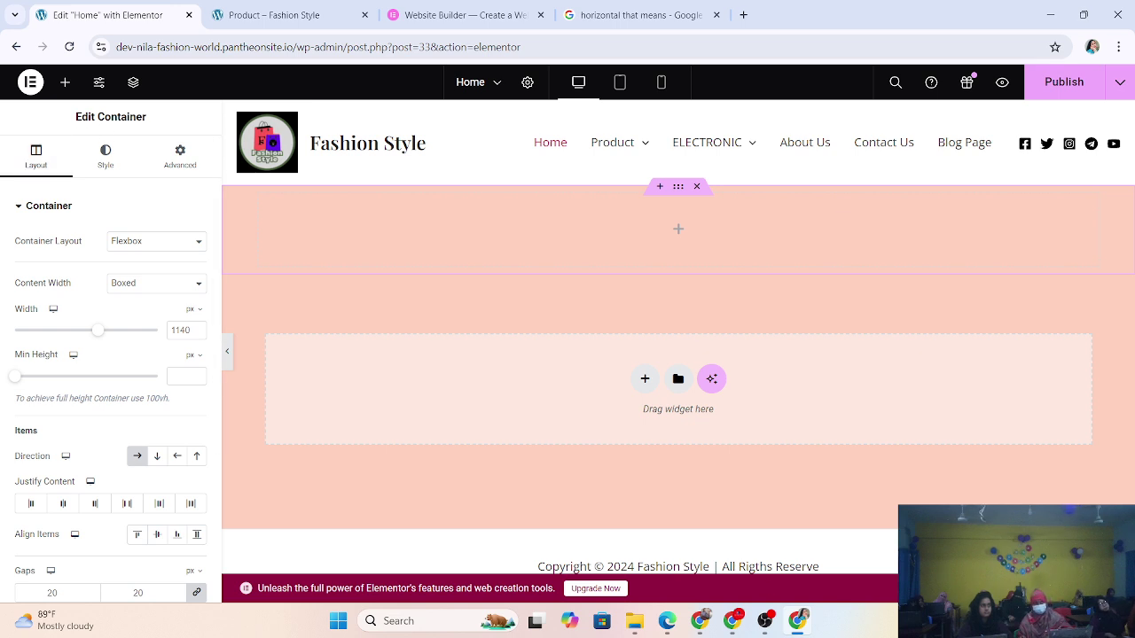
# Capture the container settings area at about 364x854 pixels, box the Layout, Style and Advanced headings in red, and discard the capture.
pyautogui.click(913, 621)
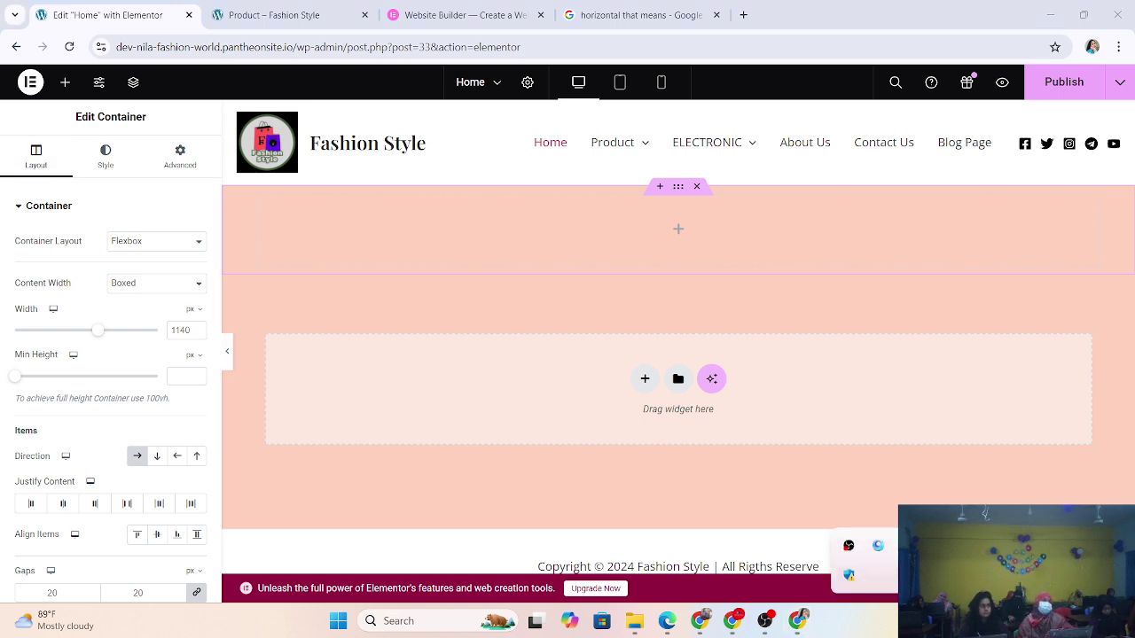
pyautogui.click(848, 574)
pyautogui.moveTo(1, 89)
pyautogui.mouseDown()
pyautogui.moveTo(230, 218)
pyautogui.moveTo(198, 468)
pyautogui.moveTo(214, 592)
pyautogui.mouseUp()
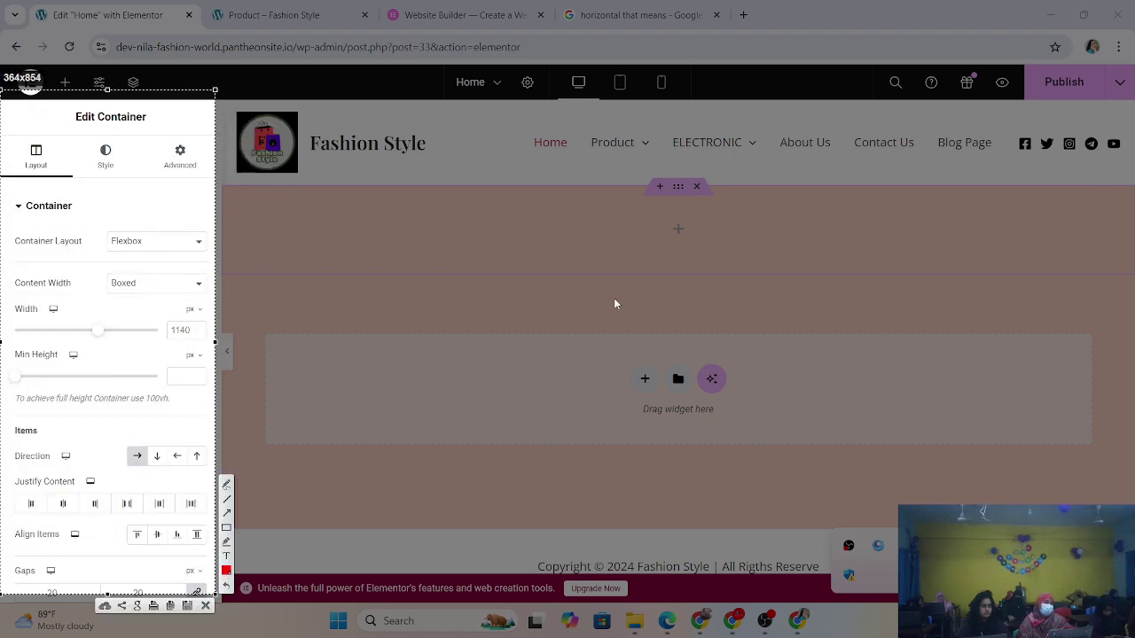
pyautogui.click(226, 528)
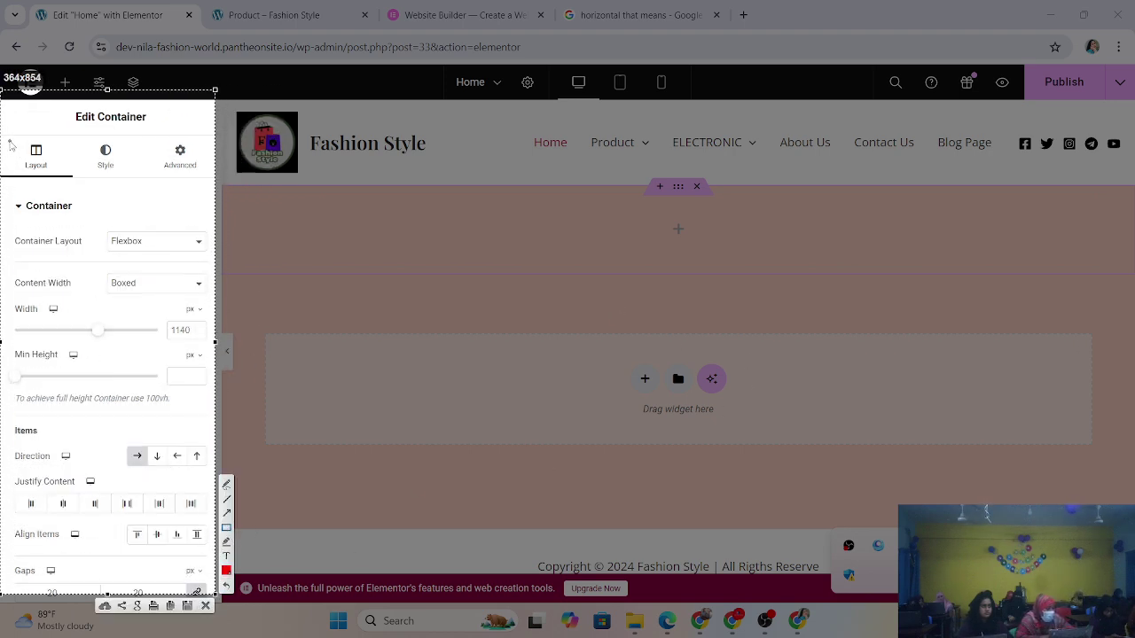
pyautogui.moveTo(8, 139); pyautogui.dragTo(56, 174)
pyautogui.moveTo(81, 134); pyautogui.dragTo(128, 175)
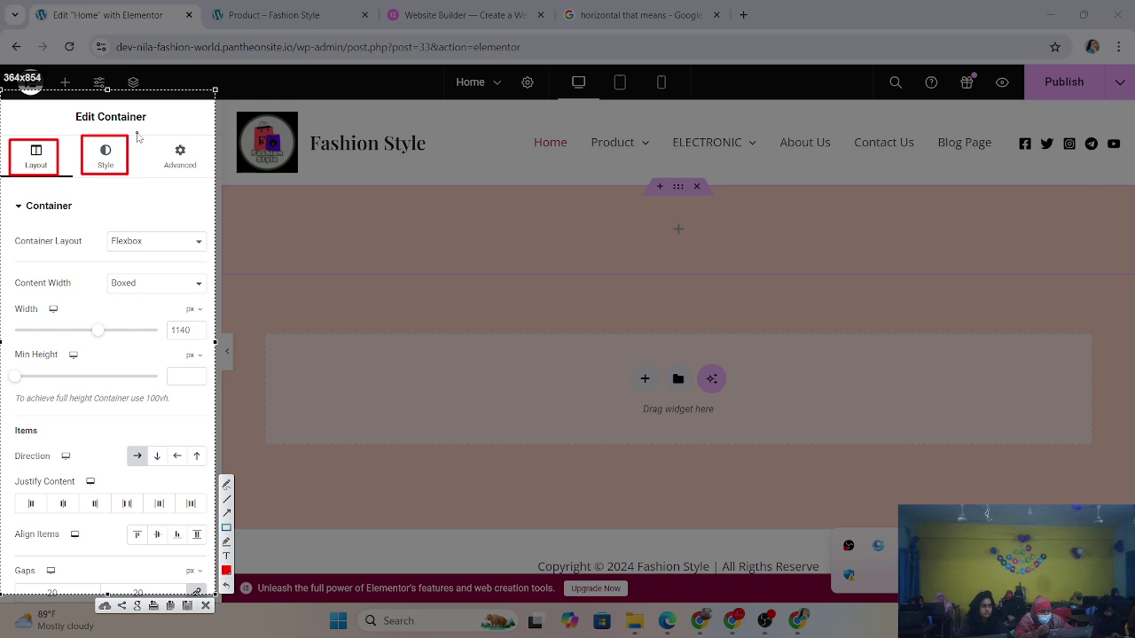
pyautogui.moveTo(137, 133); pyautogui.dragTo(202, 180)
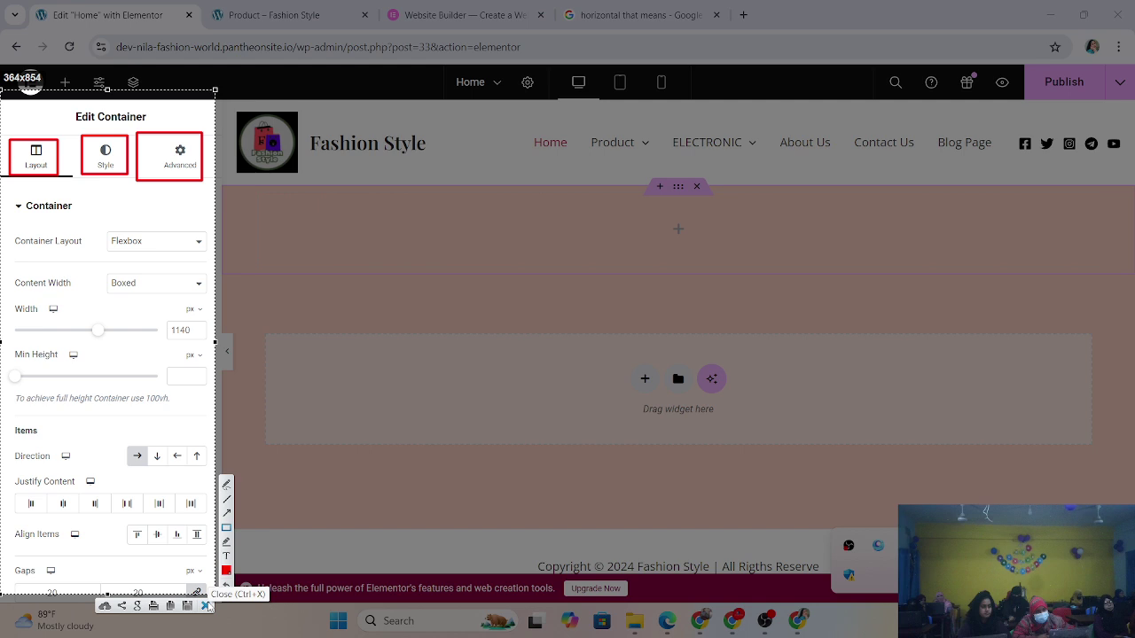
pyautogui.click(206, 606)
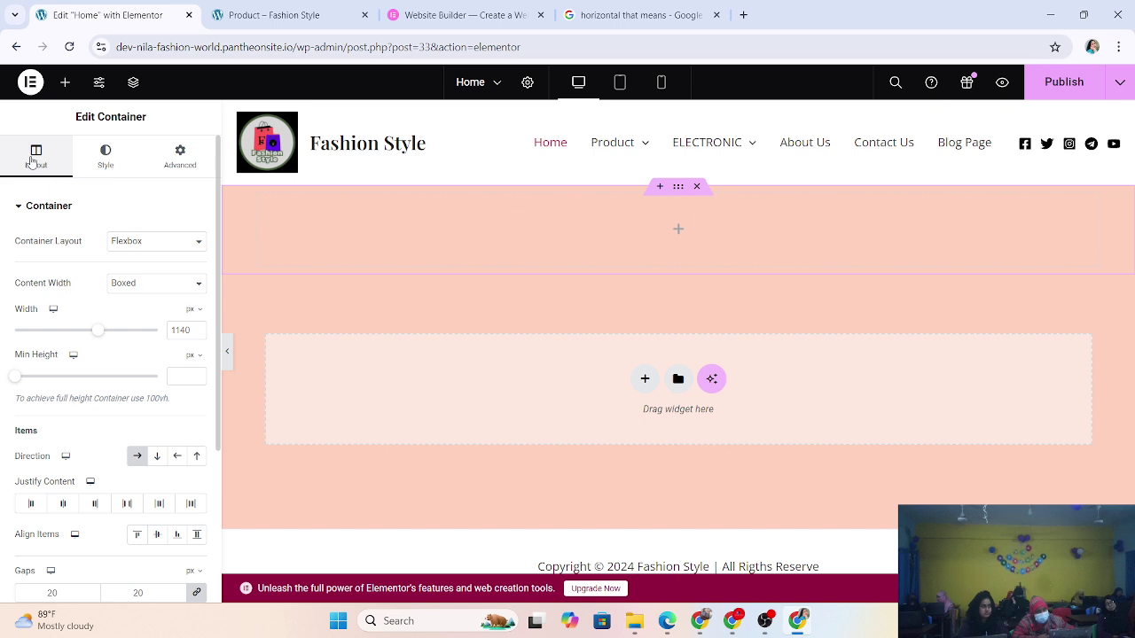
# Examine the container's Layout and Style settings and read through its Advanced options, from margin and padding to the transform and responsive sections.
pyautogui.moveTo(641, 179)
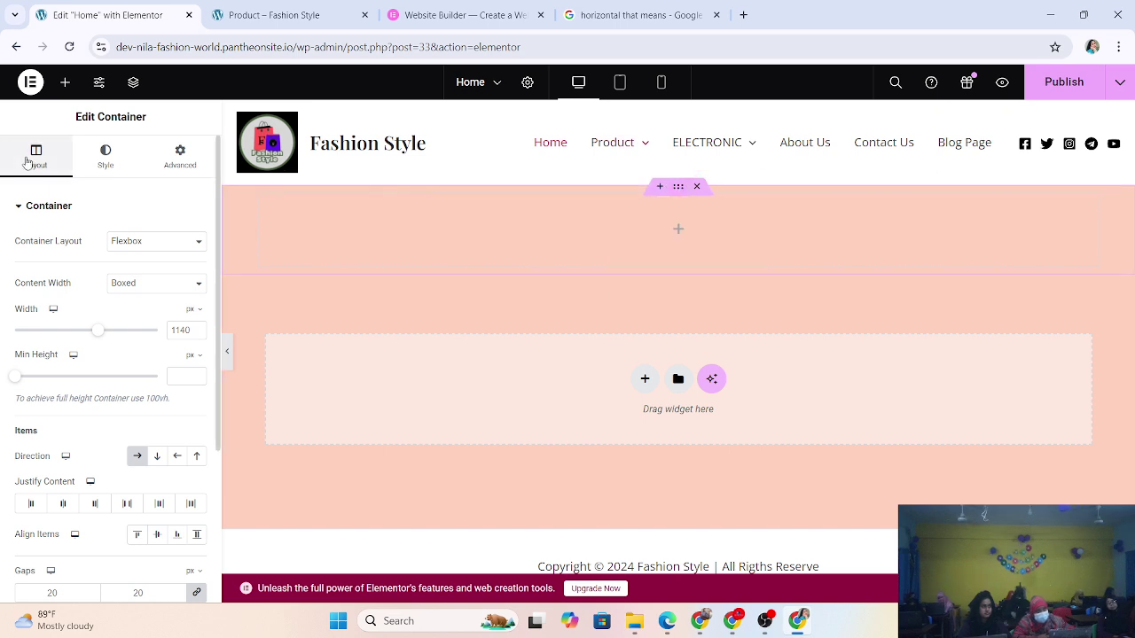
pyautogui.click(106, 156)
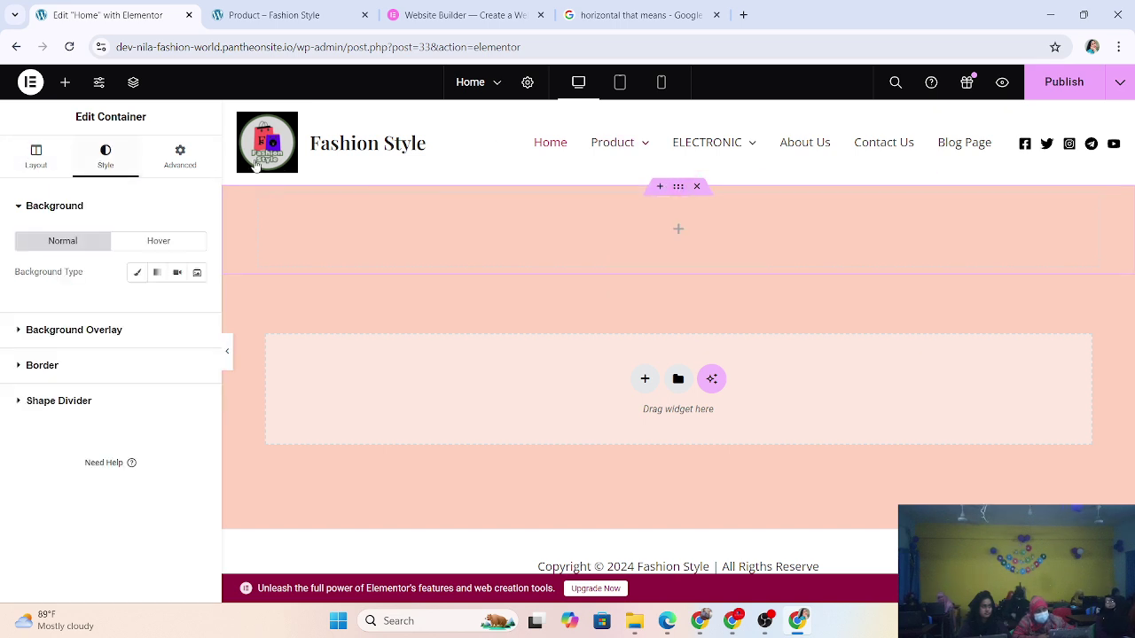
pyautogui.click(201, 156)
pyautogui.click(39, 158)
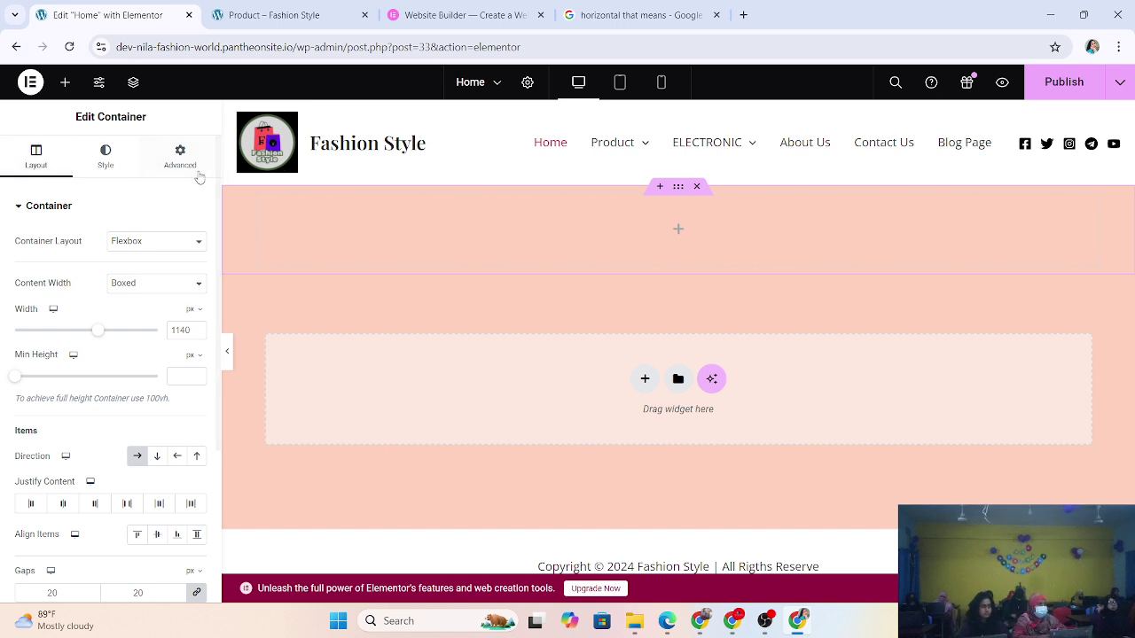
pyautogui.click(94, 169)
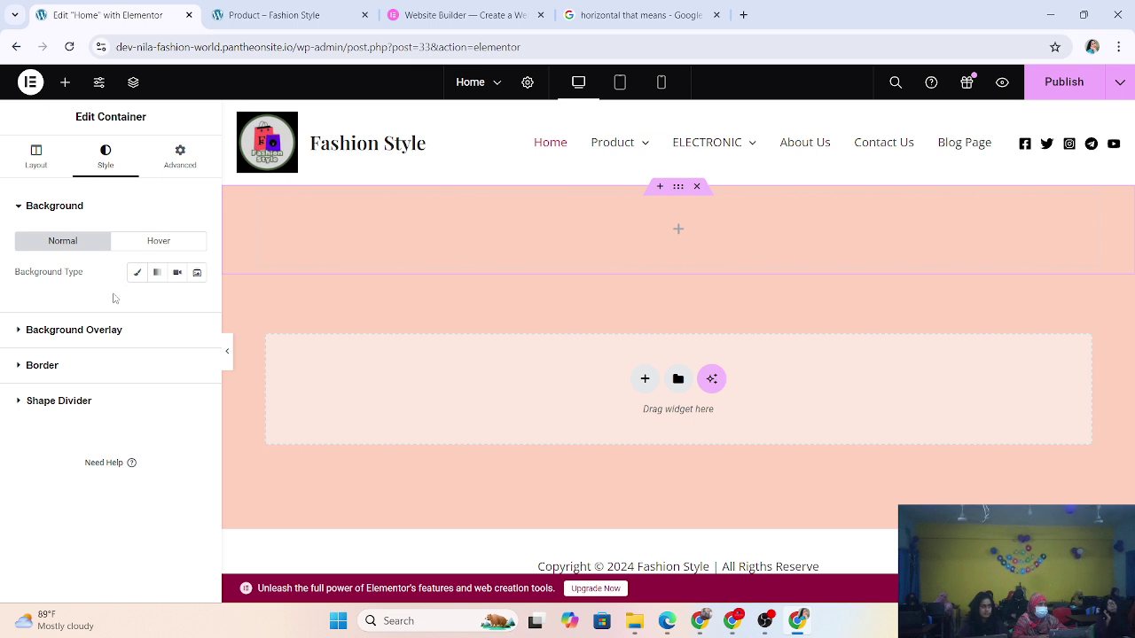
pyautogui.click(182, 156)
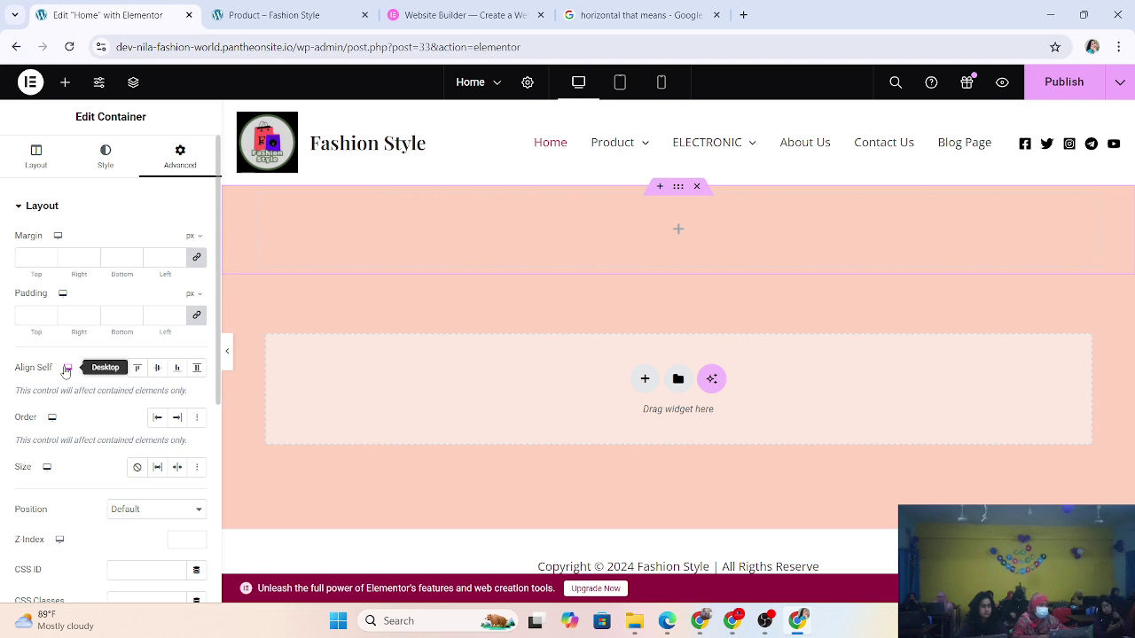
pyautogui.scroll(-1, 64, 370)
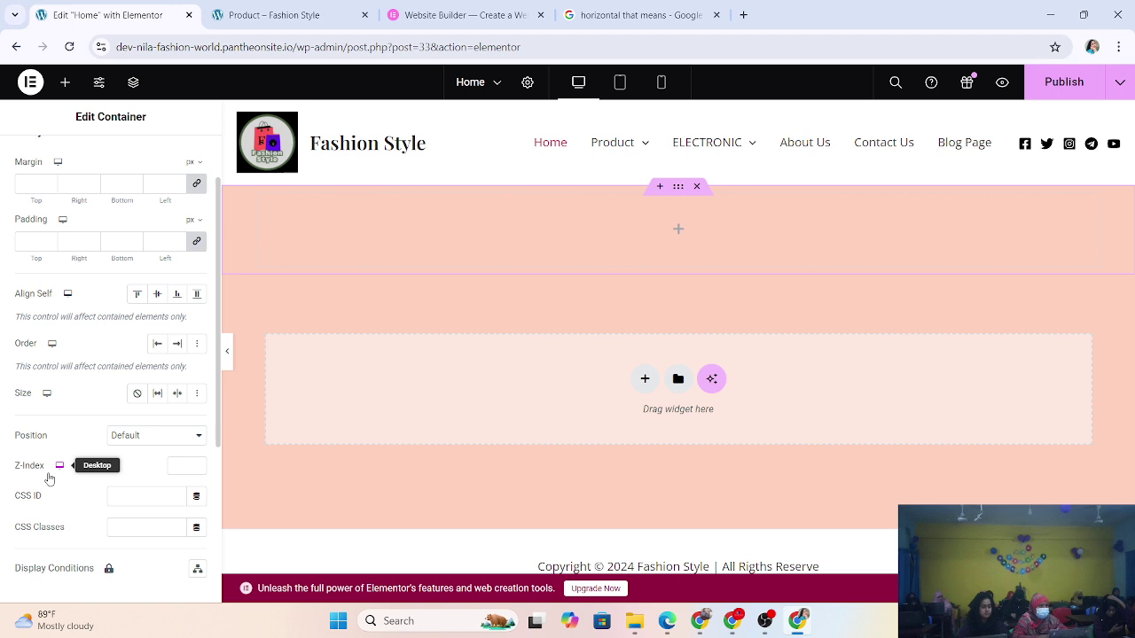
pyautogui.scroll(-1, 95, 509)
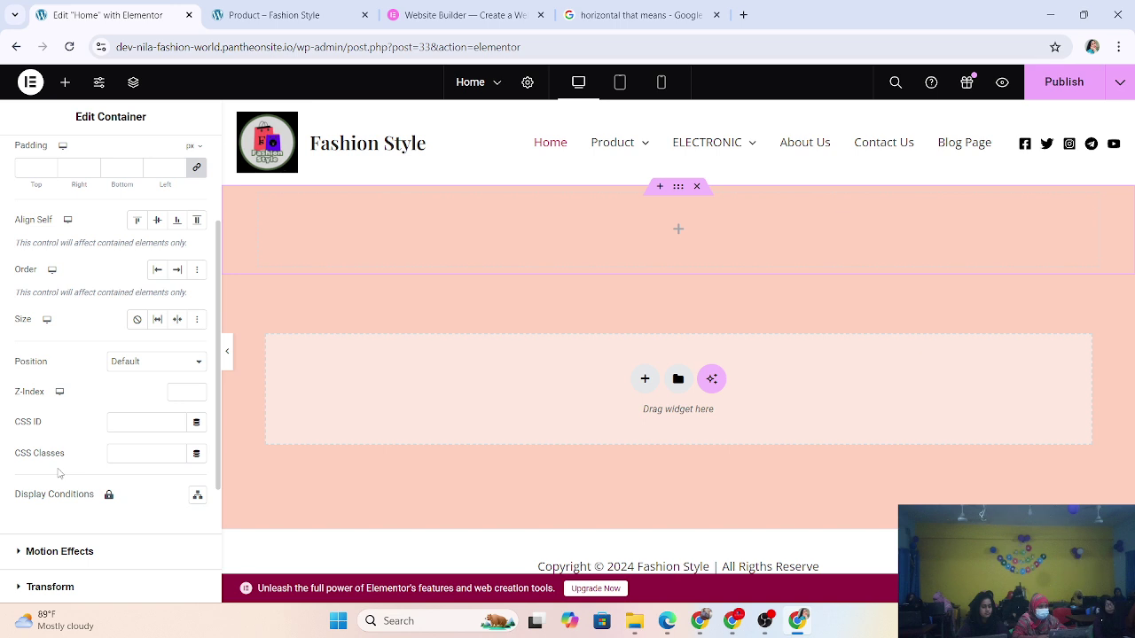
pyautogui.scroll(-1, 103, 514)
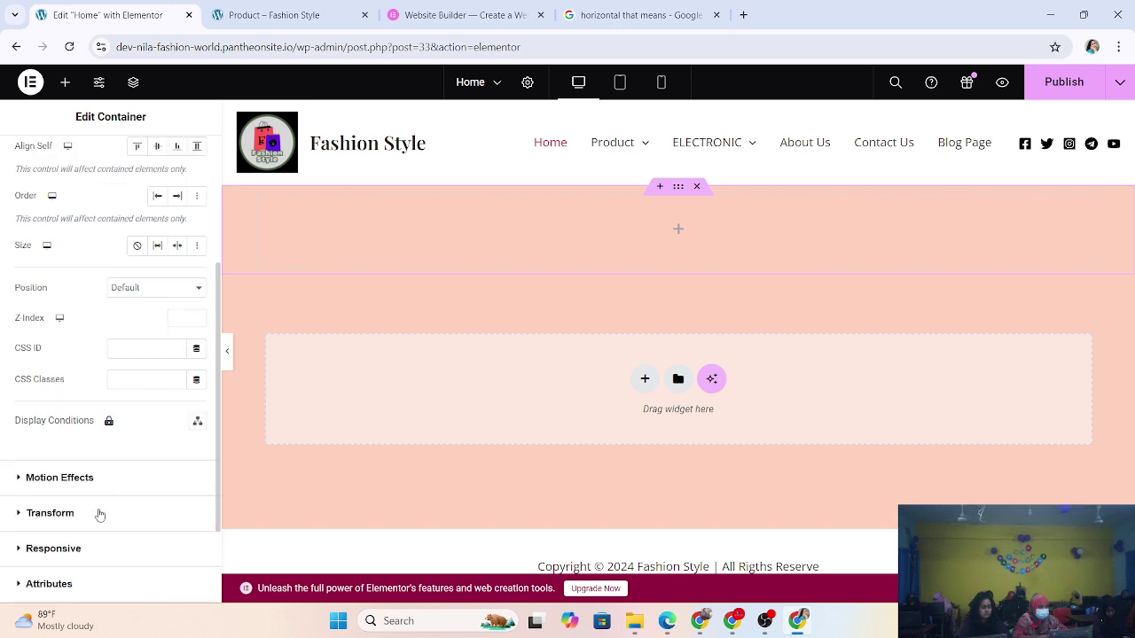
# Look over the container's remaining Advanced sections down to Custom CSS, and revisit its Style and Layout settings.
pyautogui.scroll(-1, 100, 514)
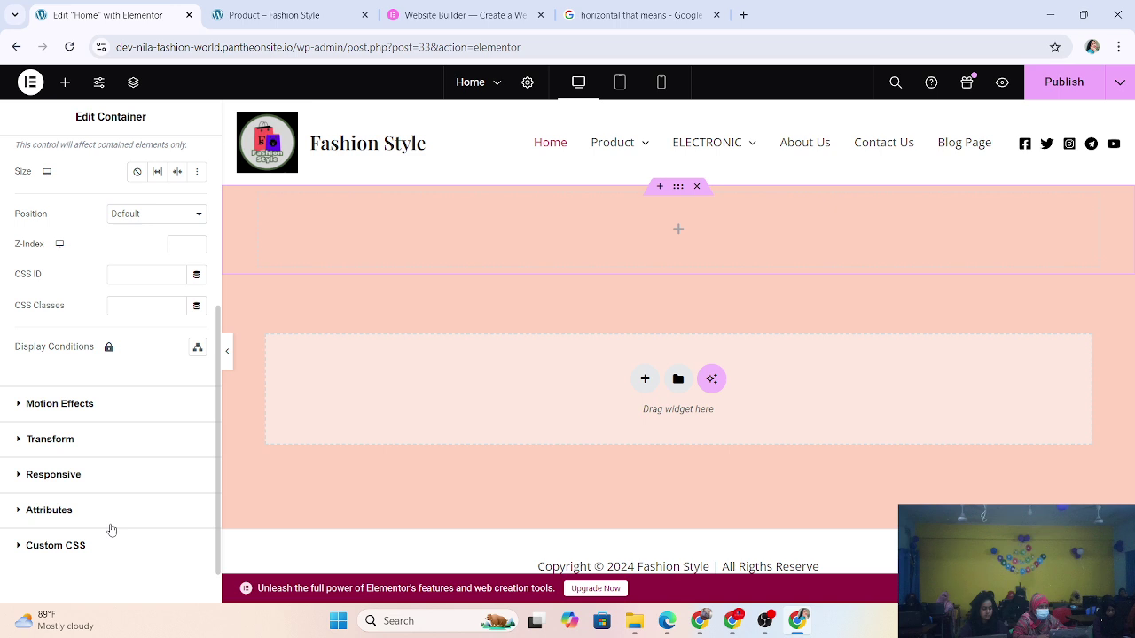
pyautogui.scroll(-1, 100, 551)
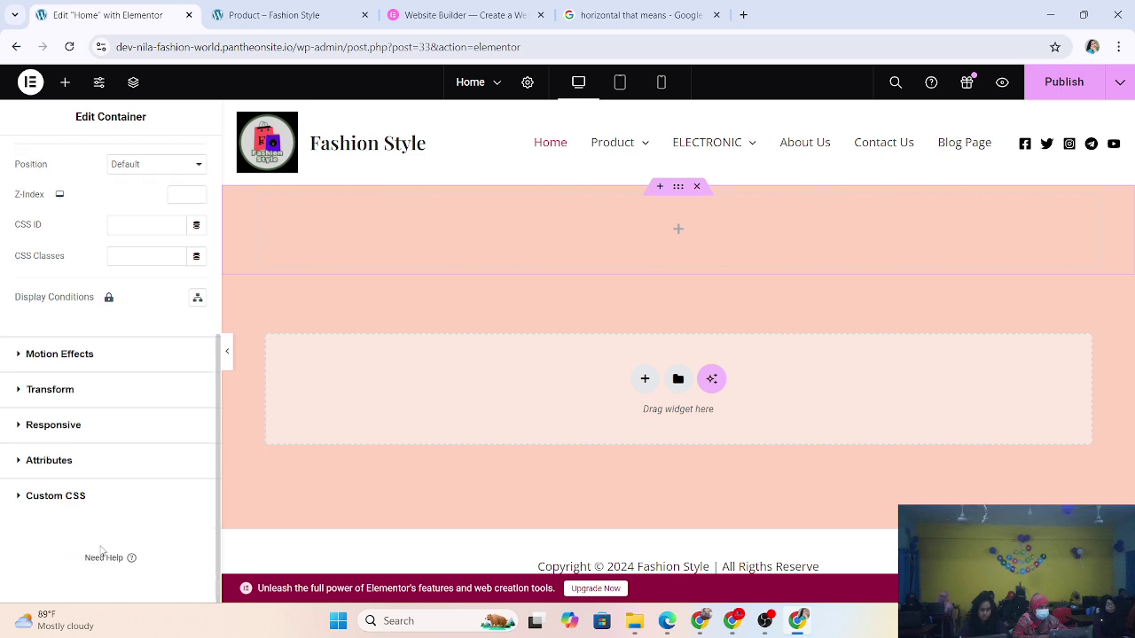
pyautogui.scroll(1, 80, 535)
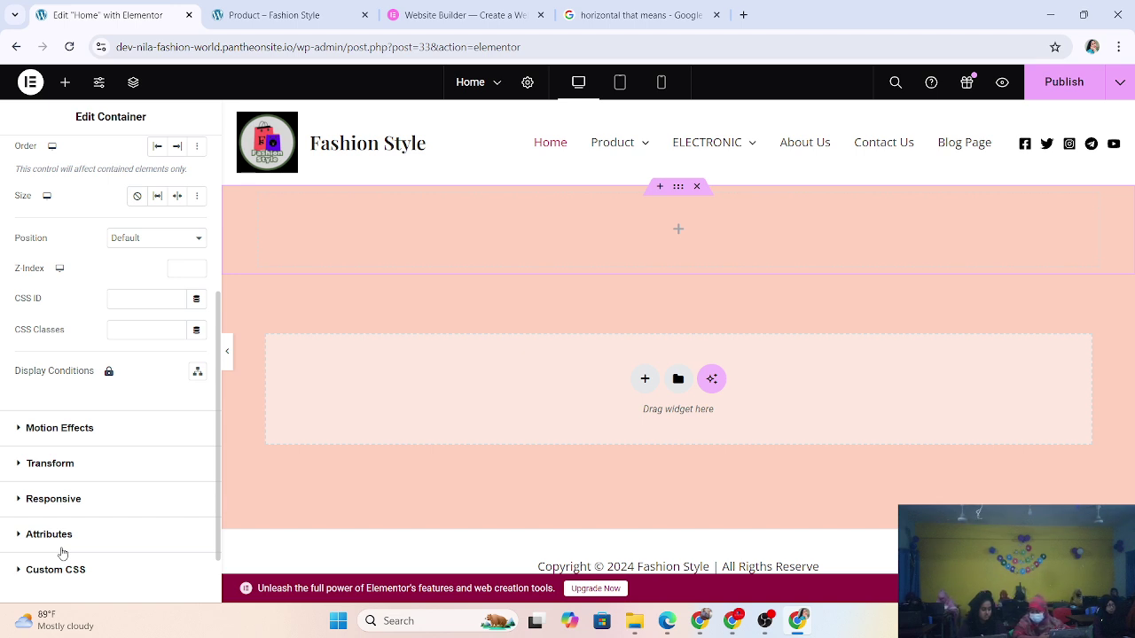
pyautogui.scroll(3, 62, 554)
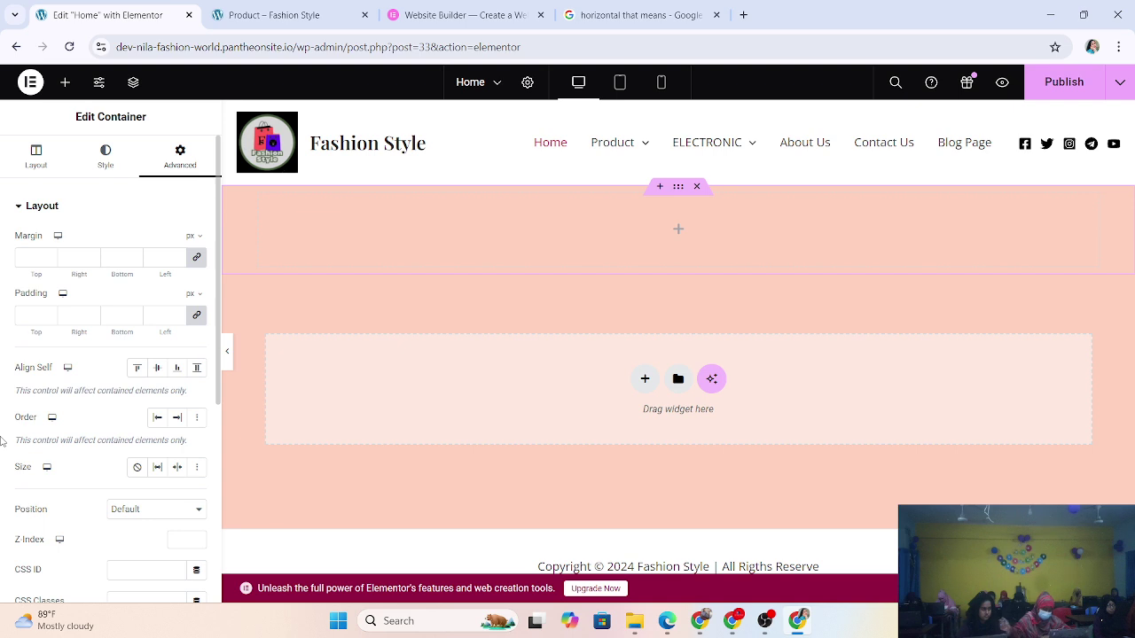
pyautogui.click(89, 169)
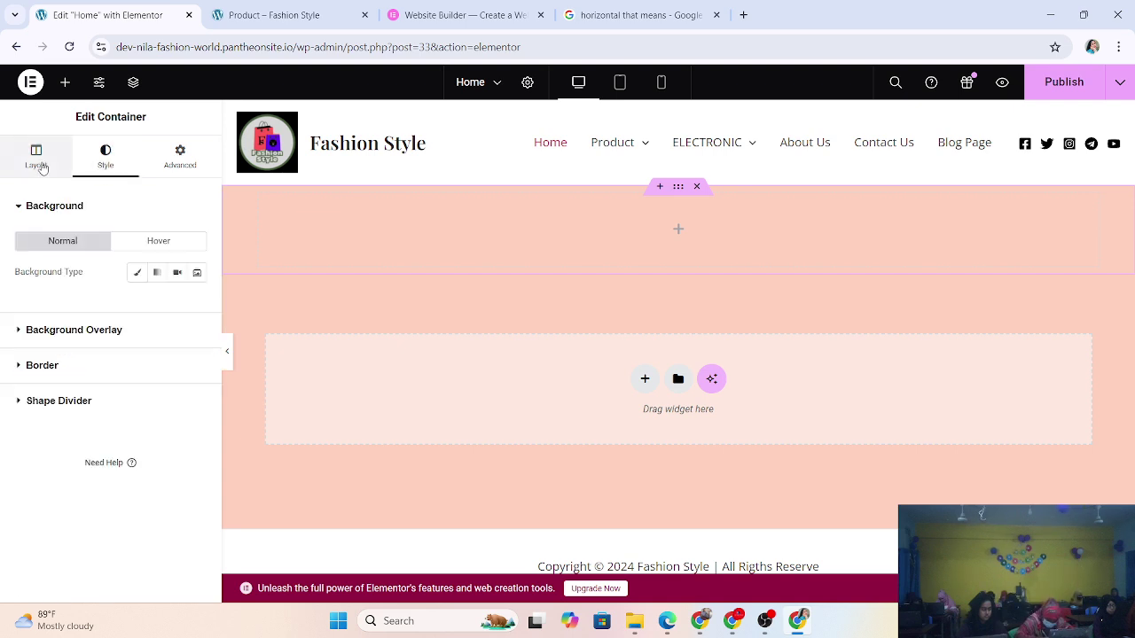
pyautogui.click(42, 167)
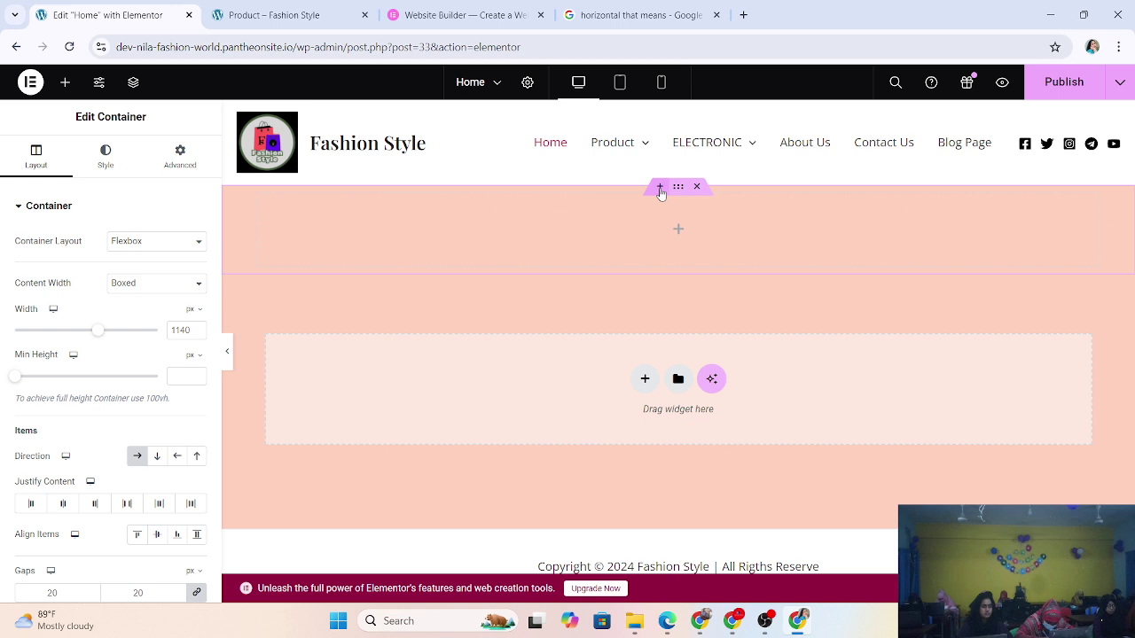
# Open the widget library from the empty container beneath the site header.
pyautogui.click(678, 232)
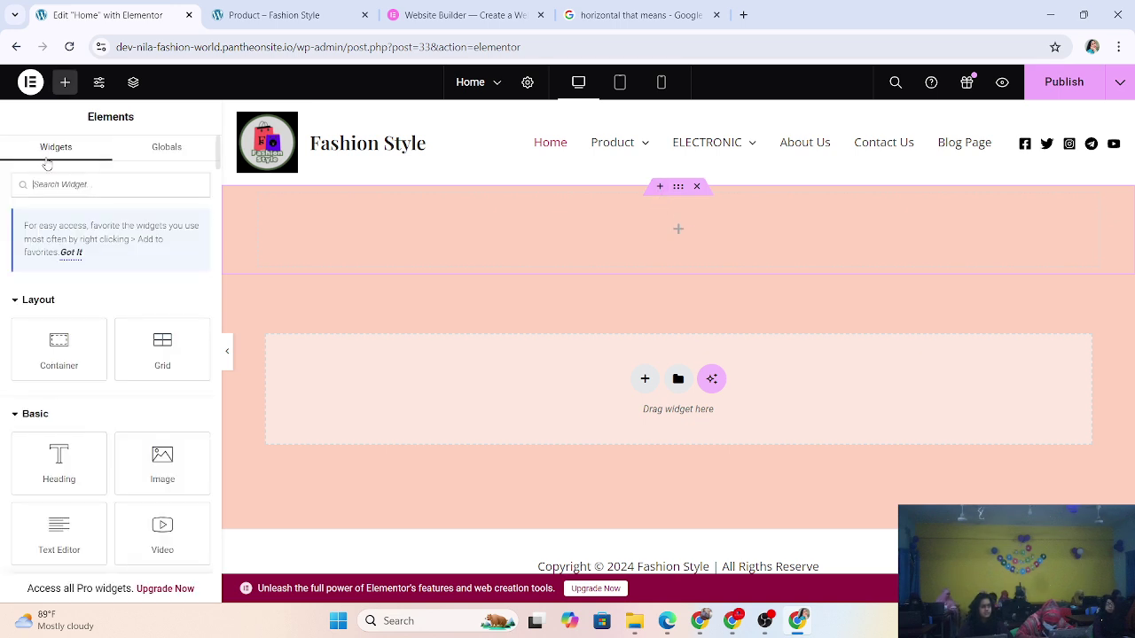